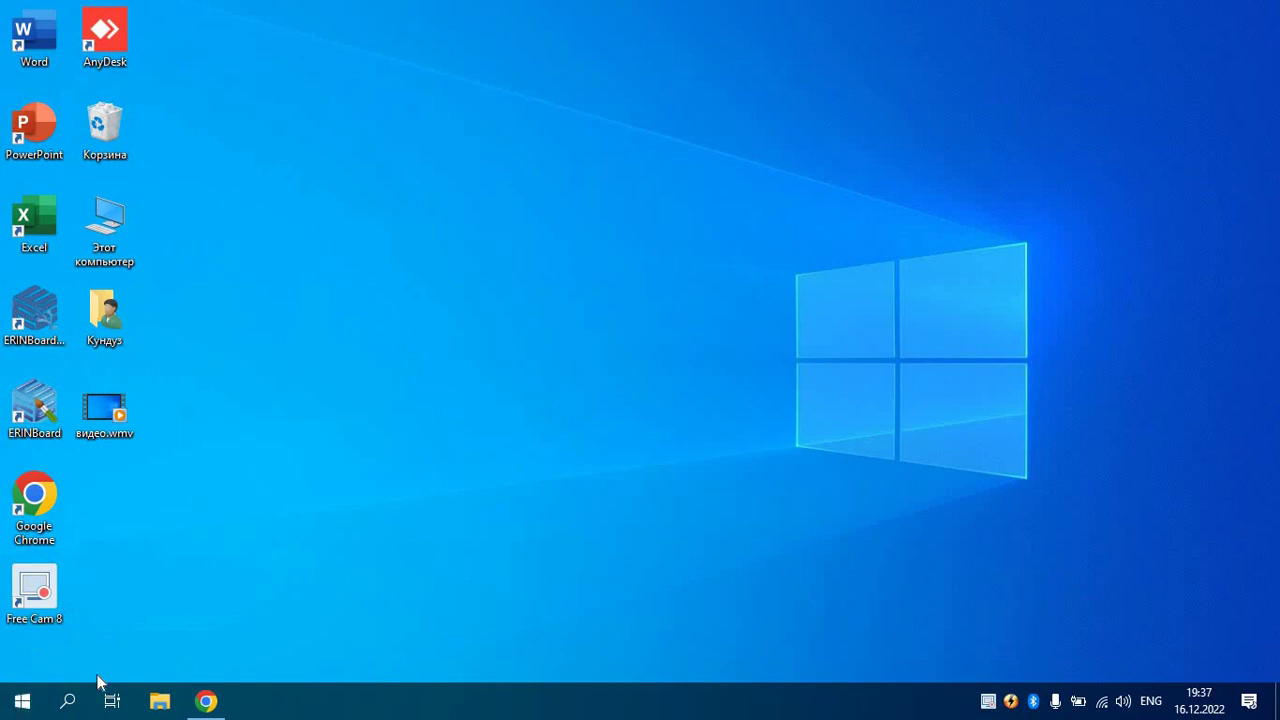
- Open Google Forms from the Google apps list in a Chrome window
click(205, 700)
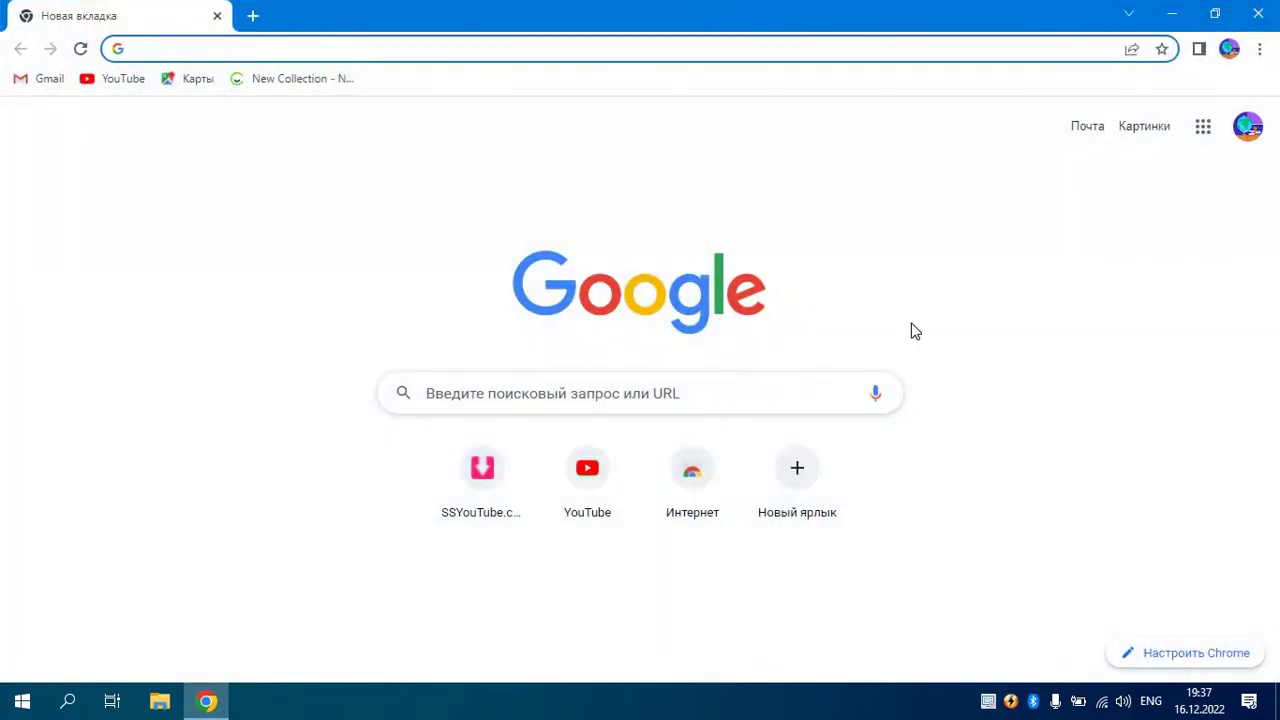
click(1204, 134)
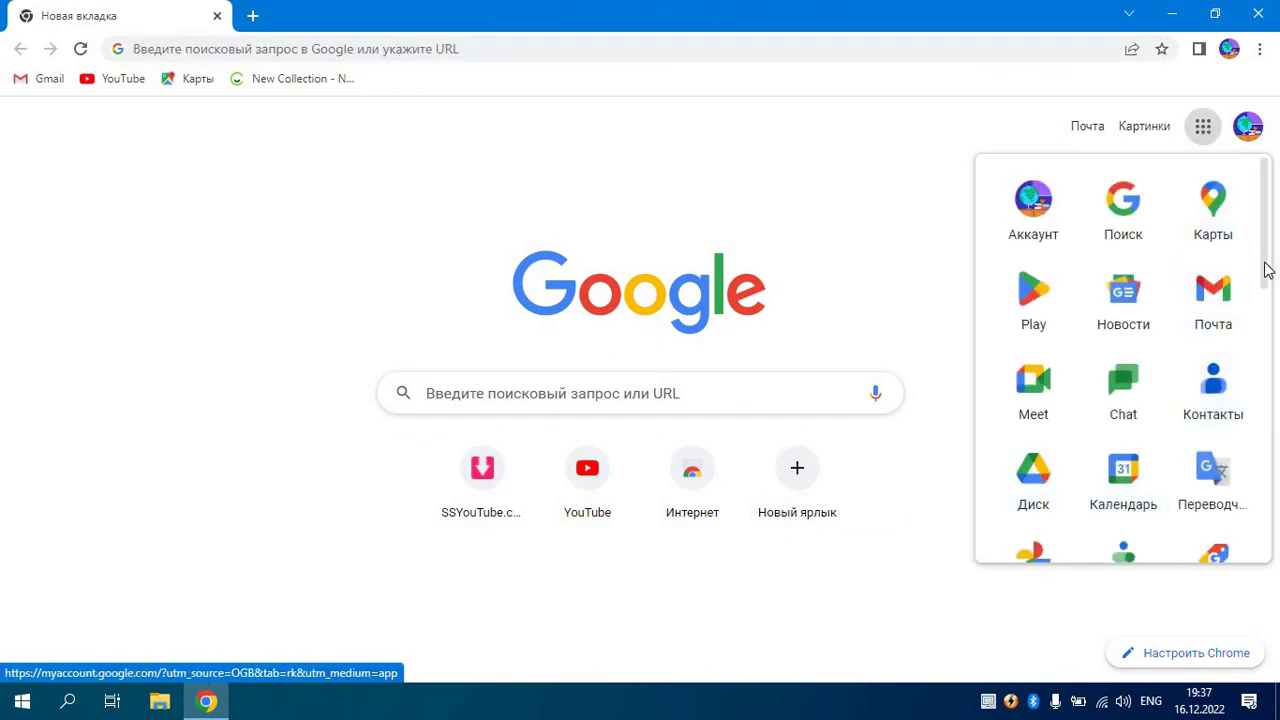
drag(1266, 268, 1260, 512)
click(1222, 412)
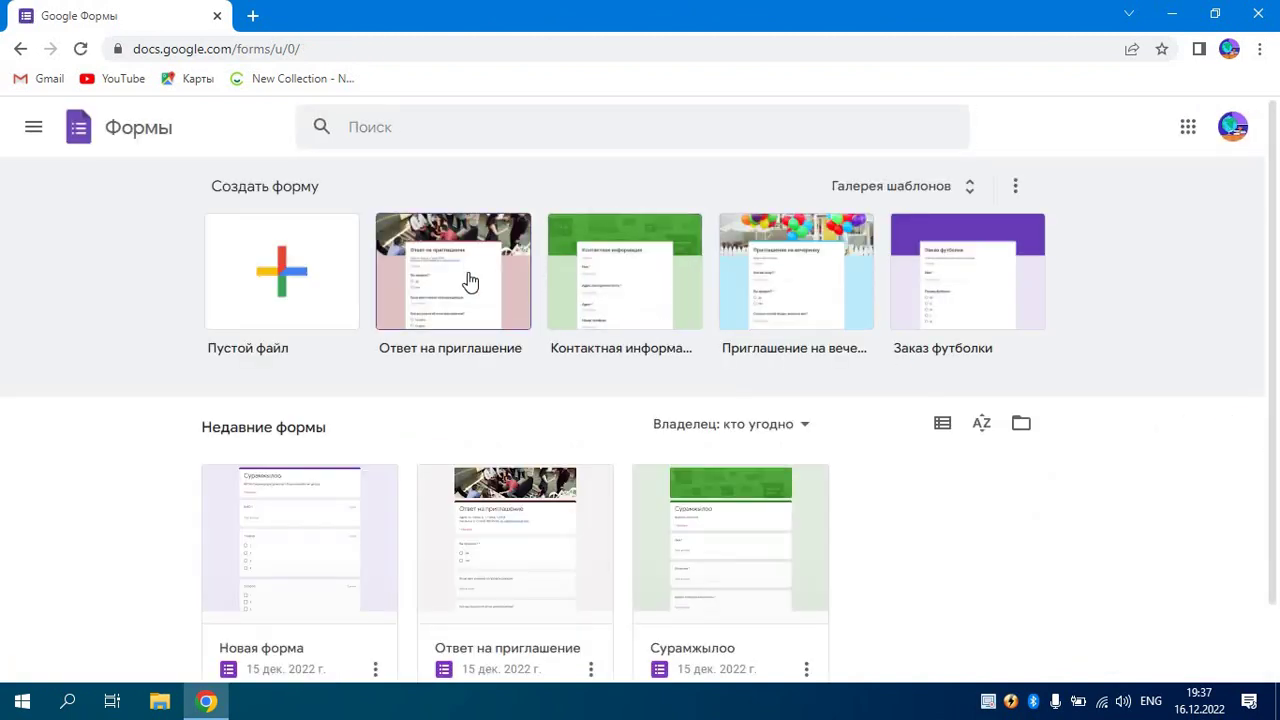
- Examine the questions of the "Контактная информация" form template and return to the Forms start page
click(440, 292)
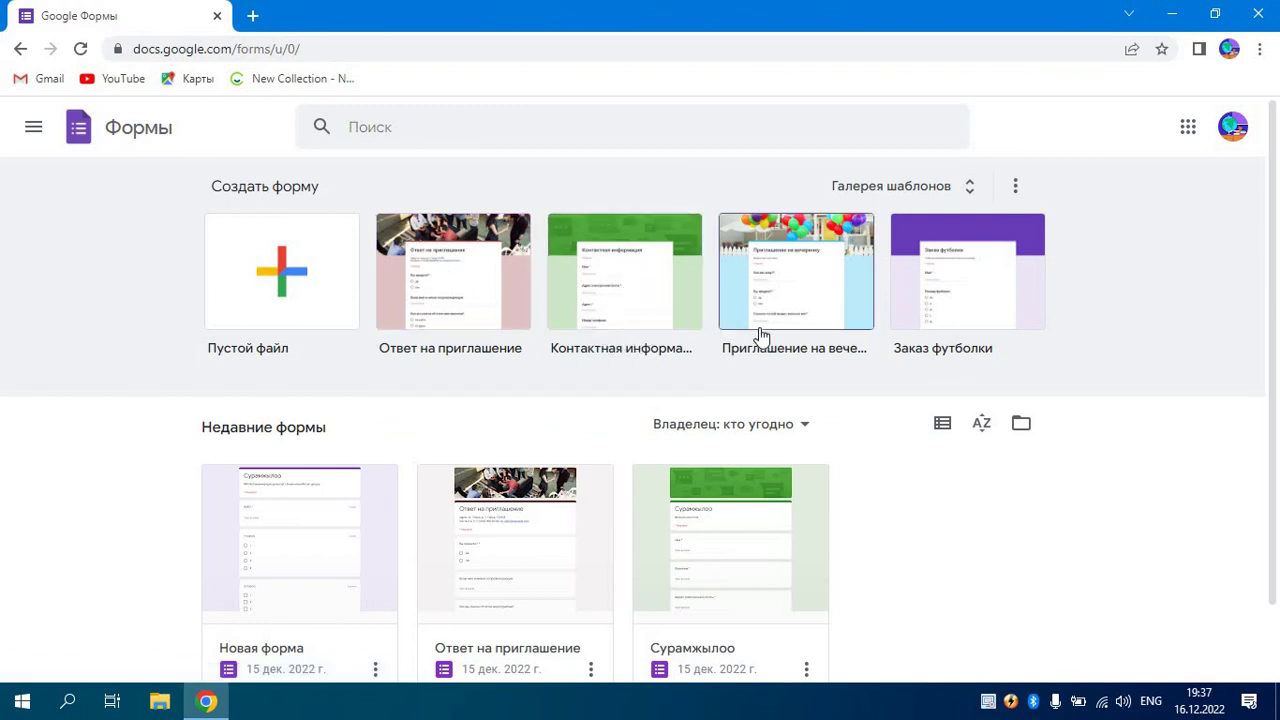
click(618, 311)
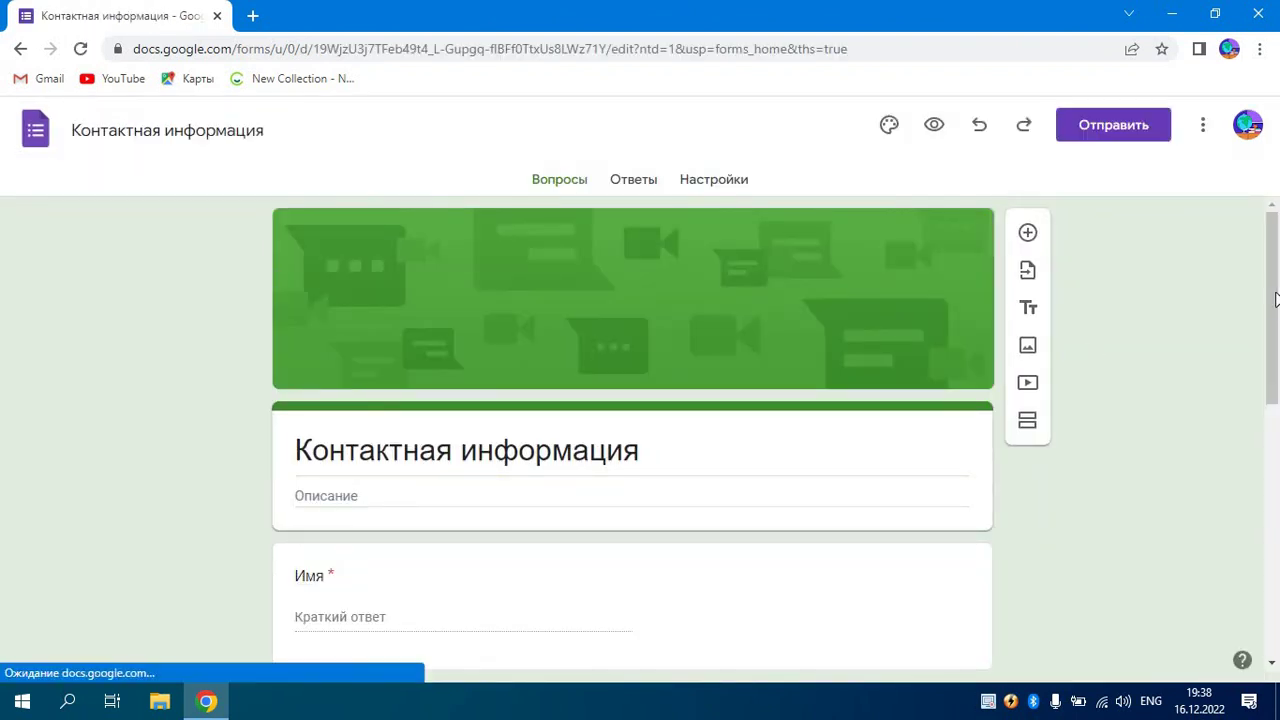
drag(1276, 300, 1276, 628)
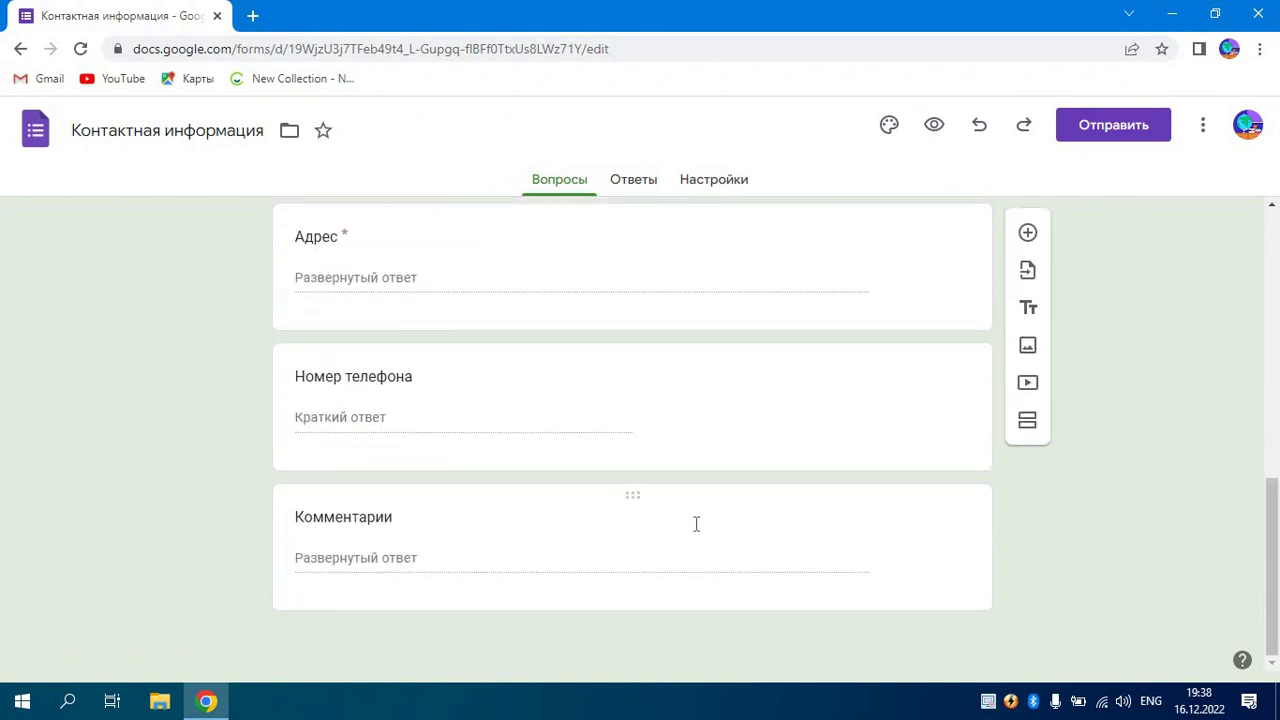
click(396, 521)
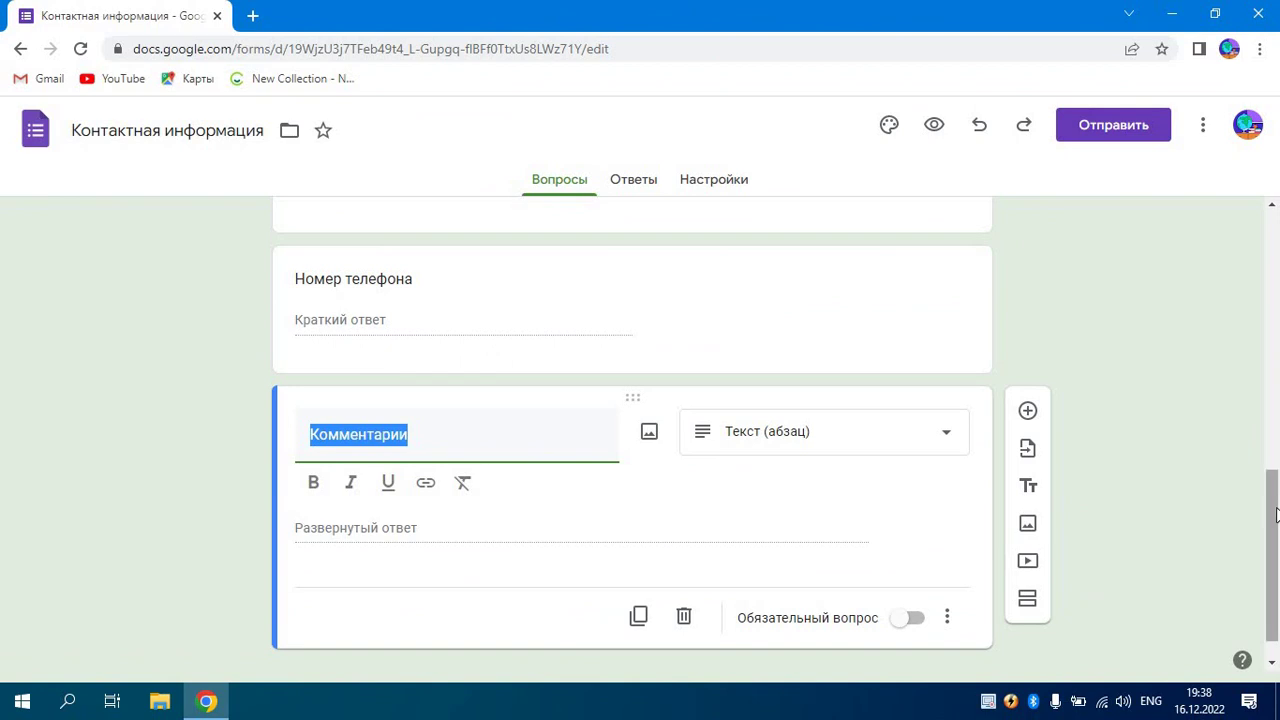
drag(1276, 560, 1276, 292)
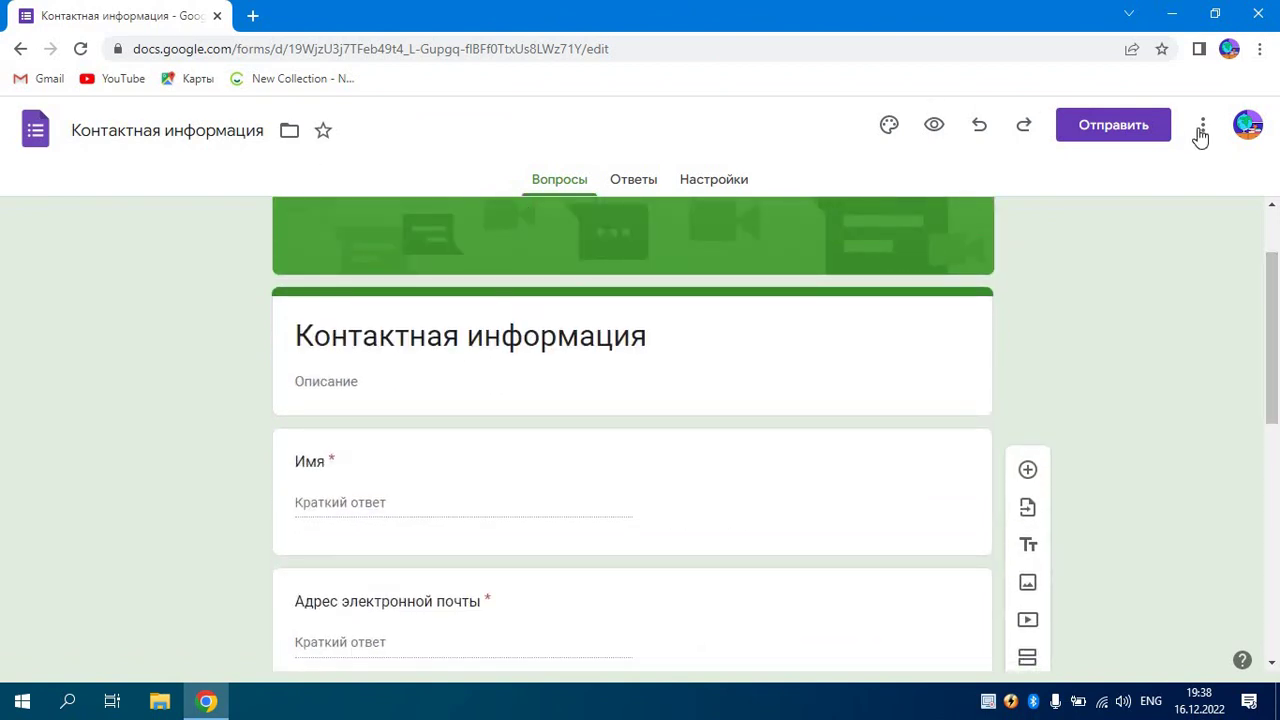
click(20, 49)
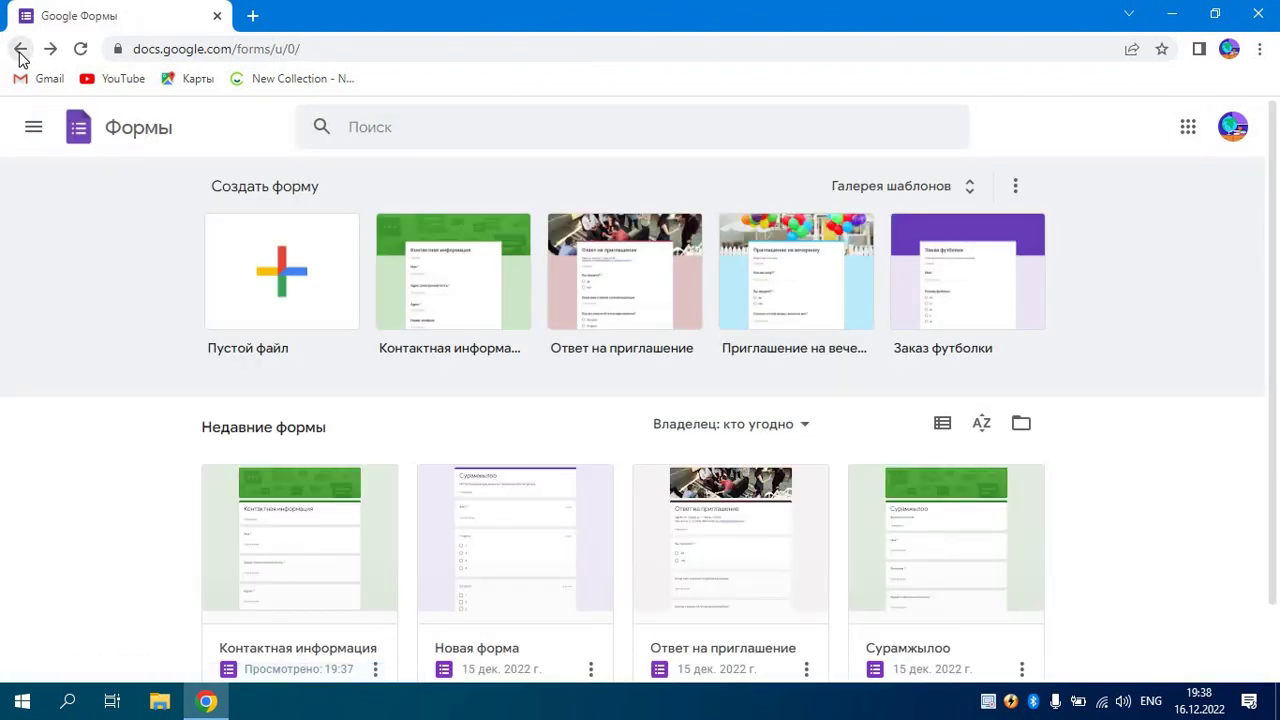
- Go to Google Drive and create a new blank Google Form there
click(277, 281)
click(1187, 130)
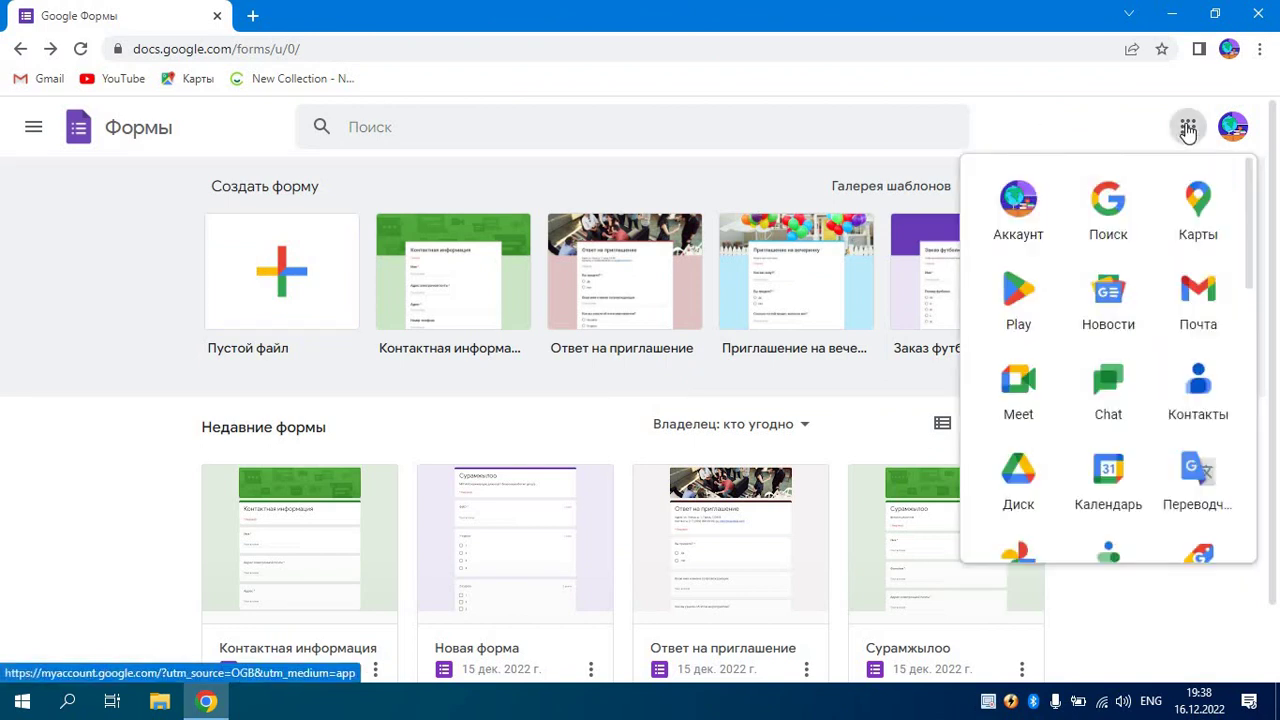
click(1020, 478)
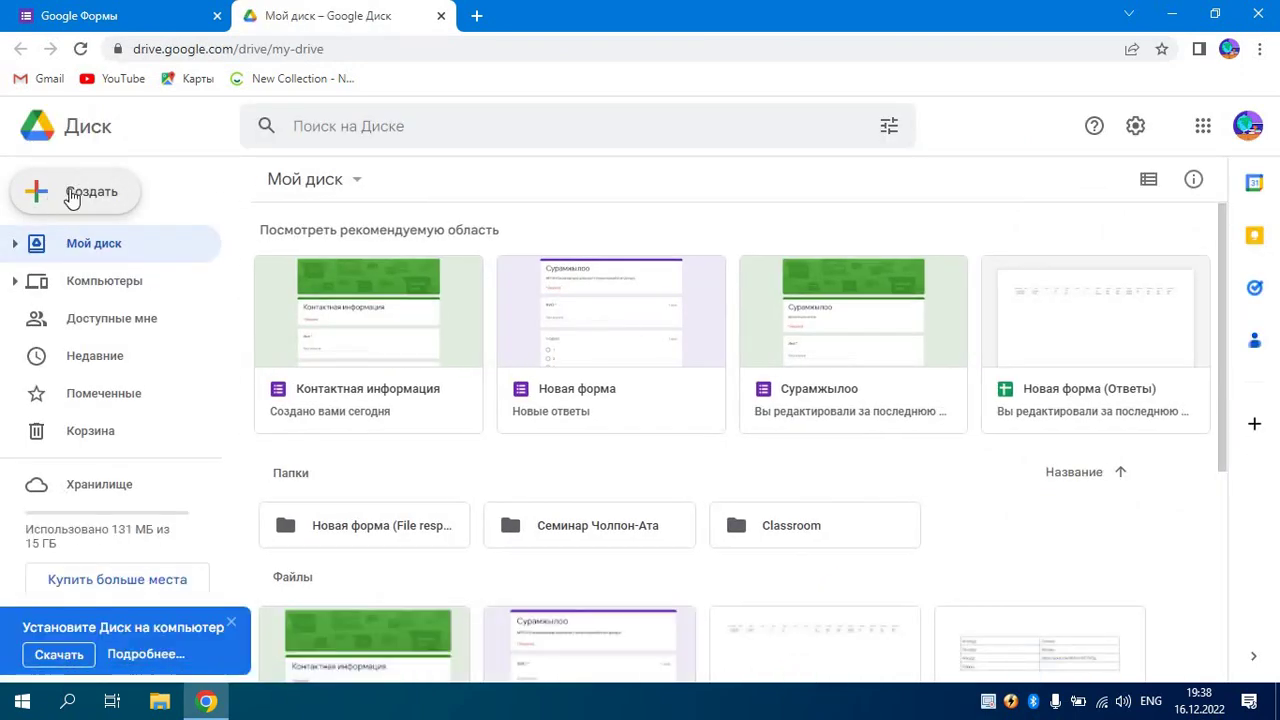
click(72, 196)
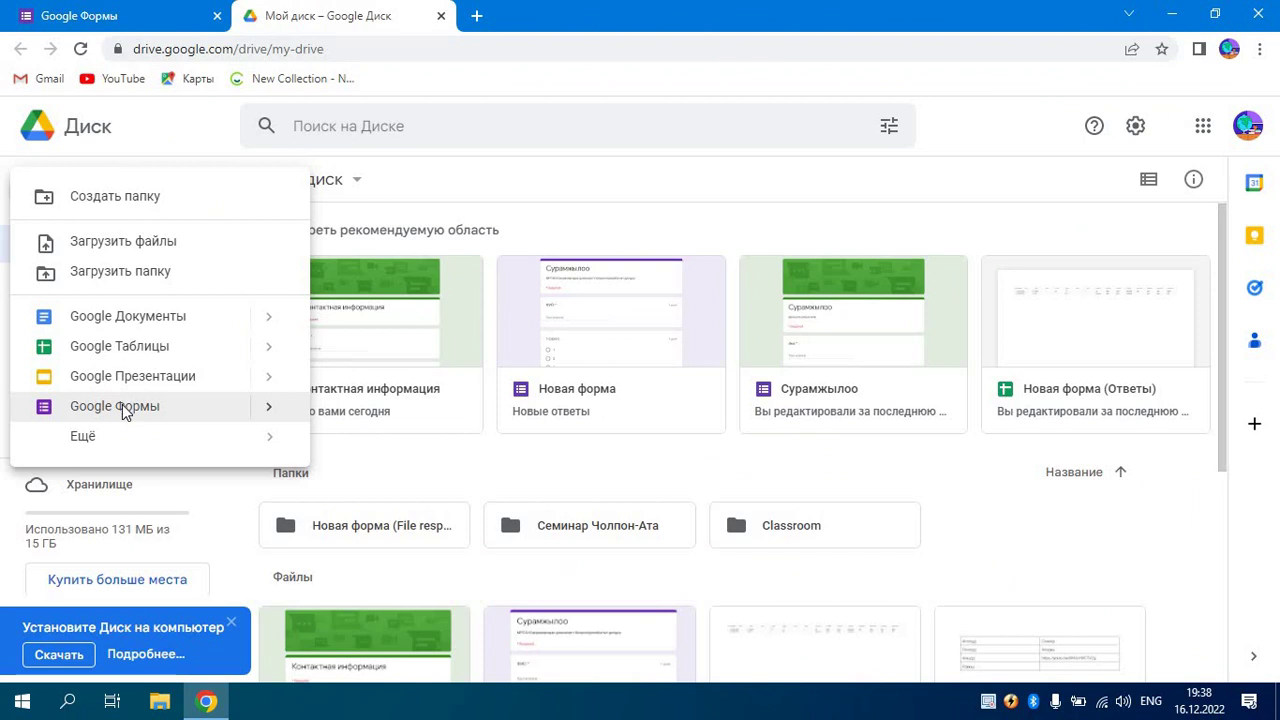
click(122, 408)
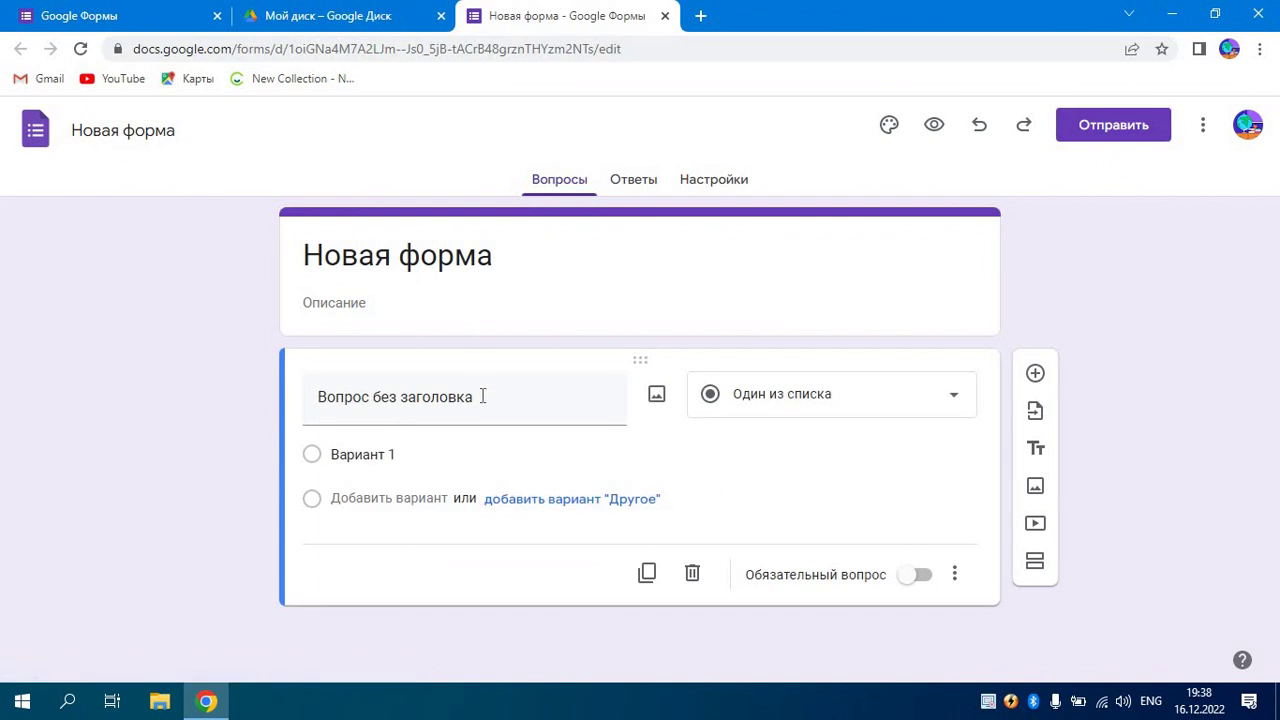
- Make the form a test, turn off "Незачтенные ответы", "Правильные ответы" and "Баллы за ответы", and set the default maximum to 2 points per question
click(716, 184)
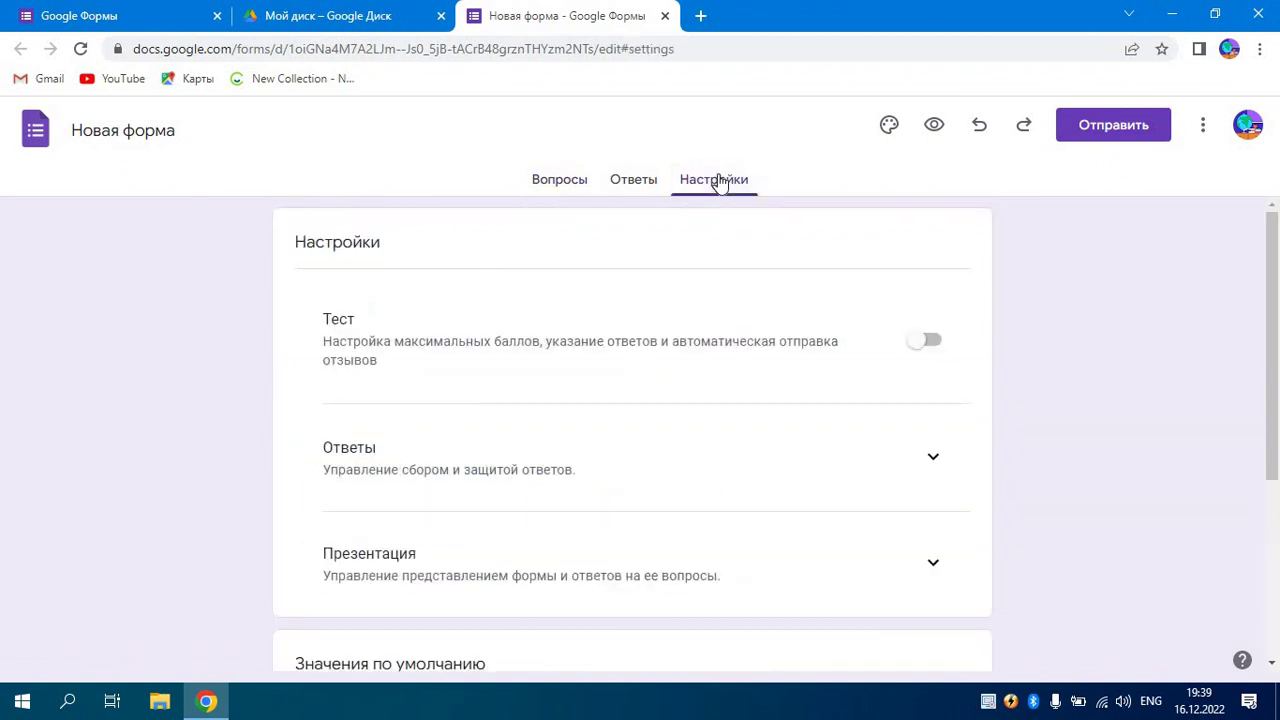
click(930, 342)
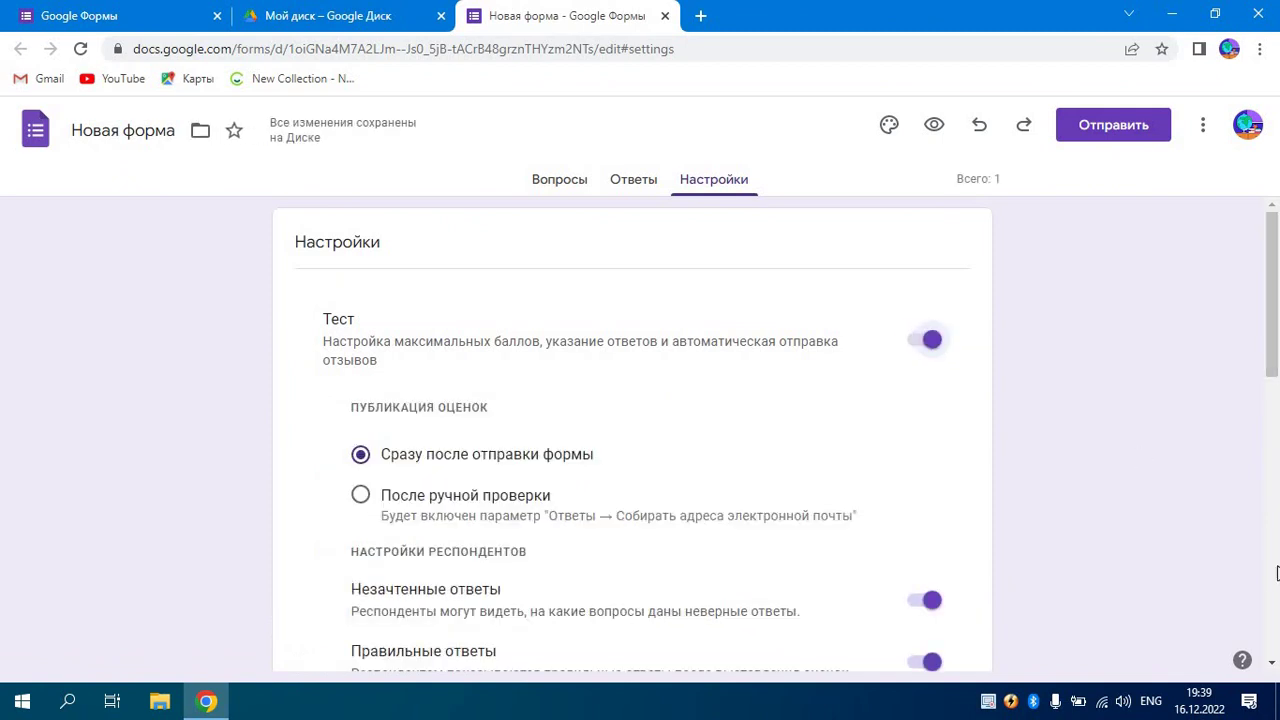
click(1272, 664)
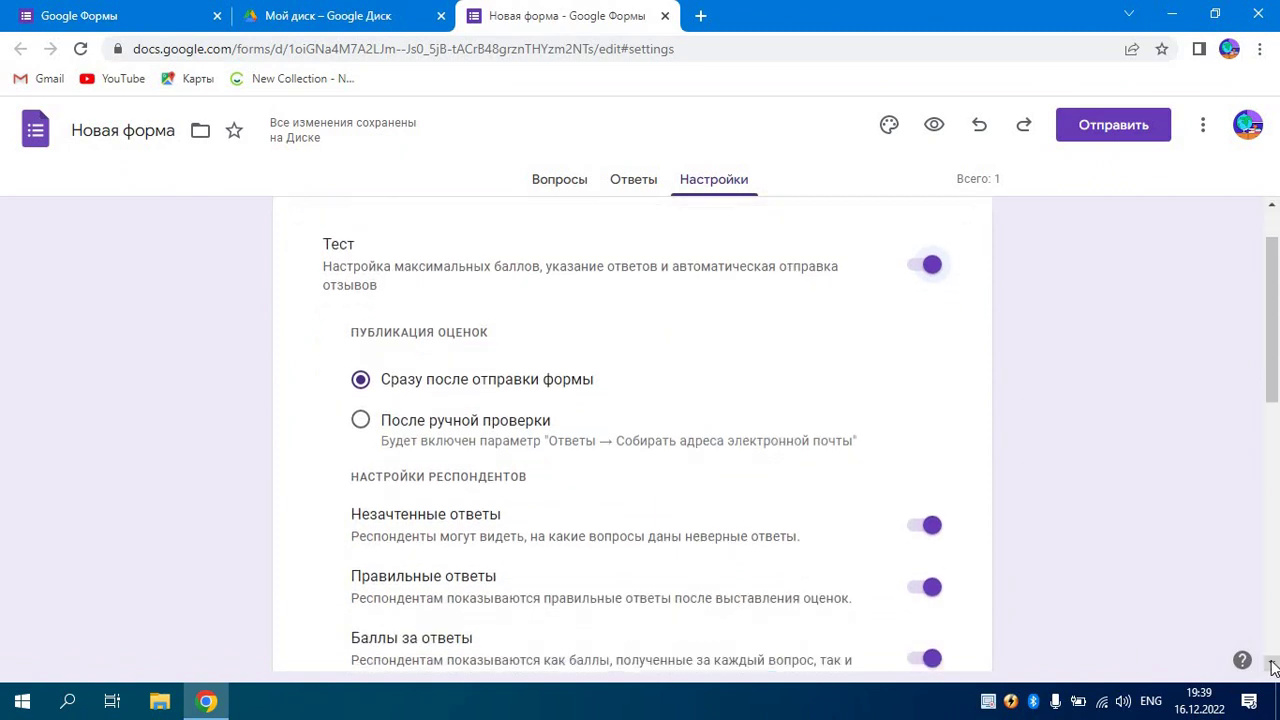
click(1272, 666)
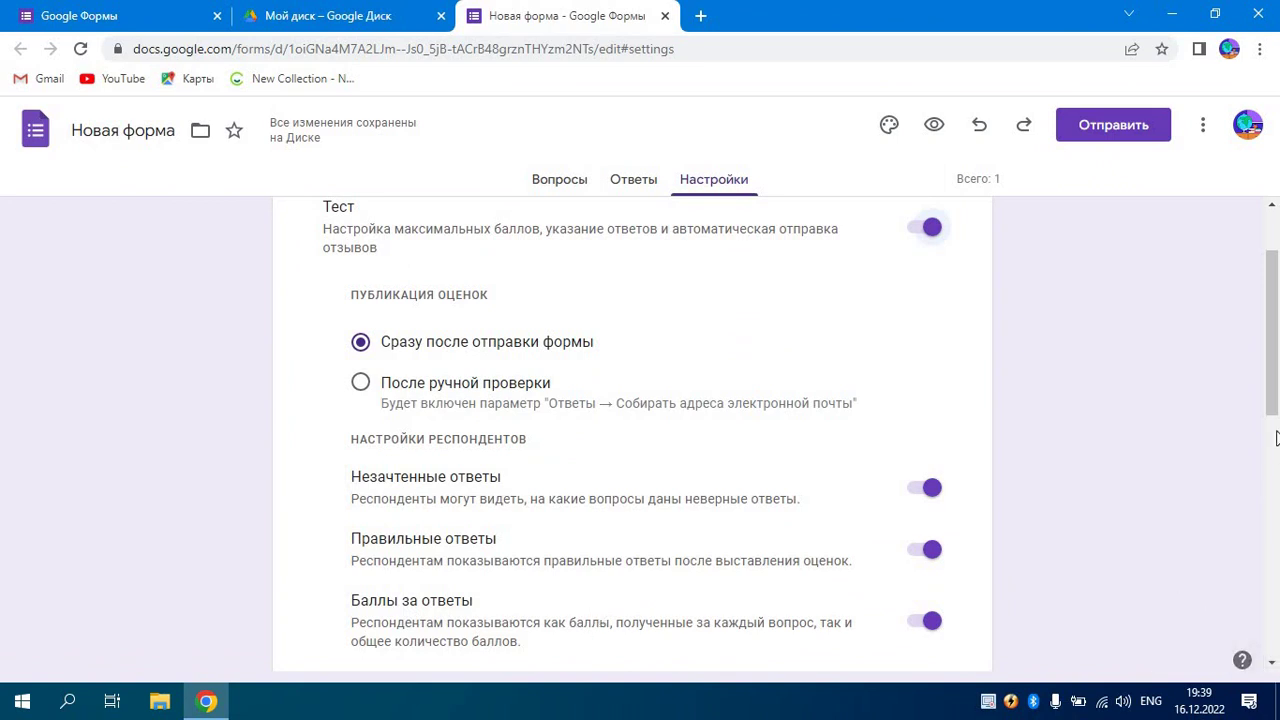
scroll(1275, 397, down, 2)
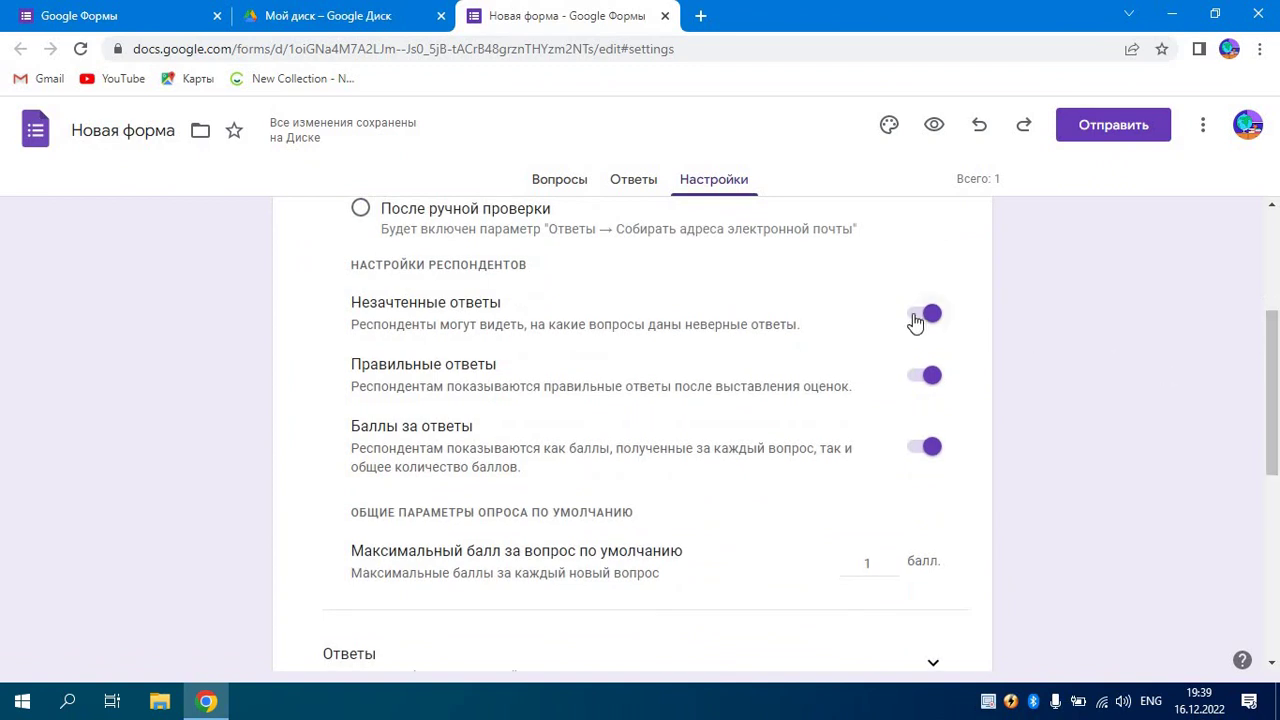
click(915, 318)
click(893, 563)
click(920, 376)
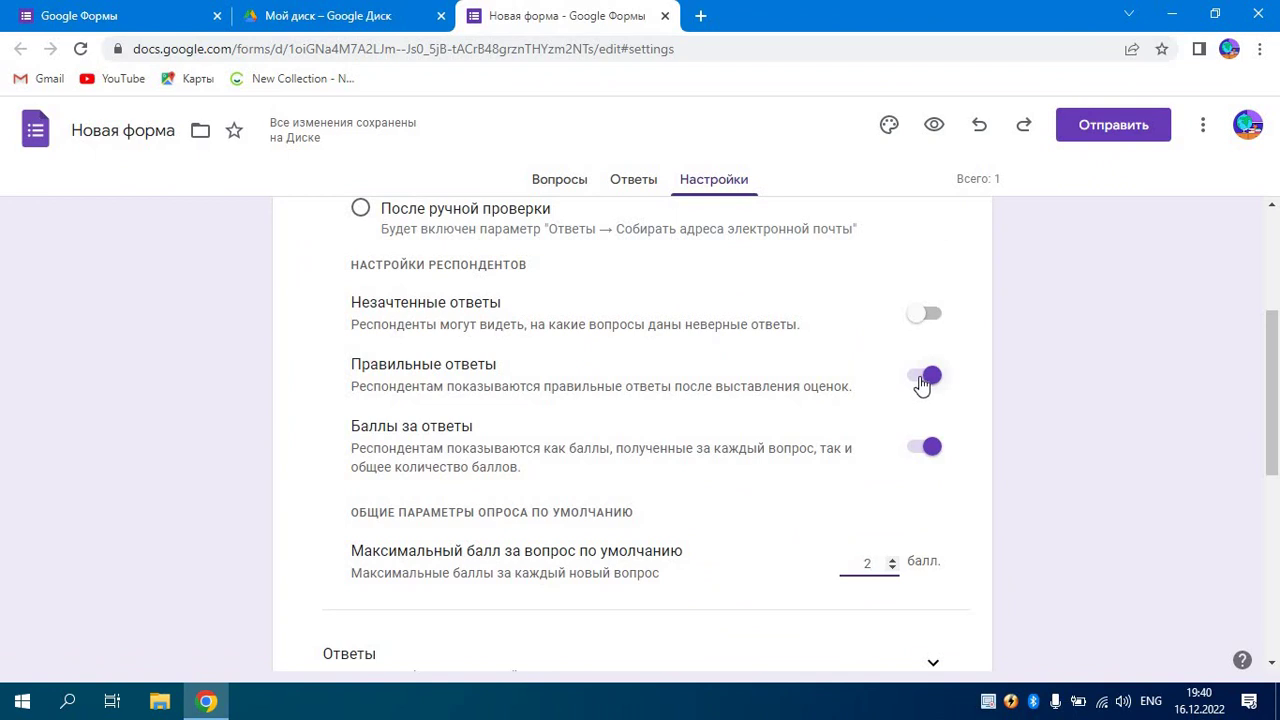
click(927, 448)
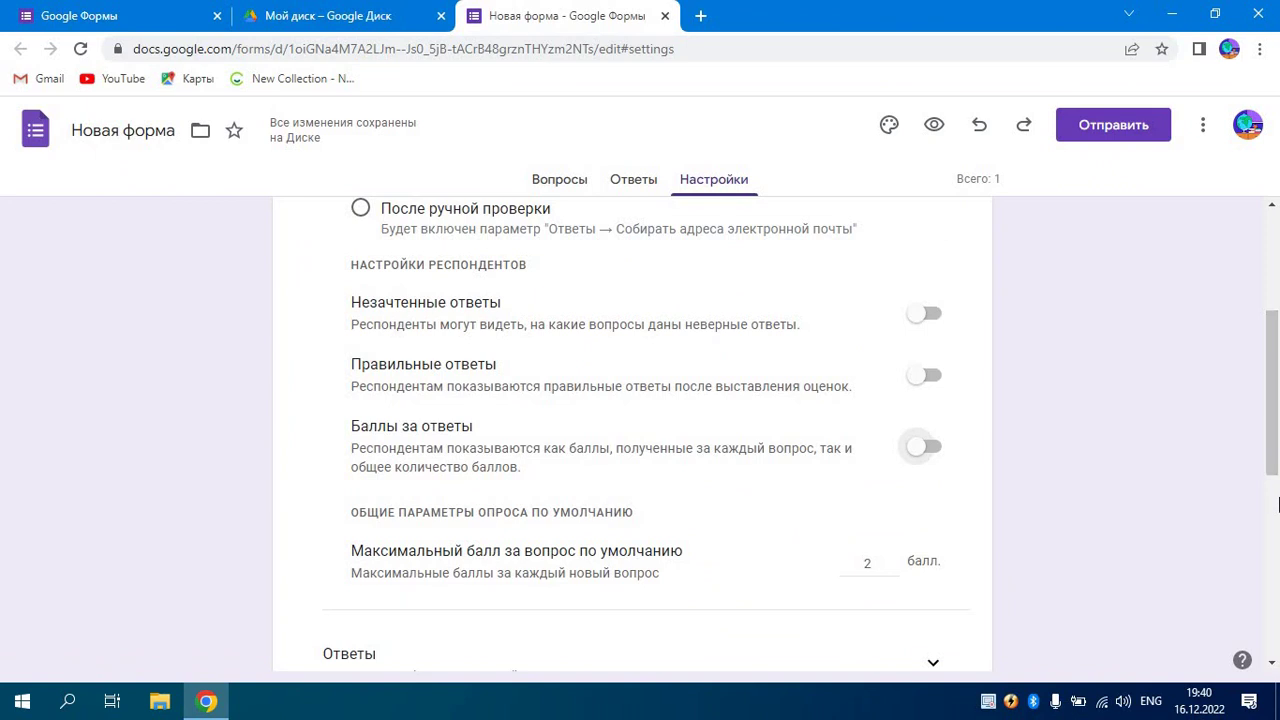
- Look over the remaining form settings and return to the form's questions
drag(1273, 447, 1275, 533)
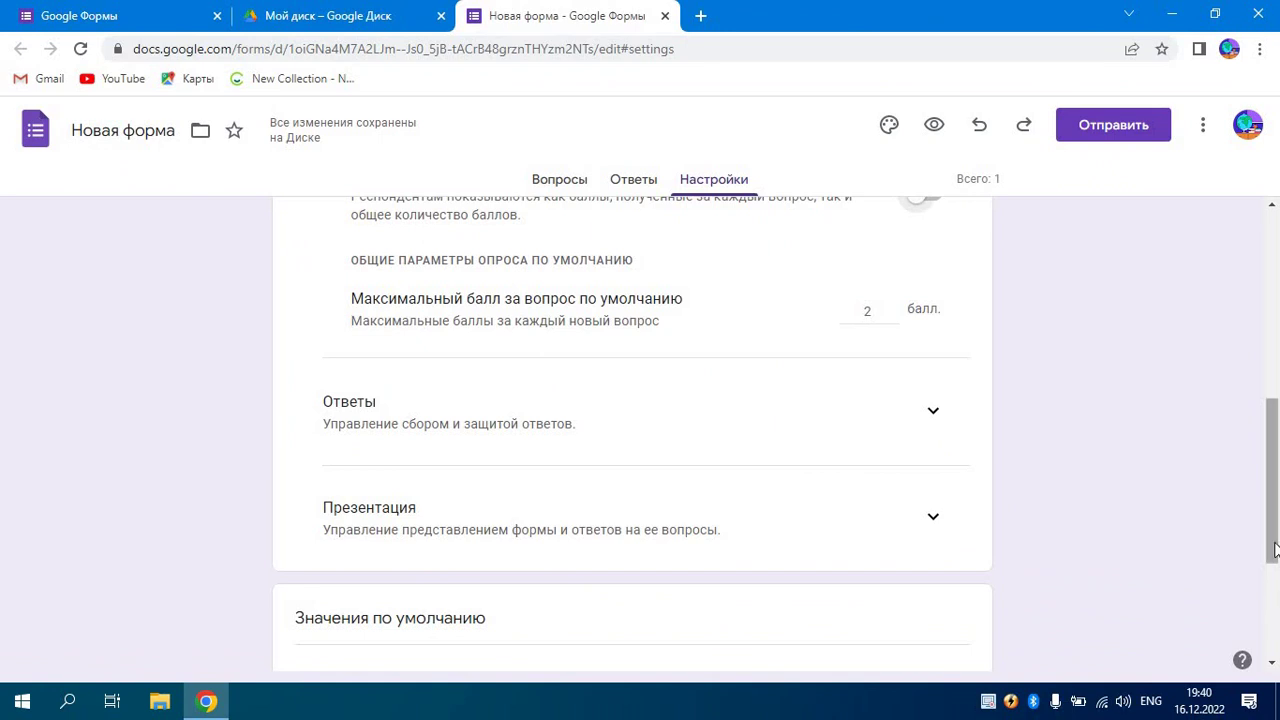
scroll(1276, 620, down, 2)
scroll(1276, 668, up, 15)
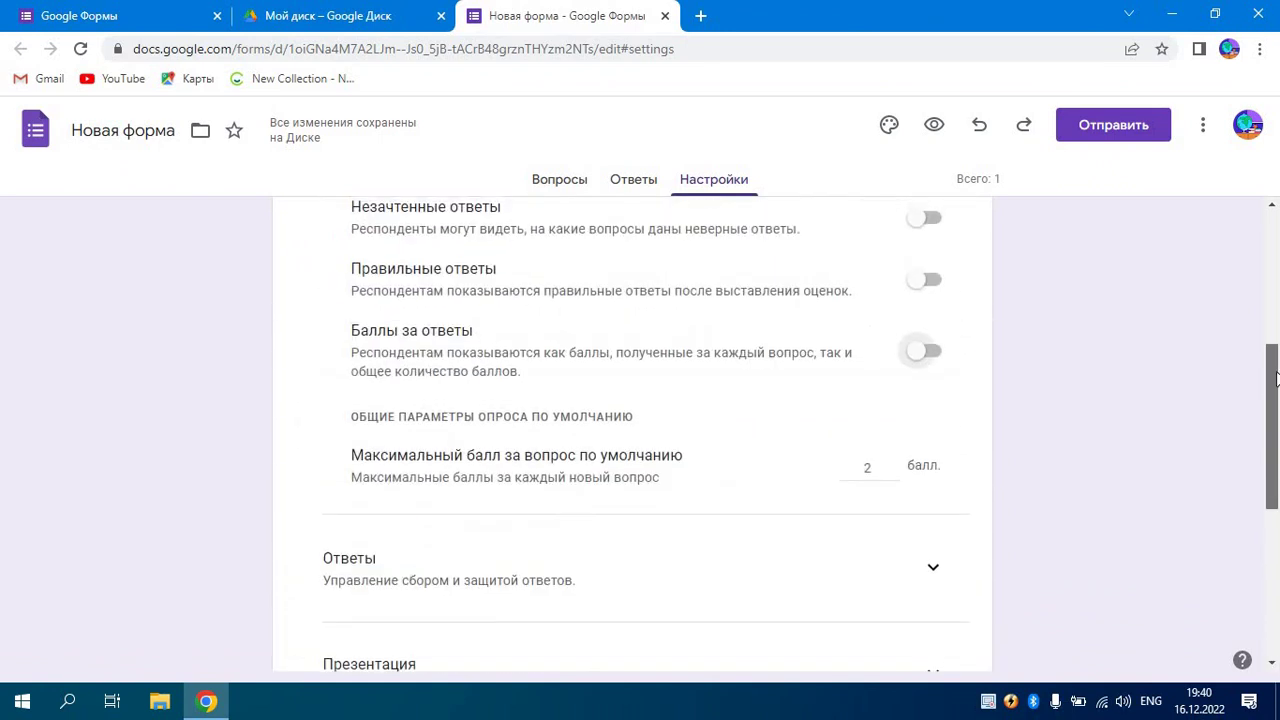
click(565, 181)
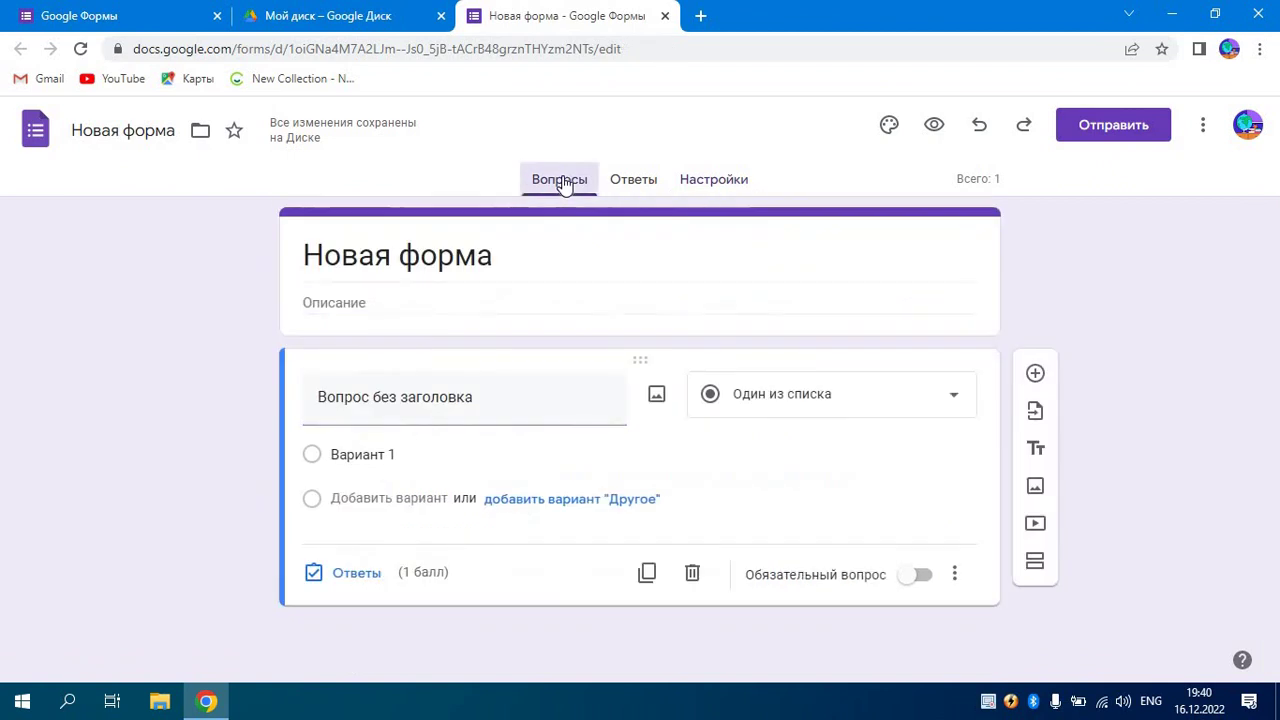
click(498, 253)
key(BackSpace)
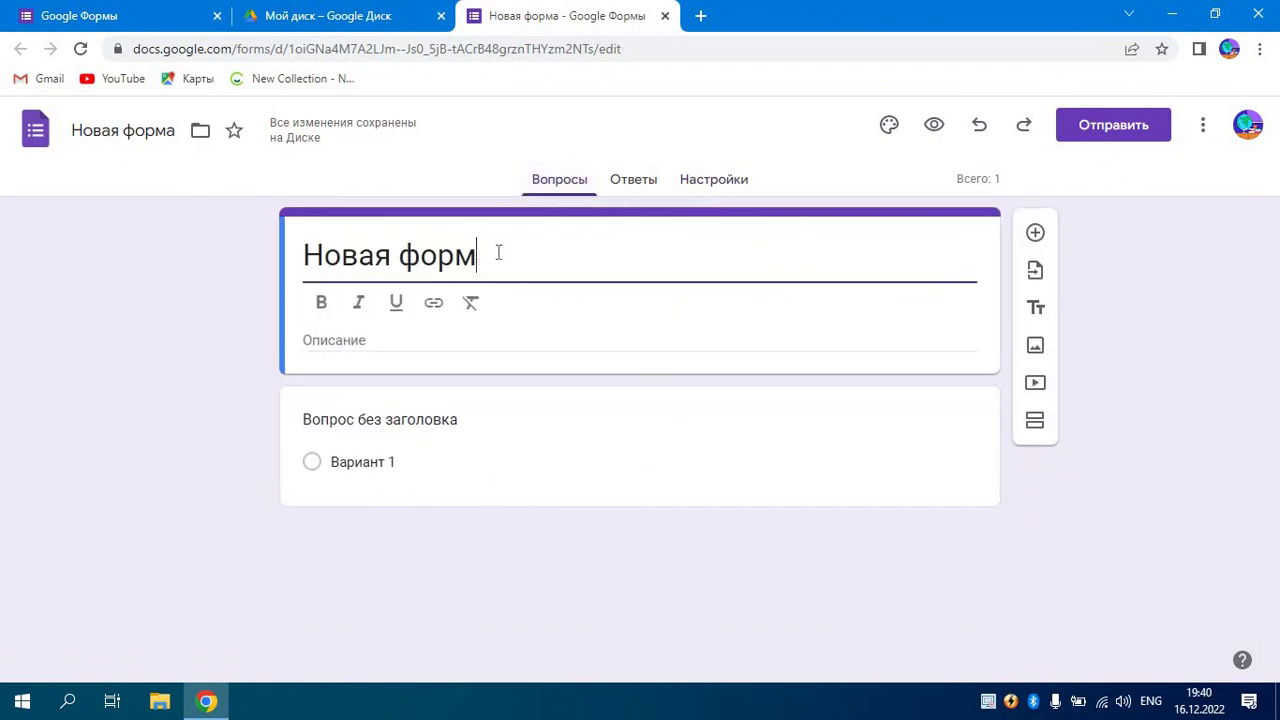
key(BackSpace)
key(BackSpace)
key(BackSpace)
key(BackSpace)
key(BackSpace)
key(BackSpace)
key(BackSpace)
key(BackSpace)
key(BackSpace)
key(BackSpace)
text(Cehf)
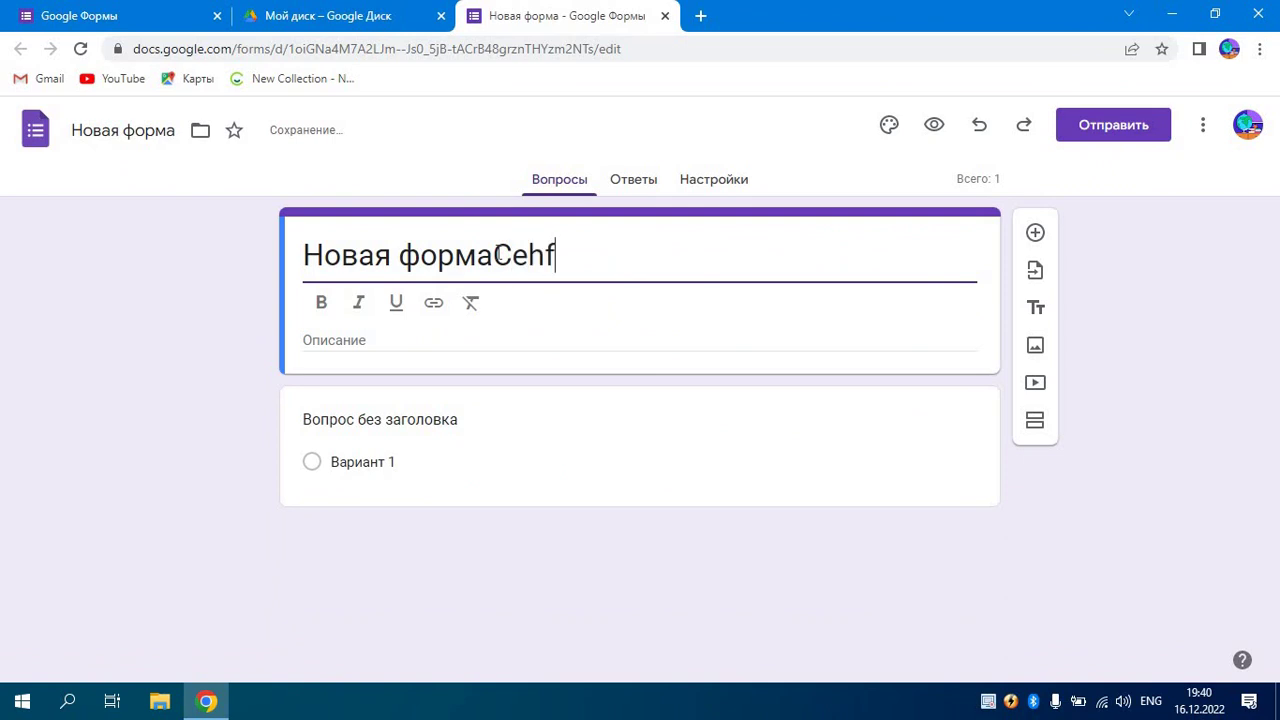
text(v;sk)
key(BackSpace)
key(BackSpace)
key(BackSpace)
key(BackSpace)
key(BackSpace)
key(BackSpace)
key(BackSpace)
key(BackSpace)
key(BackSpace)
key(BackSpace)
key(BackSpace)
key(BackSpace)
key(BackSpace)
key(BackSpace)
key(BackSpace)
key(BackSpace)
key(BackSpace)
key(BackSpace)
key(BackSpace)
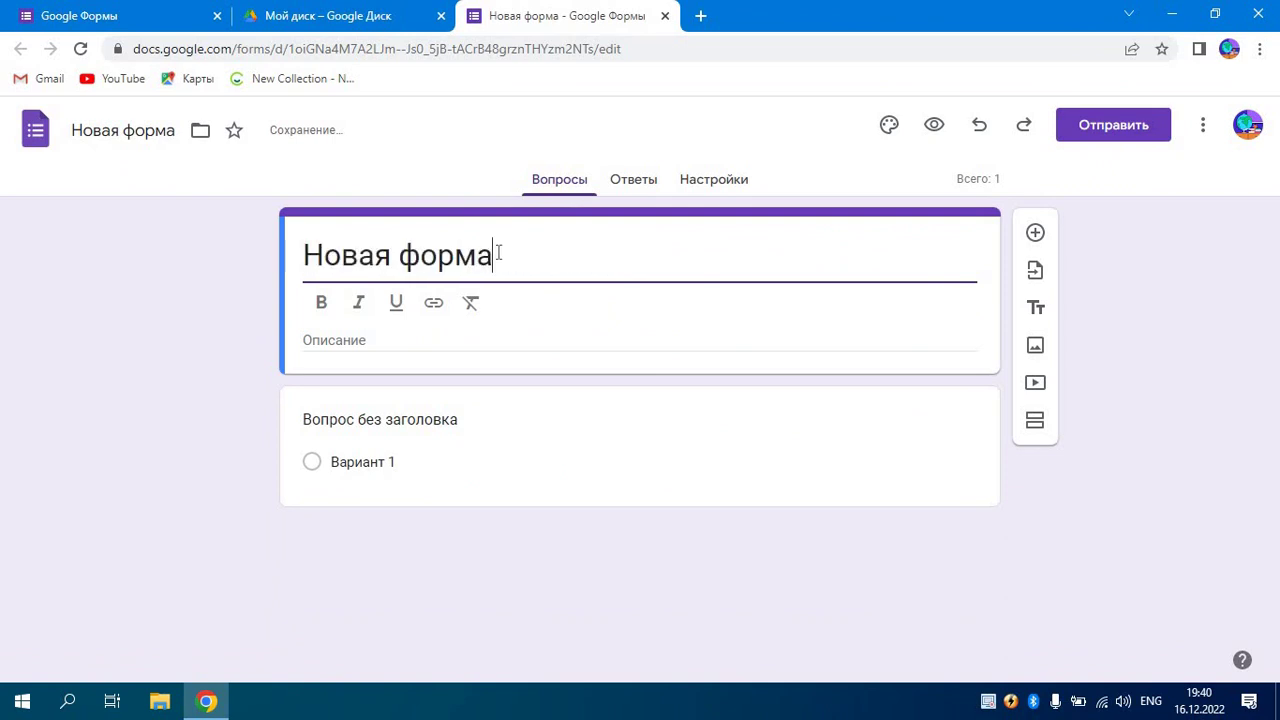
- Replace the form's title with "Сурамжылоо", using the Kyrgyz keyboard layout
key(alt+shift)
text(Сурам)
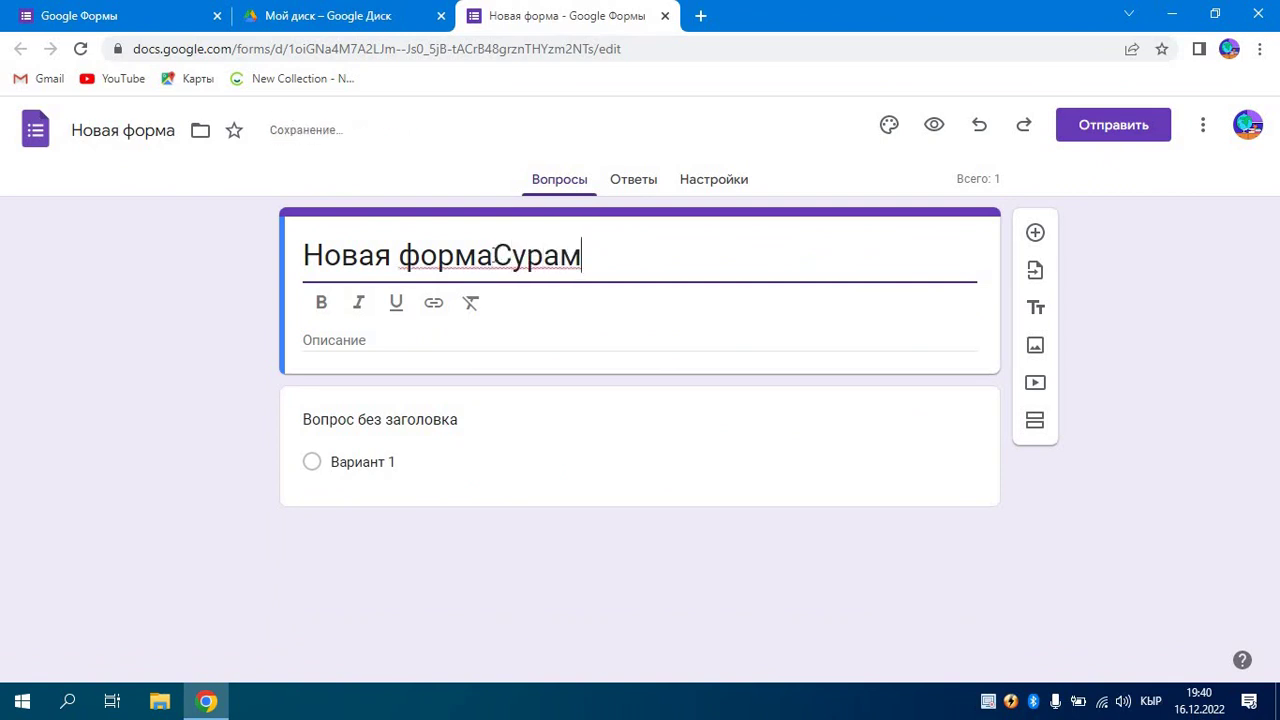
drag(498, 254, 333, 272)
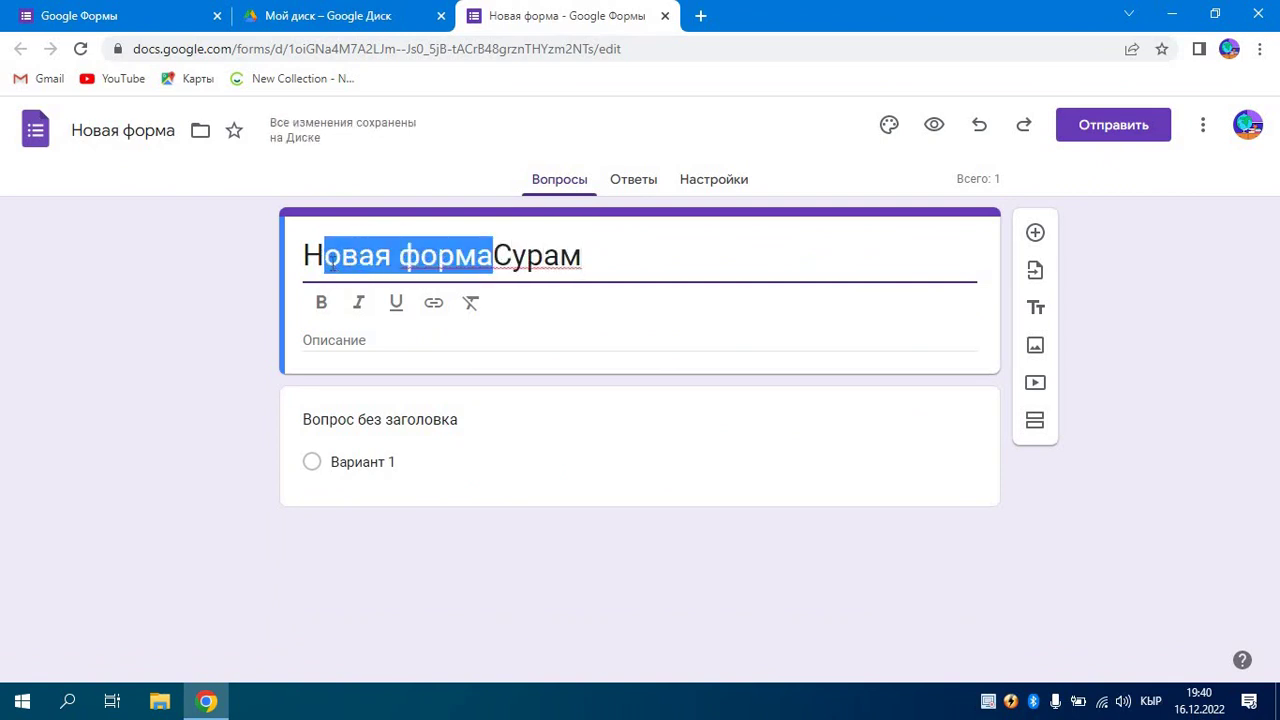
key(BackSpace)
key(BackSpace)
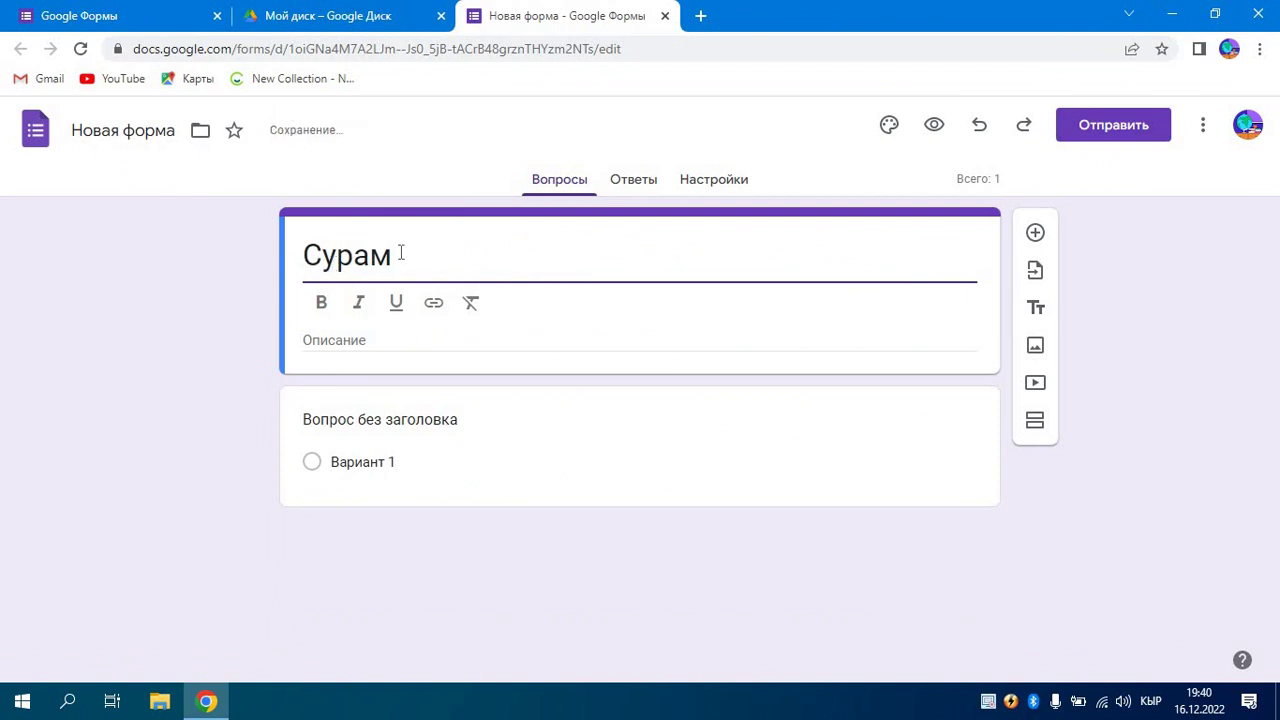
text(жылоо)
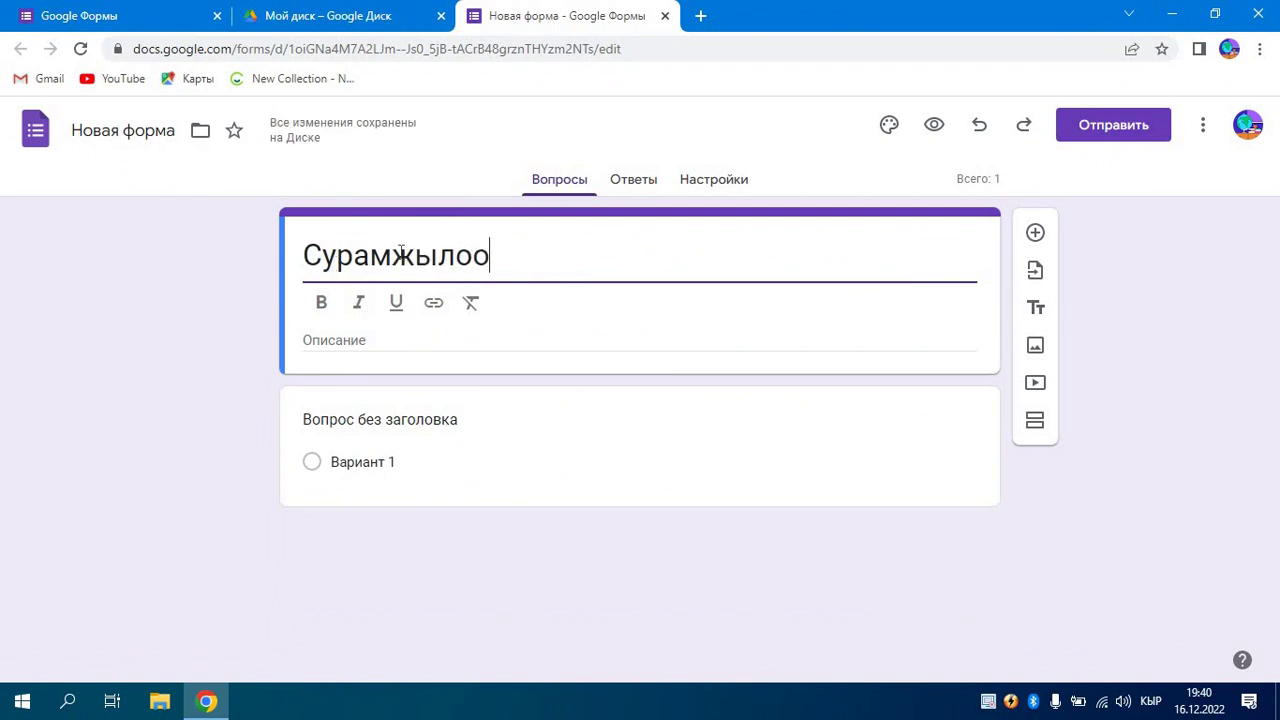
- Enter "Бул сурамжылоо максаты" as the form's description
click(341, 340)
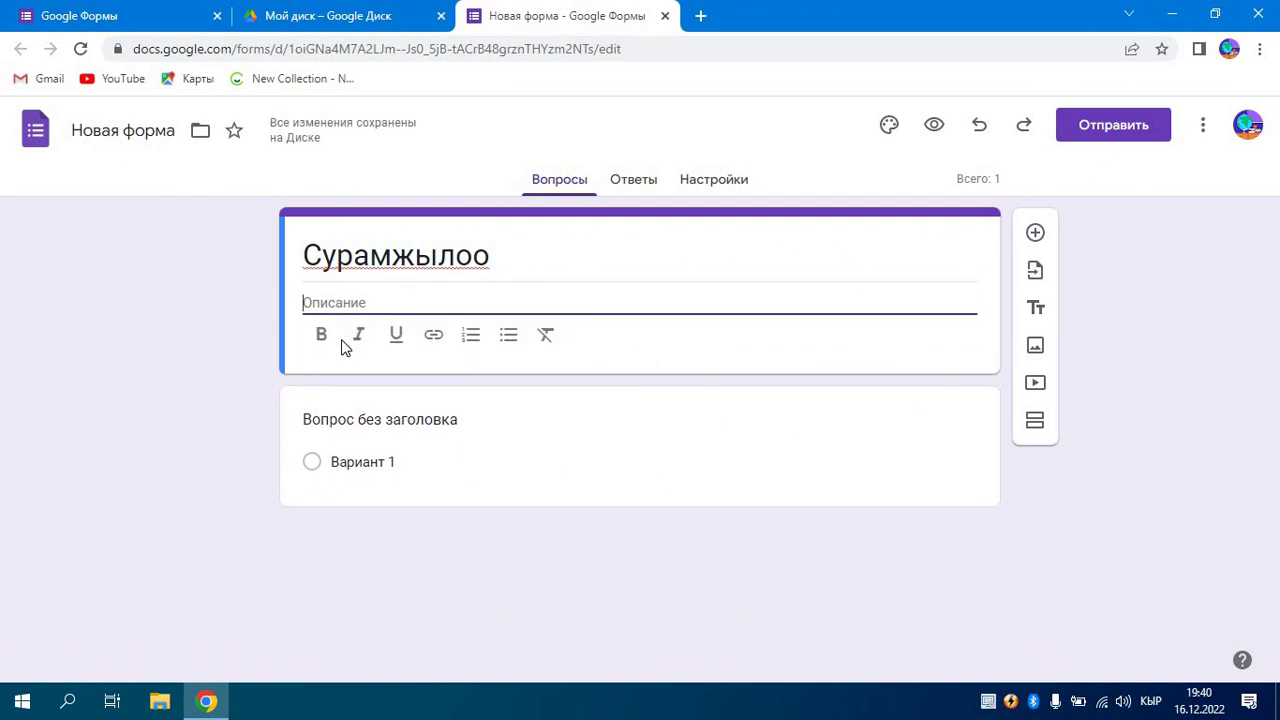
text(Бул сурам)
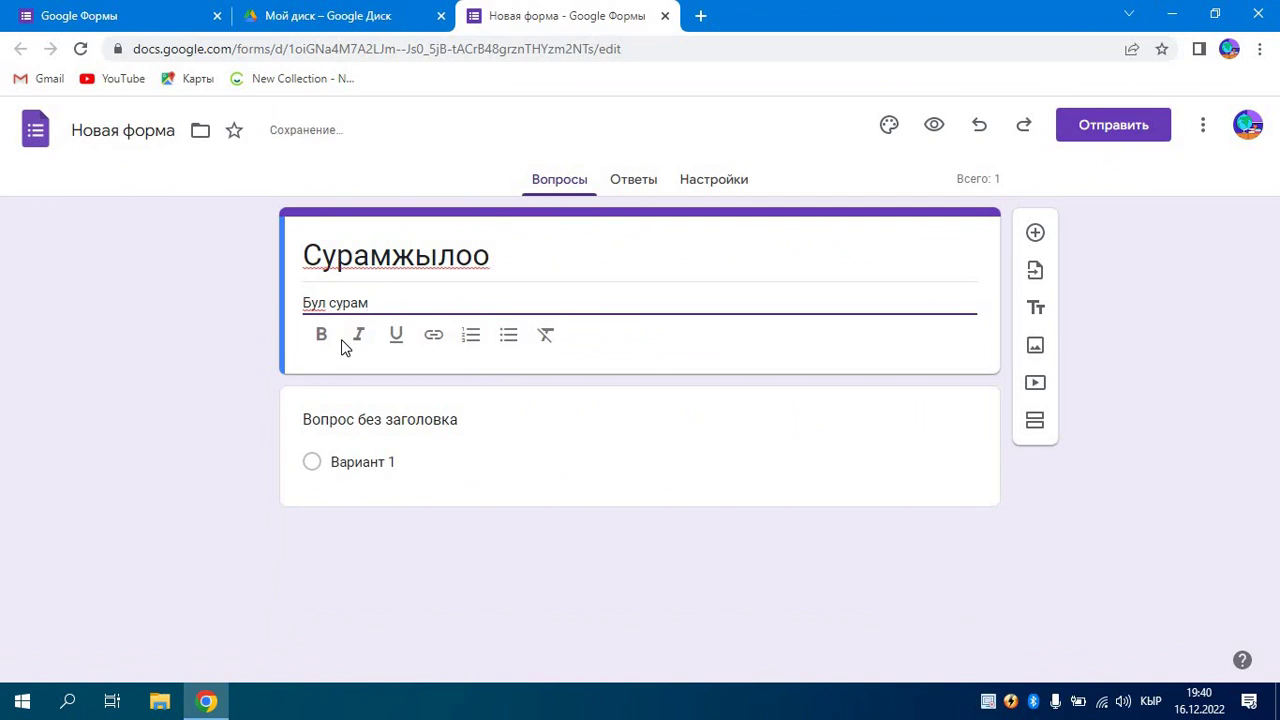
text(жылоо)
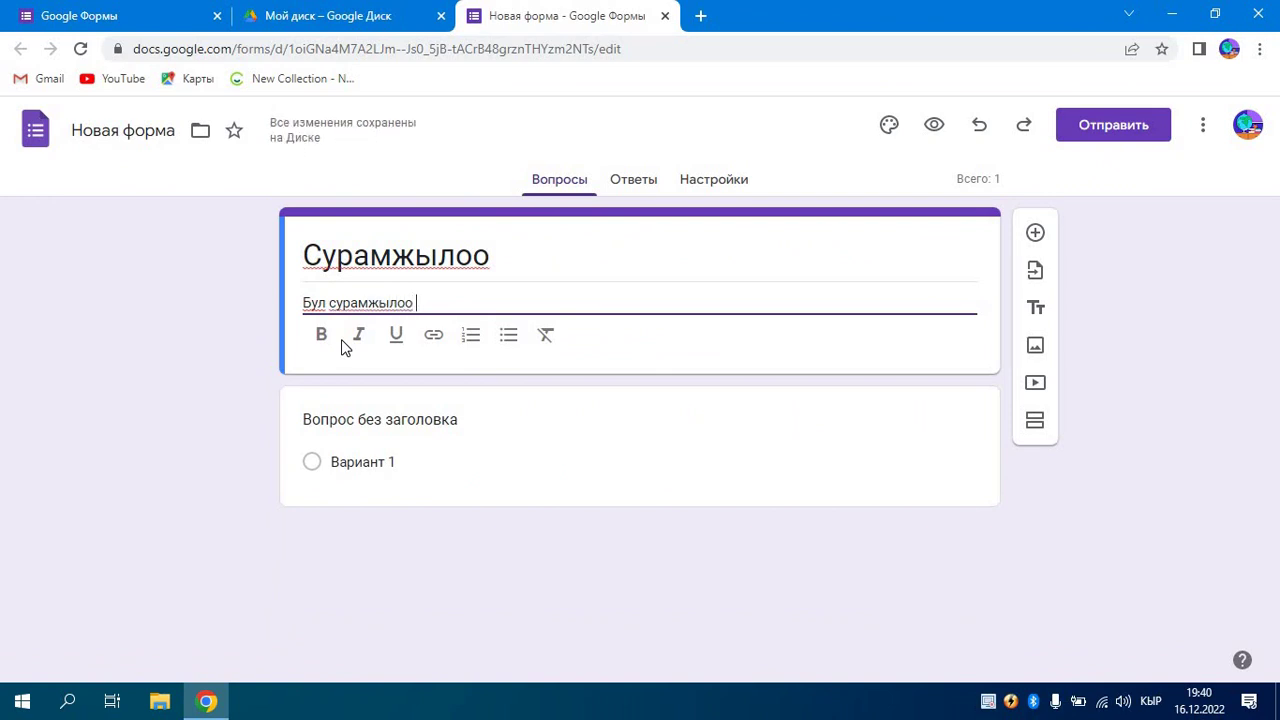
text( максаты)
- Title the first question "Ф.А.А" and change its answer type to "Текст (строка)"
click(460, 420)
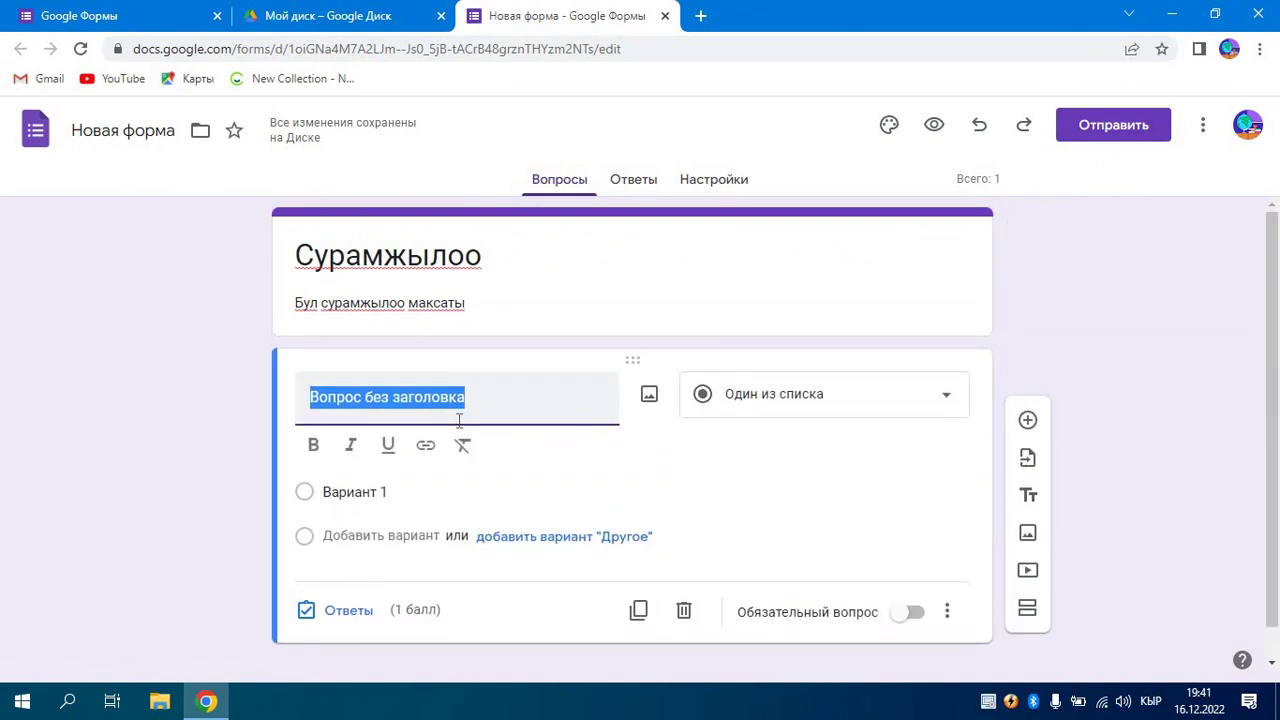
text(Ф.)
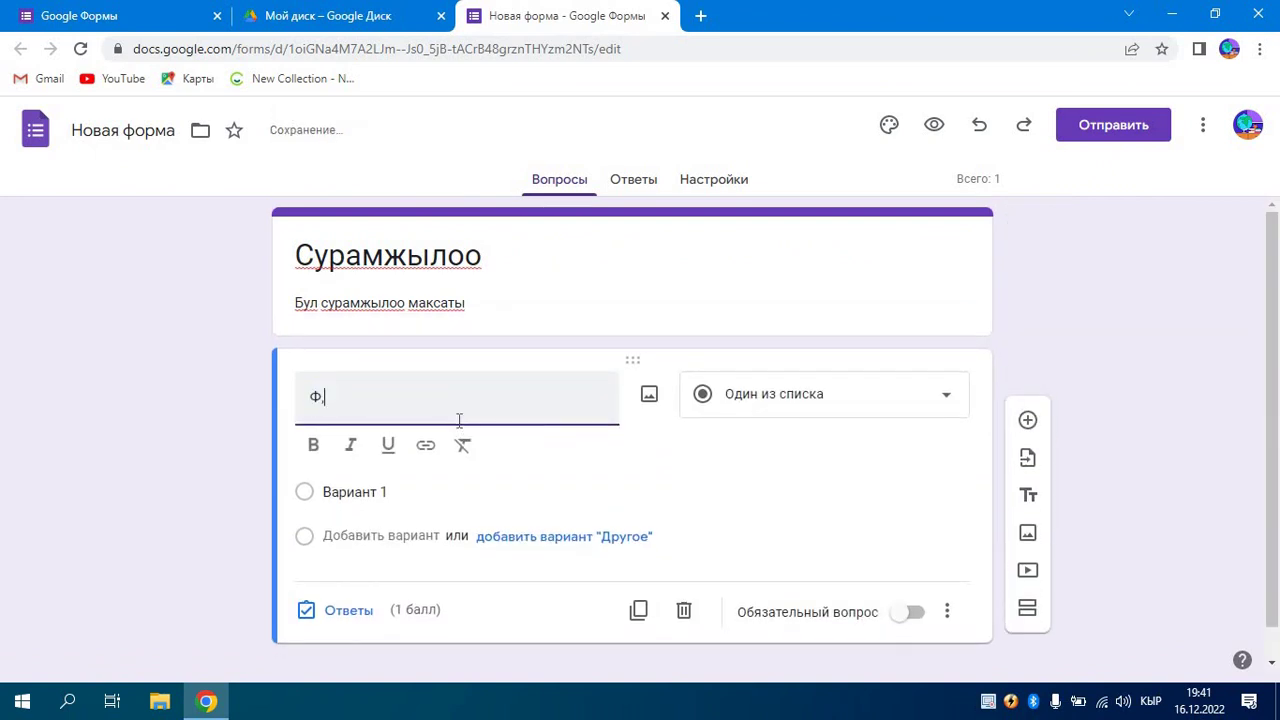
text(,А,А)
text(А.А)
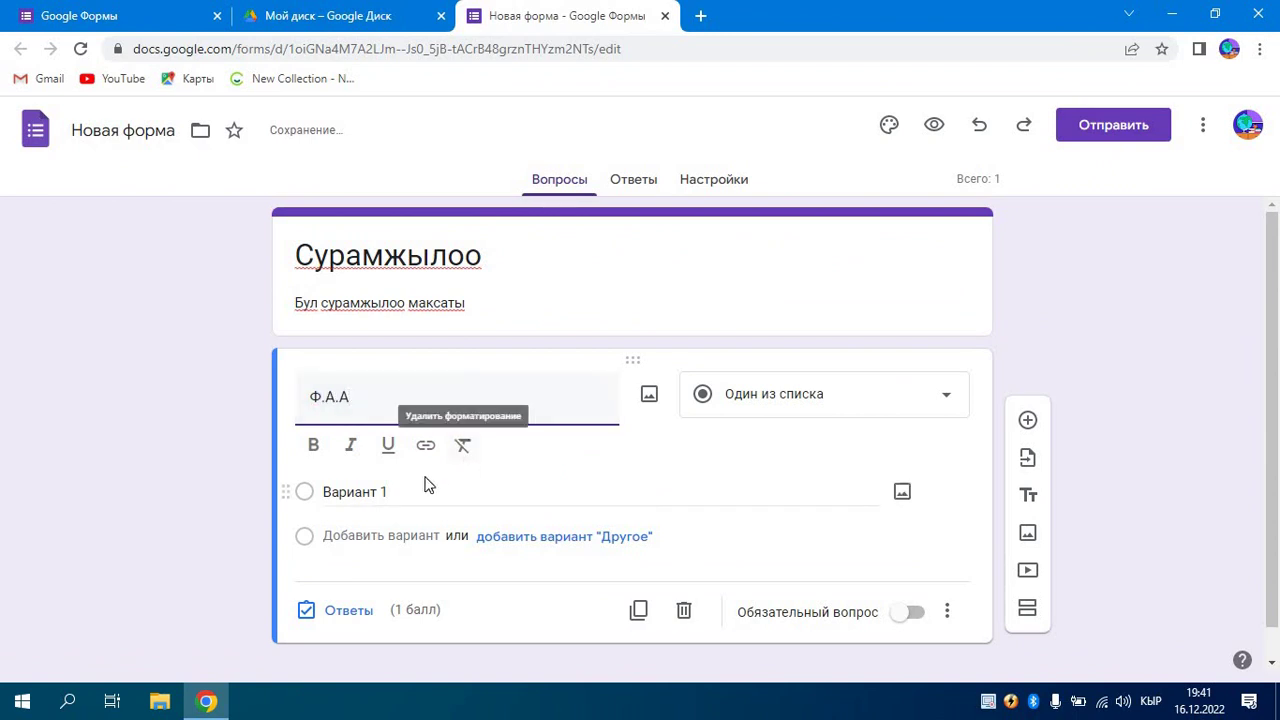
click(336, 492)
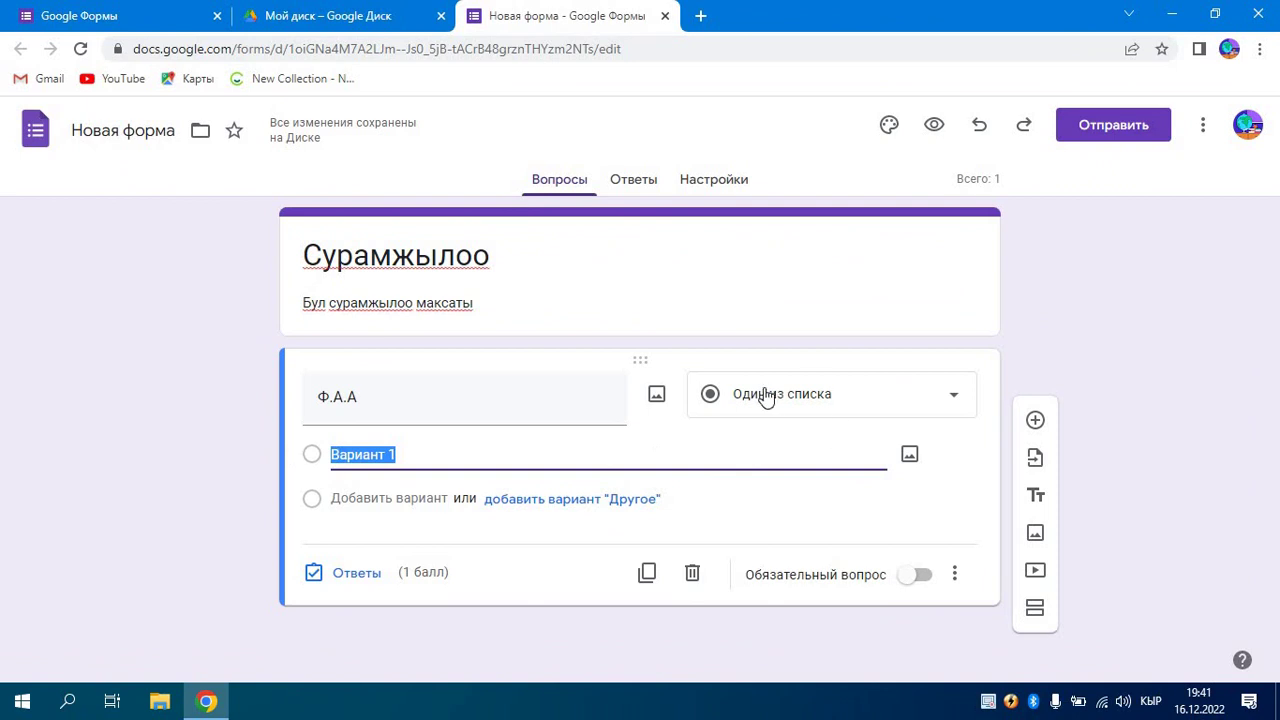
click(948, 396)
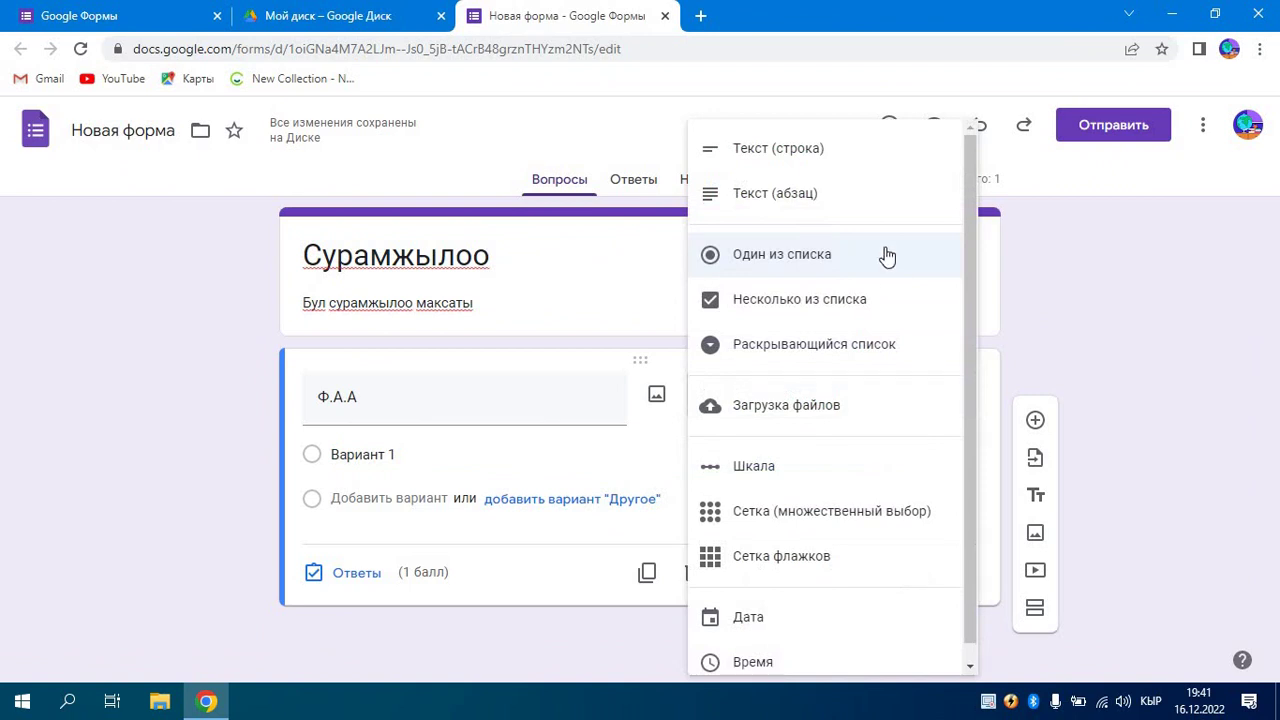
click(817, 157)
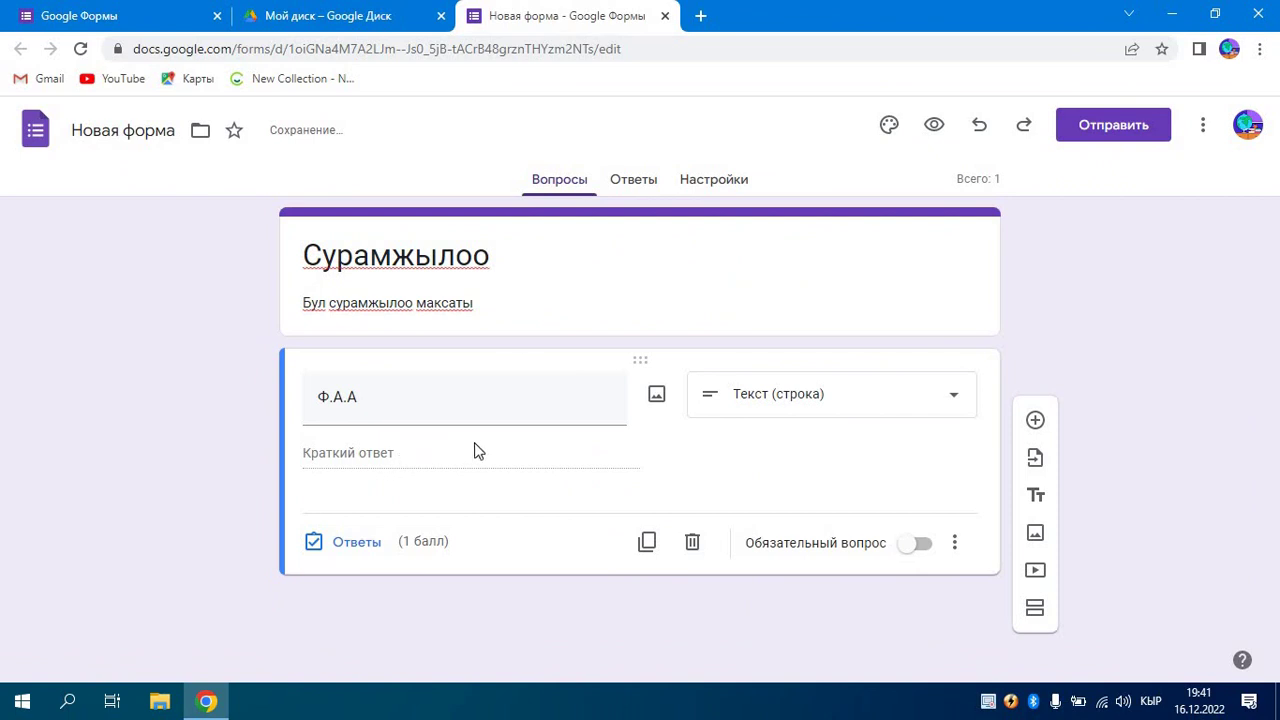
- Set the "Ф.А.А" question's score to 0 points and make the question required
click(355, 545)
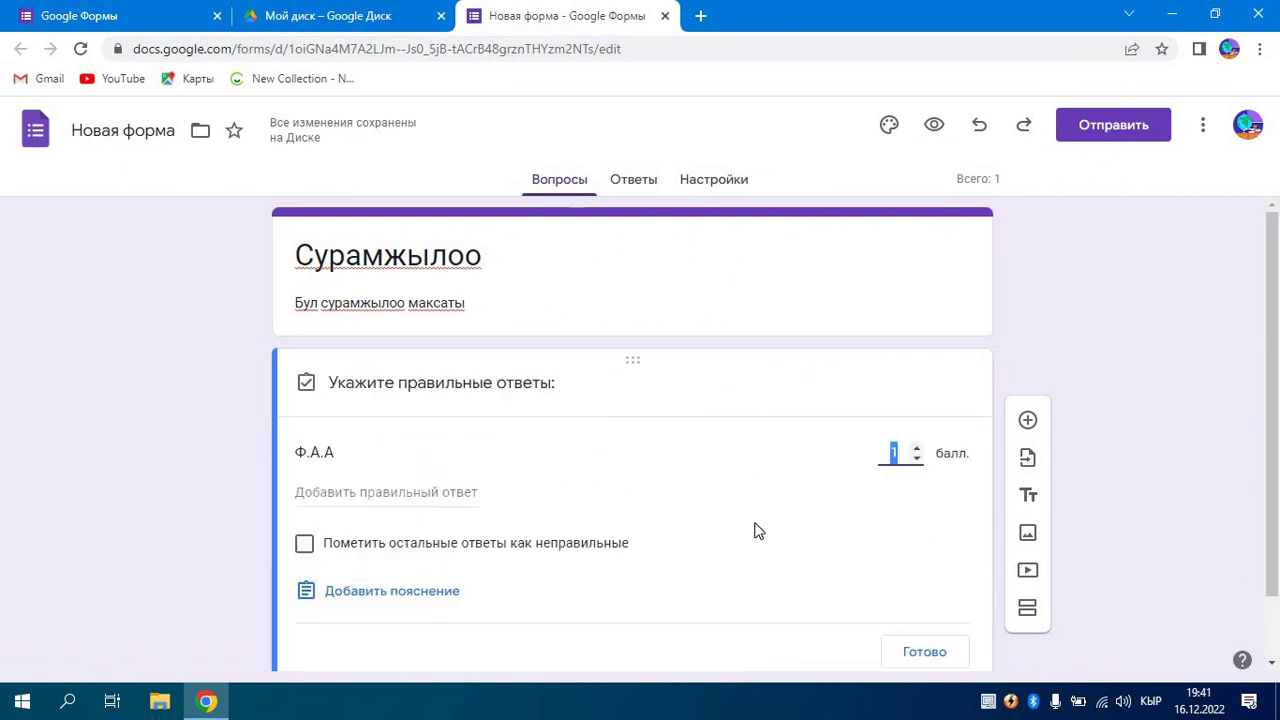
click(916, 460)
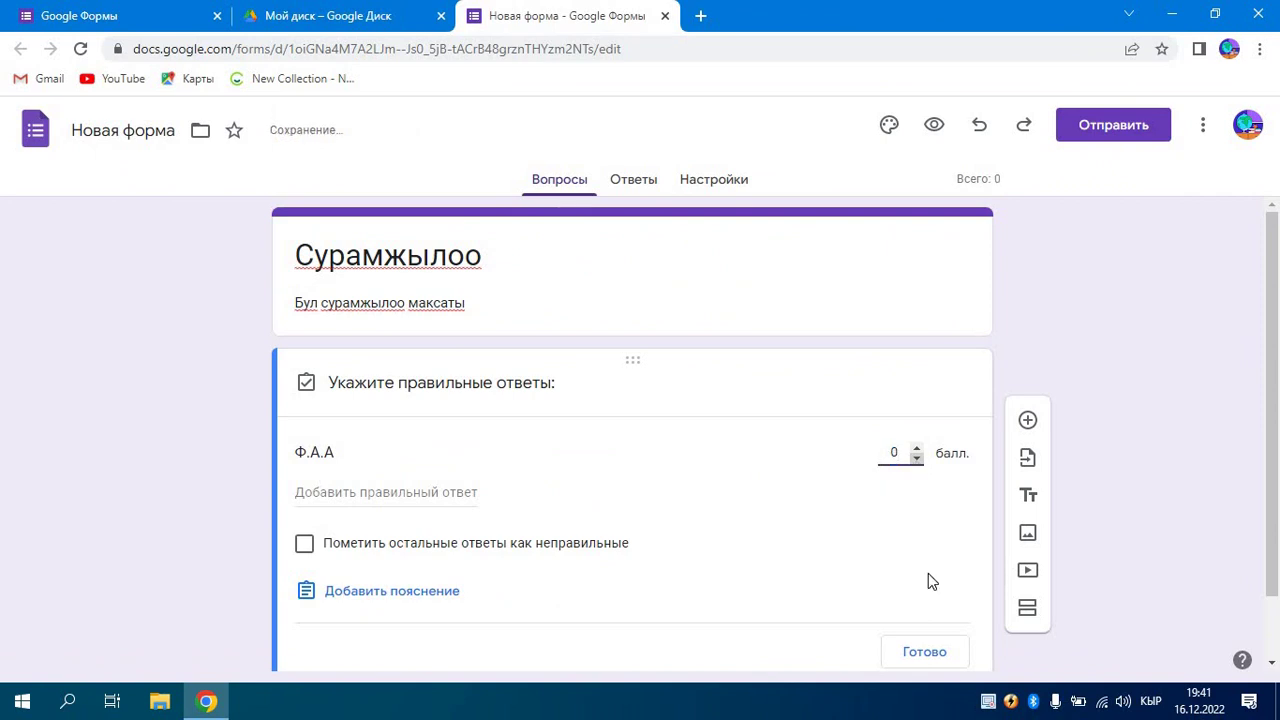
click(924, 652)
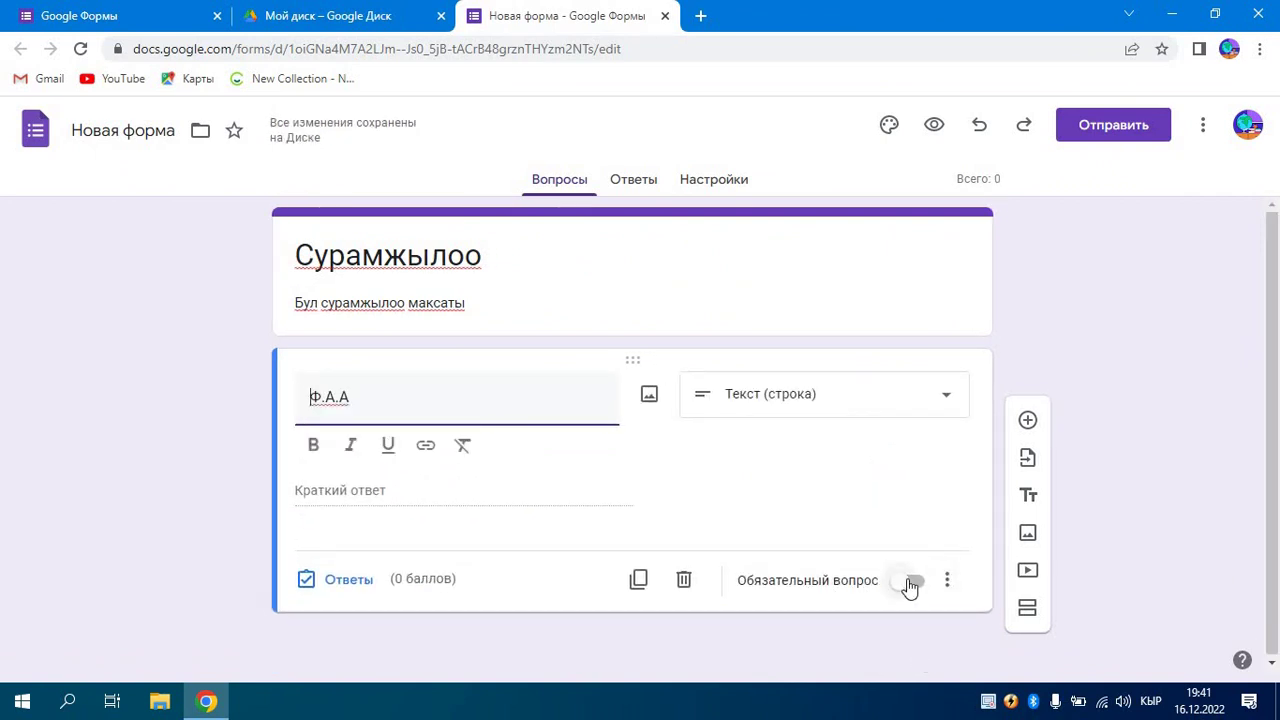
click(908, 586)
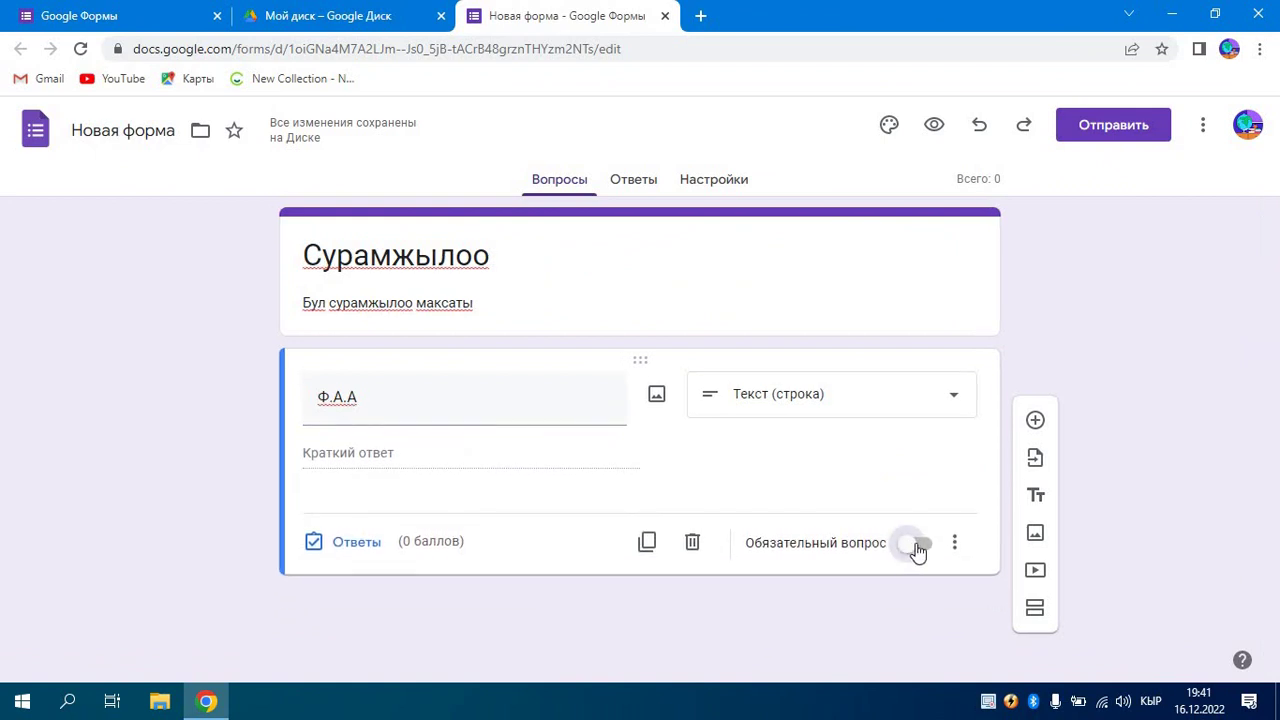
click(916, 548)
- Add a new question below "Ф.А.А" titled "Электрондук почта"
click(1031, 422)
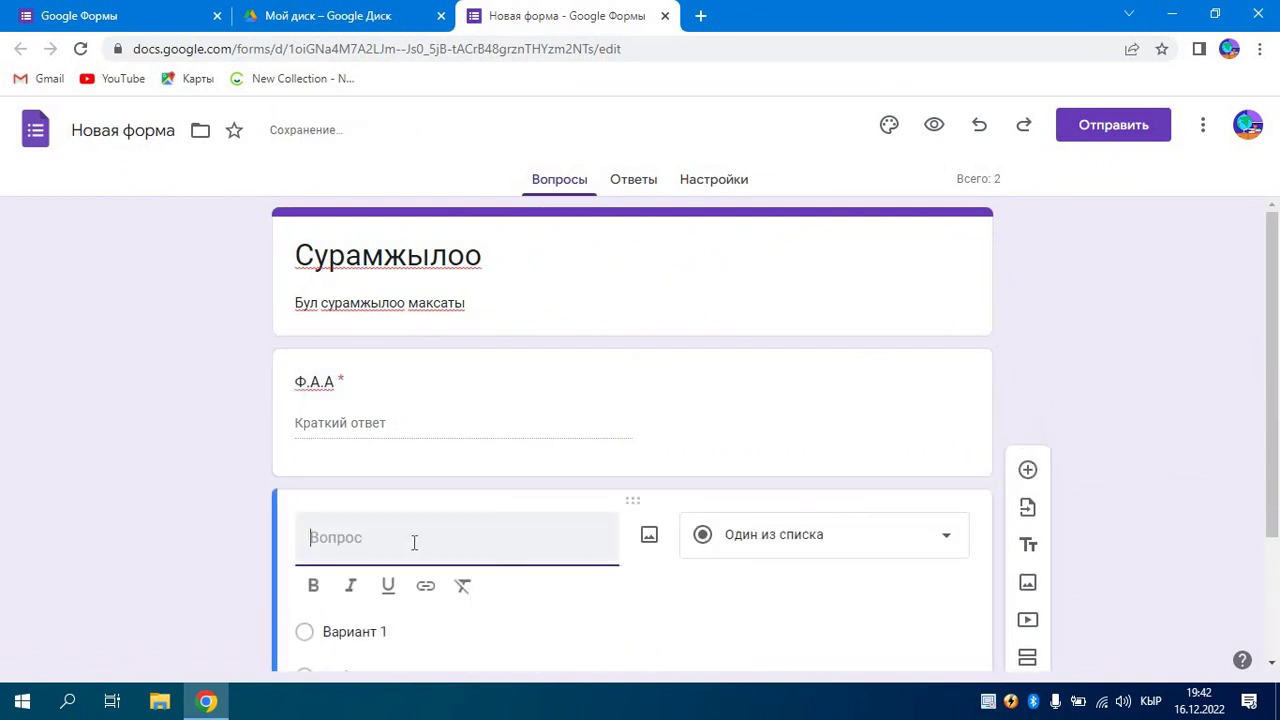
text(Электро)
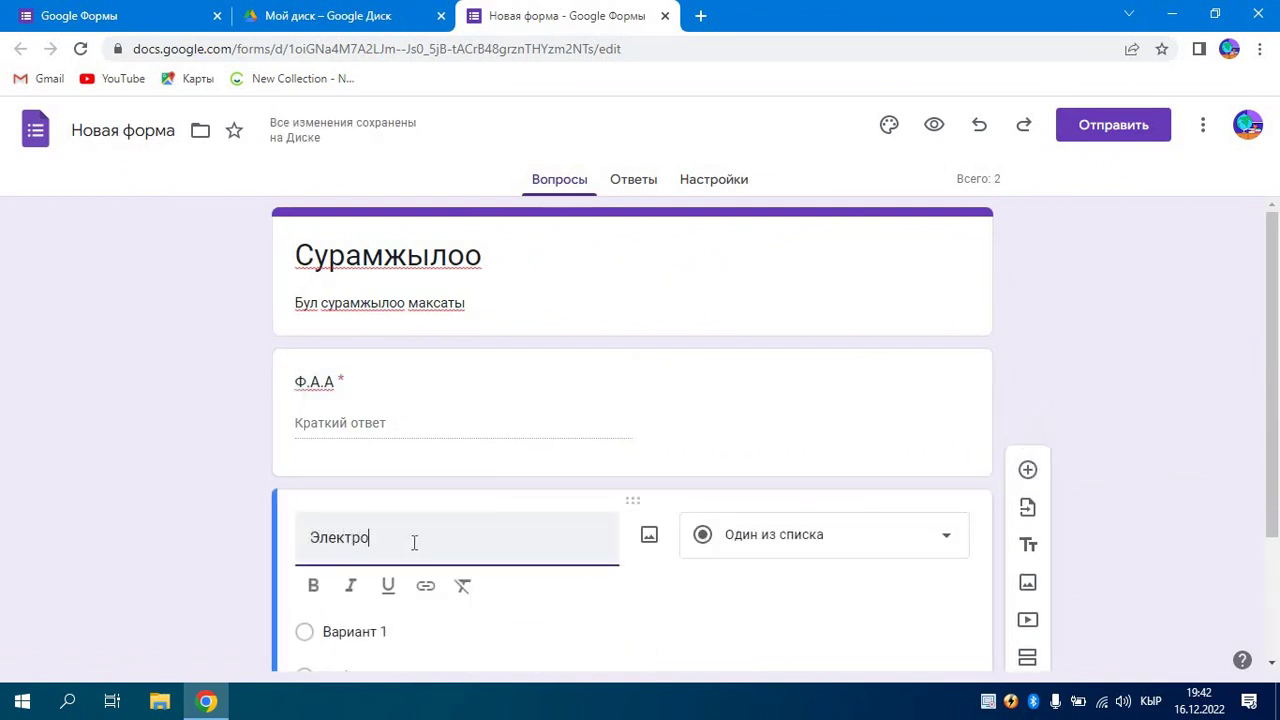
text(ндук )
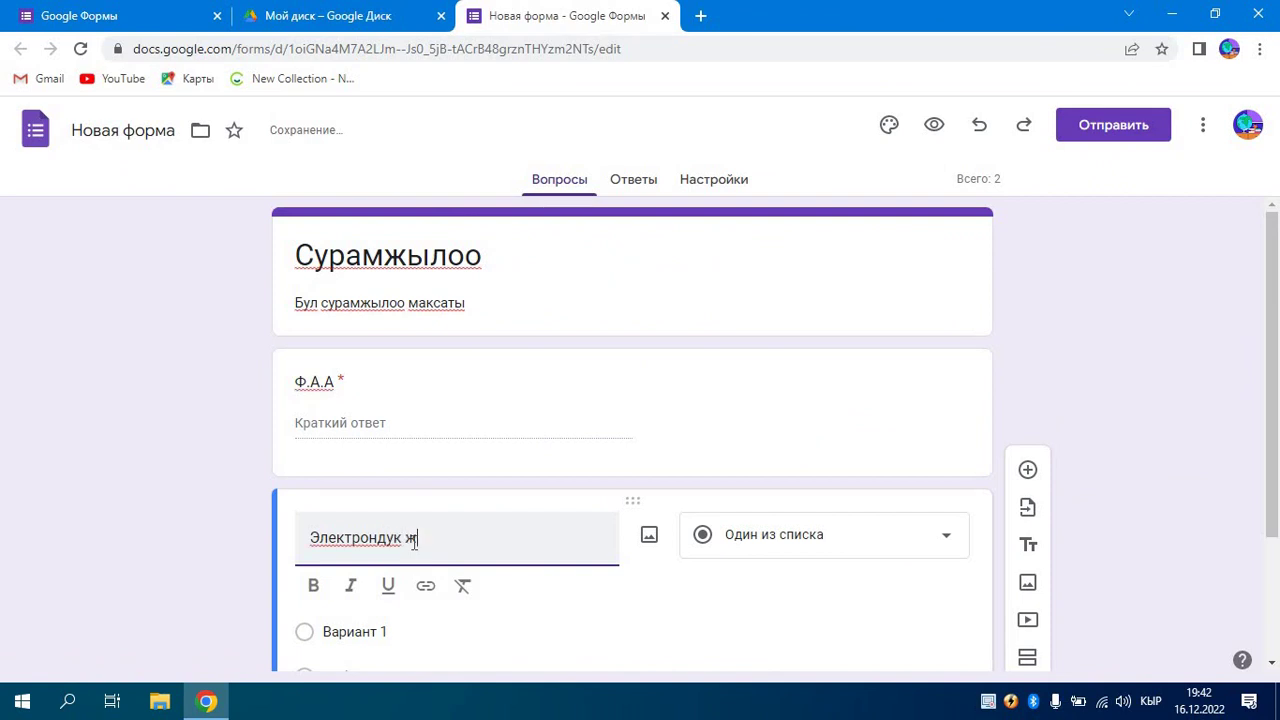
text(ж)
key(BackSpace)
text(прчта)
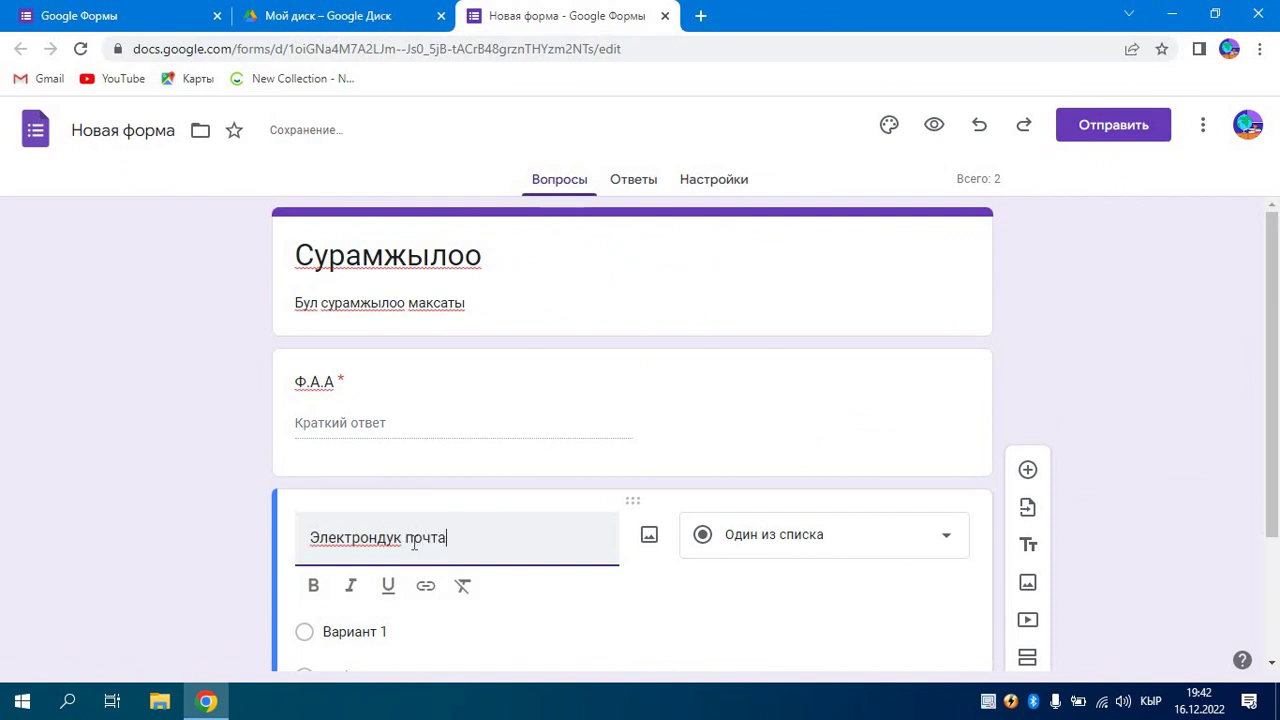
- Change the "Электрондук почта" question's answer type to "Текст (строка)" and make it required
click(396, 631)
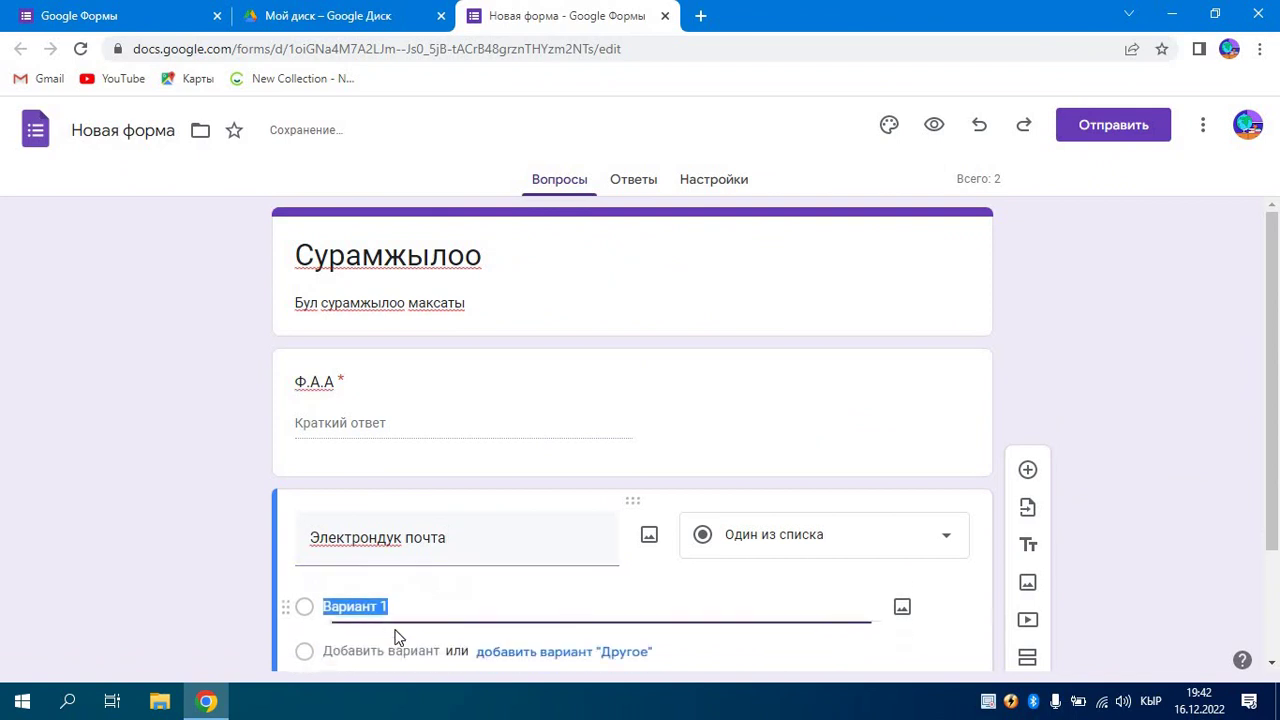
click(949, 543)
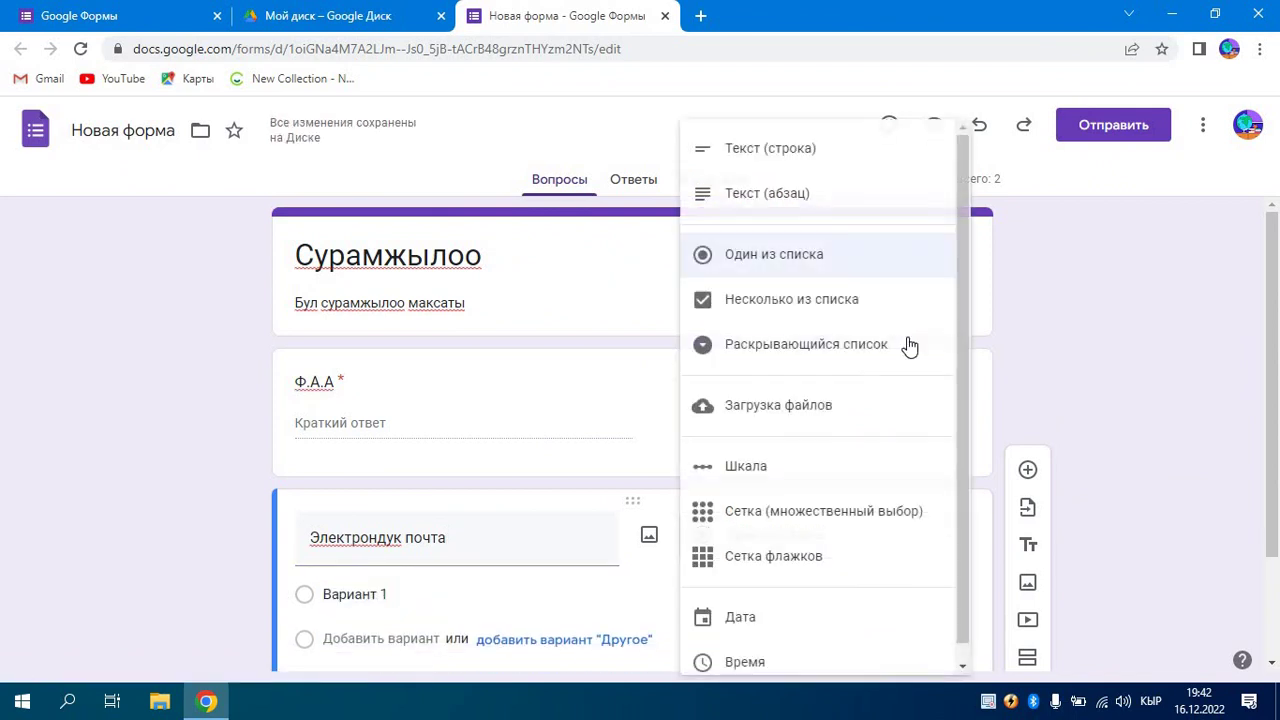
click(829, 165)
scroll(957, 585, down, 1)
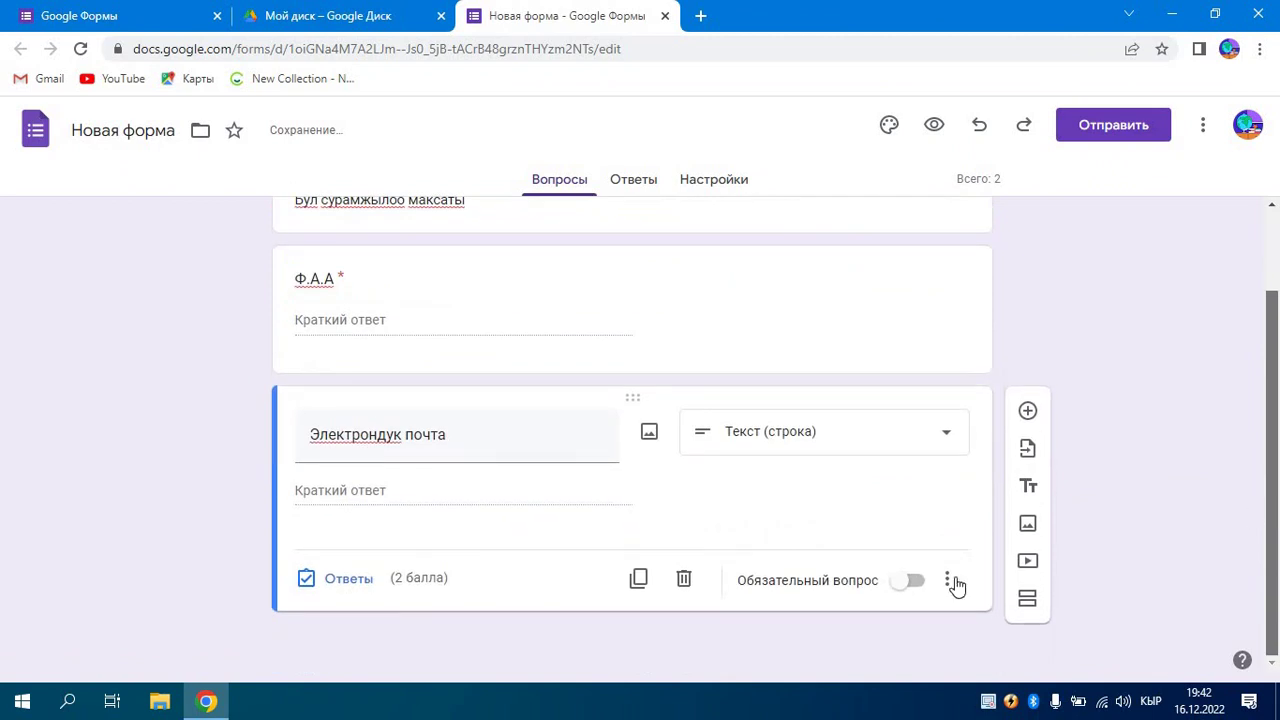
click(914, 582)
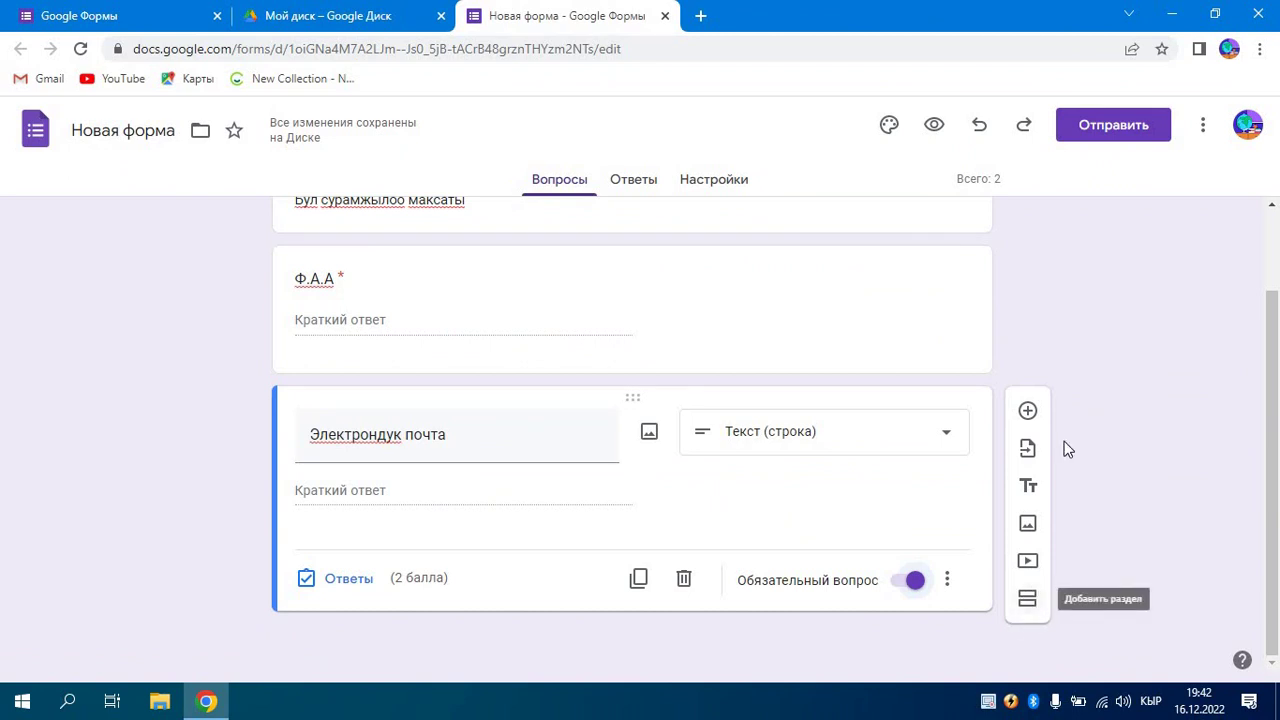
- Add a new section after the "Электрондук почта" question and look over both sections of the form
click(1027, 601)
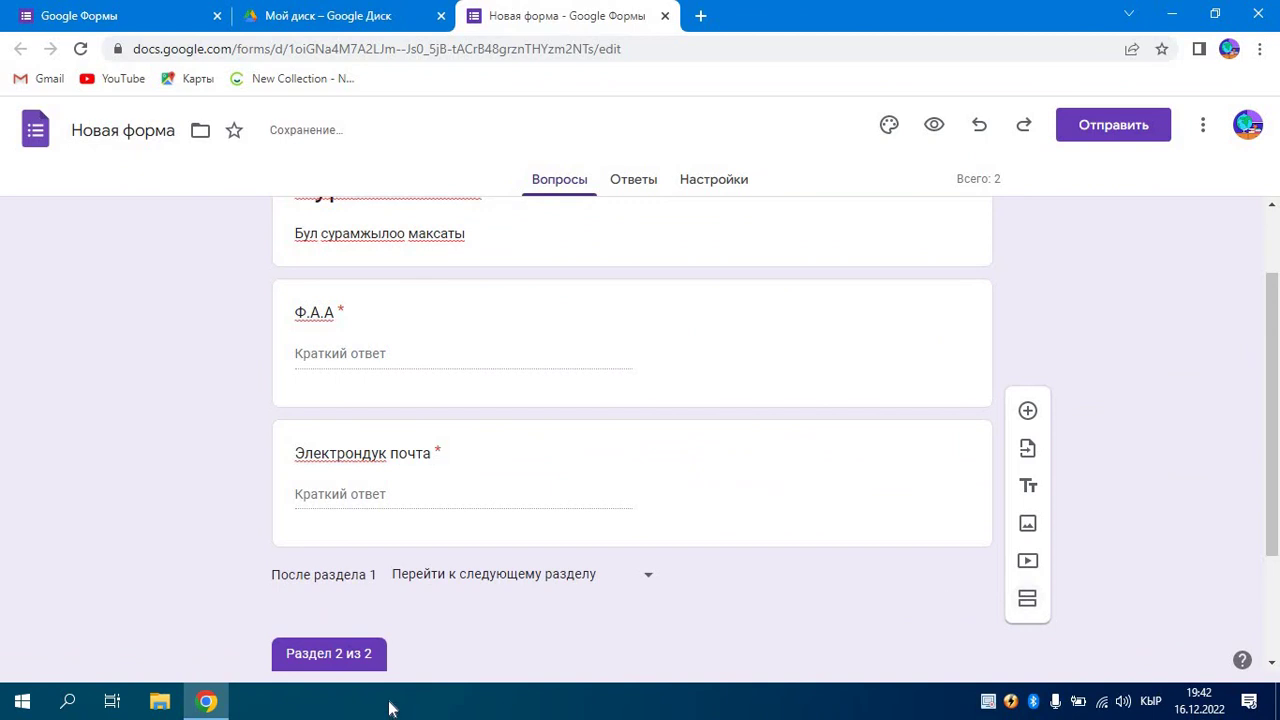
scroll(1275, 453, down, 1)
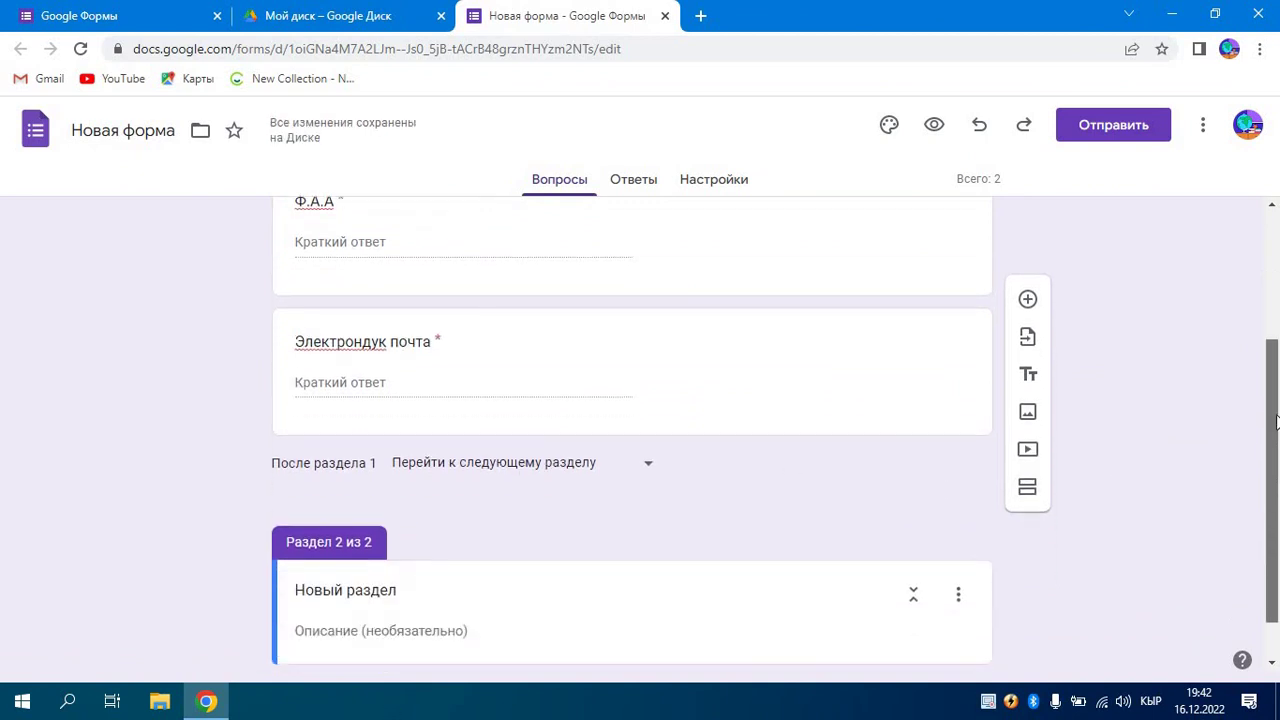
scroll(1275, 453, up, 3)
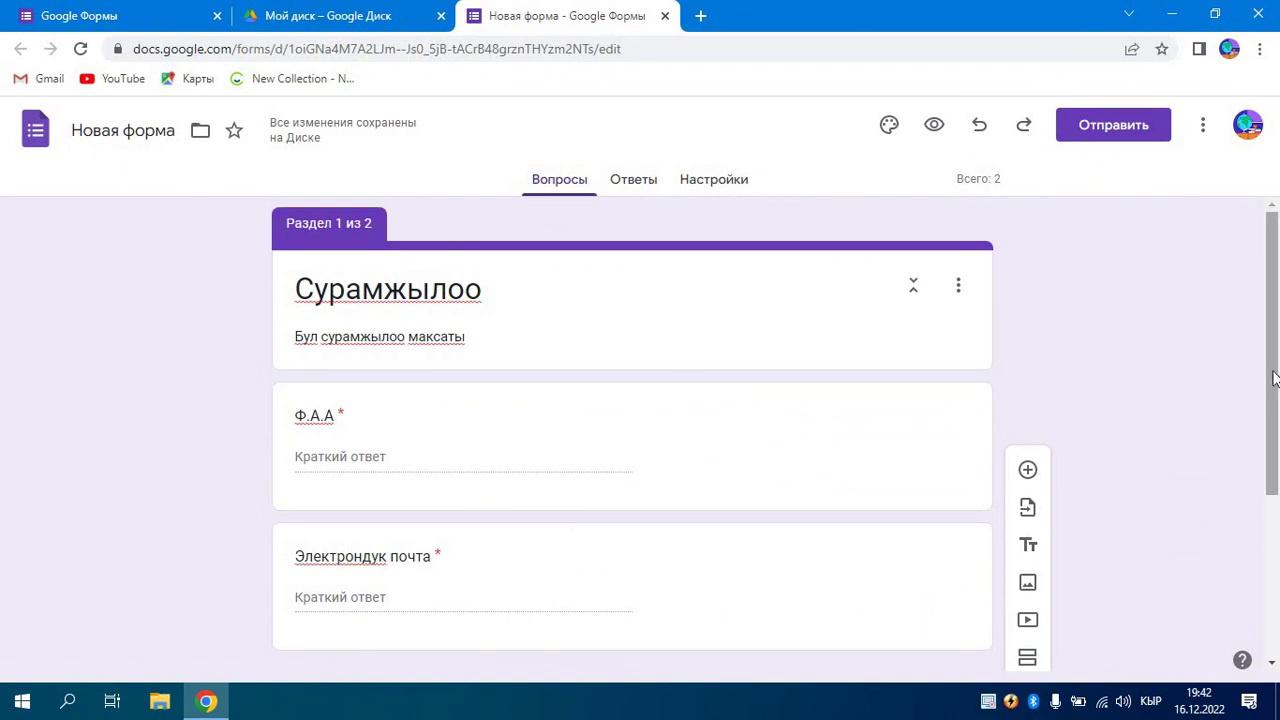
drag(1275, 378, 1277, 548)
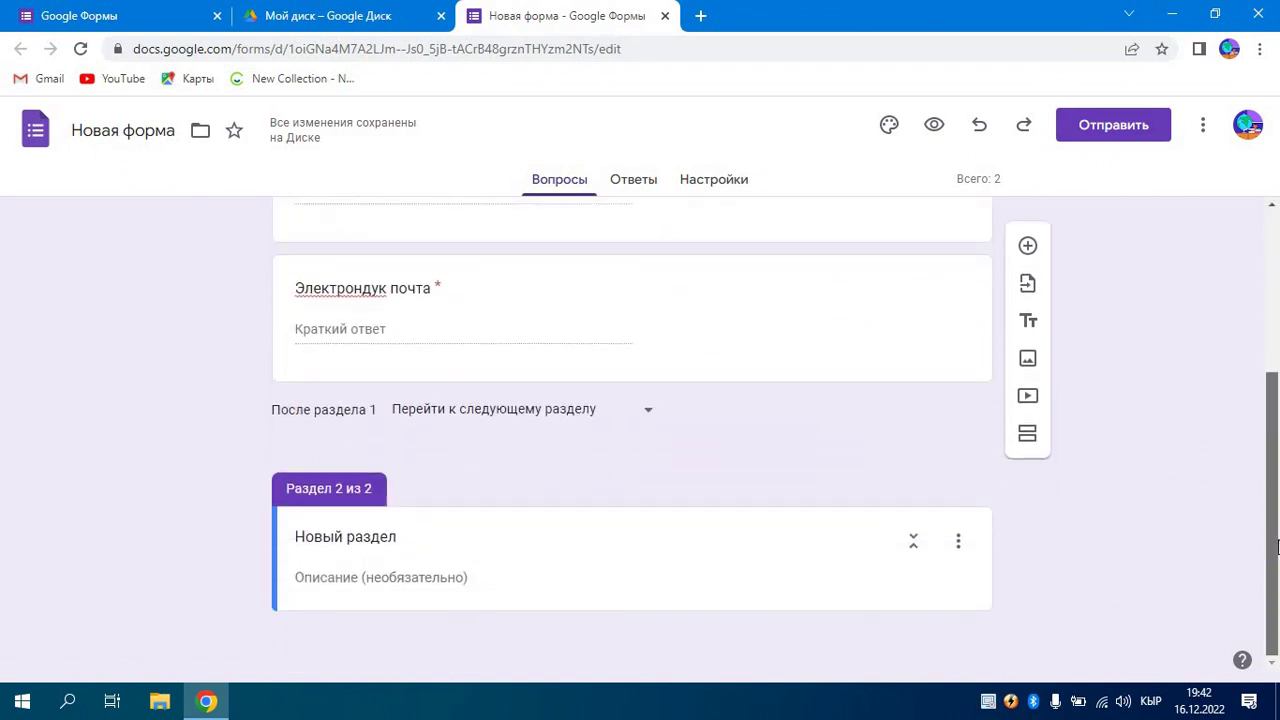
- Replace the second section's title with "Ар кандай суроолор"
click(410, 536)
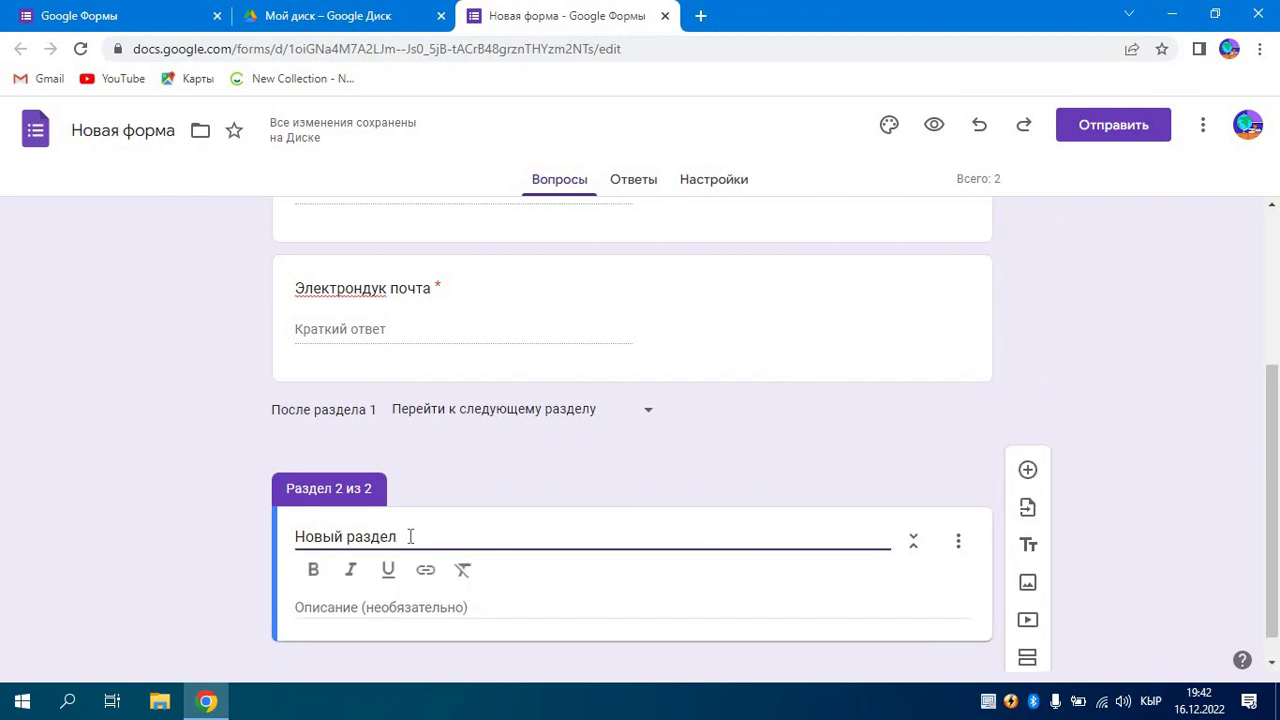
key(BackSpace)
key(BackSpace)
key(BackSpace)
key(BackSpace)
key(BackSpace)
key(BackSpace)
key(BackSpace)
key(BackSpace)
key(BackSpace)
key(BackSpace)
key(BackSpace)
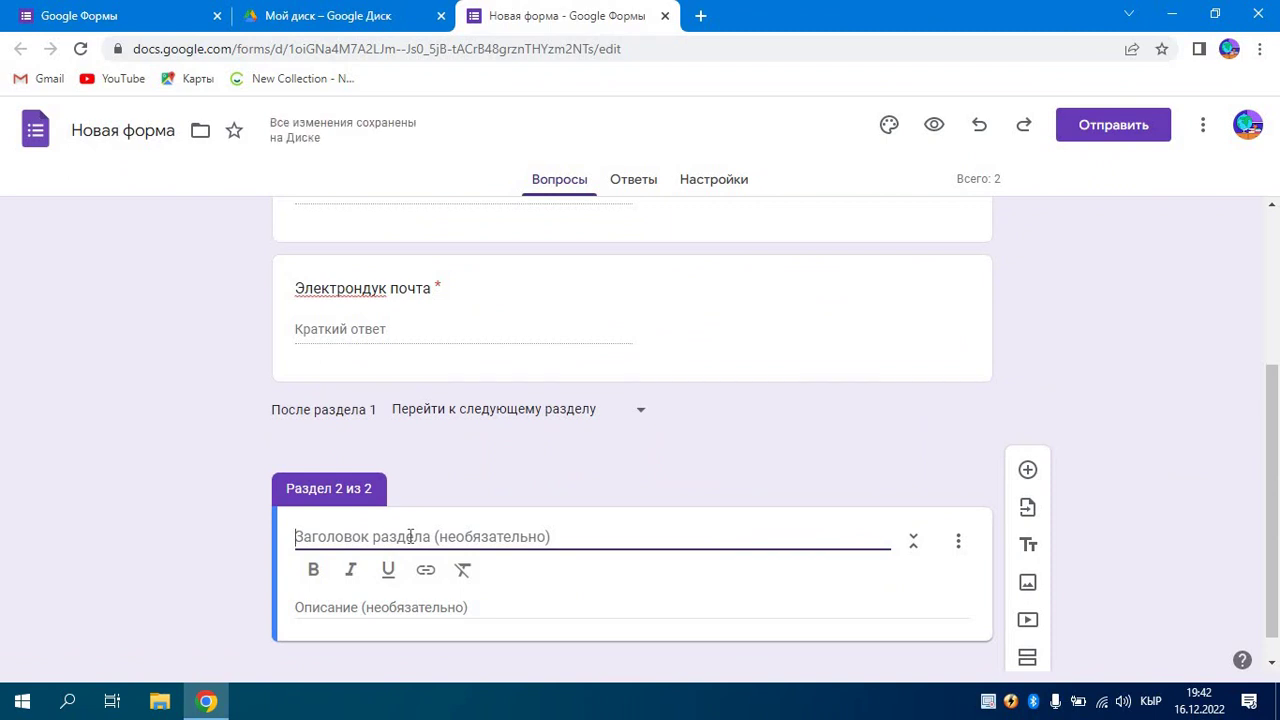
text(A)
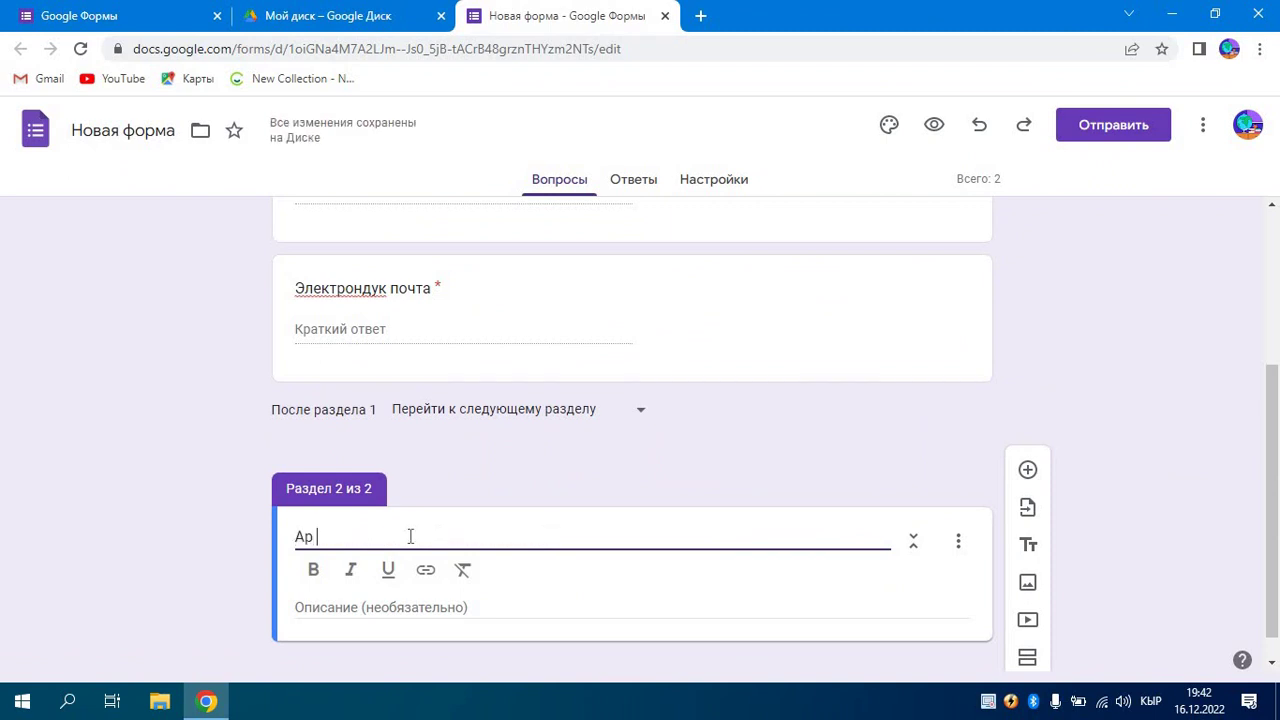
text(р кандай суроолор)
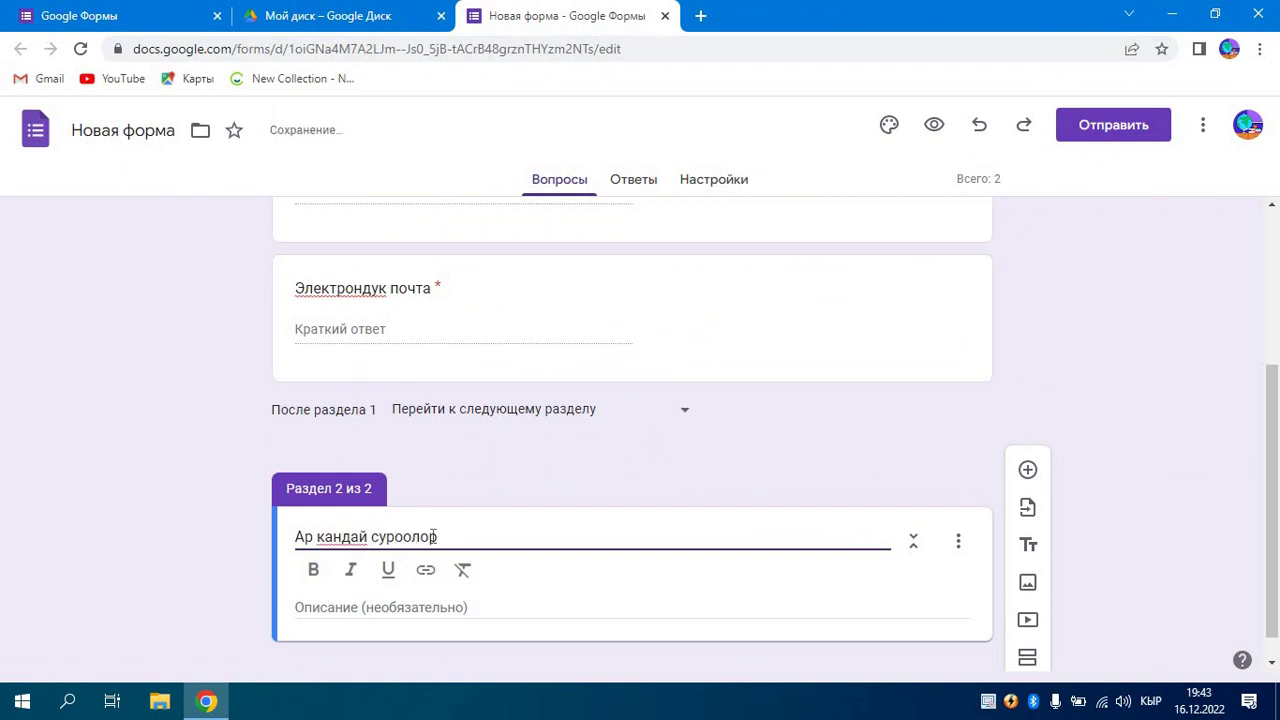
- Enter "Предметтер боюнча суроолор" as the second section's description
scroll(1270, 530, down, 1)
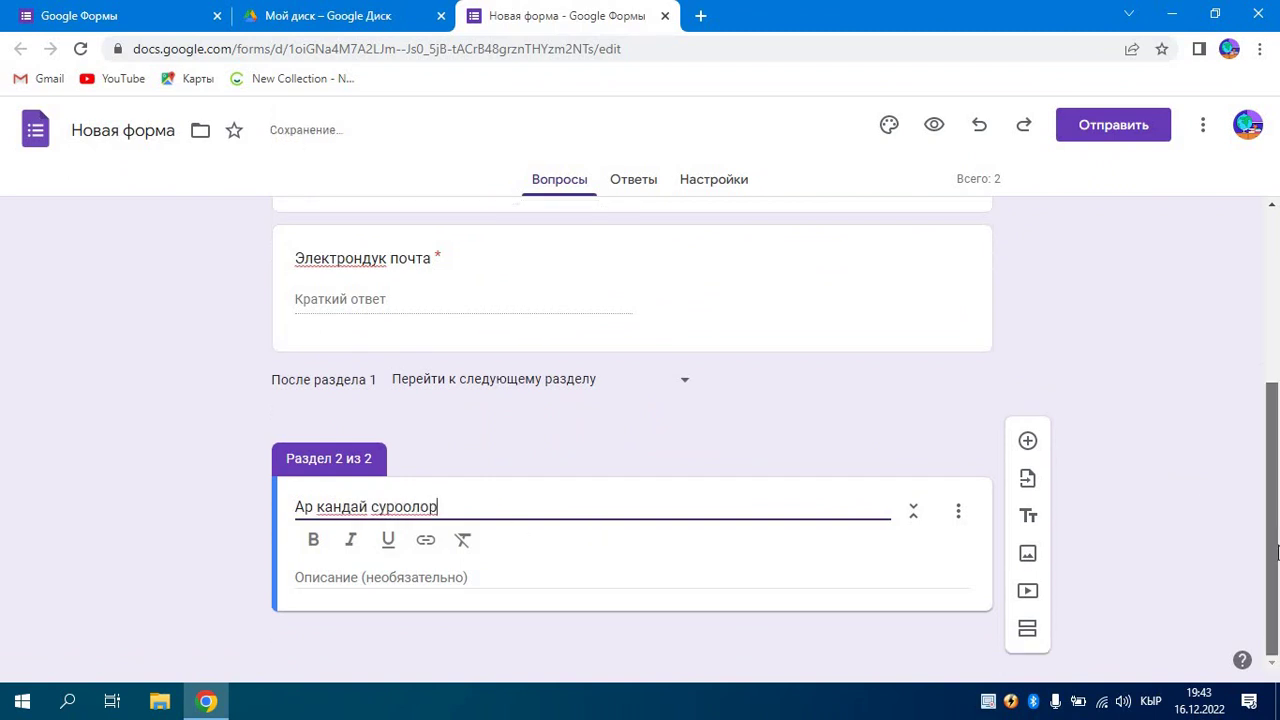
click(481, 567)
text(Пр)
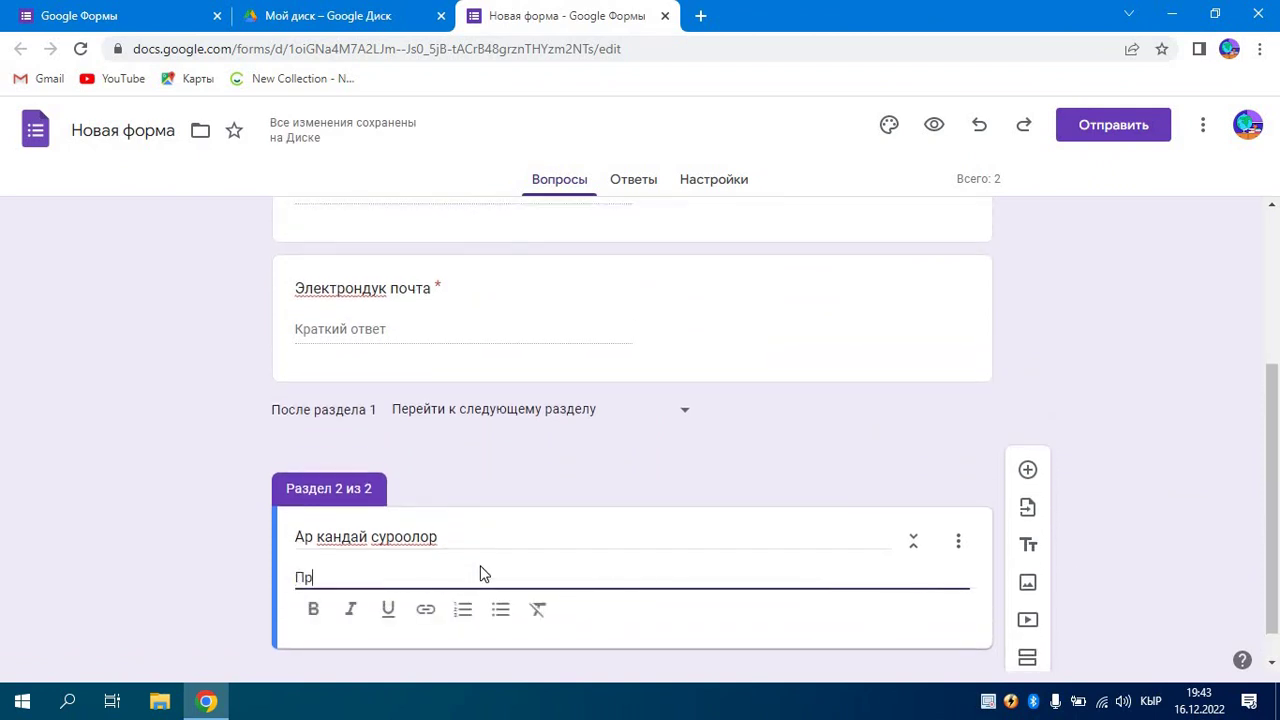
text(едметтер боюнча суроолор)
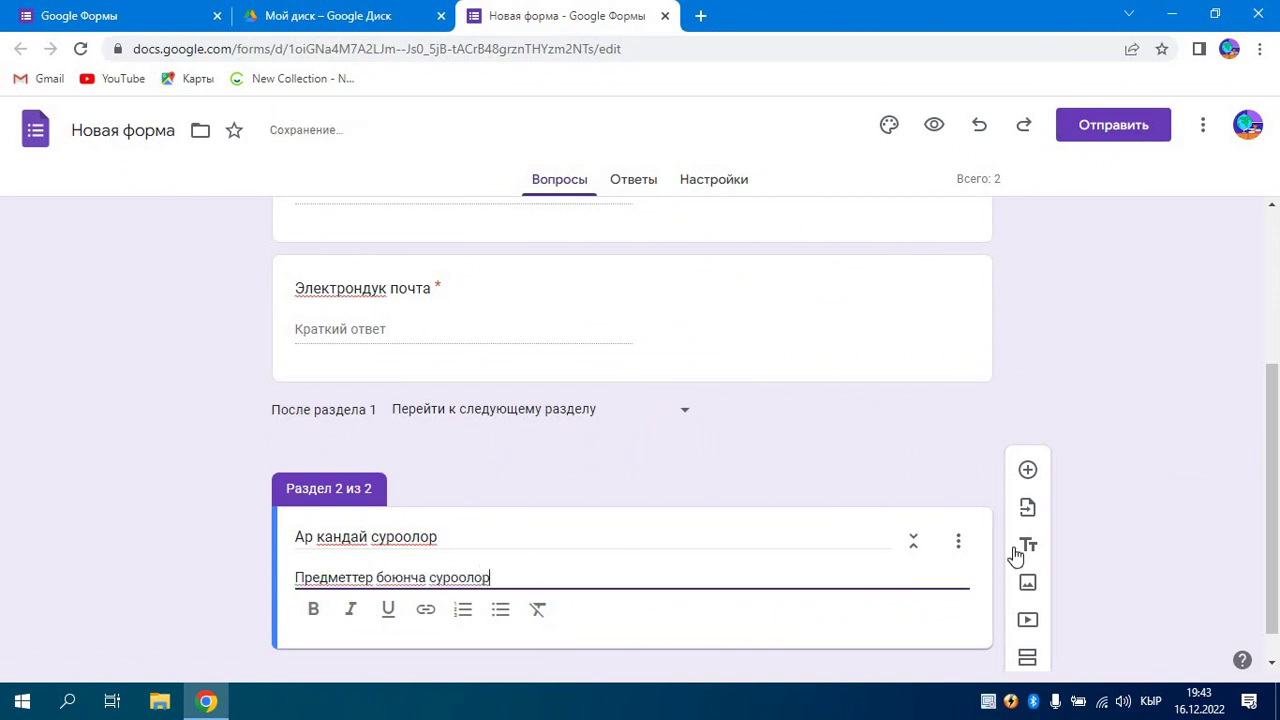
- Add a question to the second section with the title "1-суроо:"
scroll(1275, 537, down, 1)
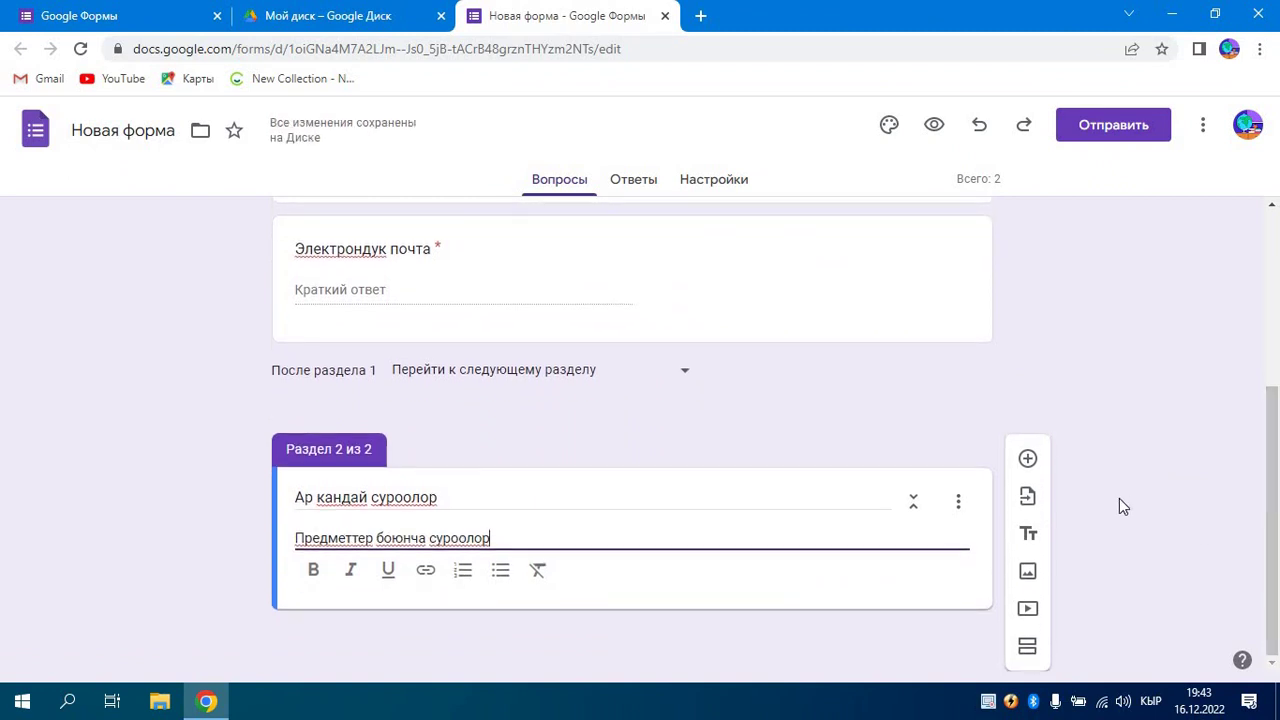
click(1028, 461)
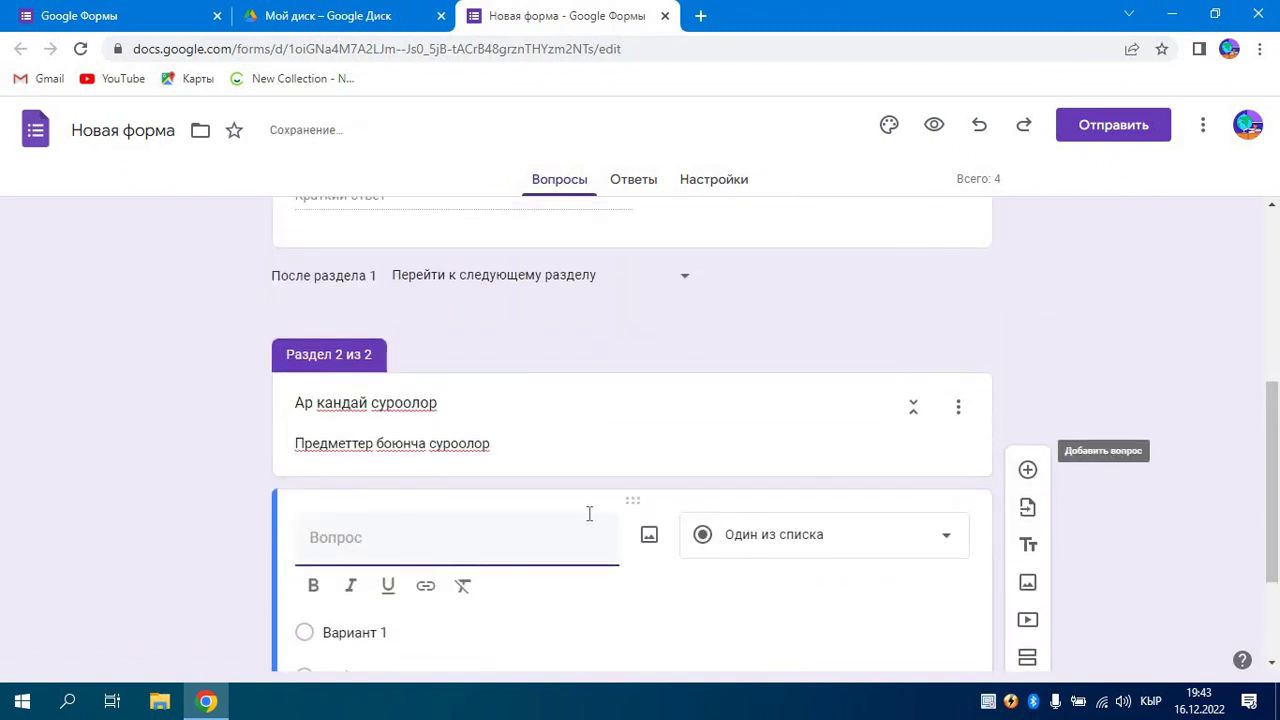
text(1-суроо)
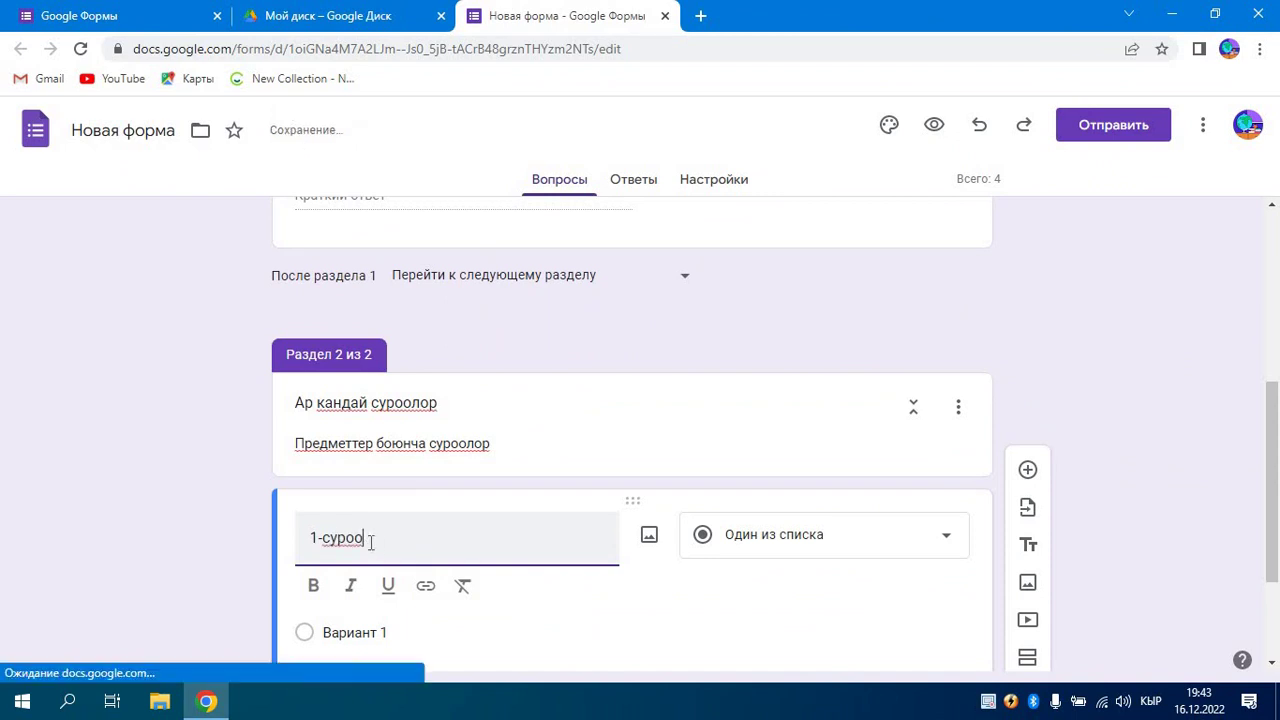
text(:)
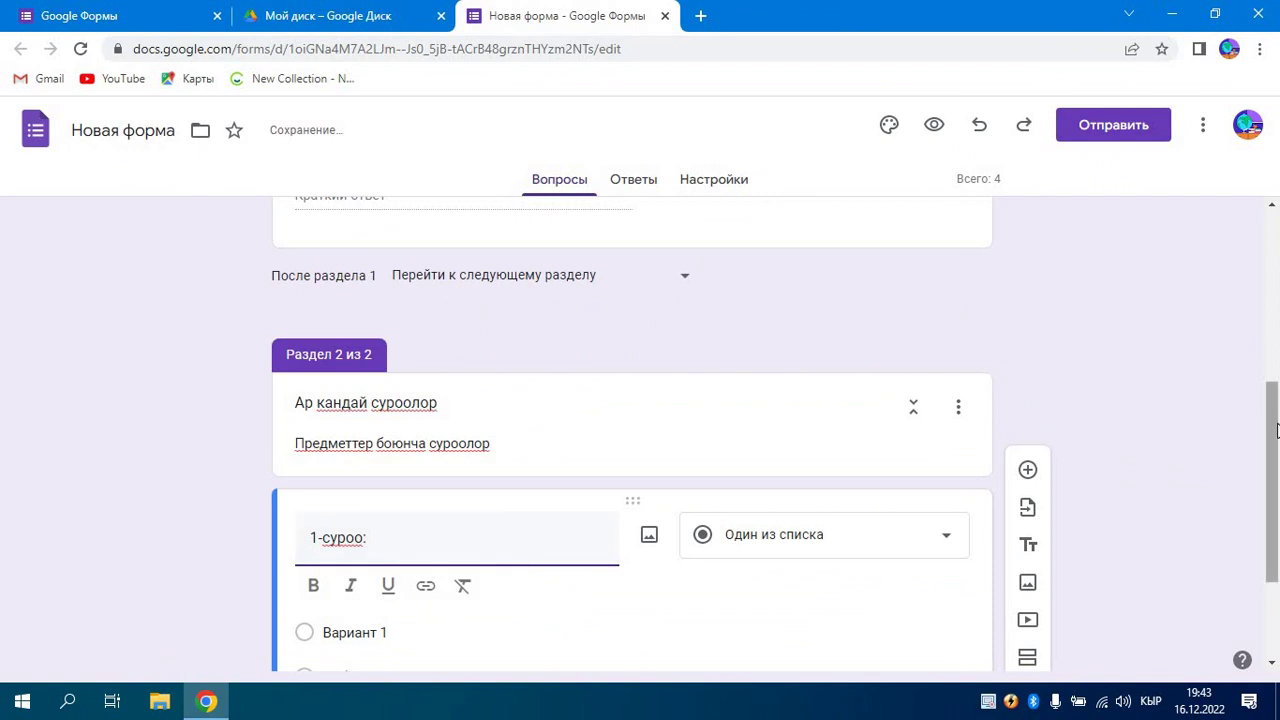
- Give the "1-суроо:" question four answer options: 1, 2, 3 and 4
scroll(1277, 512, down, 2)
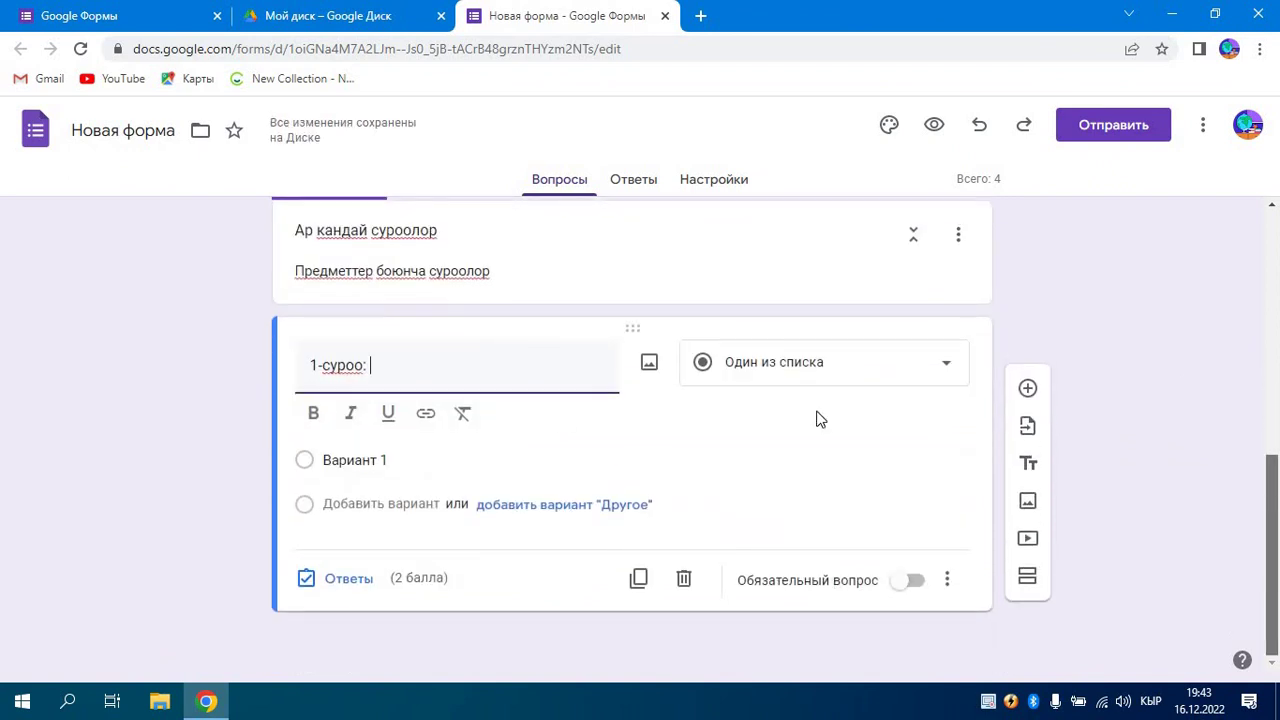
click(354, 460)
text(1)
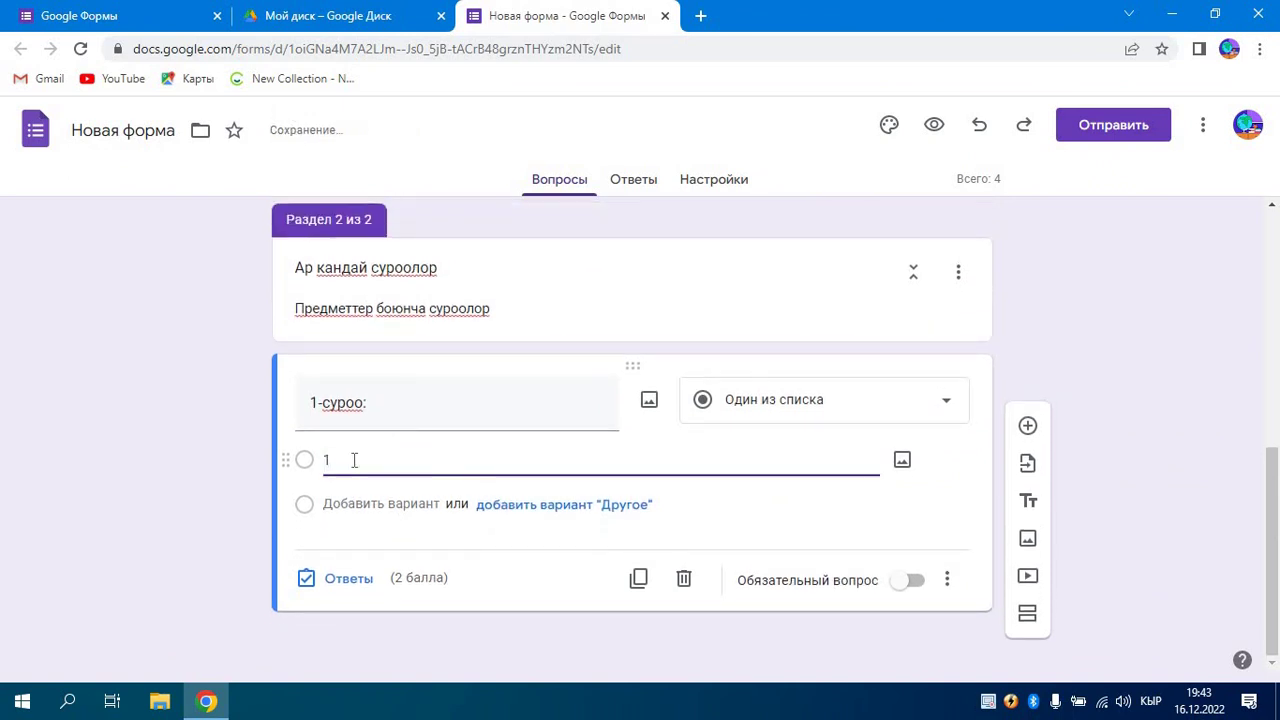
key(Return)
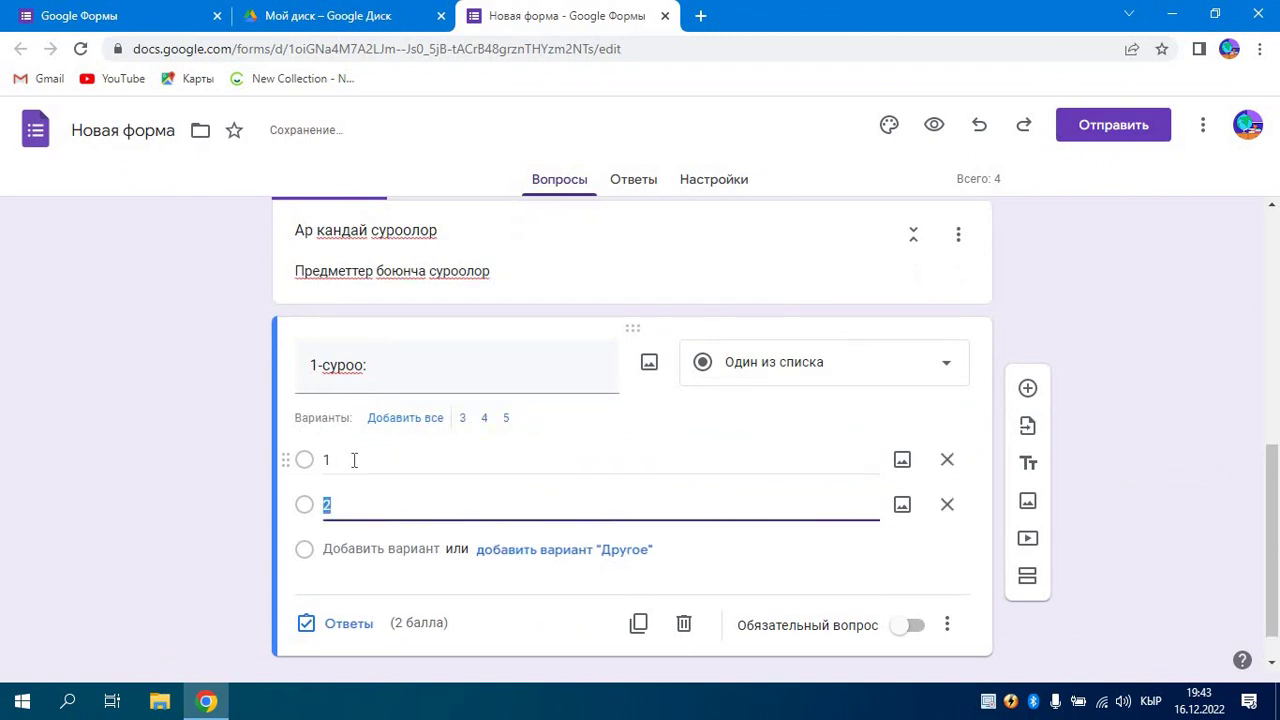
key(Return)
key(Return)
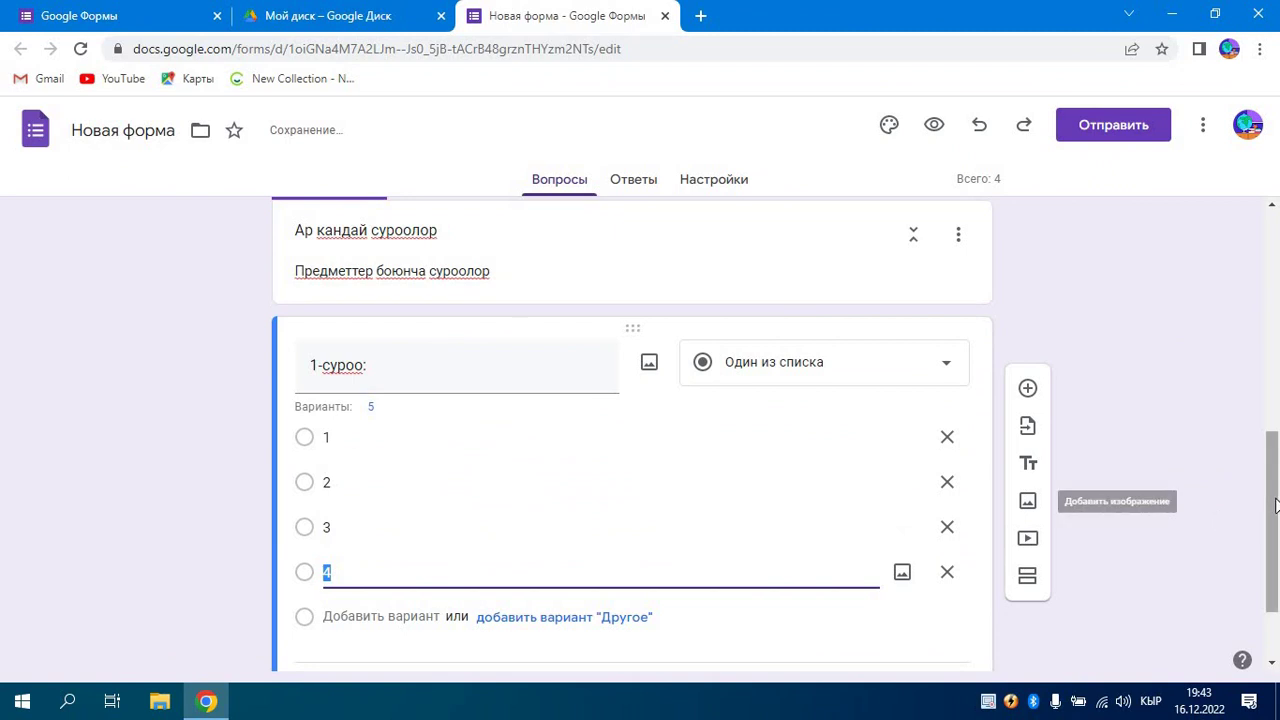
- Mark option 2 as the correct answer in the answer key of "1-суроо:"
scroll(1220, 521, down, 1)
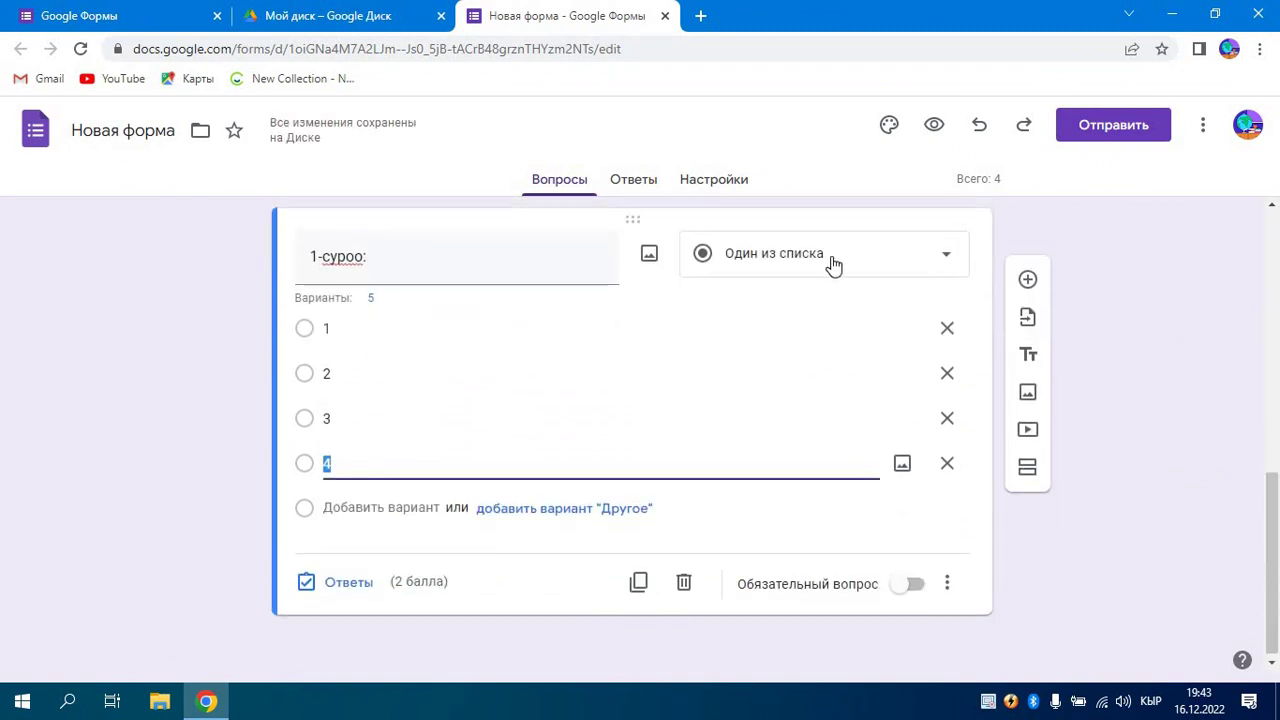
click(340, 584)
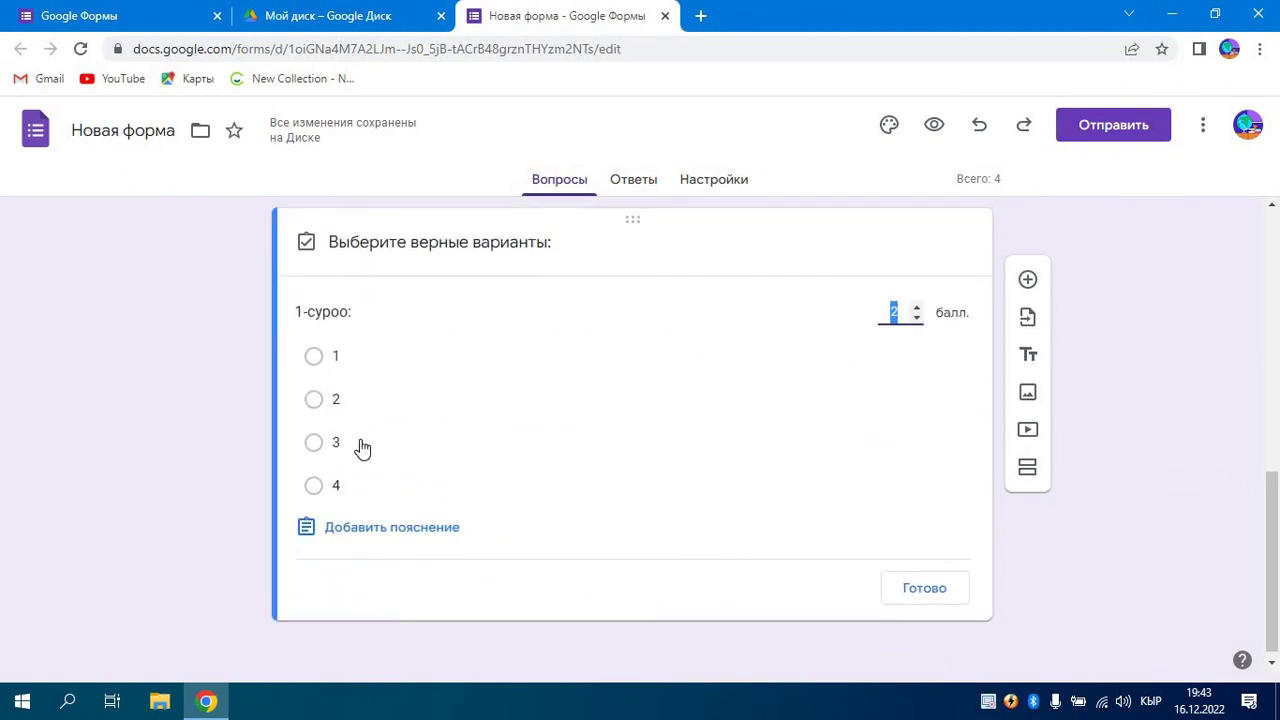
click(315, 408)
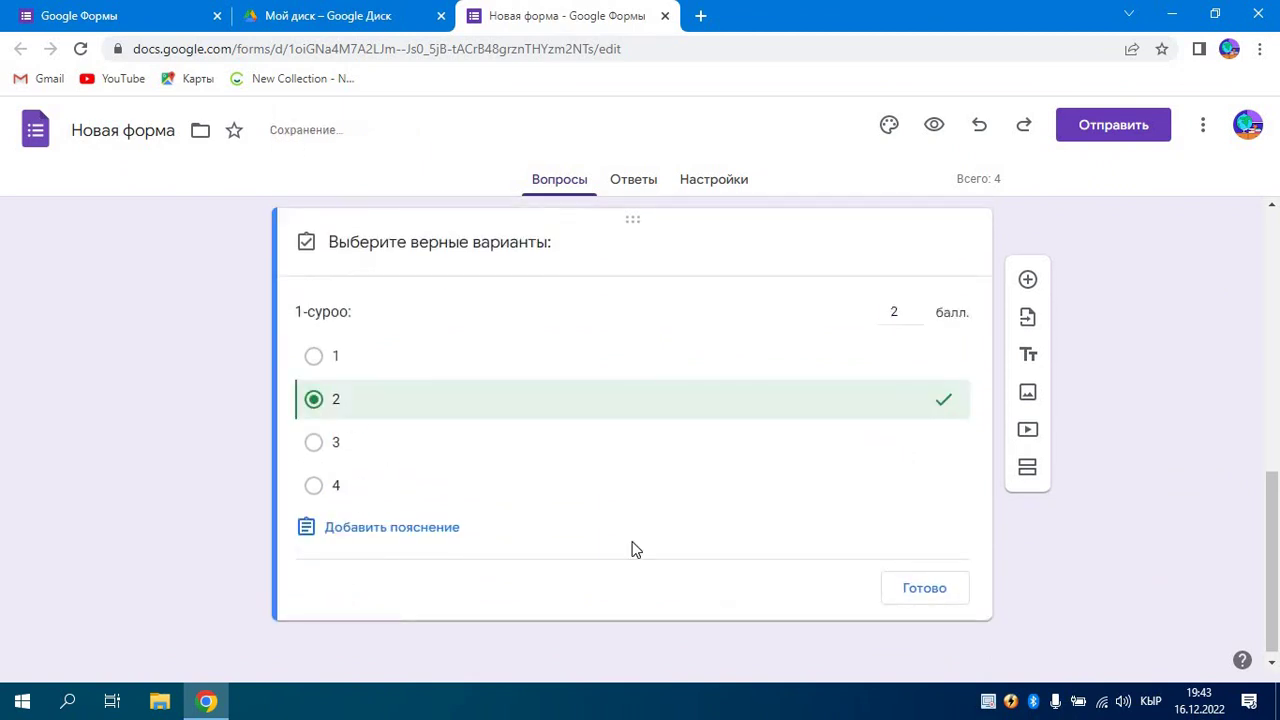
click(924, 590)
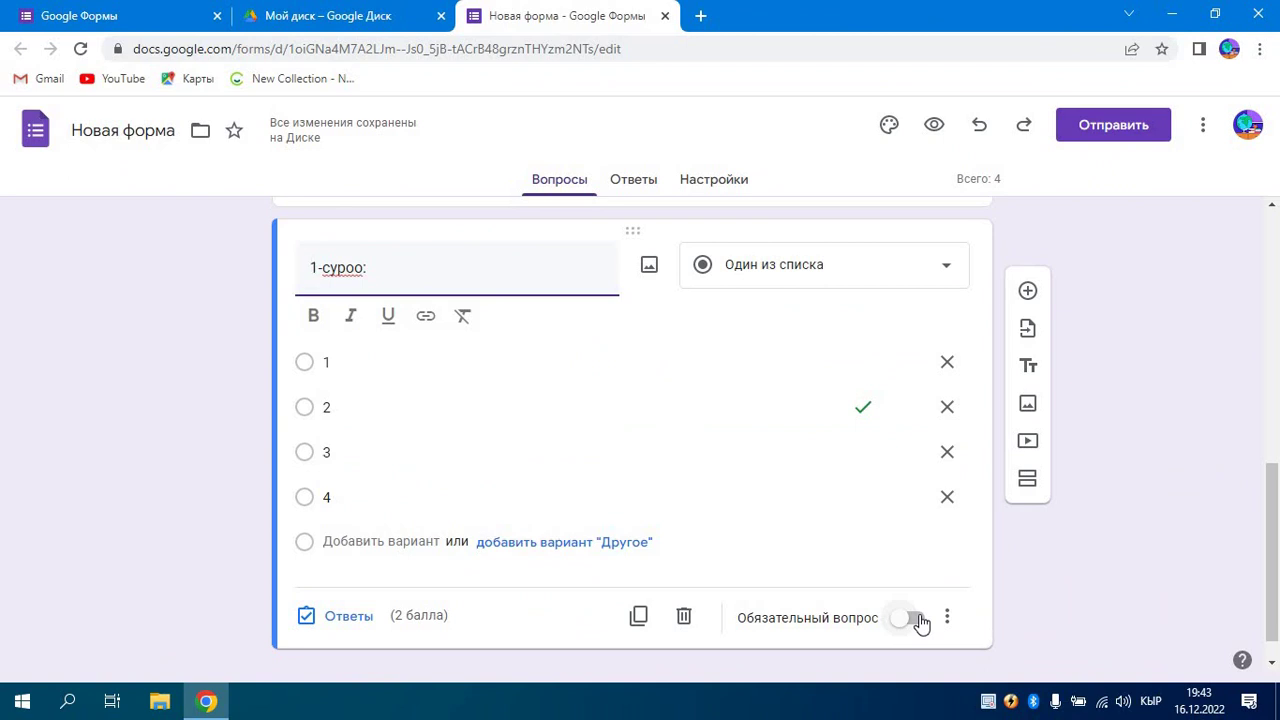
- Add another question to the second section with the title "2-суроо"
click(1027, 290)
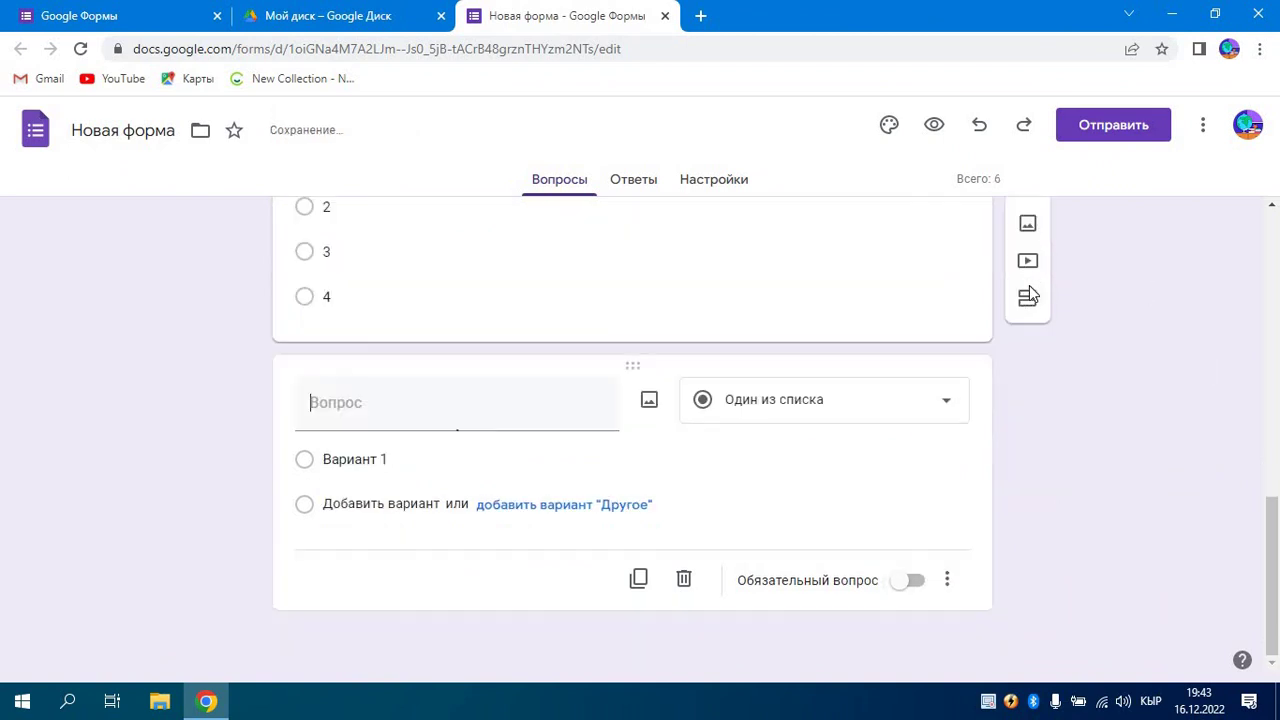
click(434, 402)
text(2)
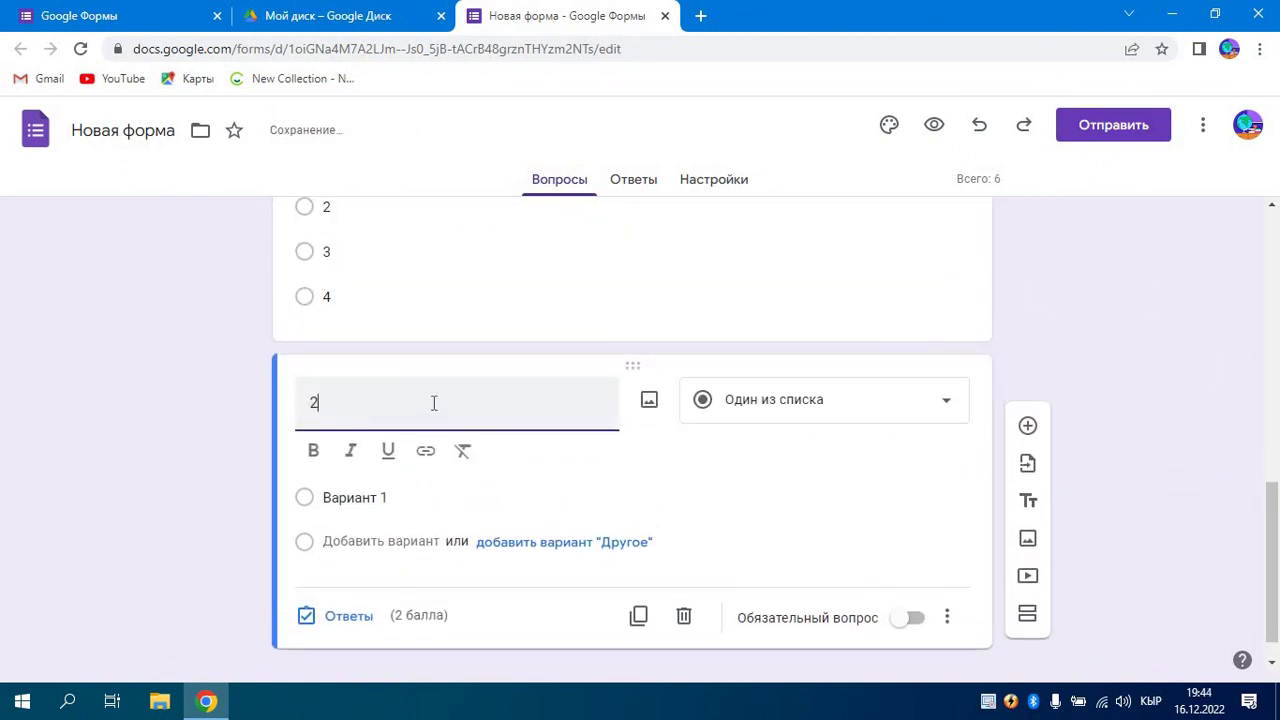
text(-суроо)
- Enter 1, 2, 3 and 4 as the answer options of the "2-суроо" question
click(412, 497)
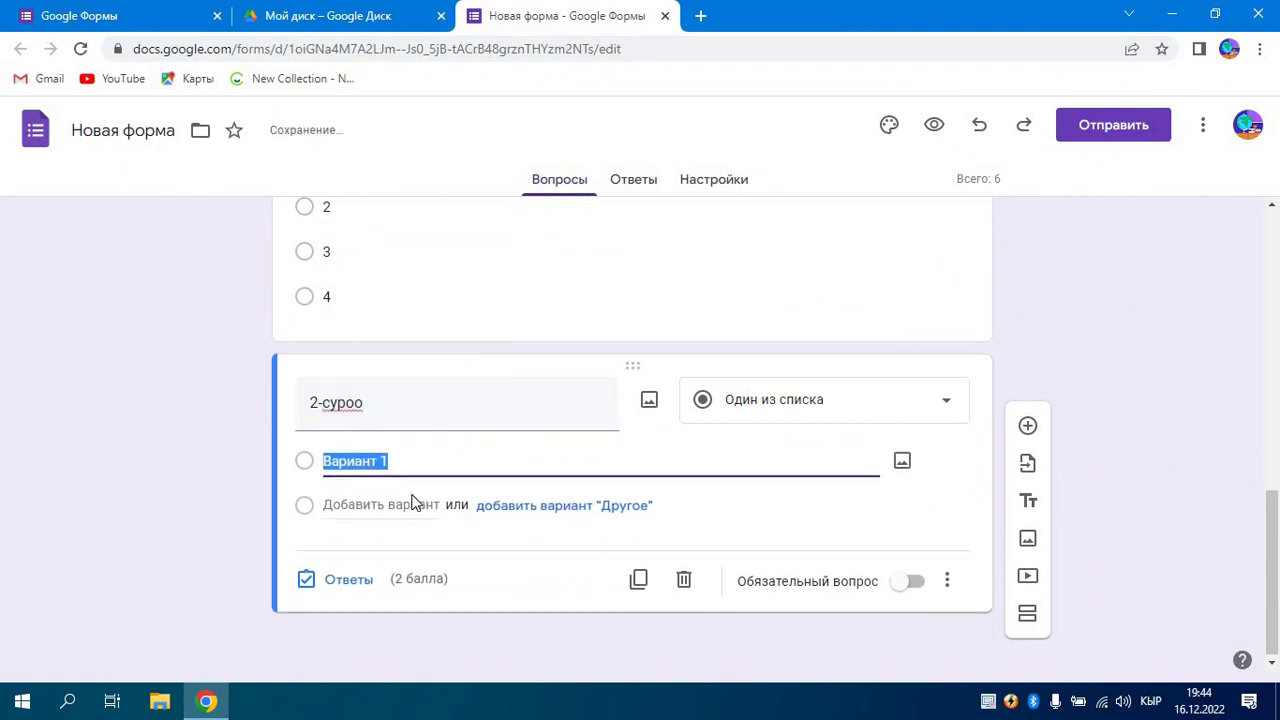
text(1)
key(Return)
text(2)
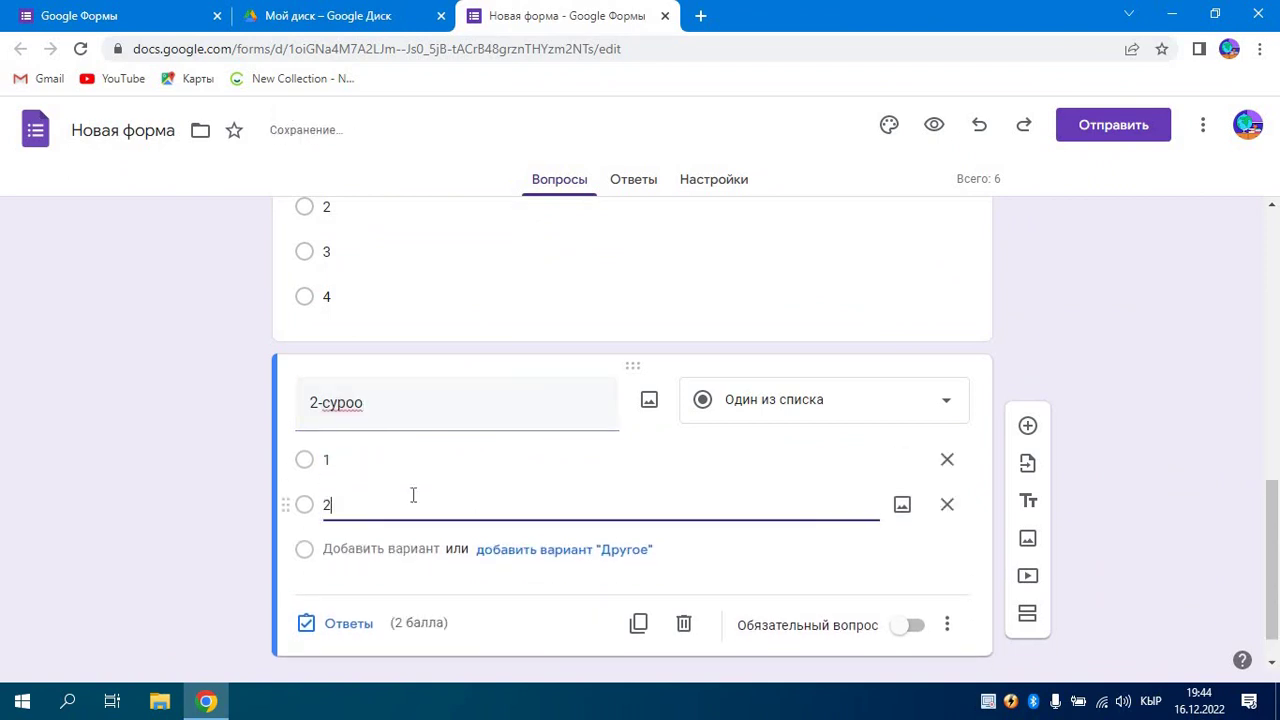
key(Return)
text(3)
key(Return)
text(4)
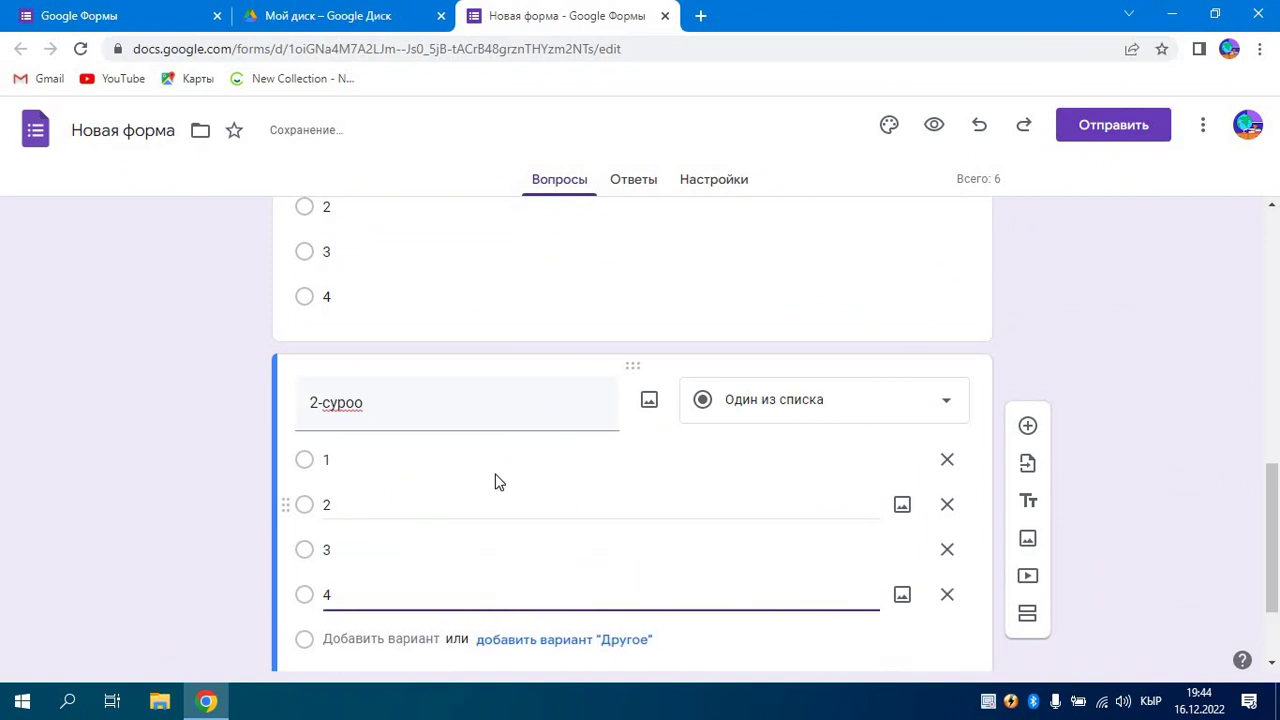
- Change the type of the "2-суроо" question to "Несколько из списка"
click(943, 392)
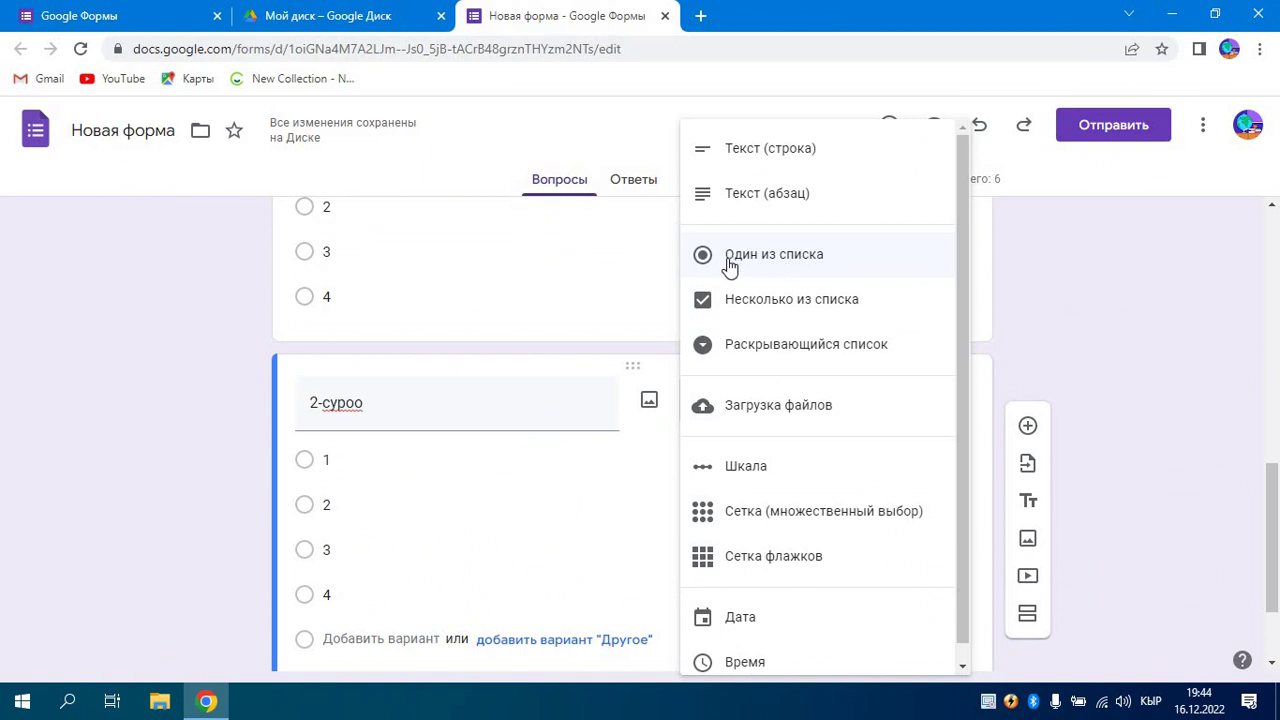
click(810, 311)
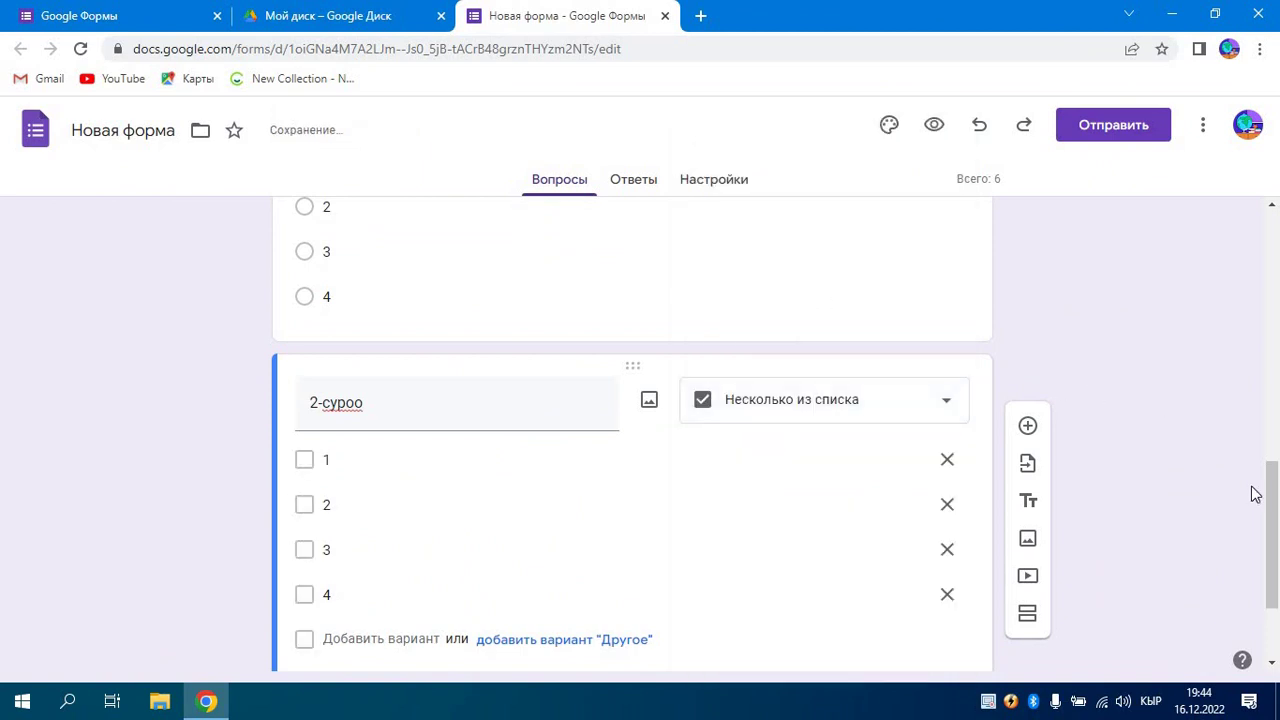
scroll(1268, 480, up, 3)
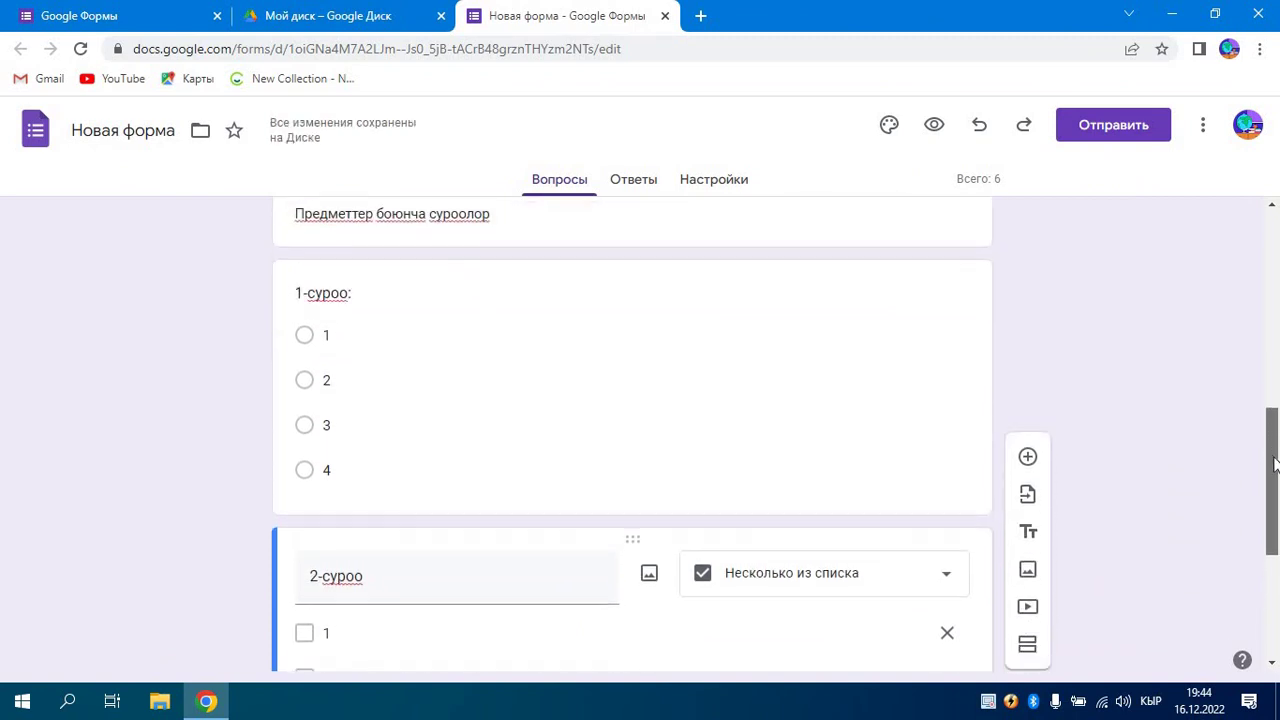
drag(1274, 464, 1274, 478)
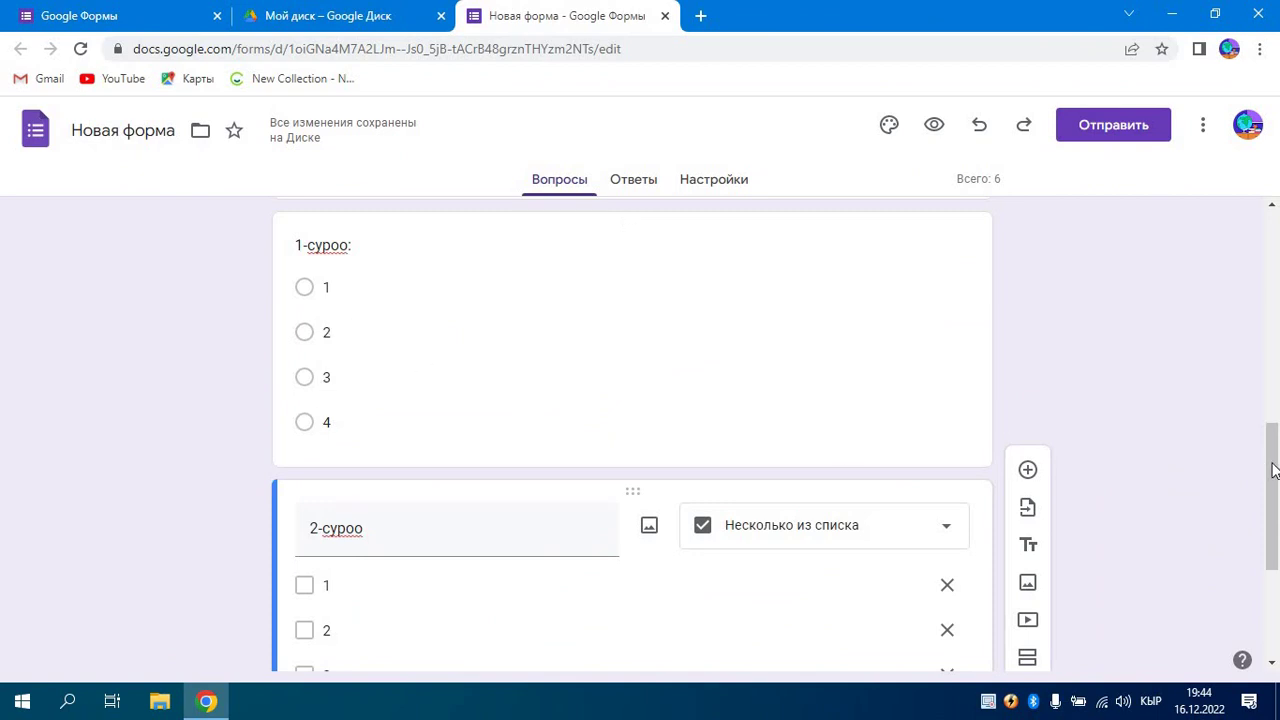
drag(1274, 472, 1276, 553)
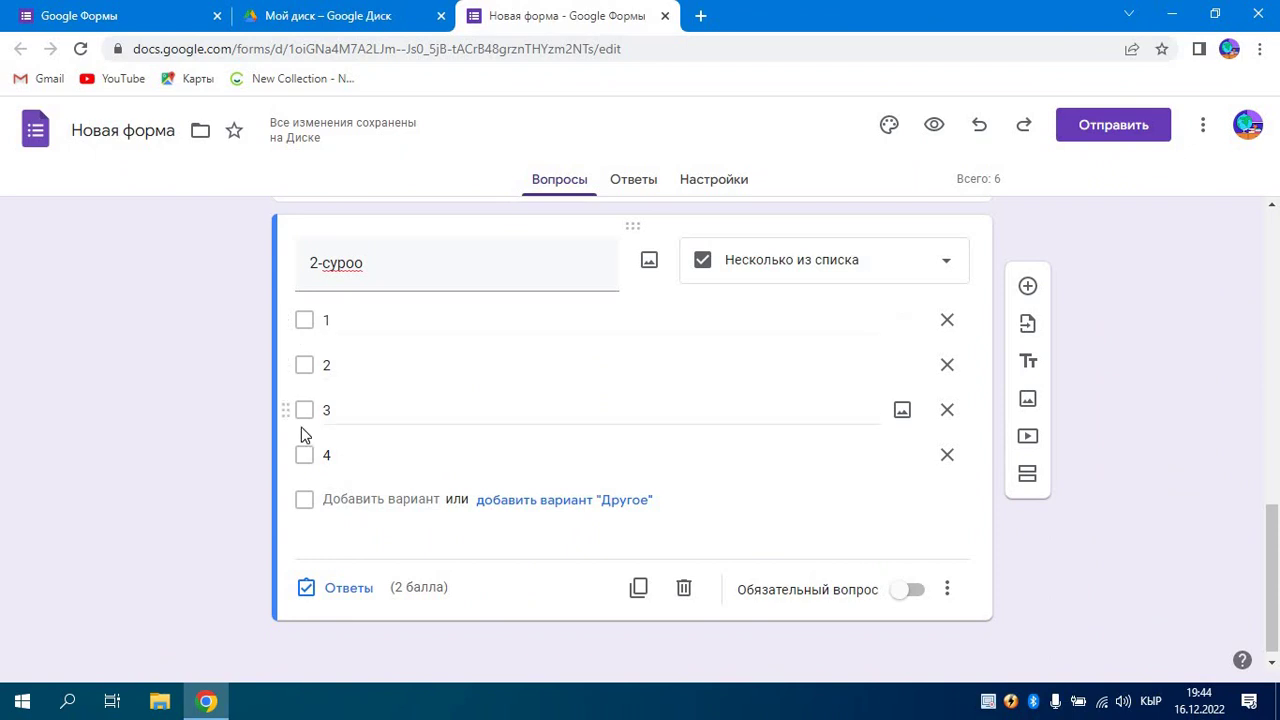
- Mark options 2 and 3 as the correct answers in the answer key of "2-суроо"
click(348, 590)
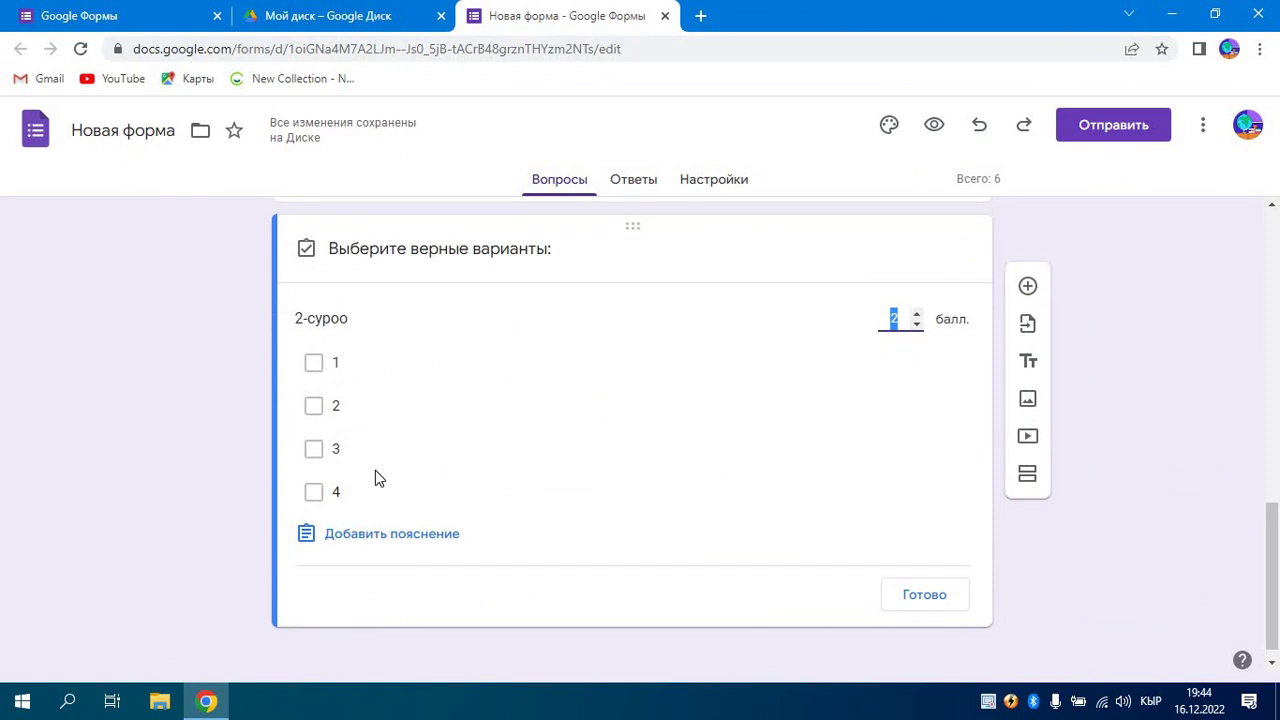
click(314, 407)
click(314, 450)
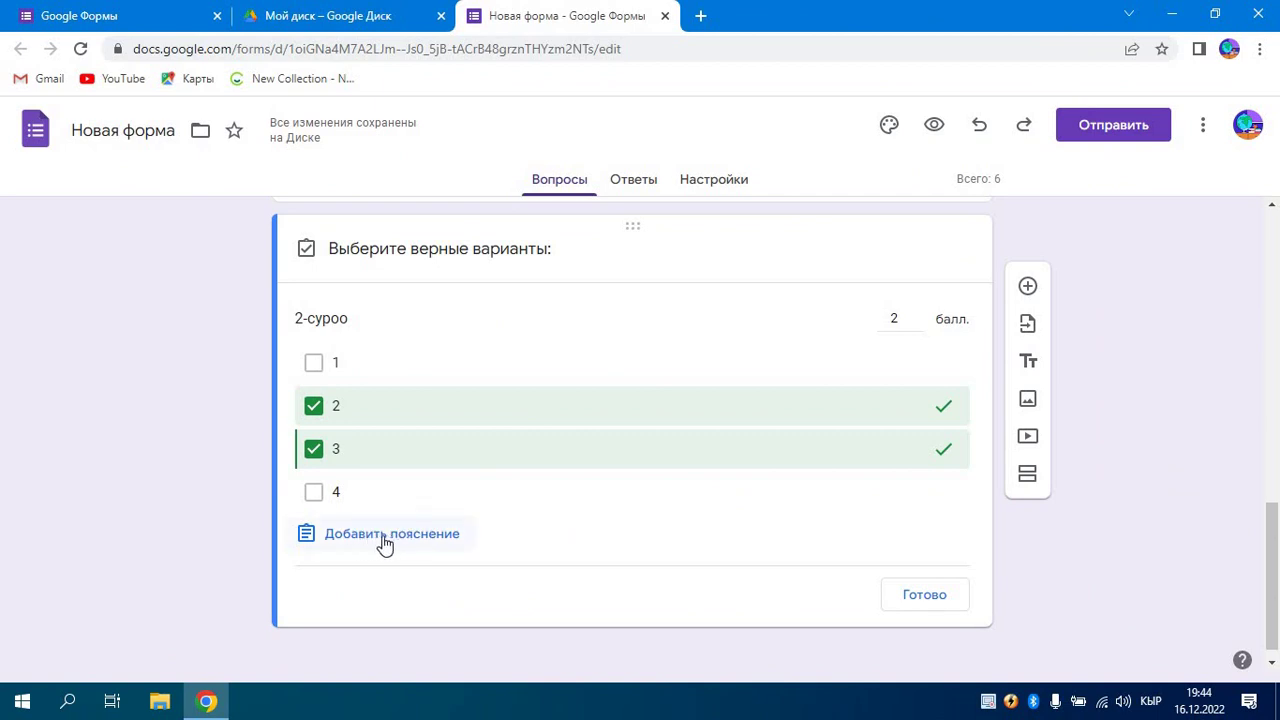
- Add the feedback message "Кайрадан тема боюнча окуп чыгуу керек" for incorrect answers to "2-суроо"
click(384, 542)
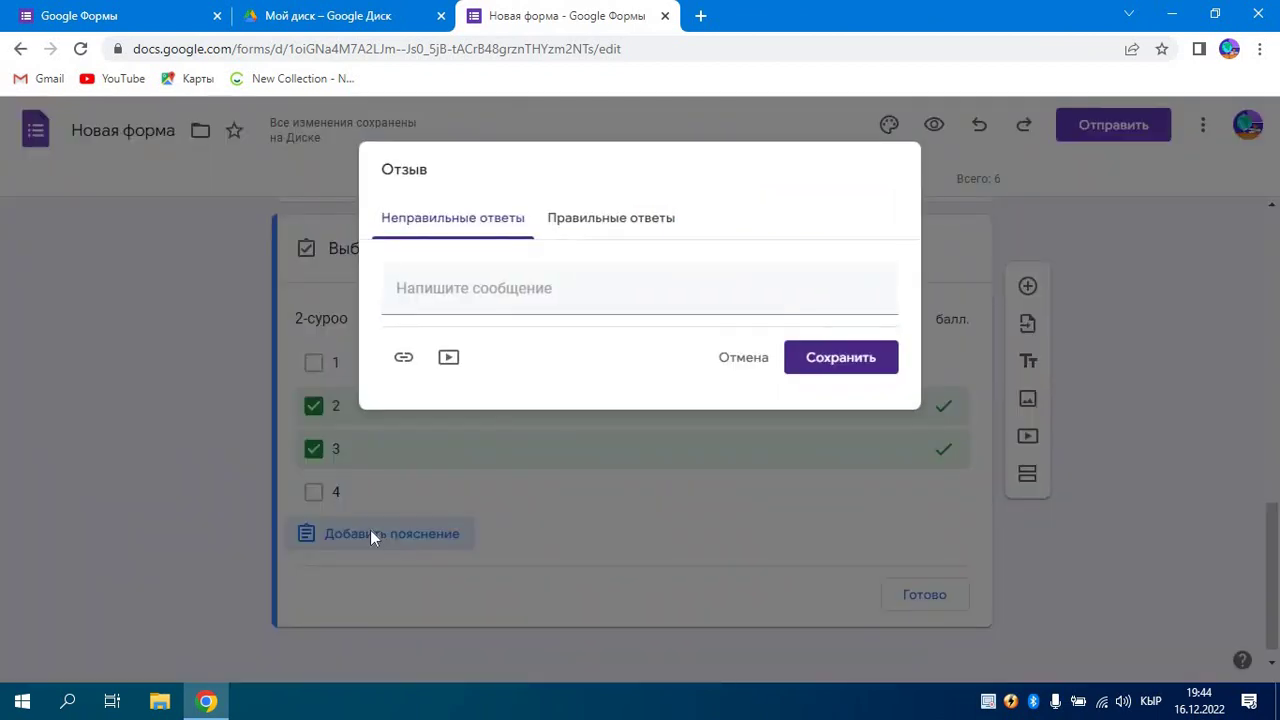
click(421, 297)
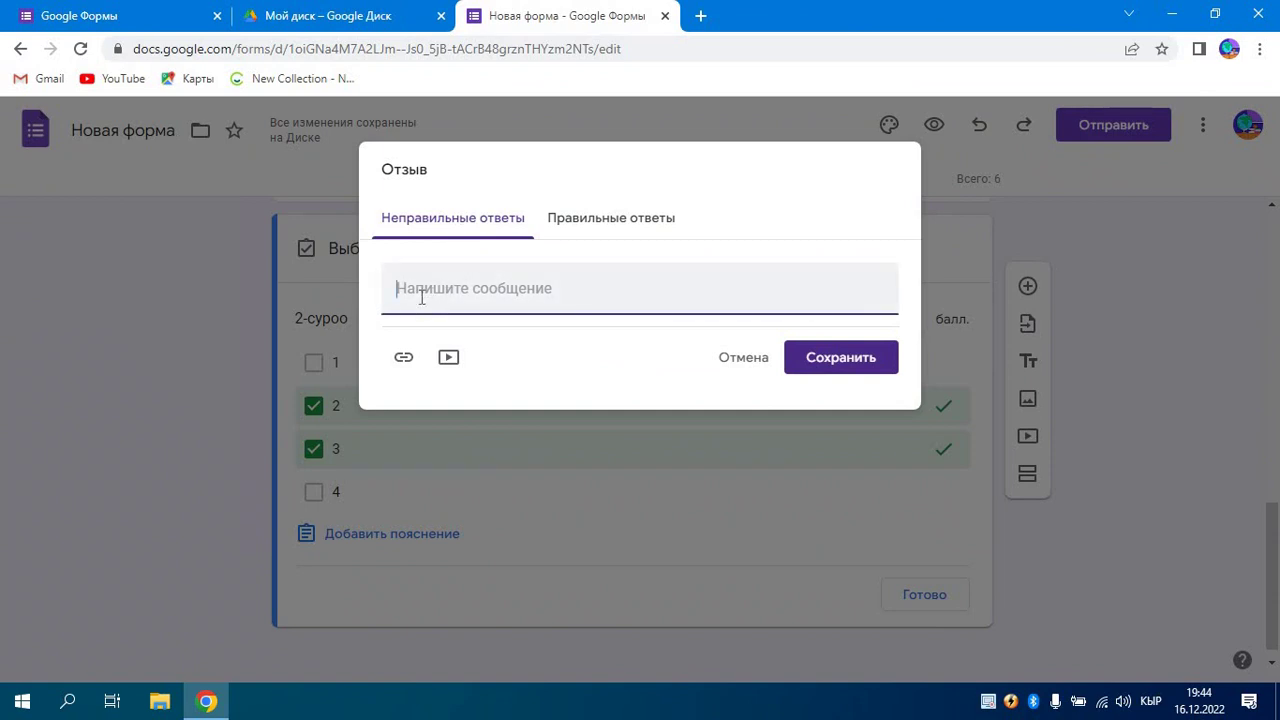
text(Кайрад)
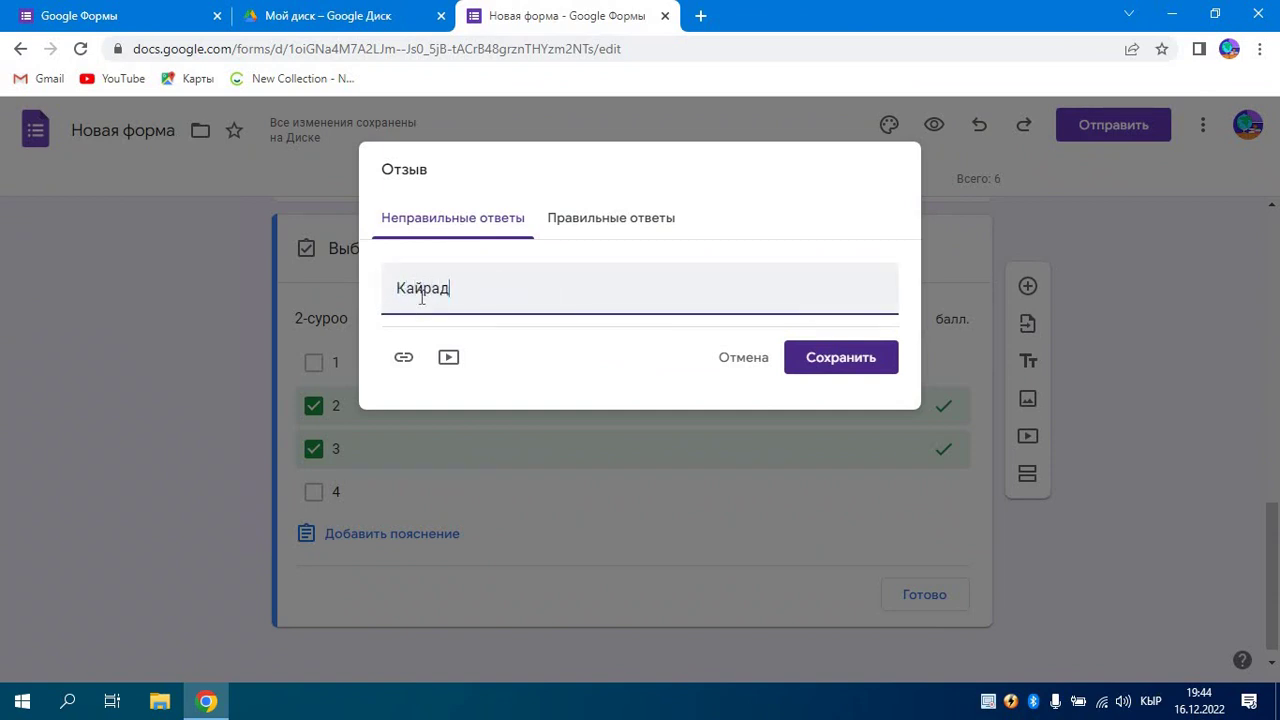
text(ан)
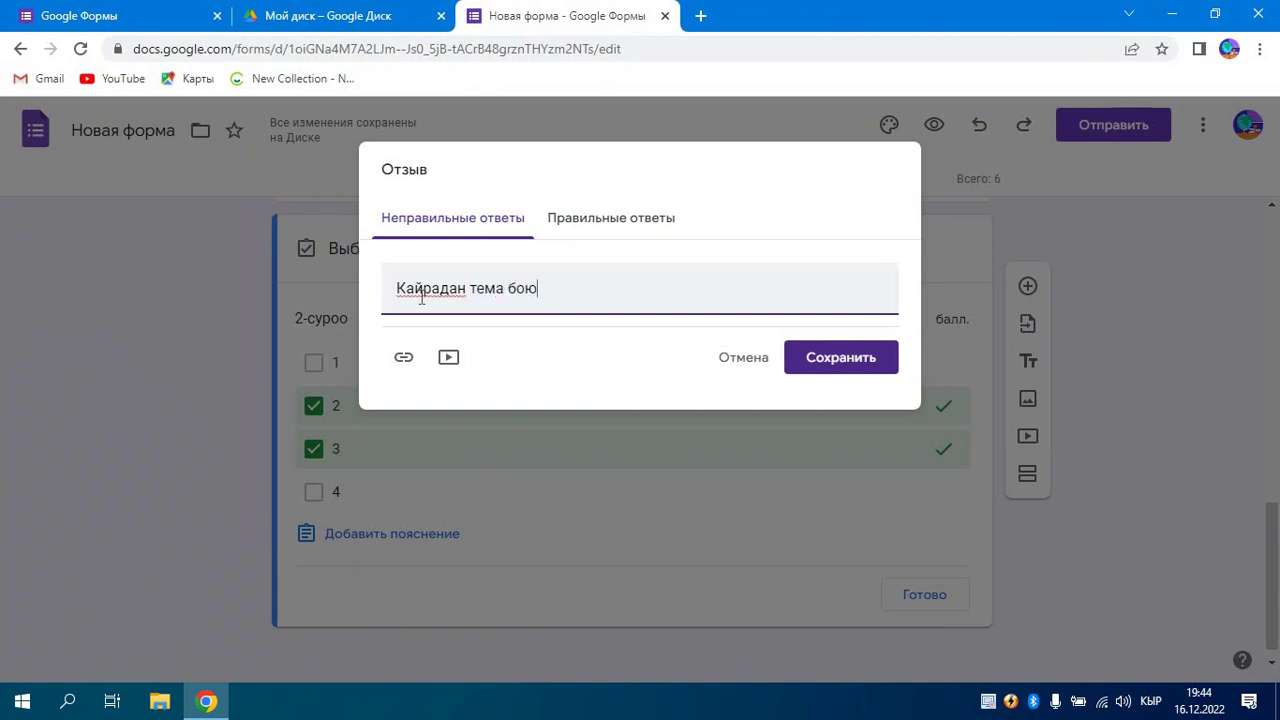
text(тема боюнча окуп чыгуу керек)
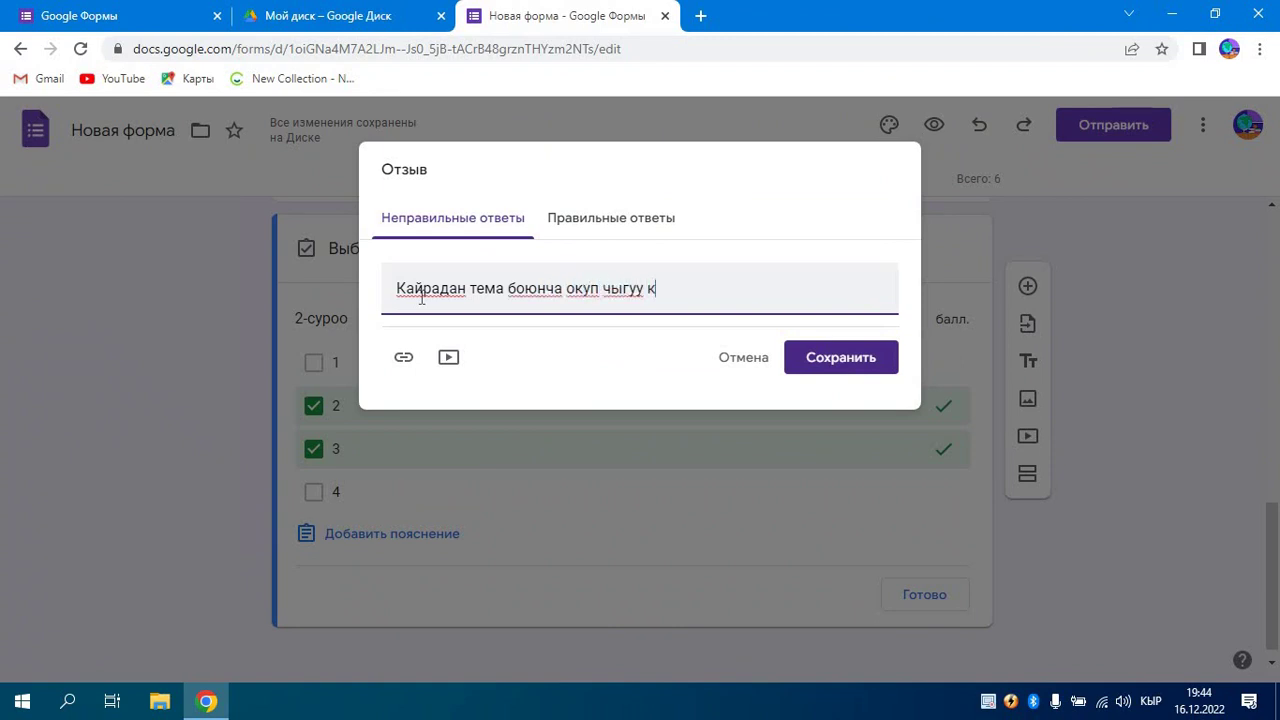
- Enter "Азаматсың!" as the feedback for correct answers, save the feedback and finish the answer key of "2-суроо"
click(614, 222)
click(460, 293)
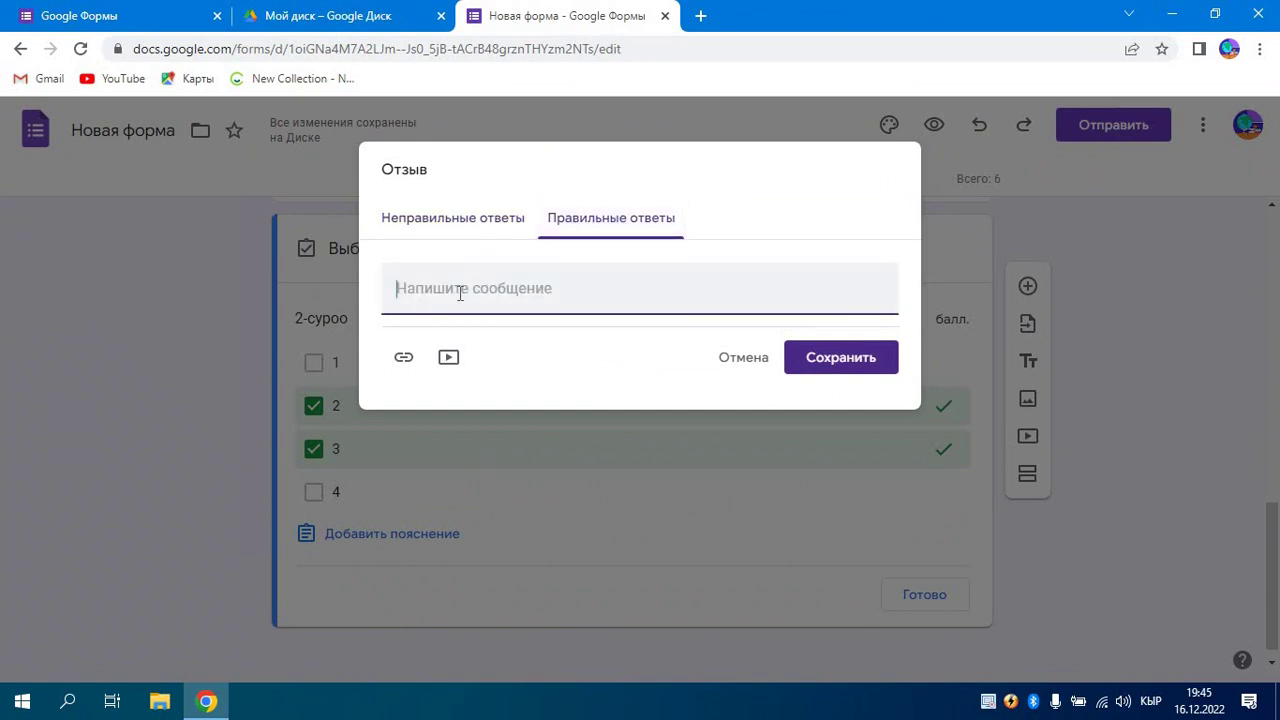
text(Азаматсың!)
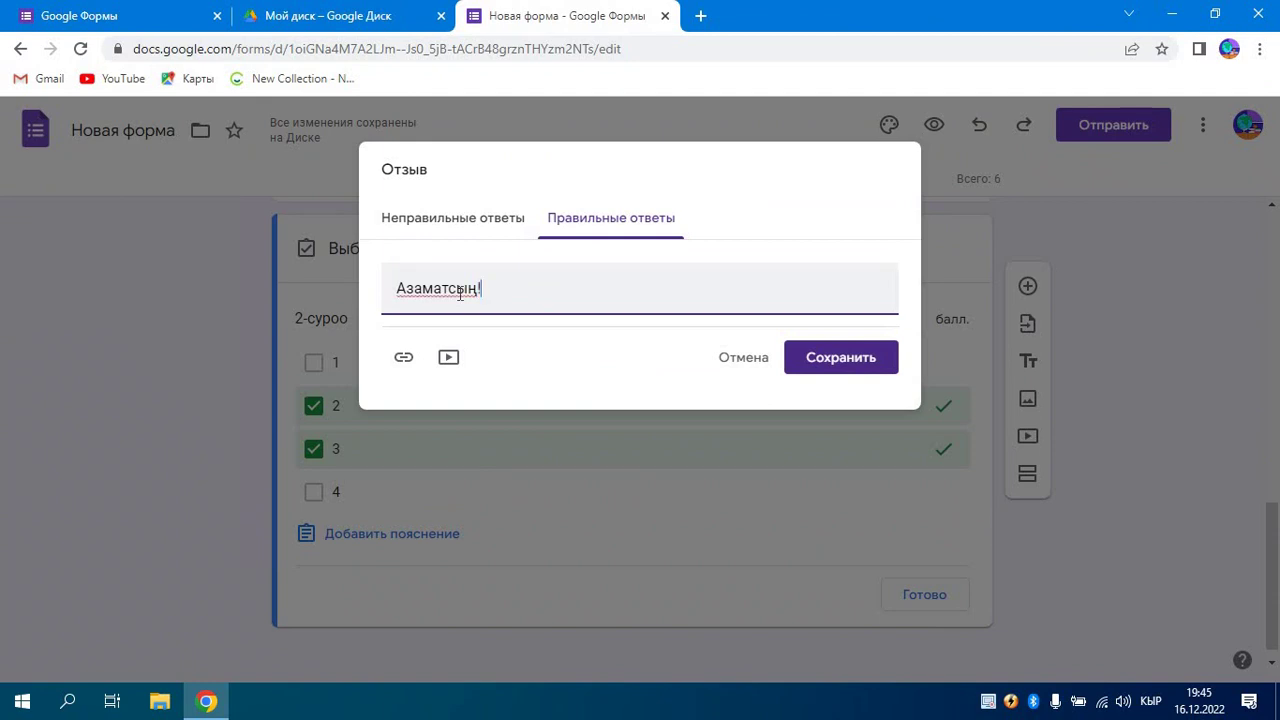
click(830, 371)
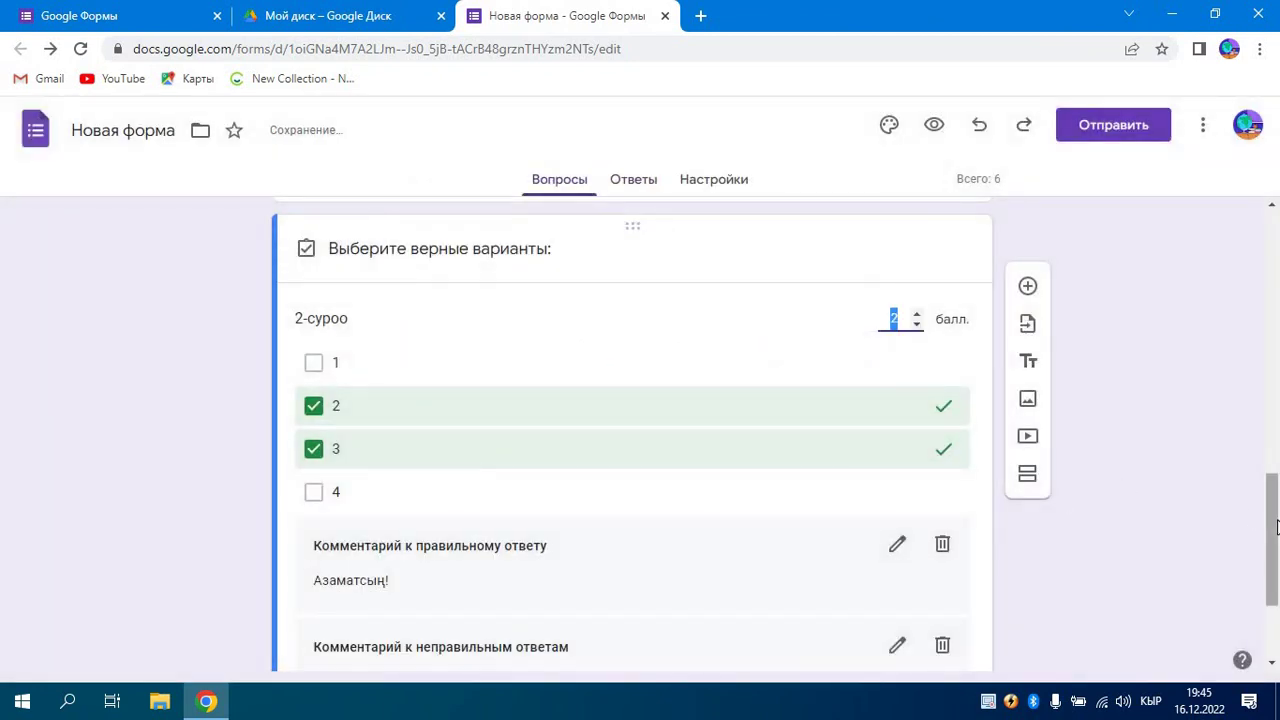
scroll(1268, 530, down, 2)
click(925, 580)
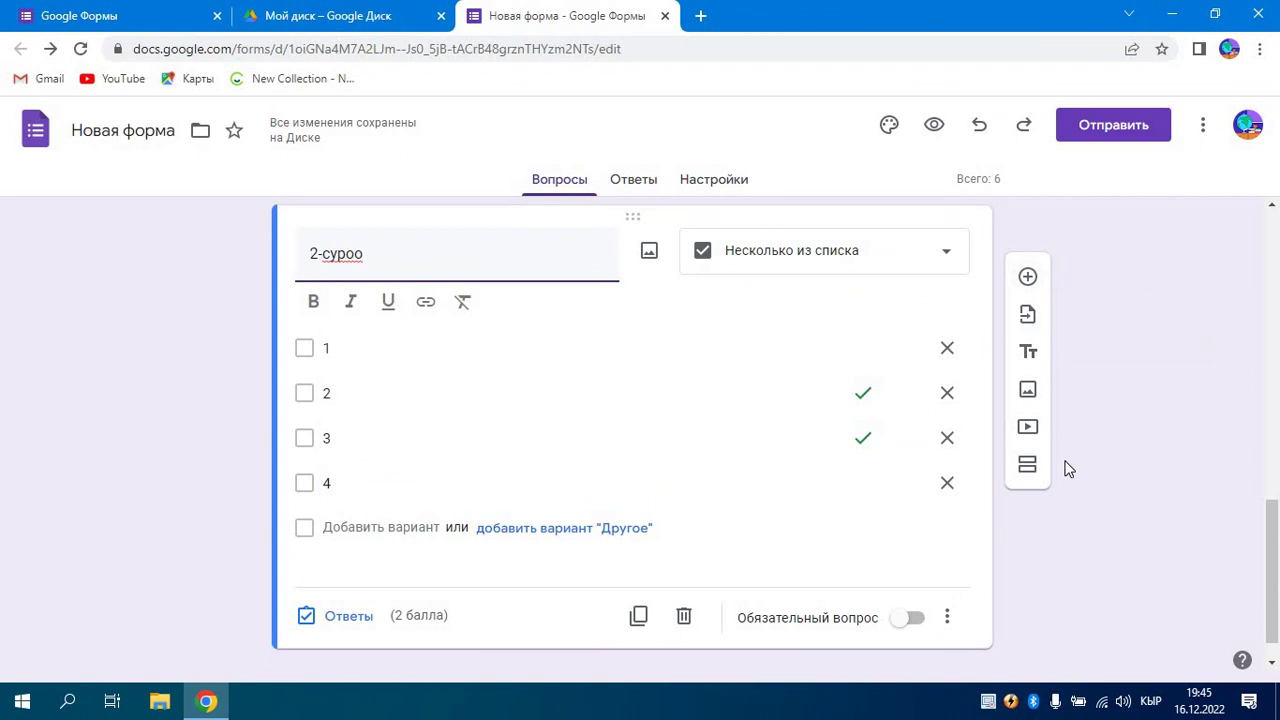
- Add a third section after the "2-суроо" question and title it "Кыргыз тили"
click(1027, 467)
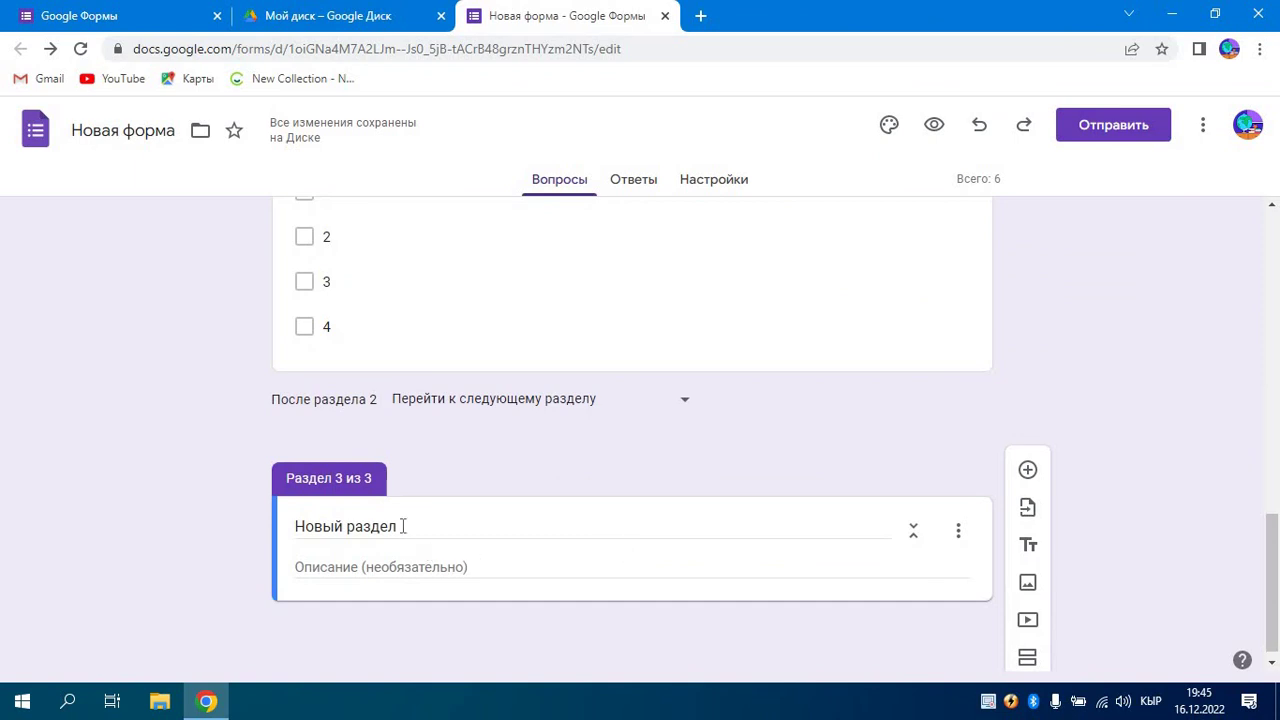
click(402, 526)
key(BackSpace)
key(BackSpace)
key(BackSpace)
key(BackSpace)
key(BackSpace)
key(BackSpace)
key(BackSpace)
key(BackSpace)
key(BackSpace)
key(BackSpace)
key(BackSpace)
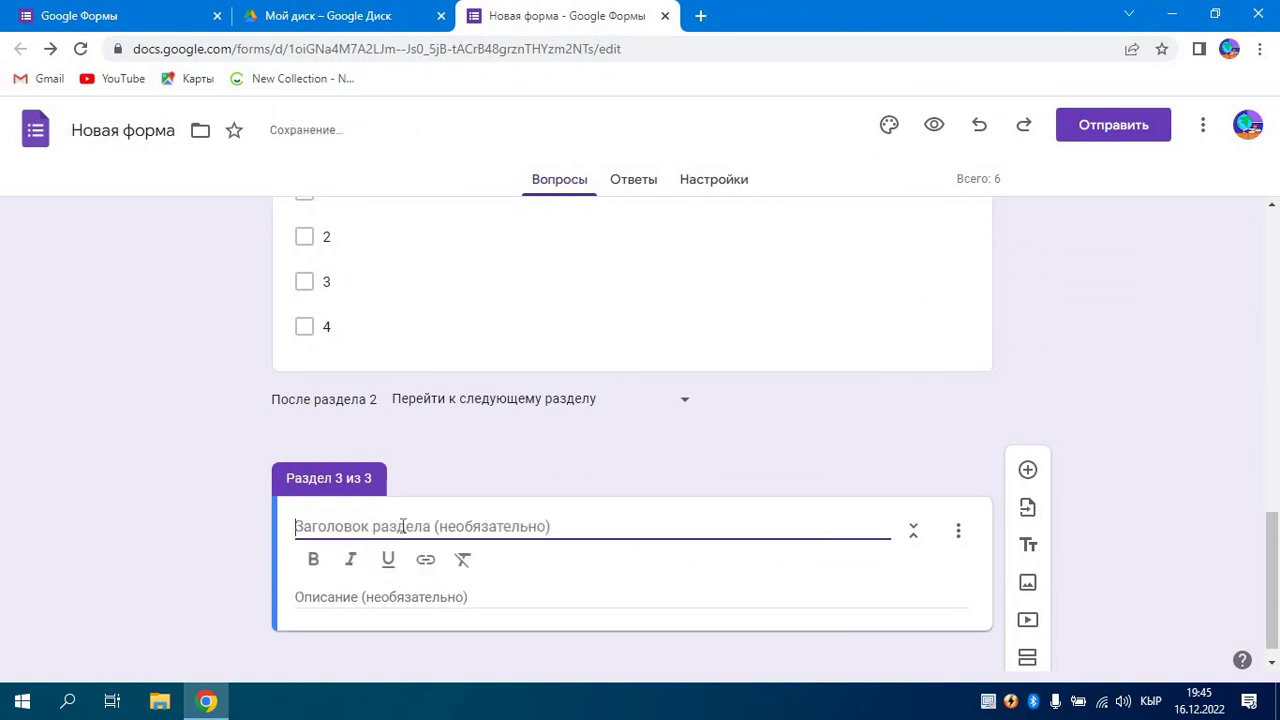
text(Кы)
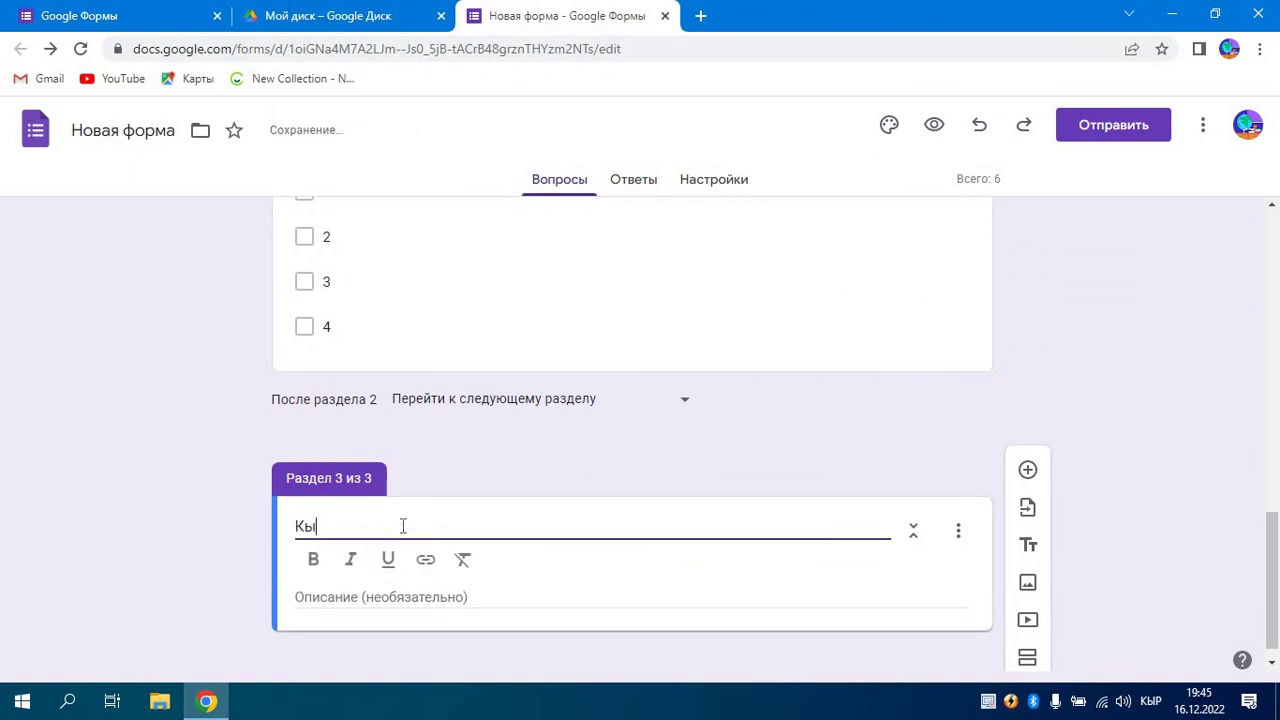
text(ргыз тили)
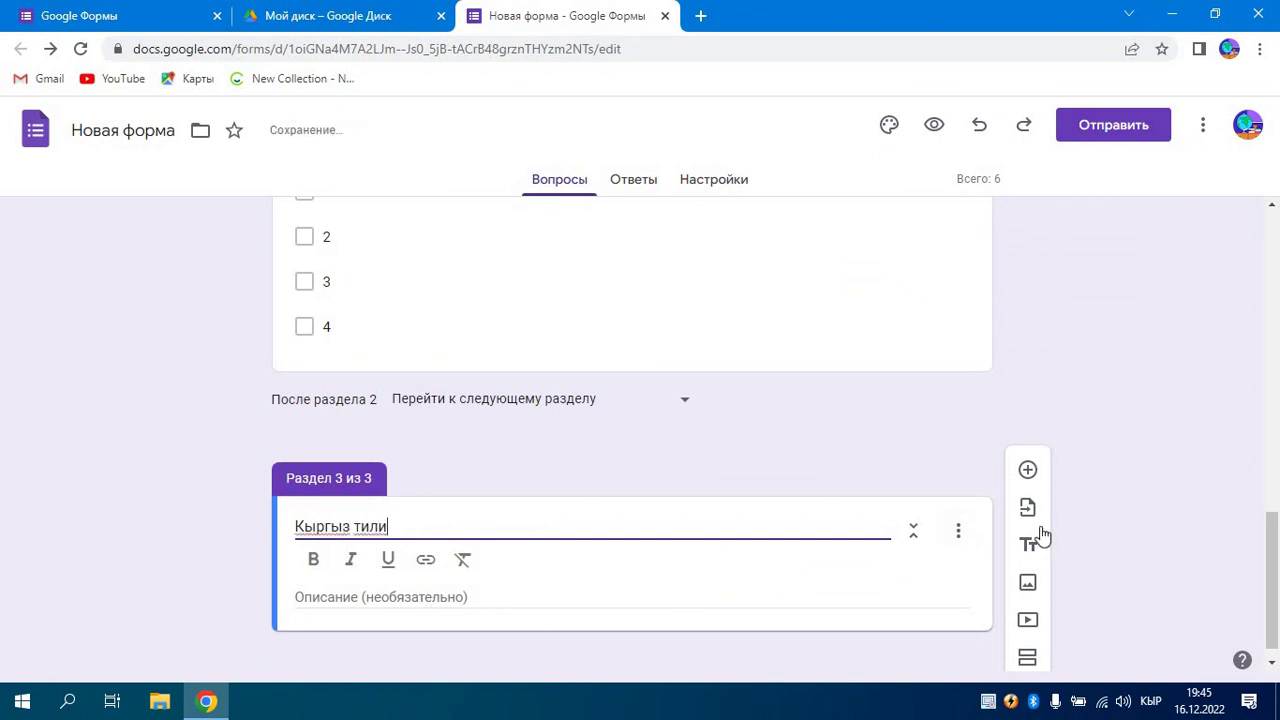
- Add a question to the "Кыргыз тили" section and word it "Сүрөткө карата кыскача эссе жазуу"
scroll(1270, 550, down, 1)
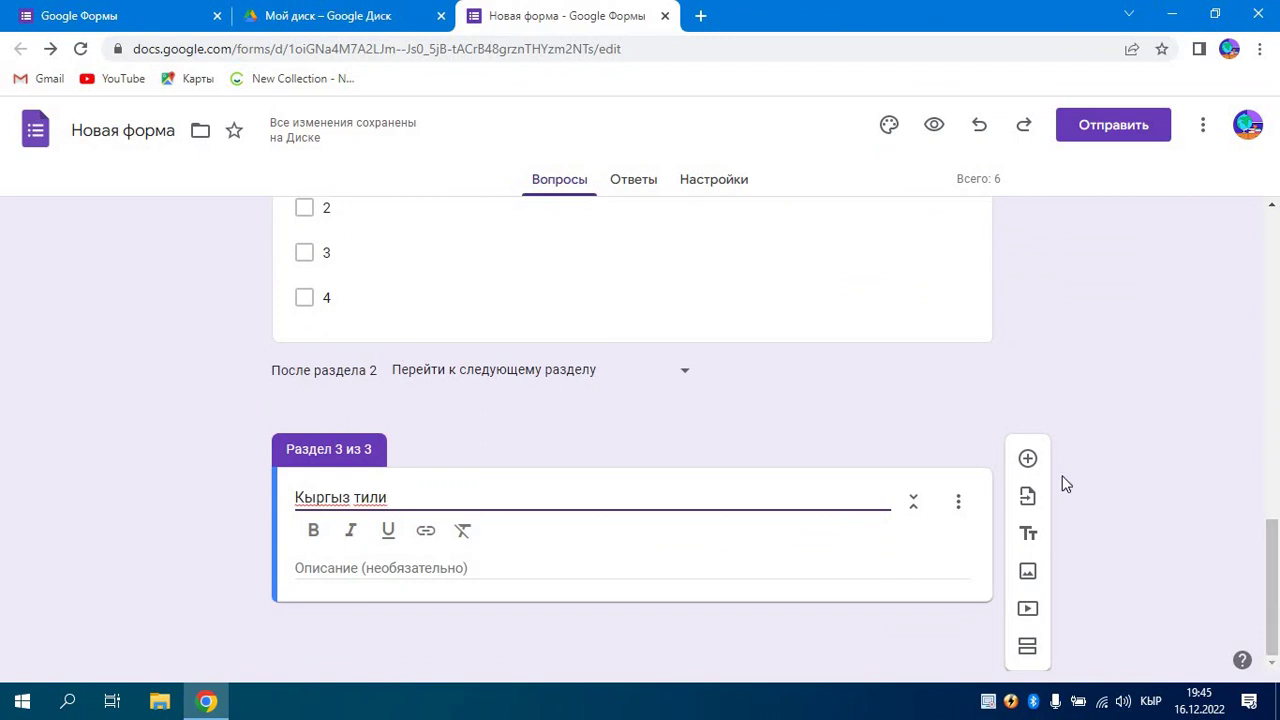
click(1029, 460)
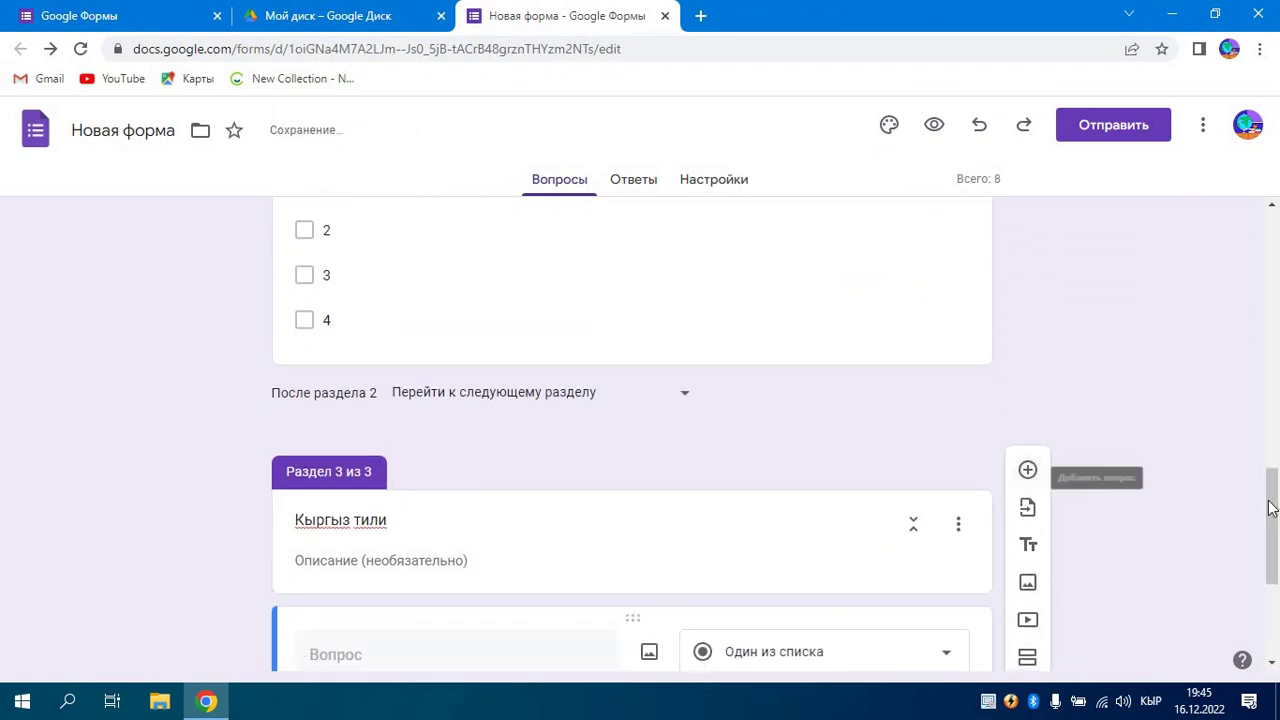
drag(1271, 515, 1271, 594)
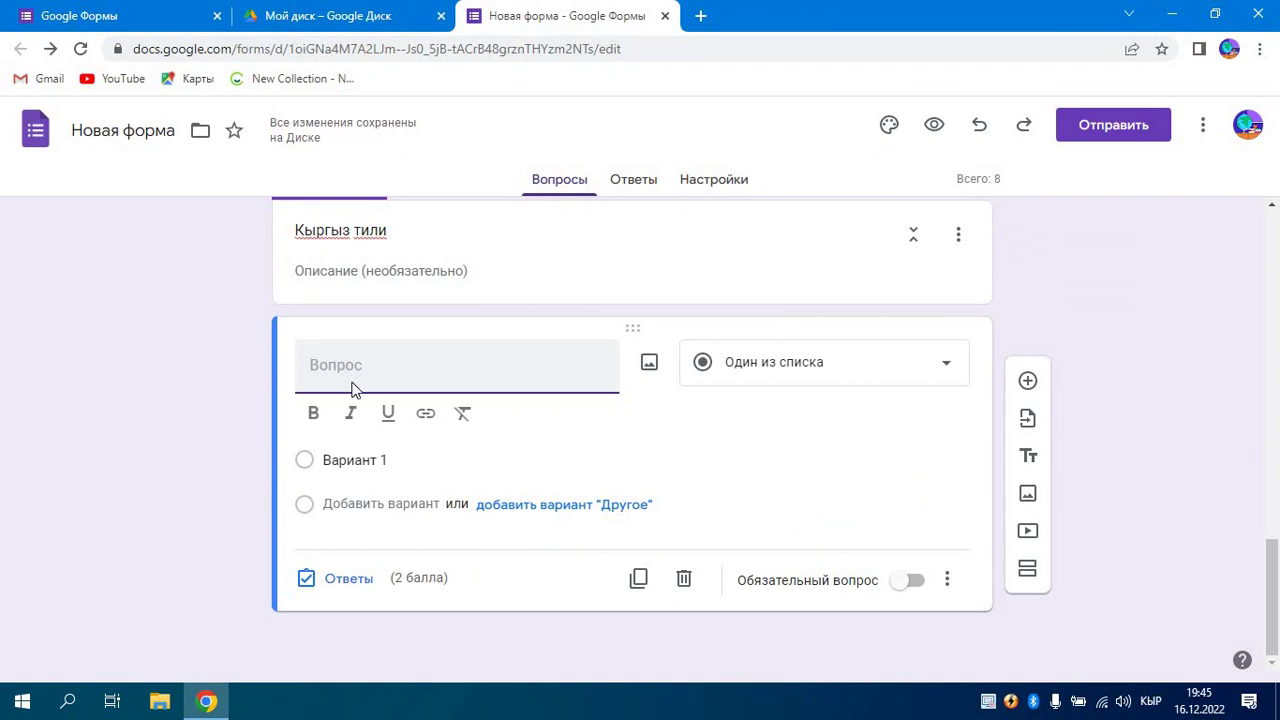
text(Сү)
text(рөтт)
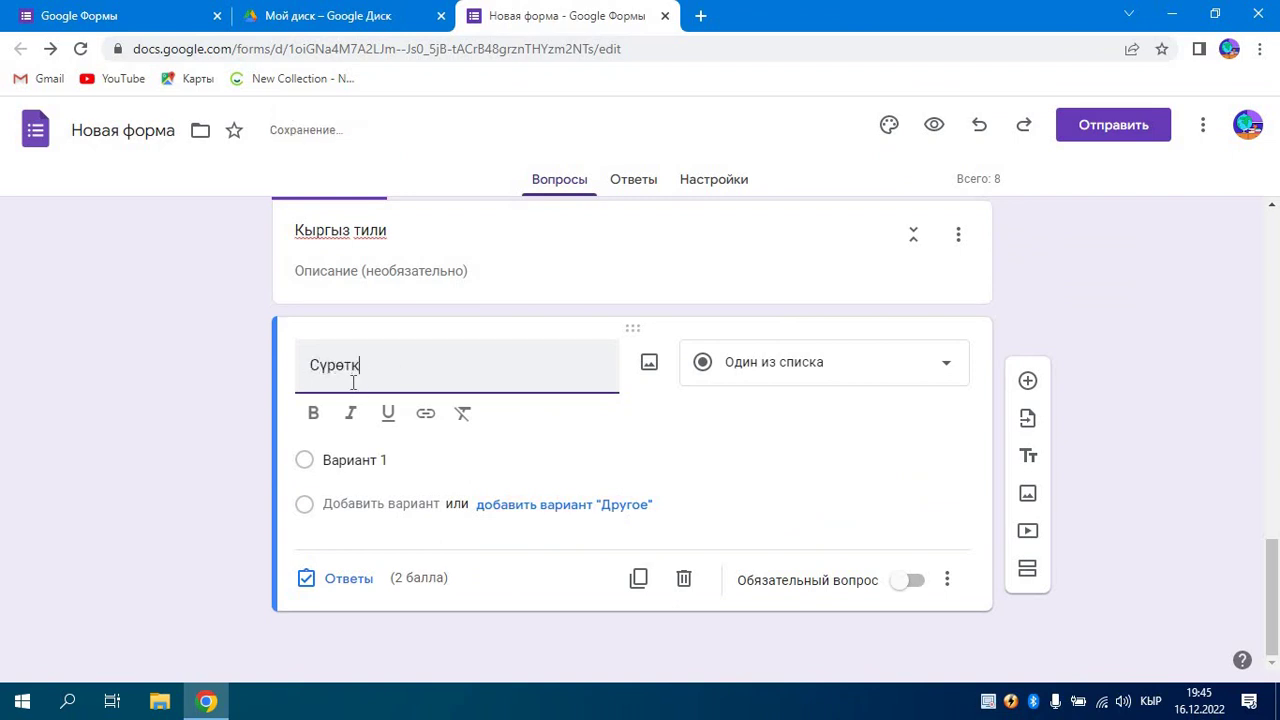
text(е карата кыскача ээс)
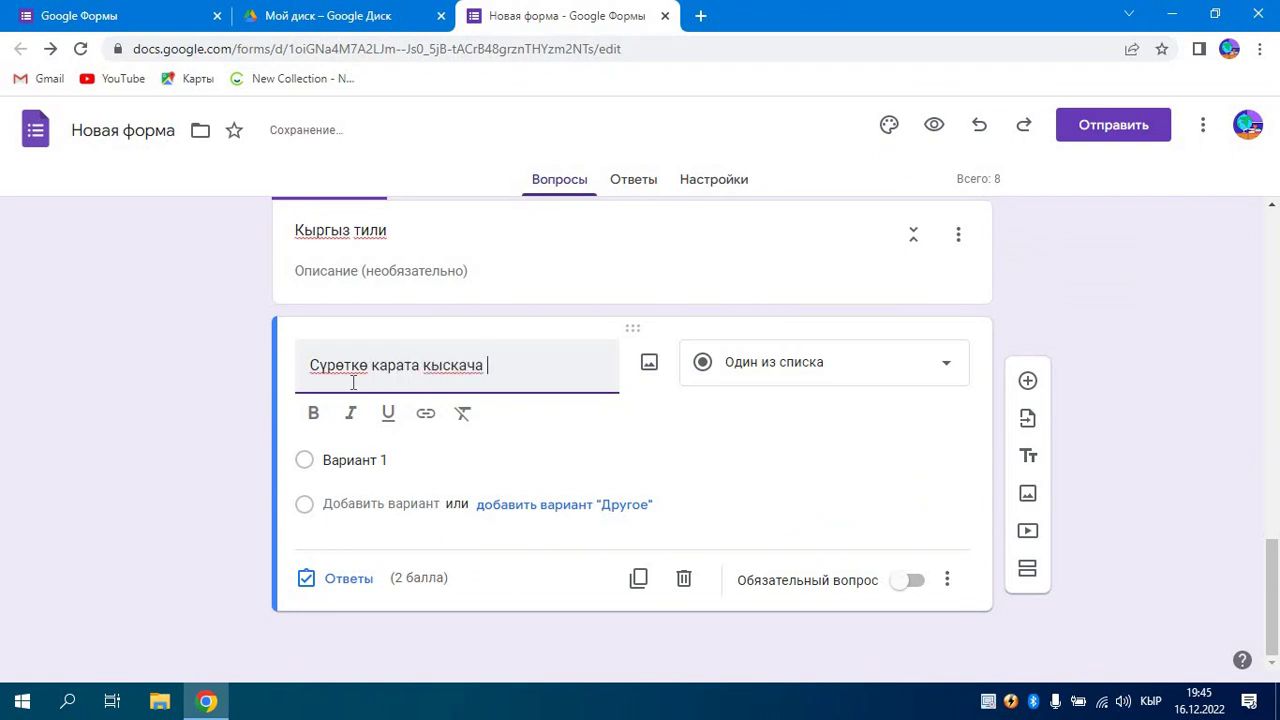
key(BackSpace)
key(BackSpace)
key(BackSpace)
key(BackSpace)
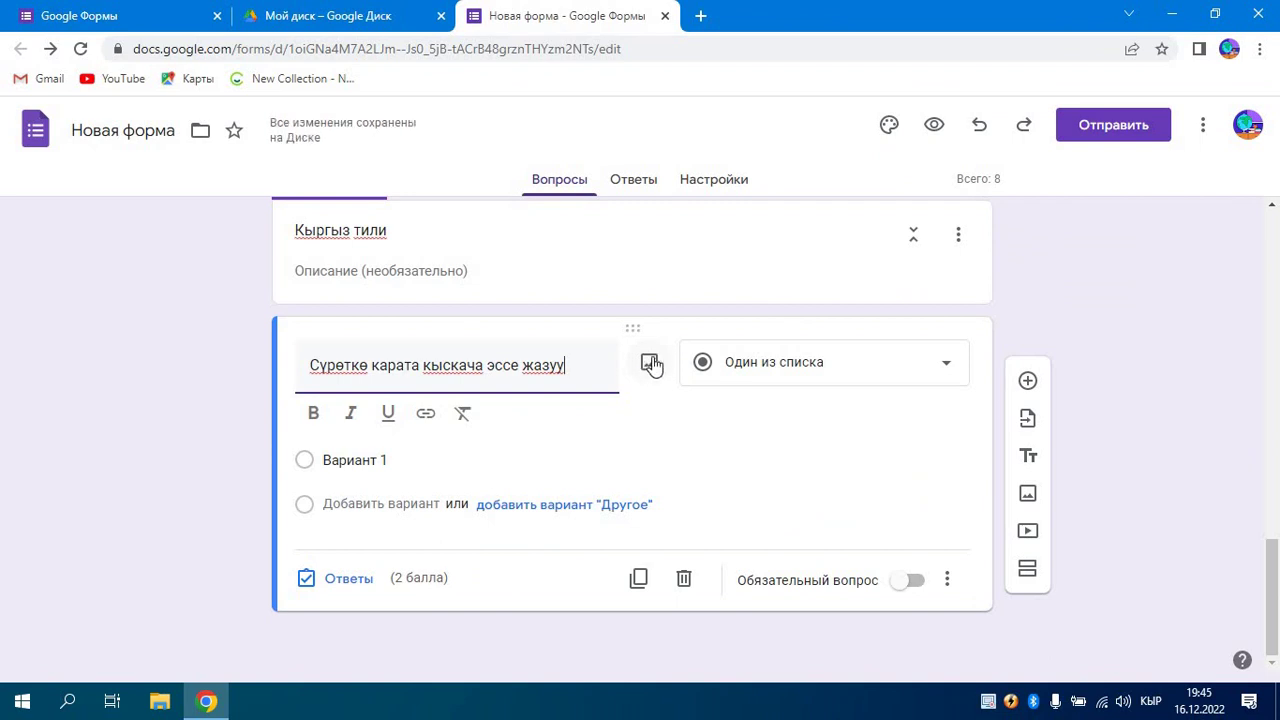
- Upload the sky picture cambg_6.jpg from the computer into the essay question
click(649, 364)
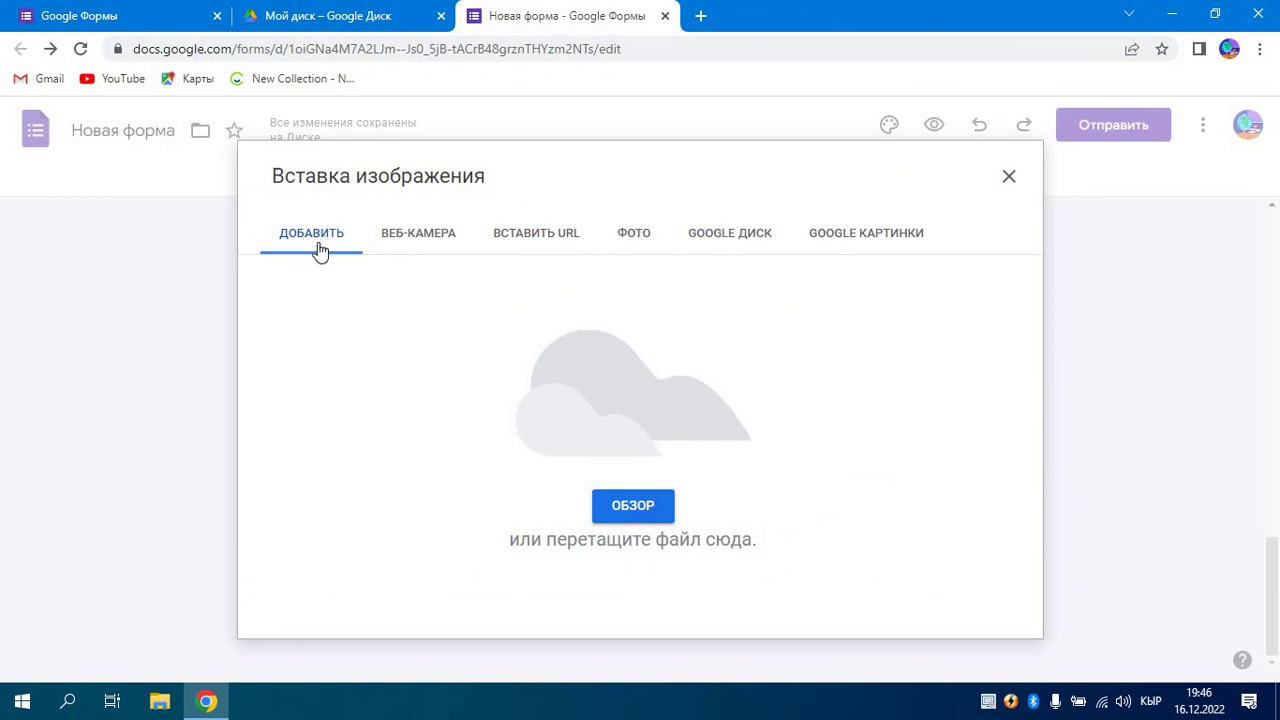
click(623, 505)
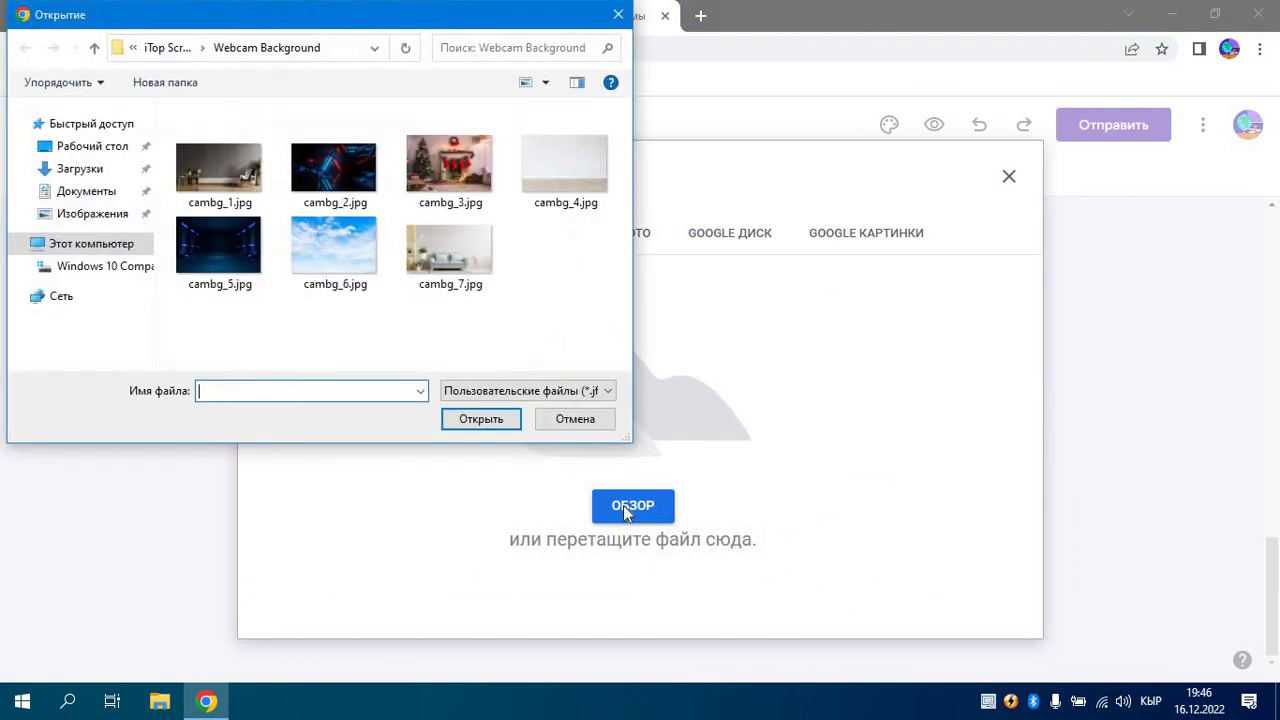
double_click(323, 246)
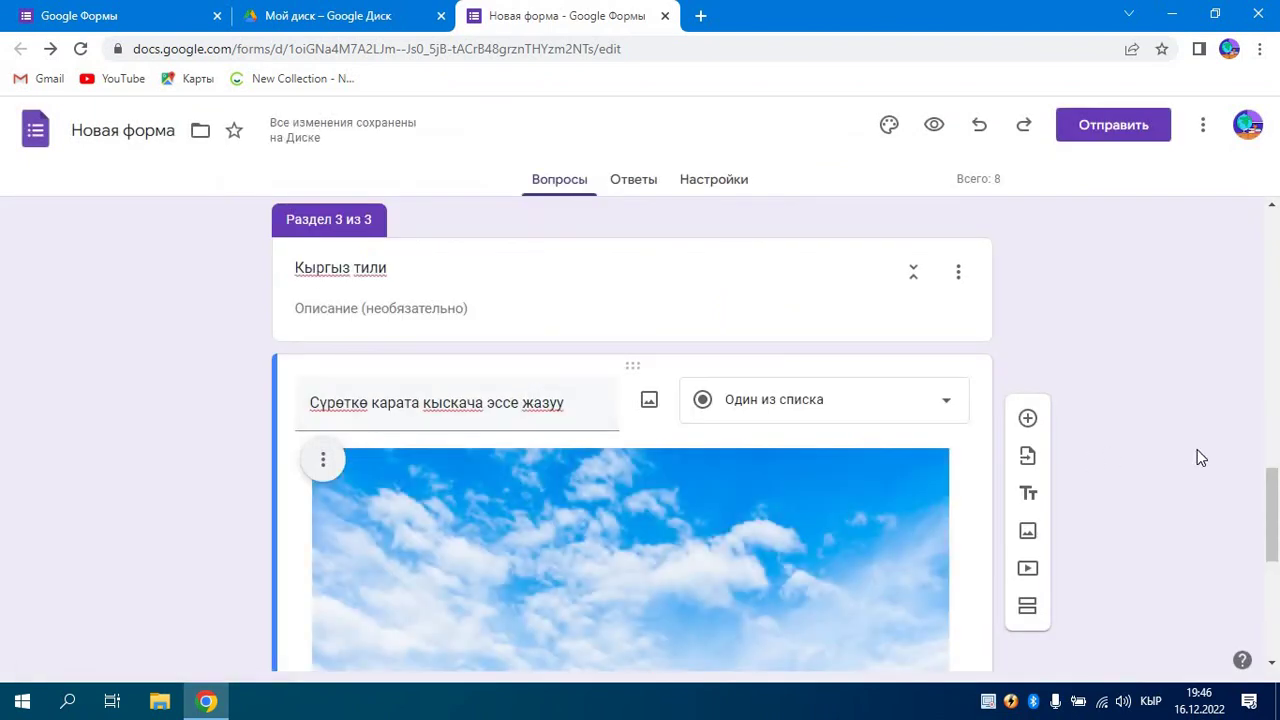
- Shrink the sky picture in the essay question to slightly less than half its inserted width
drag(1273, 492, 1273, 536)
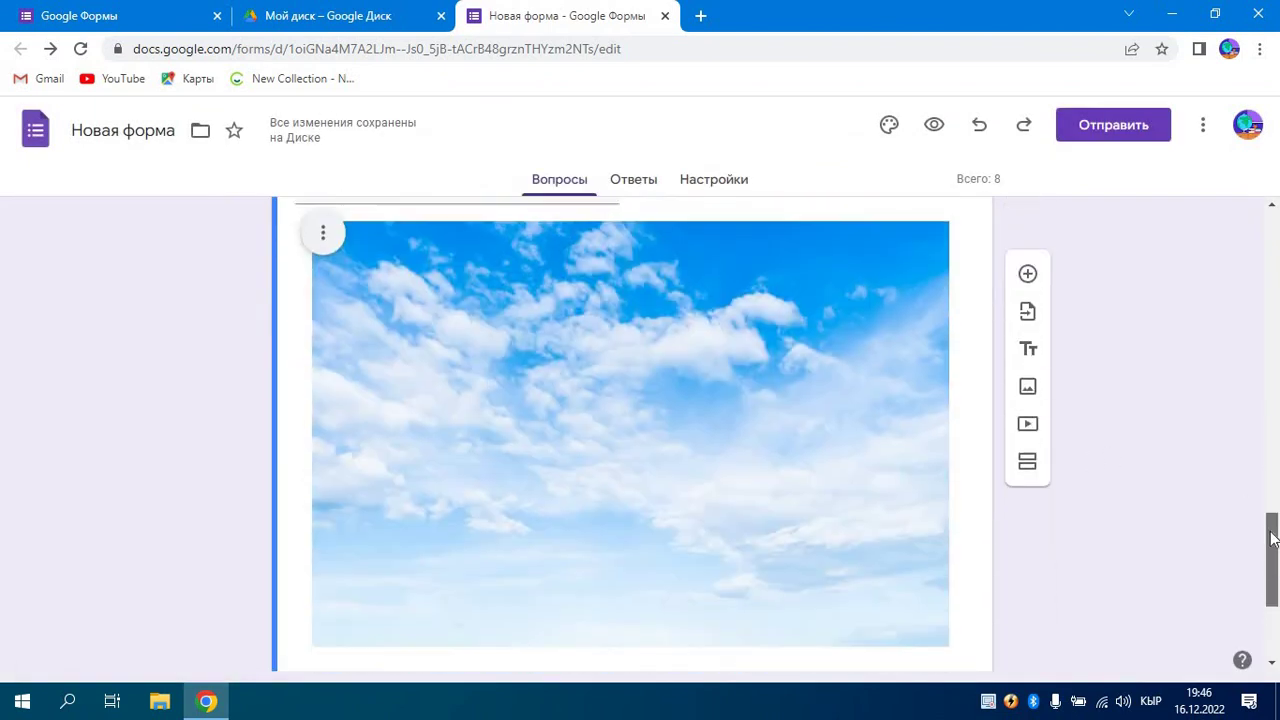
click(814, 436)
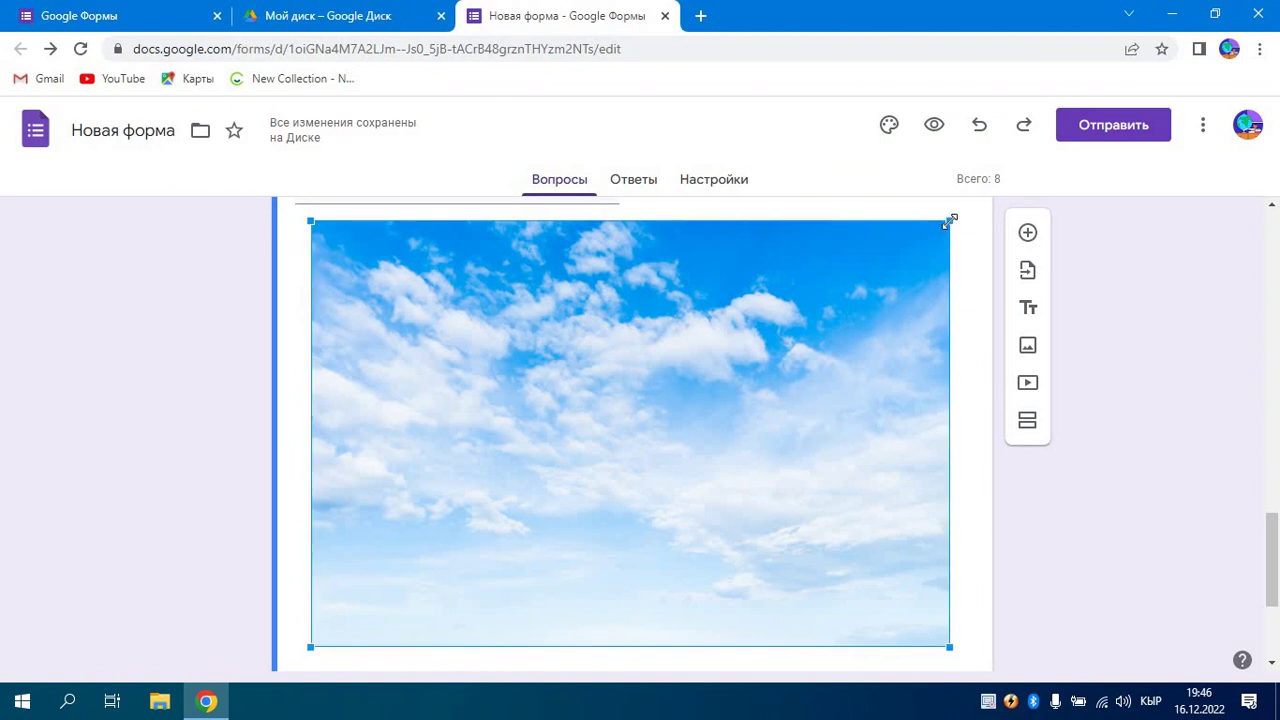
drag(949, 221, 583, 413)
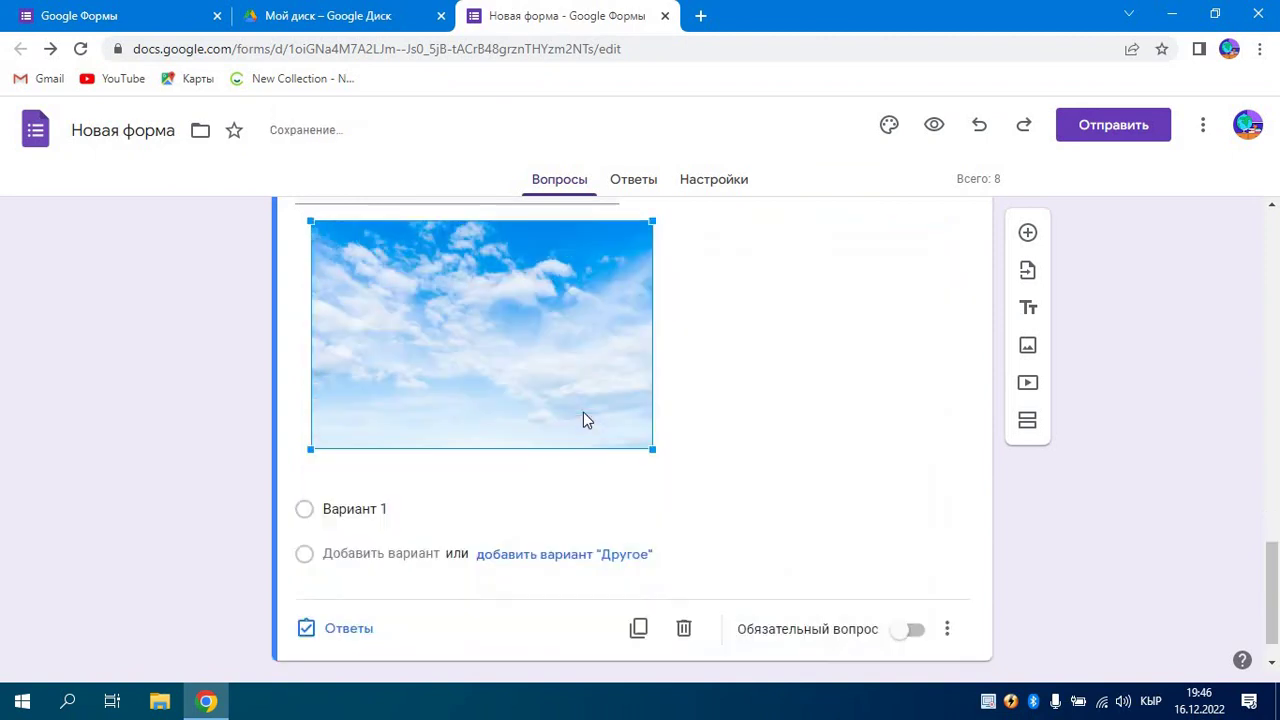
drag(652, 449, 610, 420)
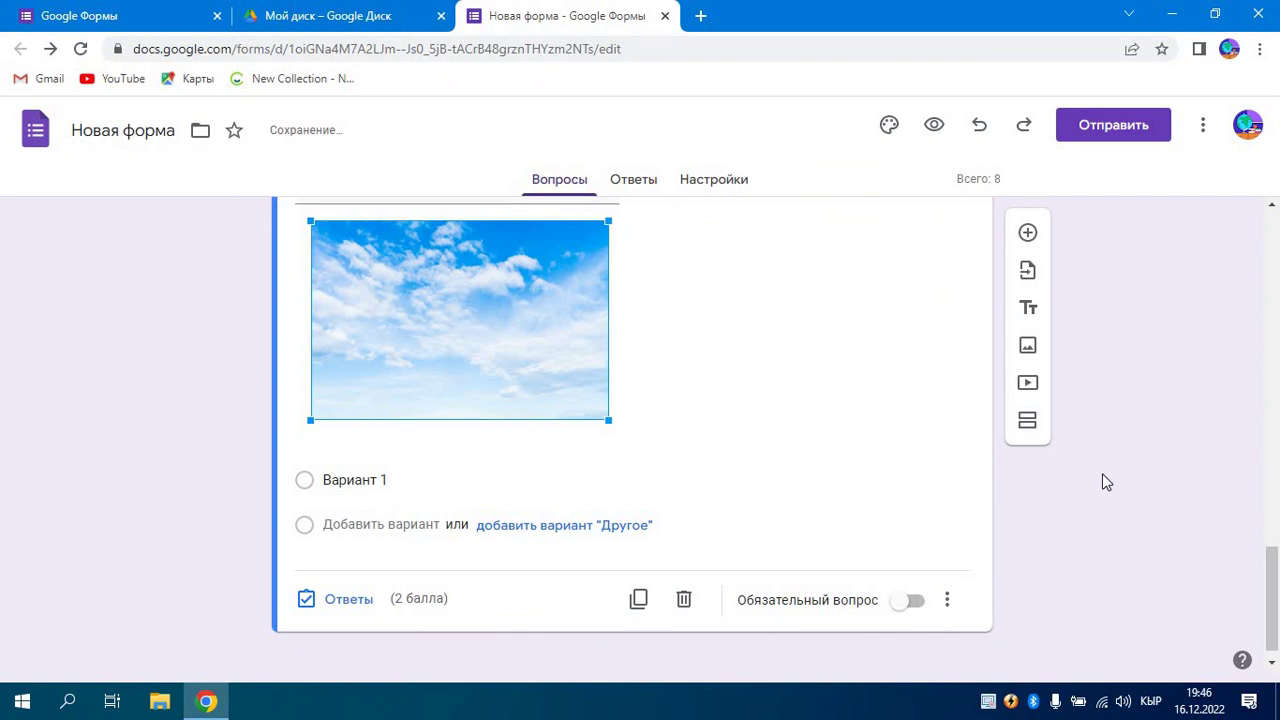
- Change the essay question's answer type to "Текст (абзац)"
drag(1277, 550, 1277, 523)
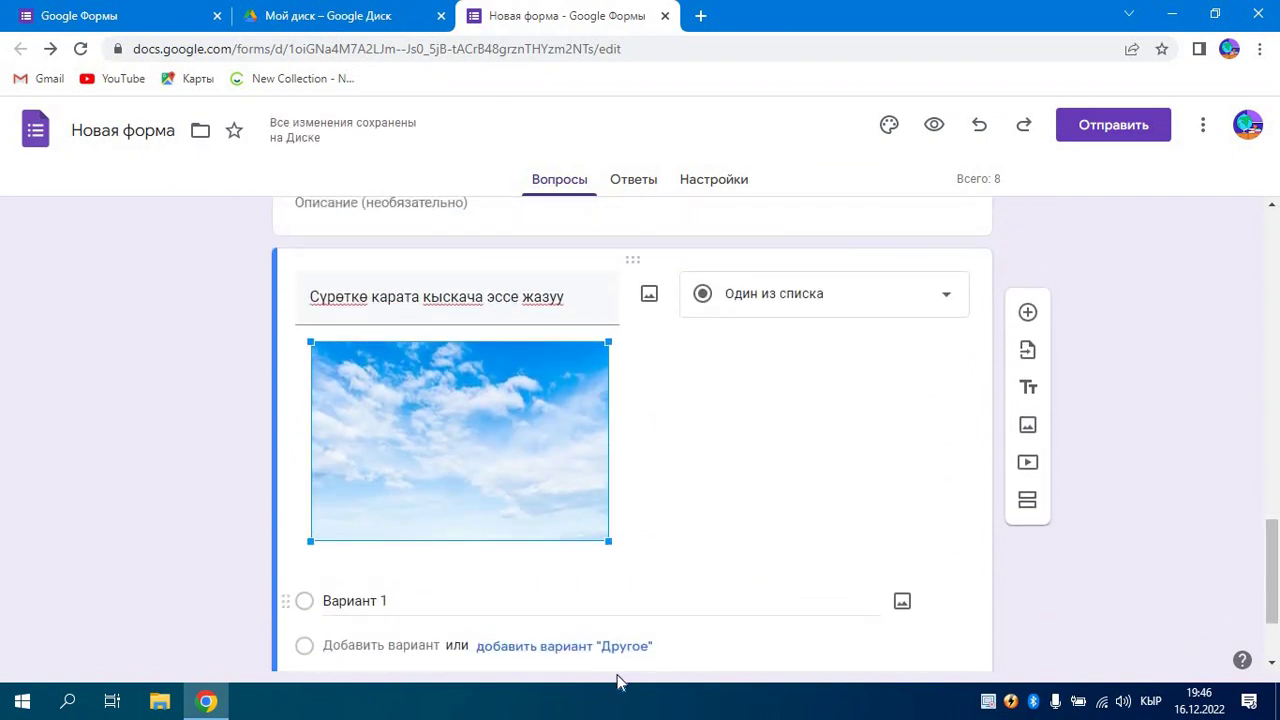
click(413, 600)
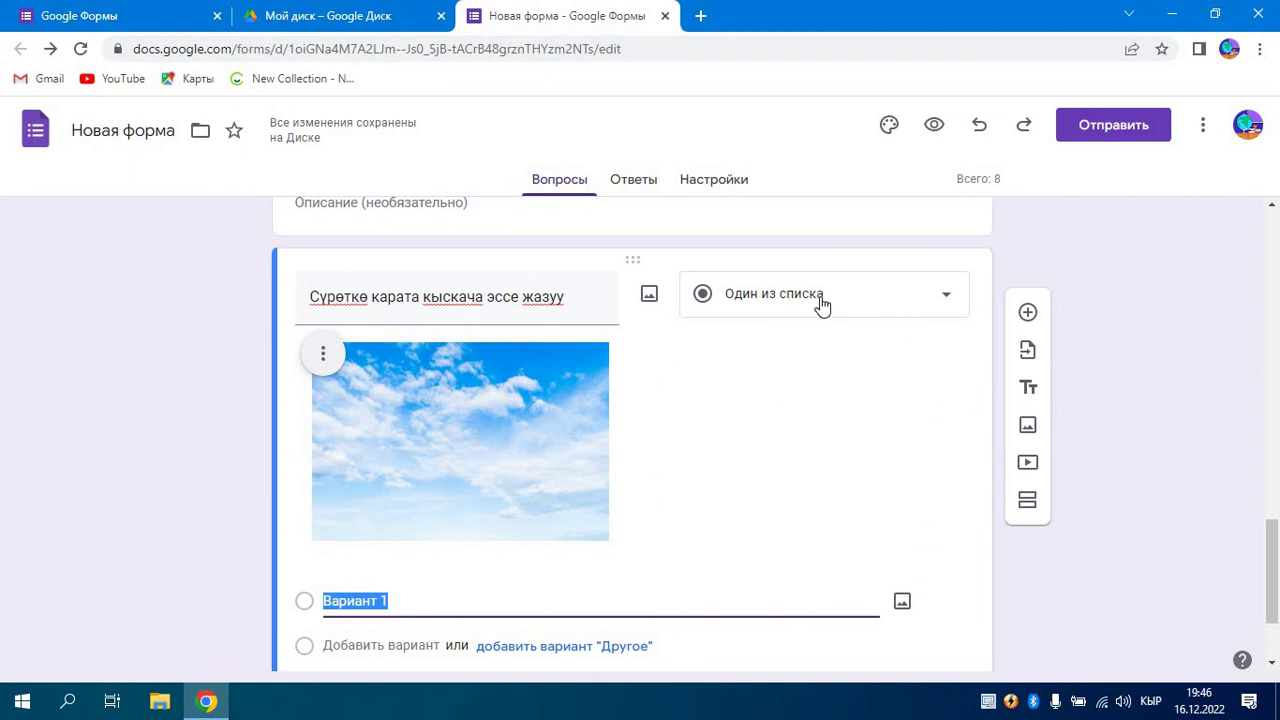
click(950, 300)
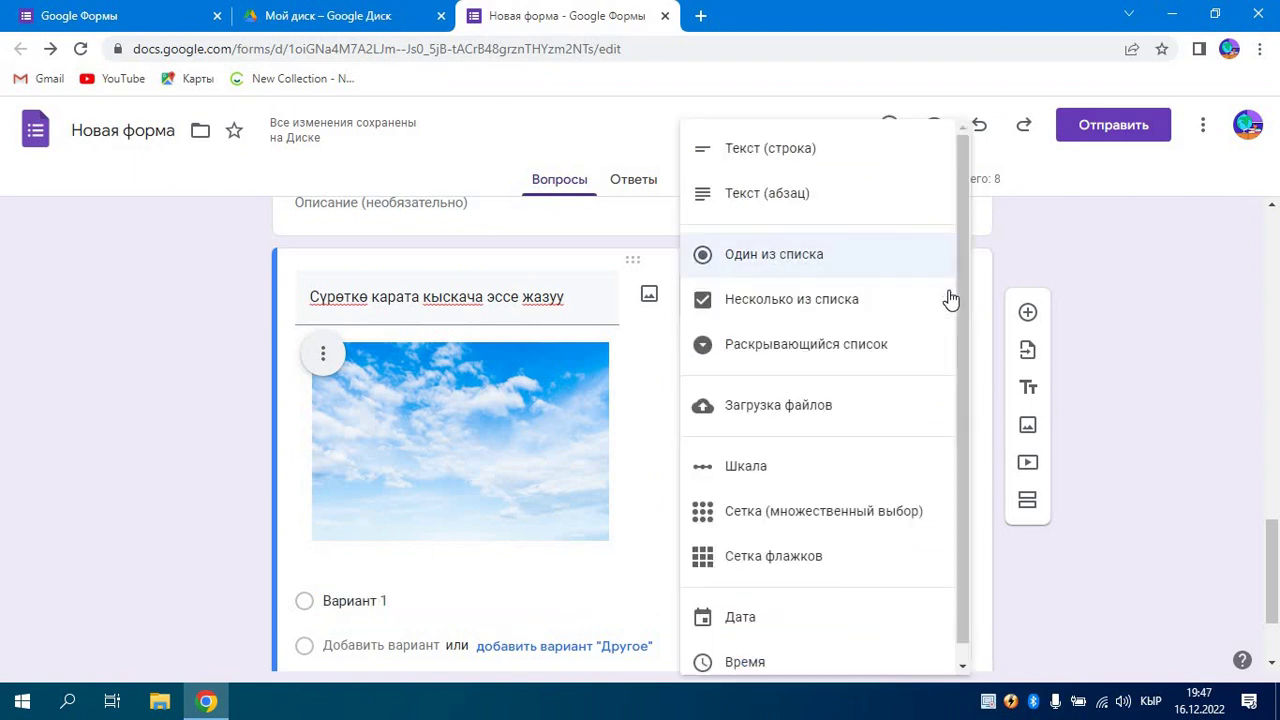
click(782, 203)
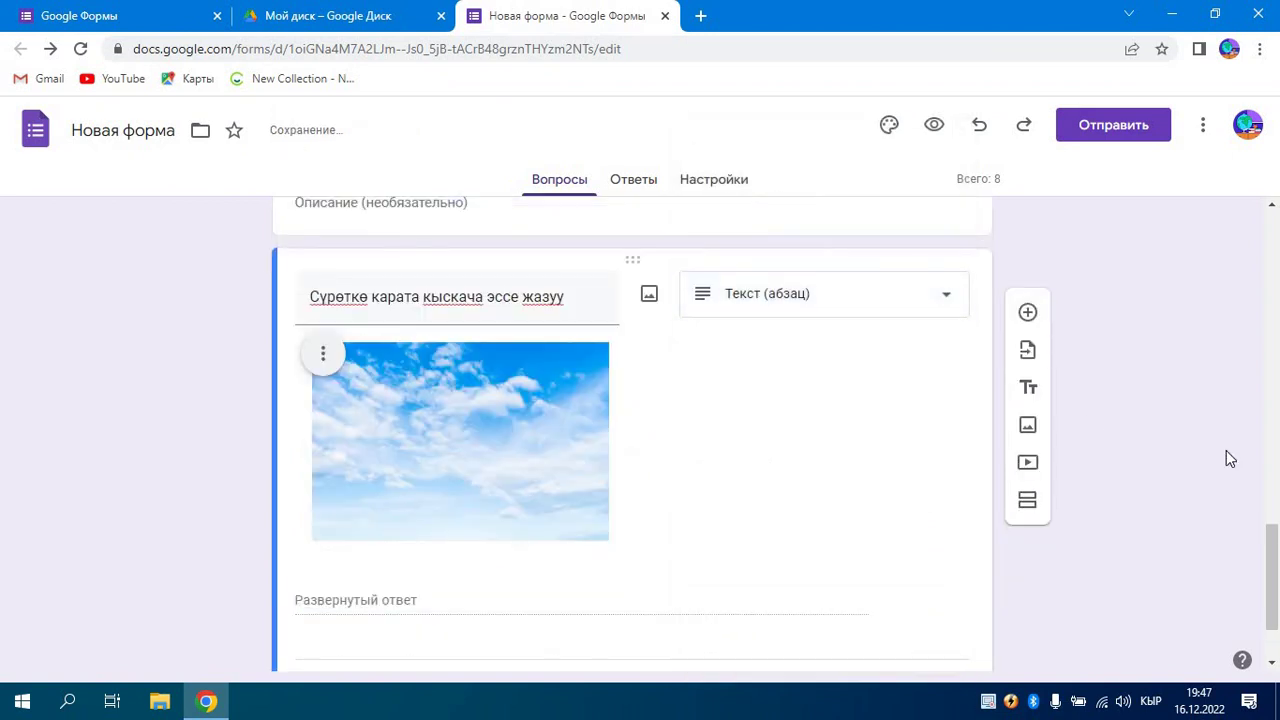
- Add another question below the essay question and word it "Дал келтир"
scroll(1270, 560, down, 1)
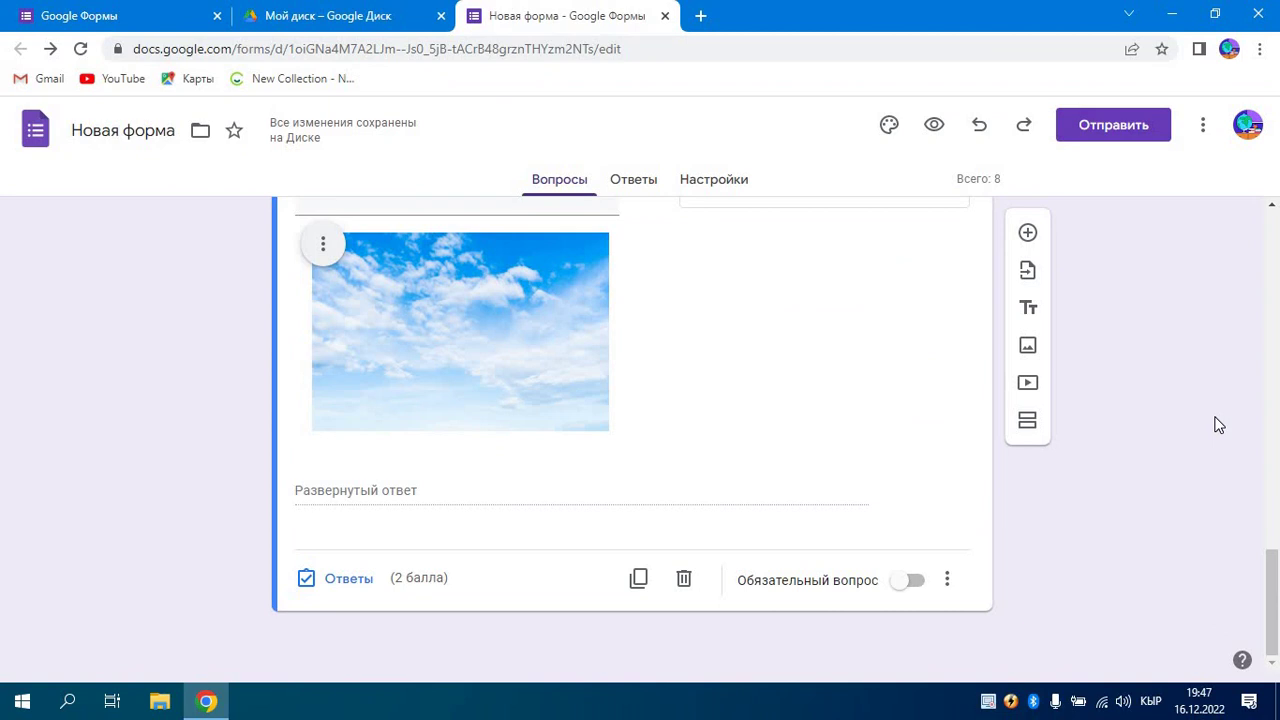
click(1028, 233)
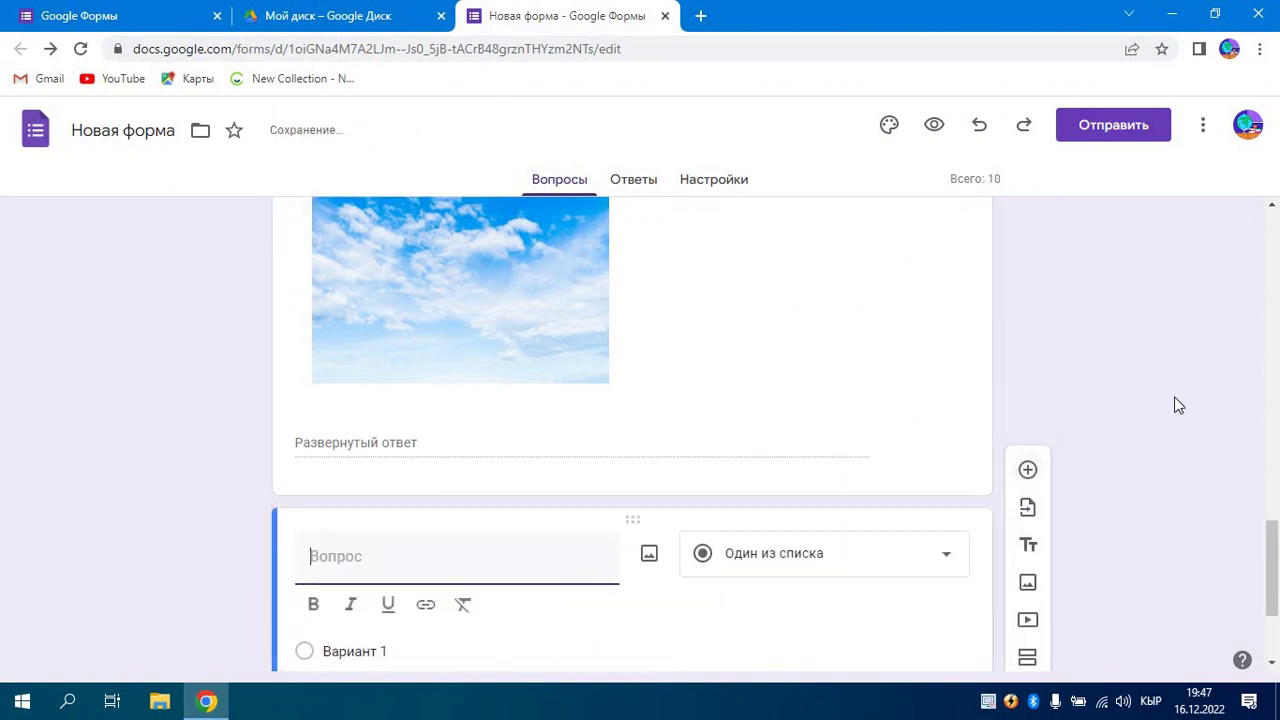
drag(1273, 550, 1273, 592)
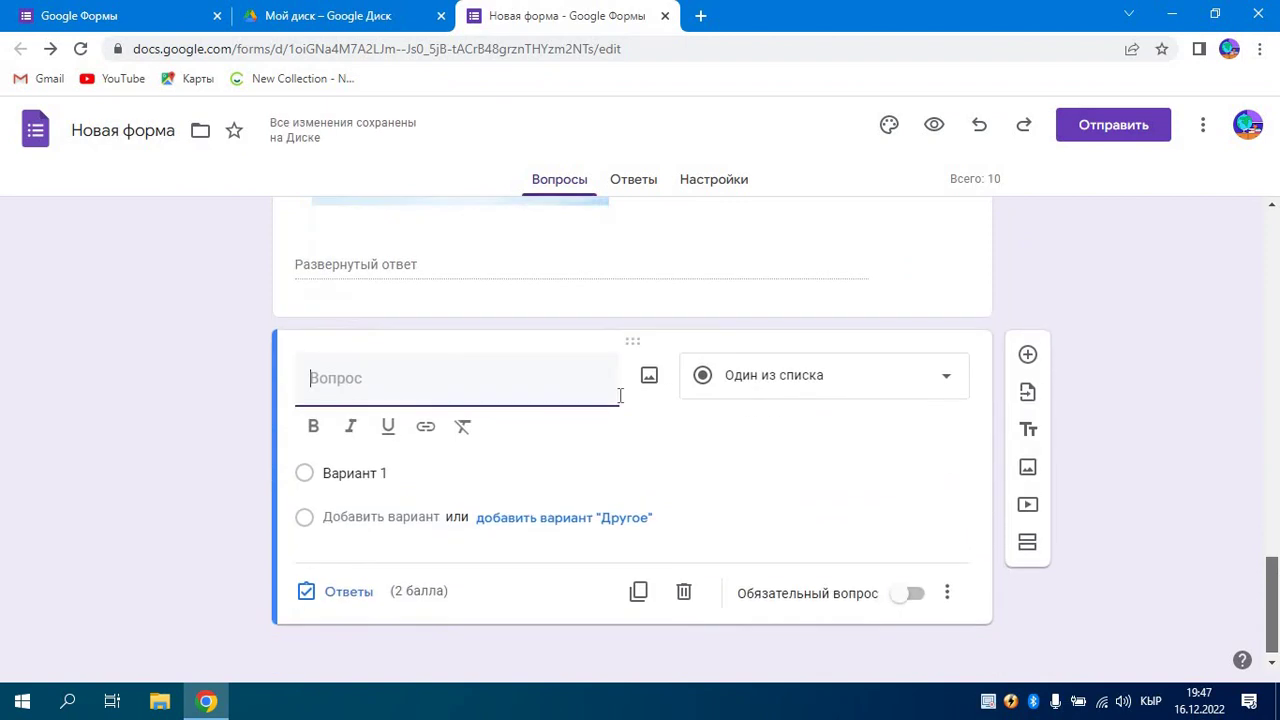
text(Д)
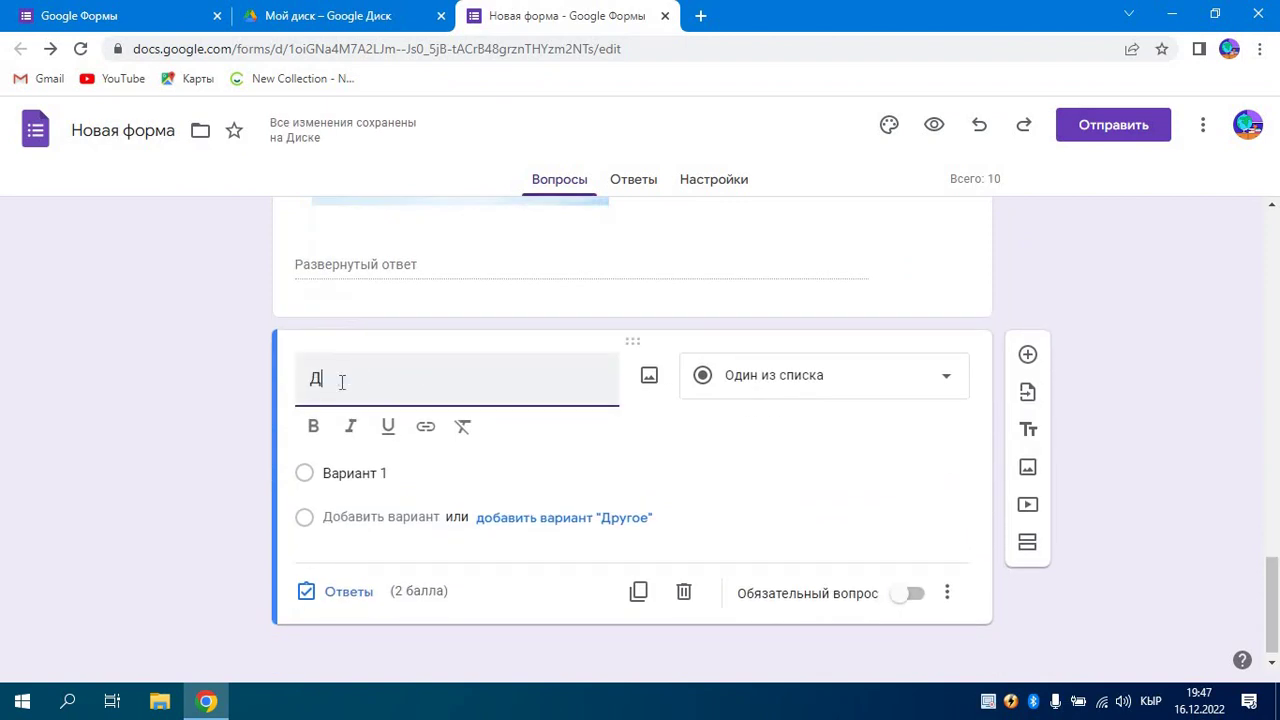
text(алееир)
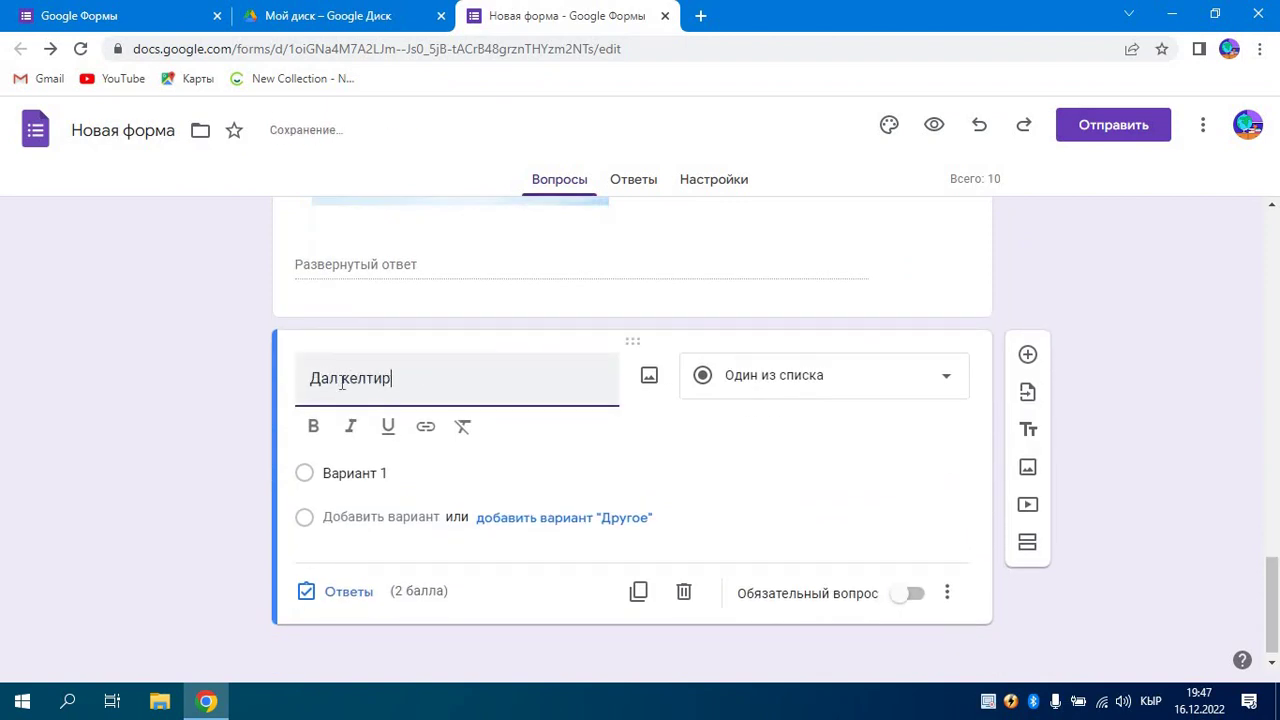
- Change the answer type of "Дал келтир" to "Сетка (множественный выбор)"
click(370, 473)
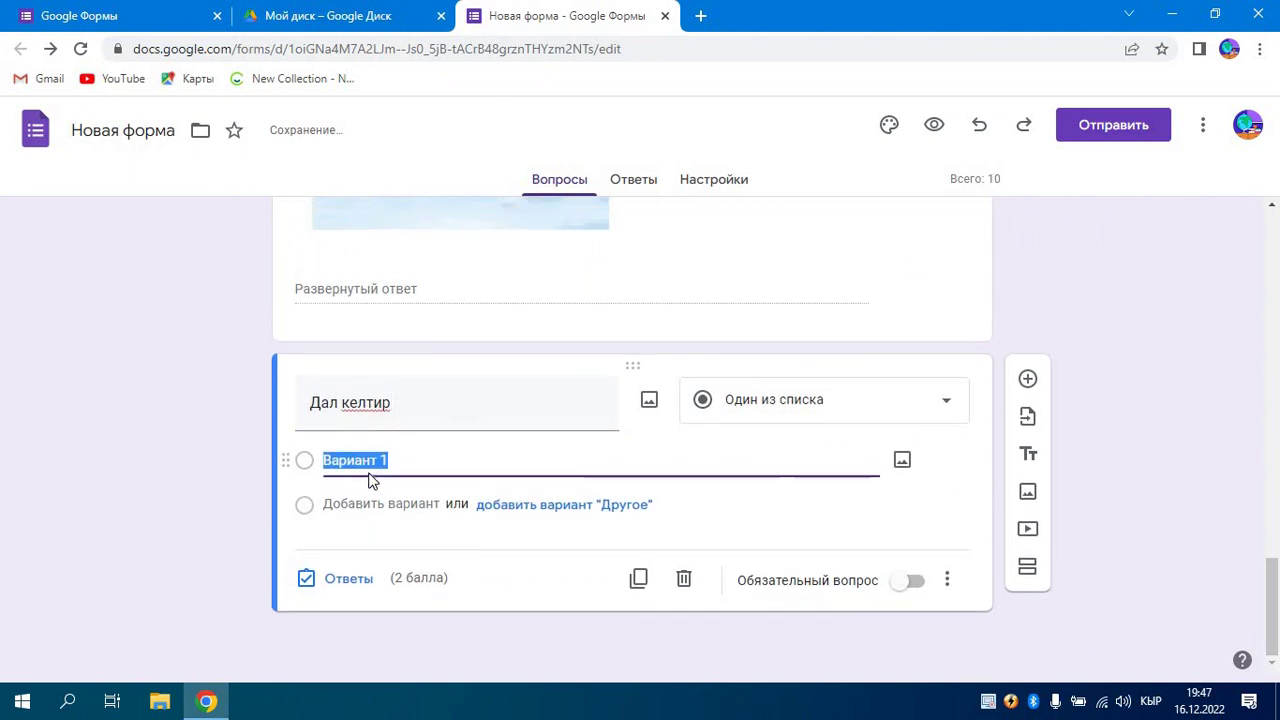
click(946, 400)
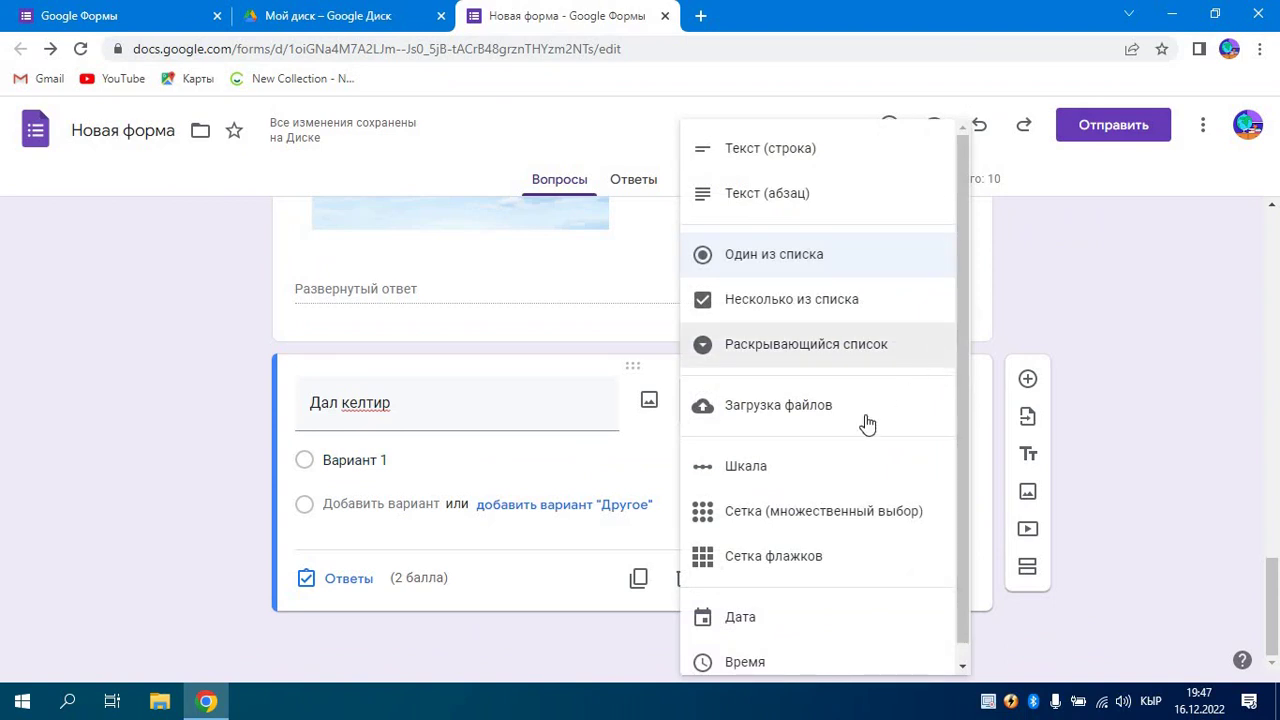
click(820, 514)
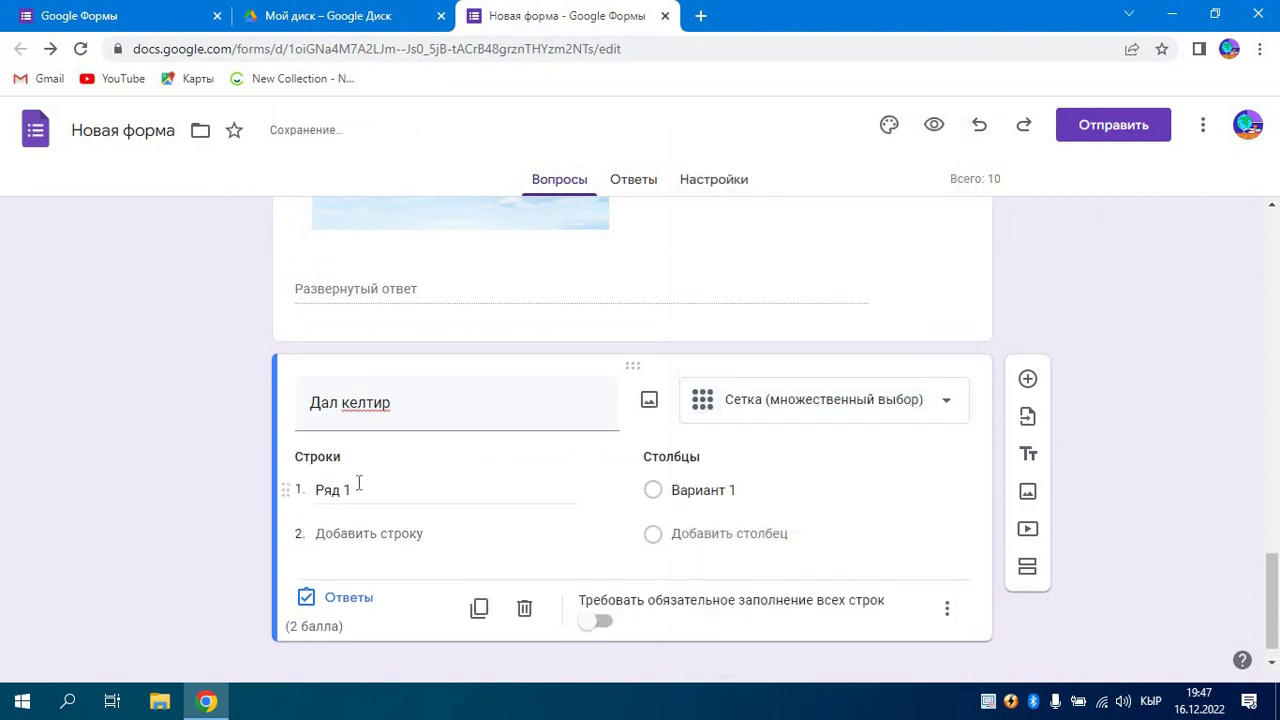
- Name the grid's first row "Сан" and its first column "натуралдык"
click(359, 483)
text(Сан)
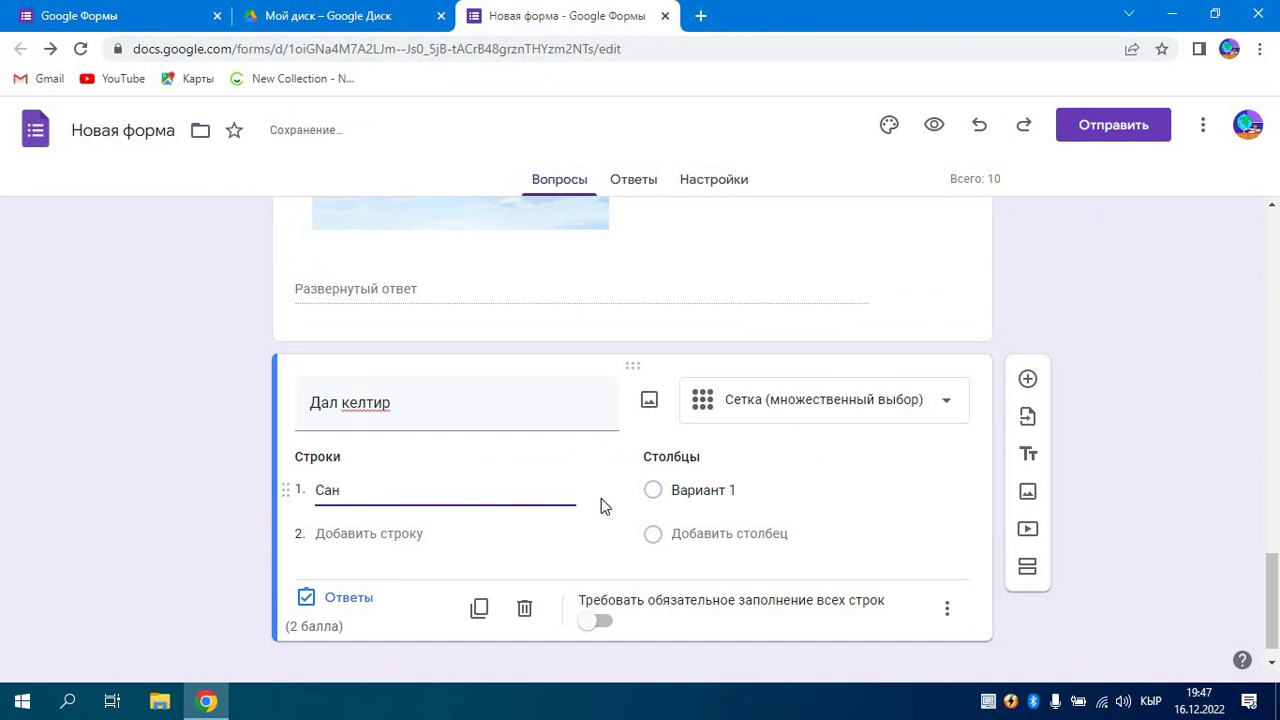
click(741, 490)
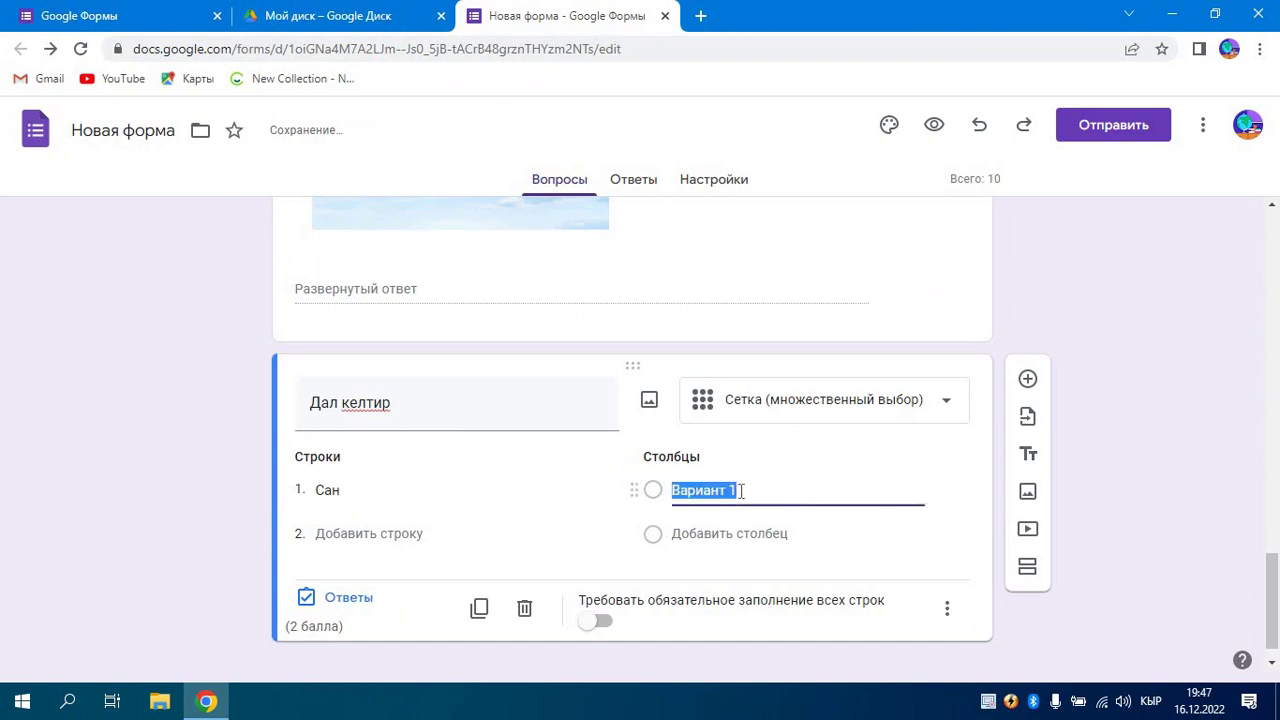
text(натуралдык)
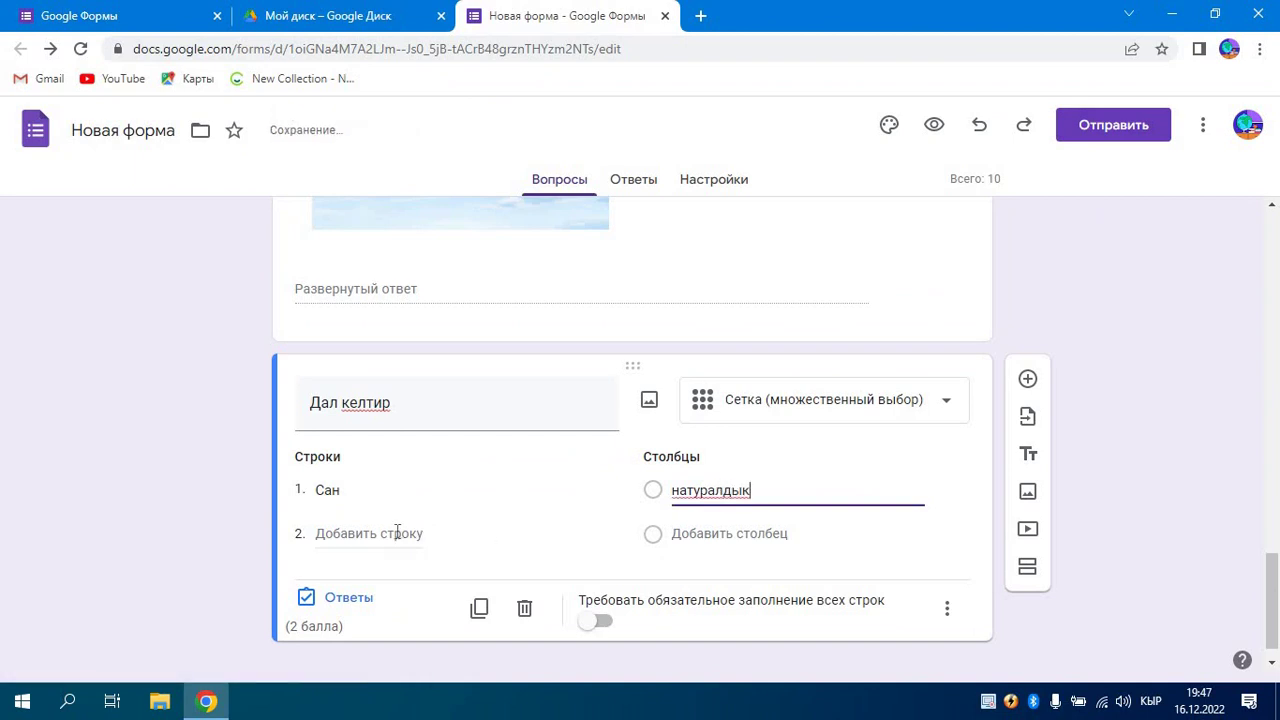
- Add a second grid row "Цифра" and a second column "1..9"
click(397, 533)
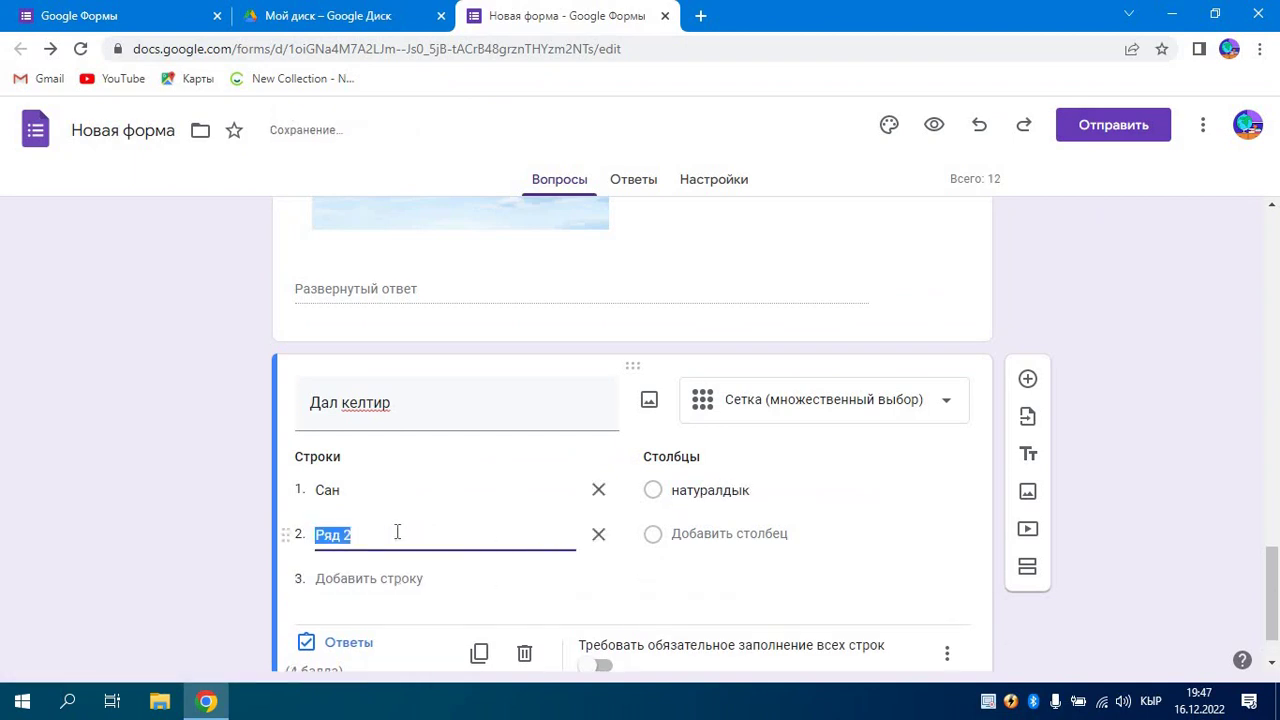
text(Ци)
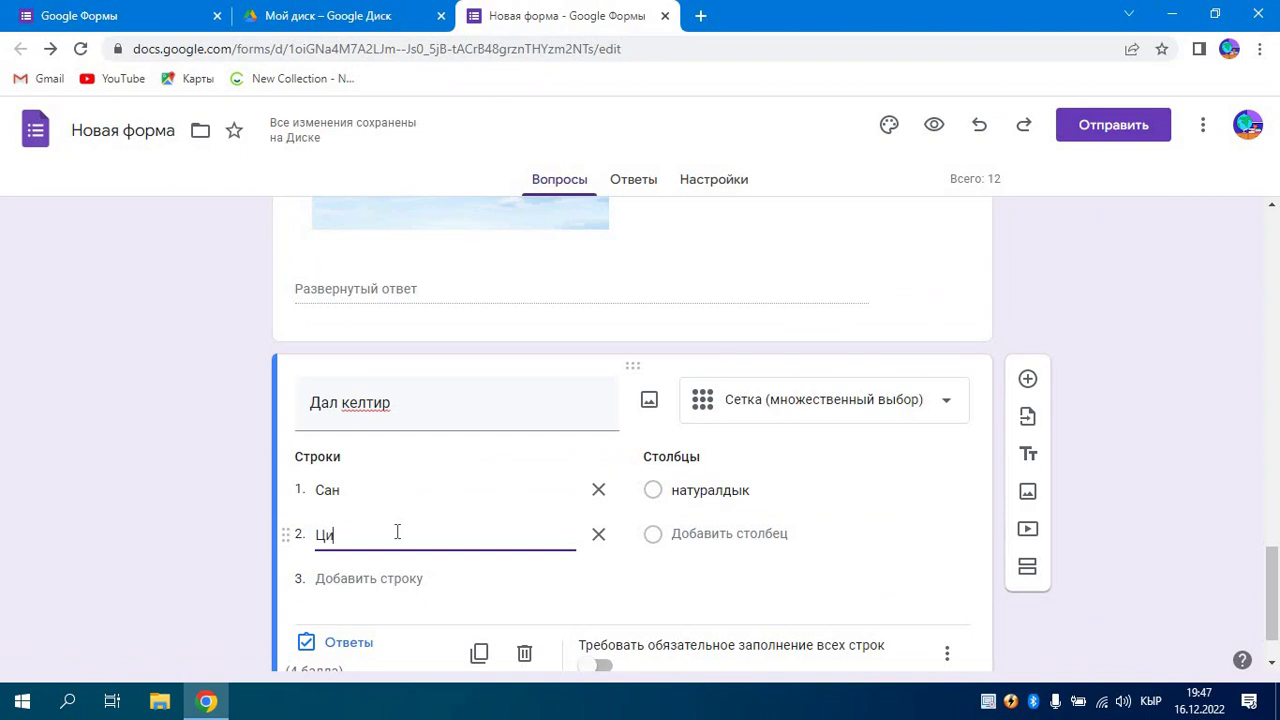
text(фра)
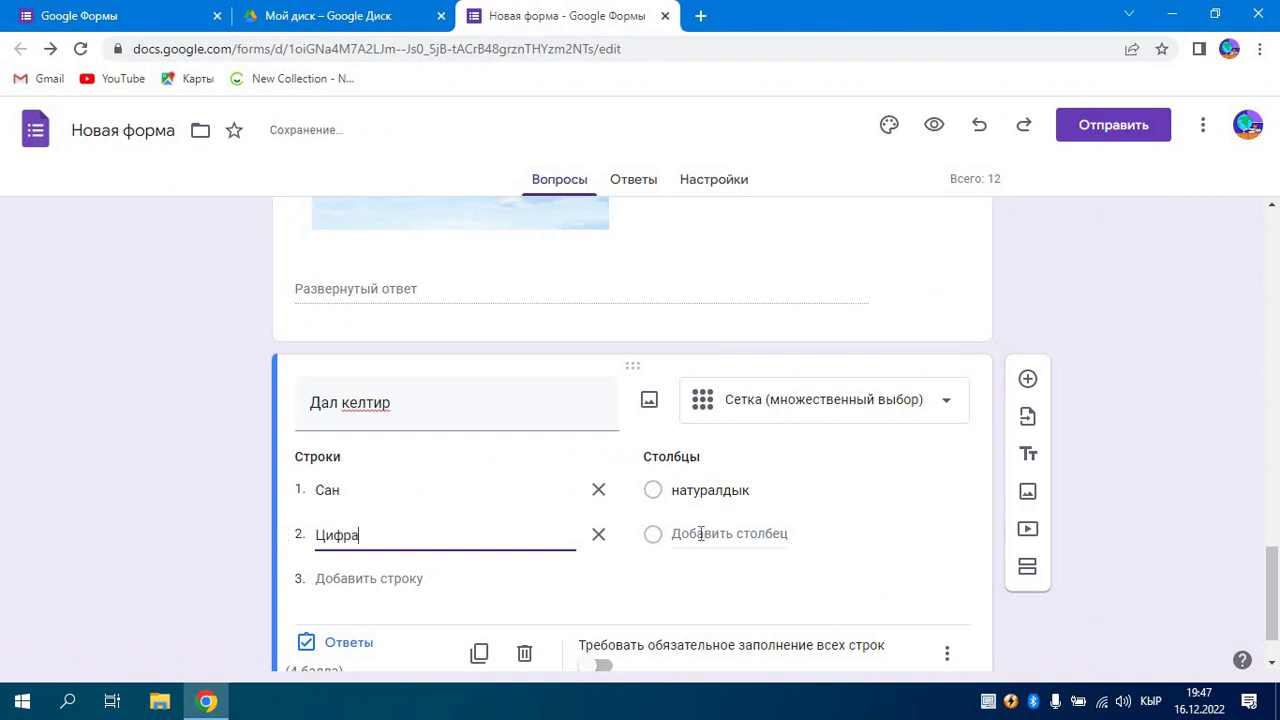
click(707, 533)
text(1,)
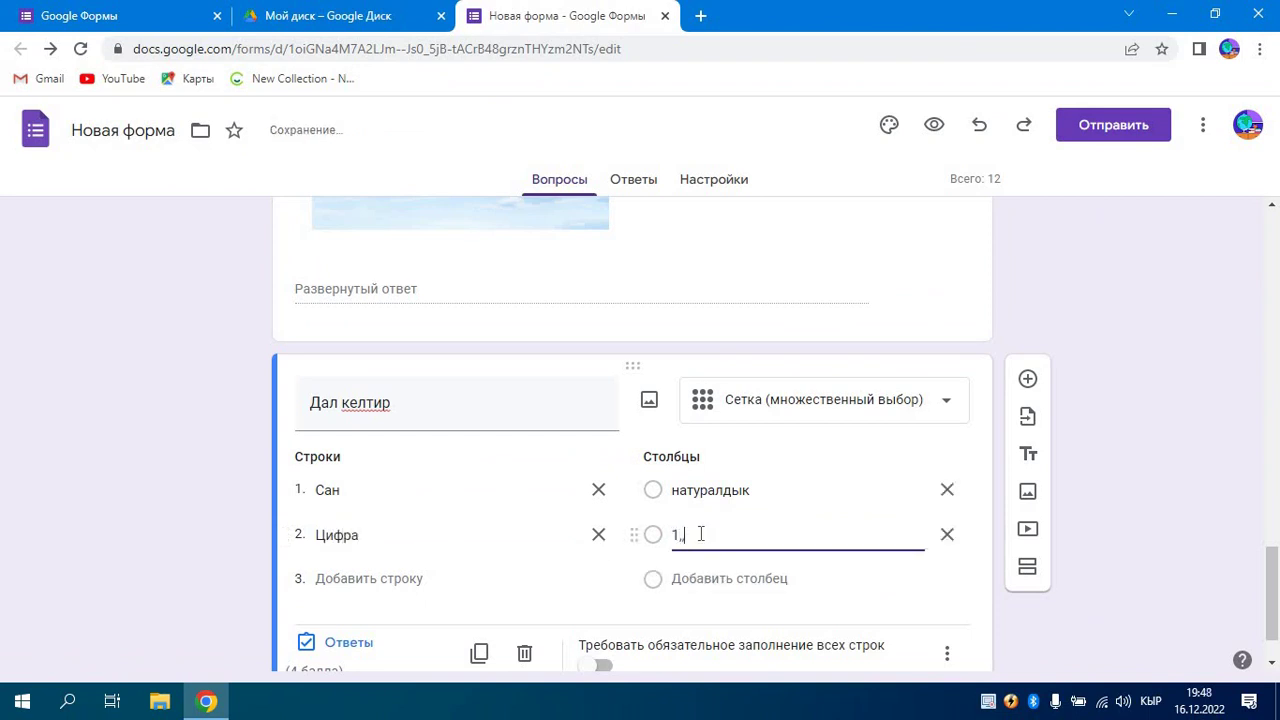
key(BackSpace)
text(.99)
- Add a third grid row "сан атооч" and a third column "канча" to the "Дал келтир" question
click(330, 580)
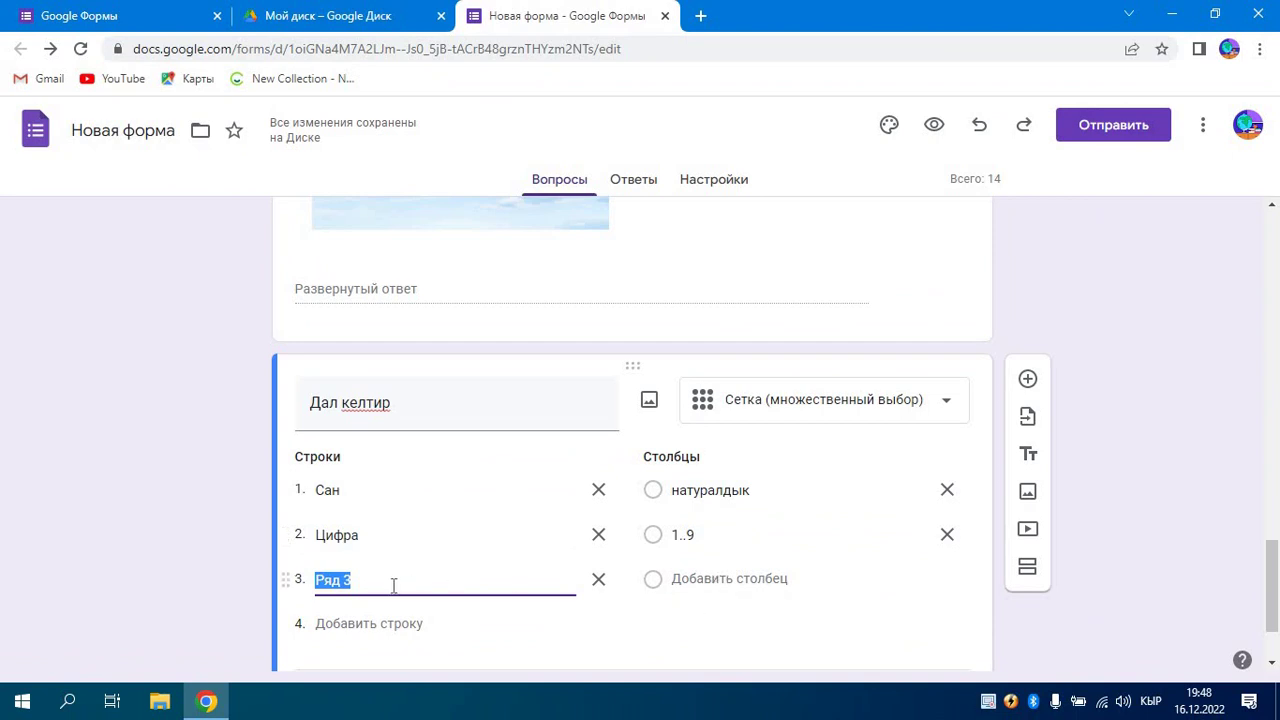
text(сан атооч)
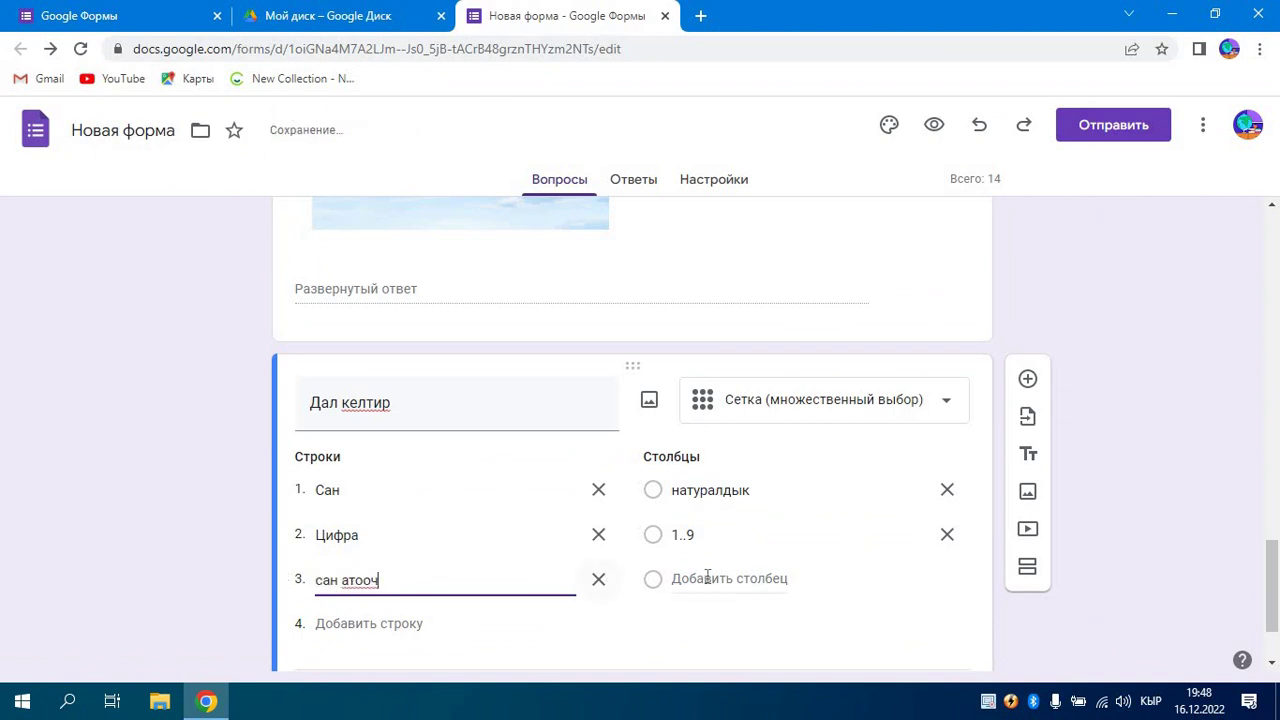
click(707, 578)
text(кан)
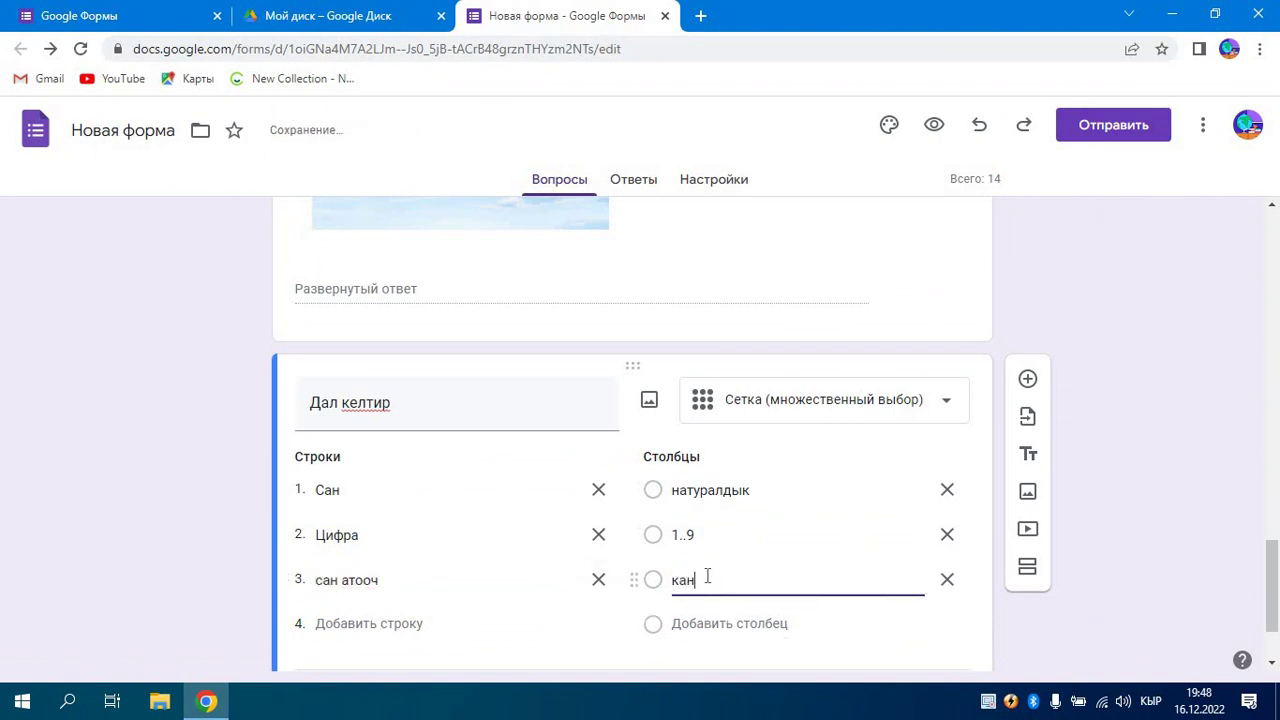
text(ча)
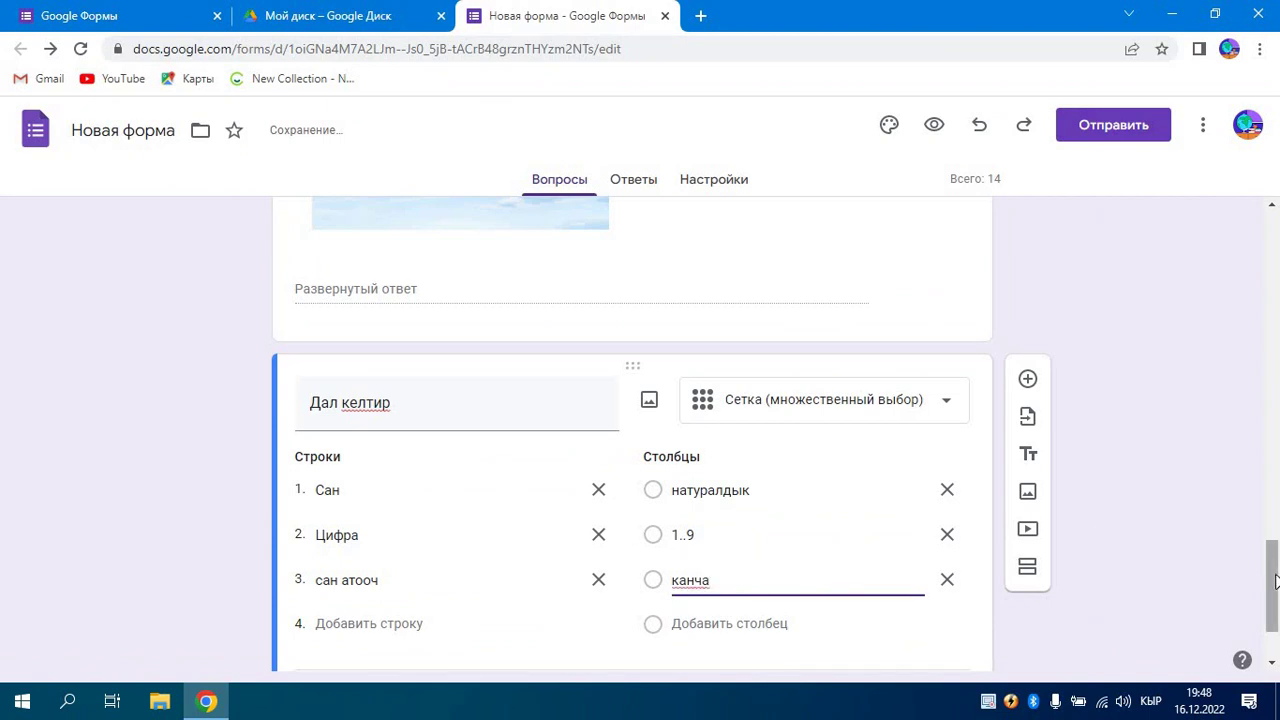
- Set the grid's answer key to match Сан with натуралдык, Цифра with 1..9 and сан атооч with канча
scroll(1275, 582, down, 2)
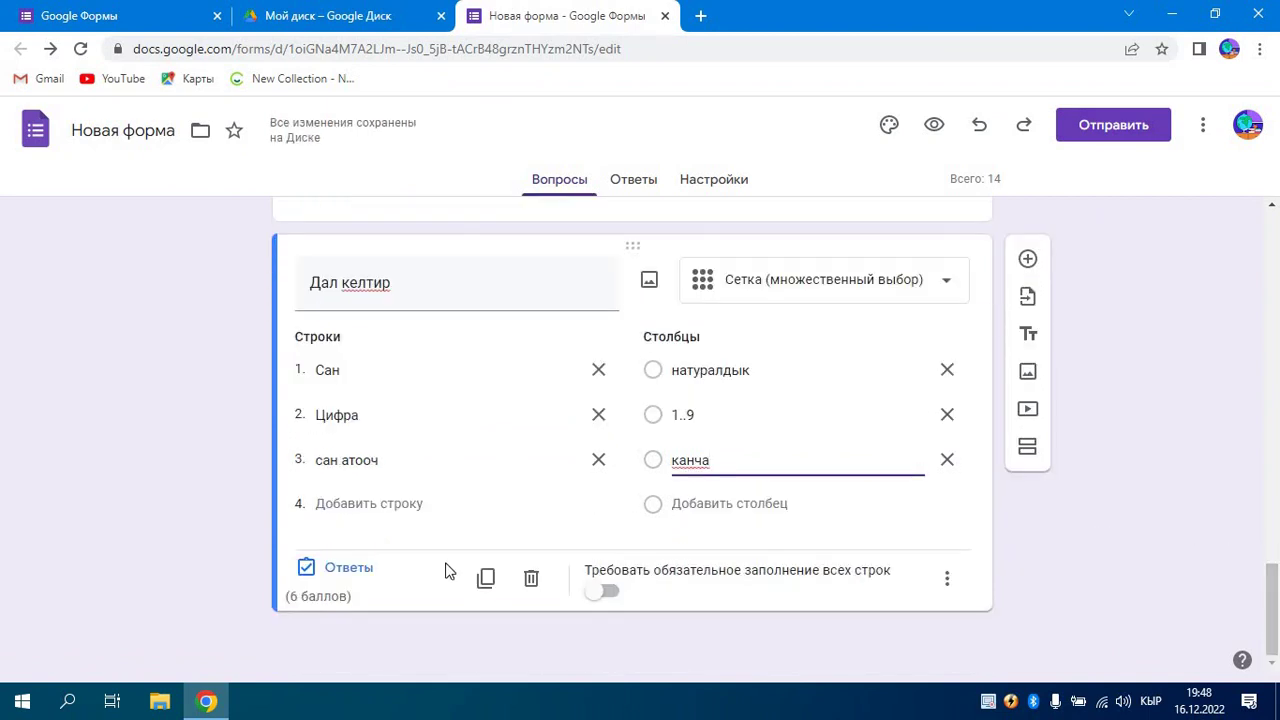
click(353, 571)
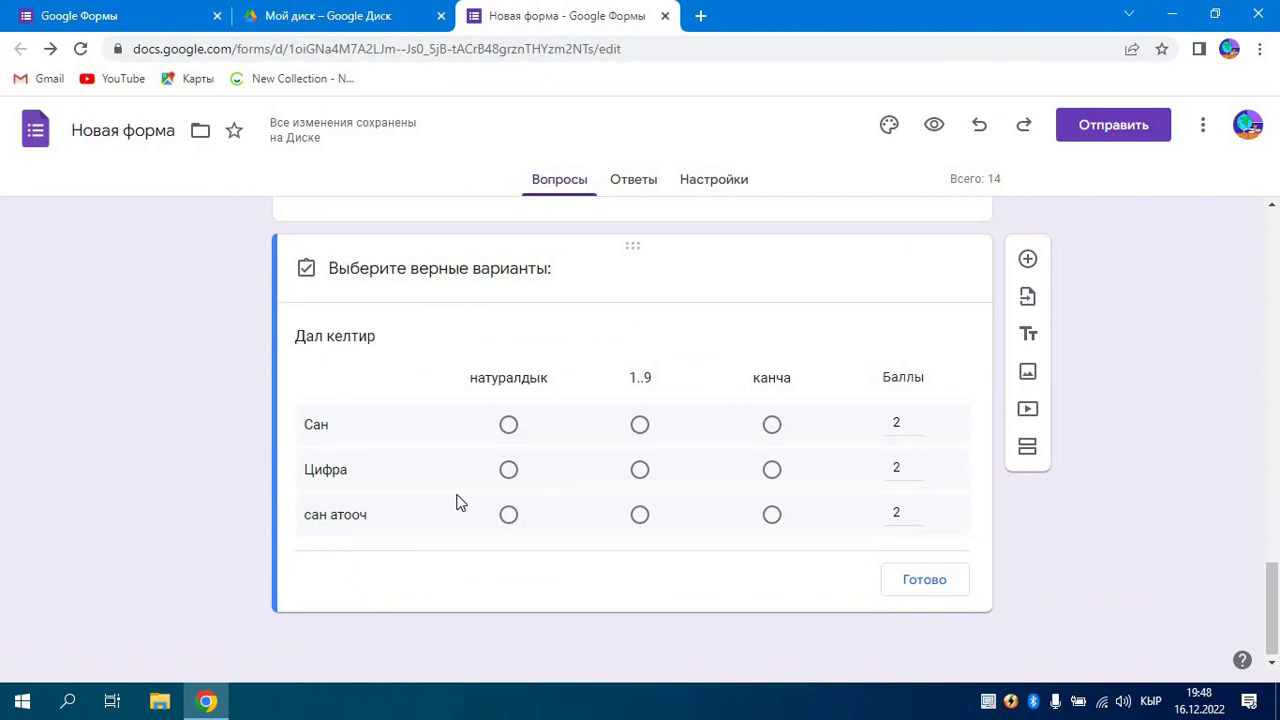
click(509, 425)
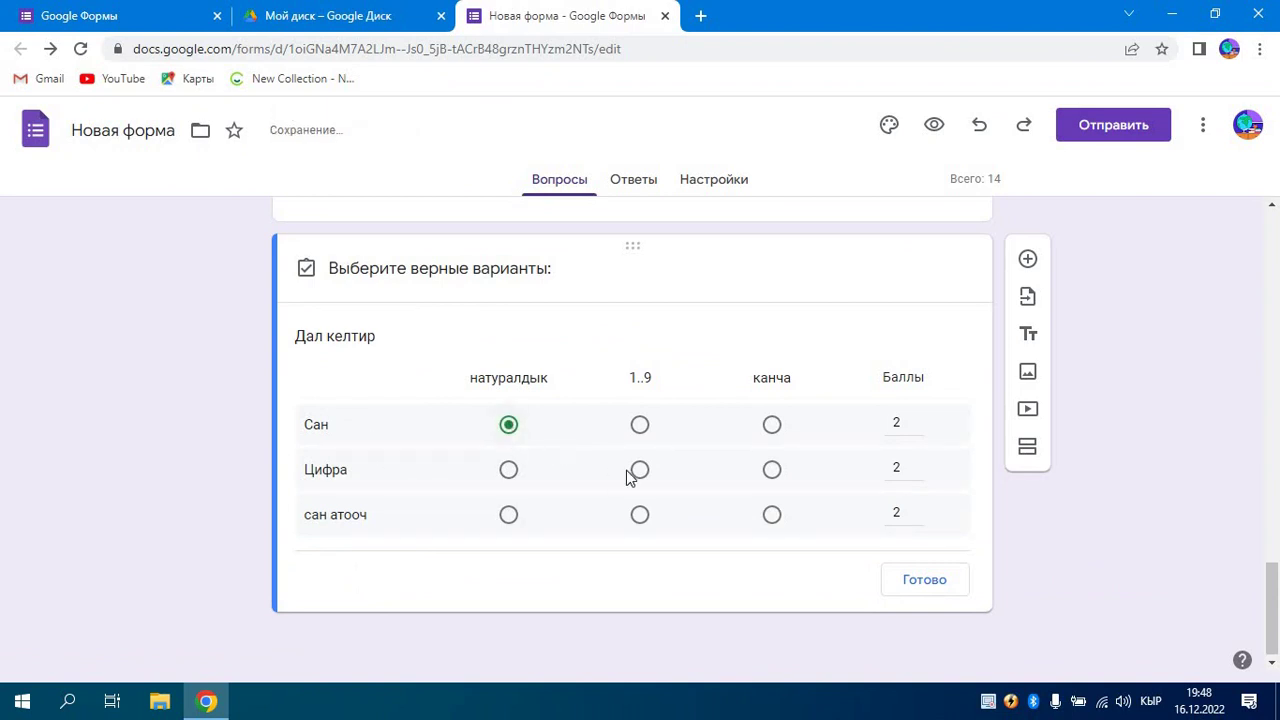
click(640, 470)
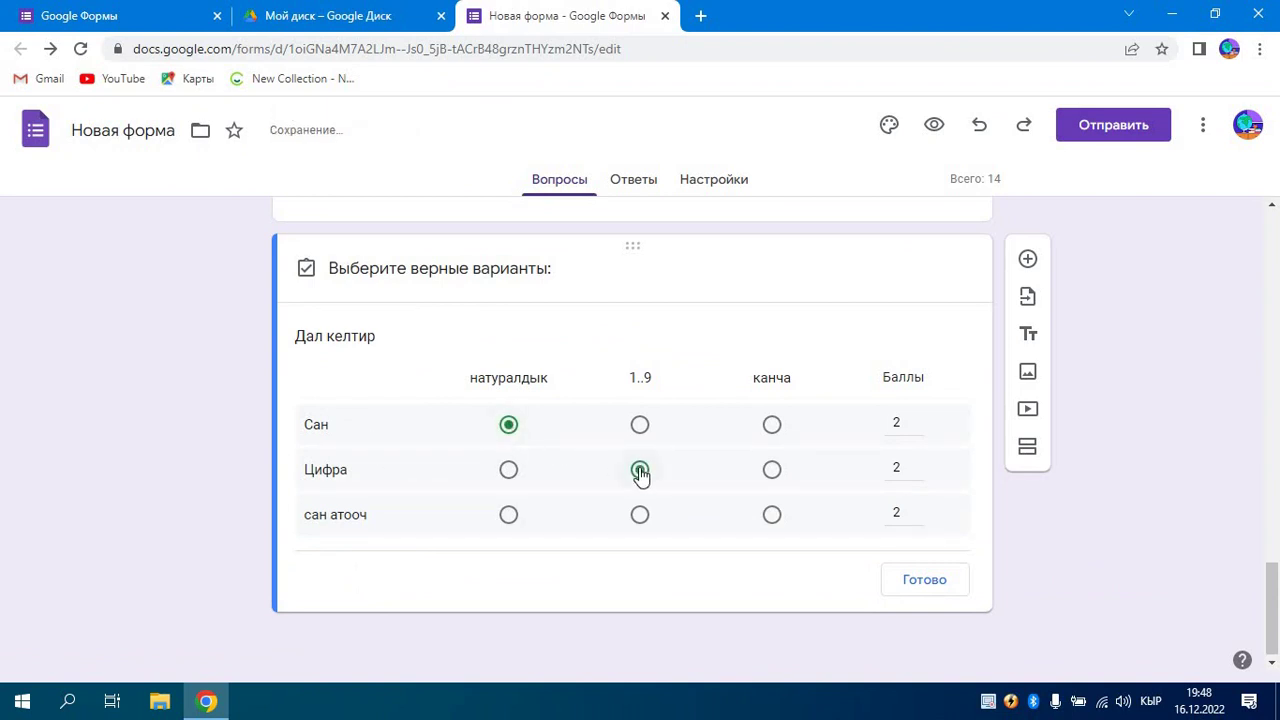
click(772, 515)
click(925, 588)
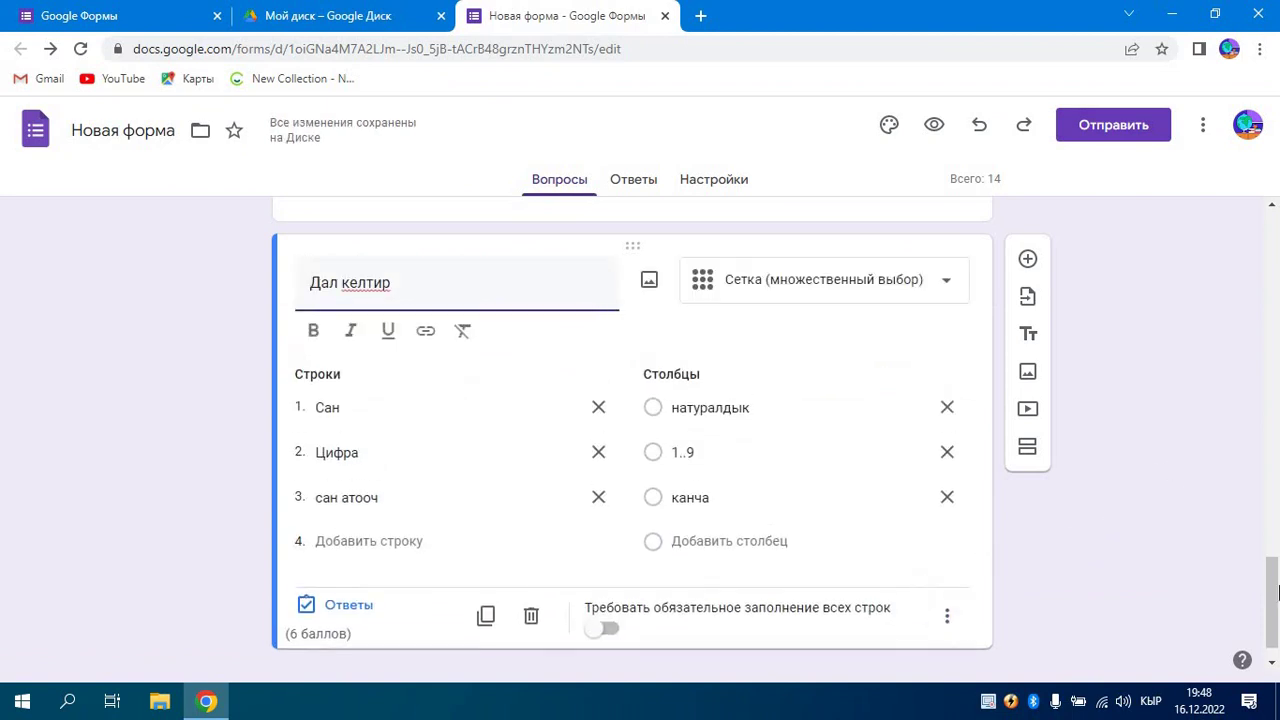
- Add a question below the grid and word it "Абанын температурасы канча градуста суу тоңот?"
click(1030, 260)
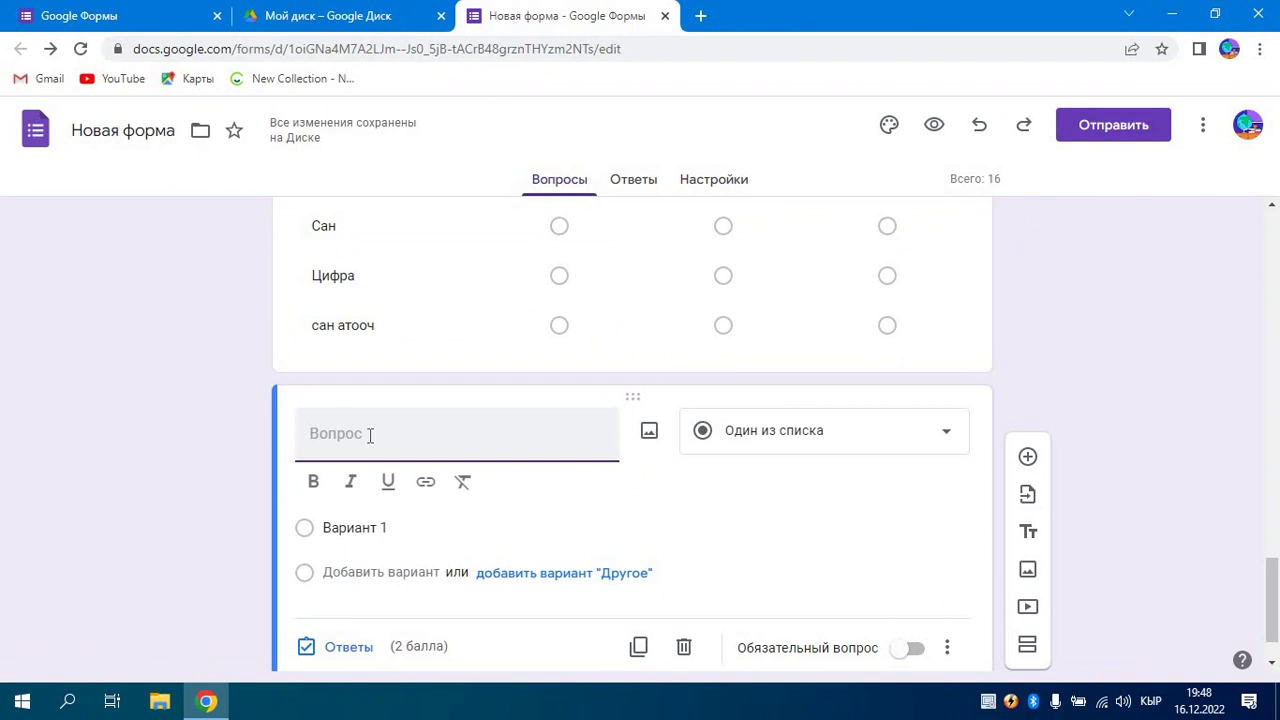
text(Абанын темпер)
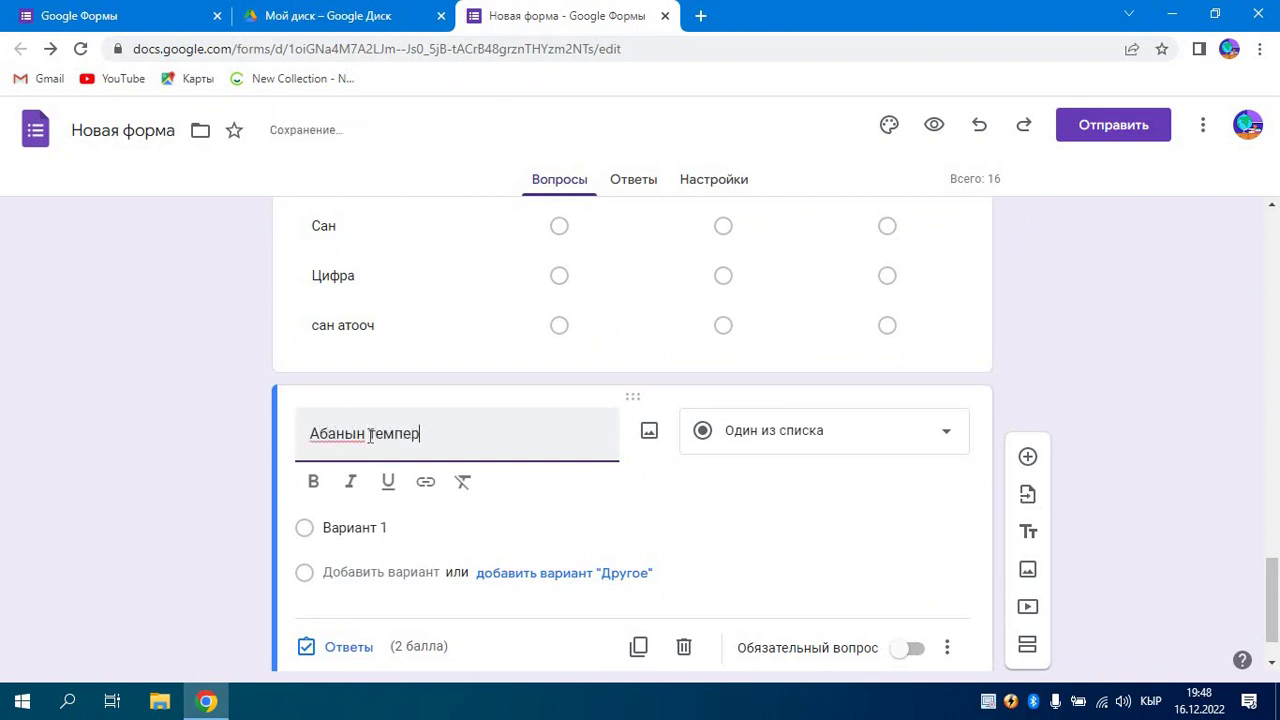
text(и)
text(атурасы )
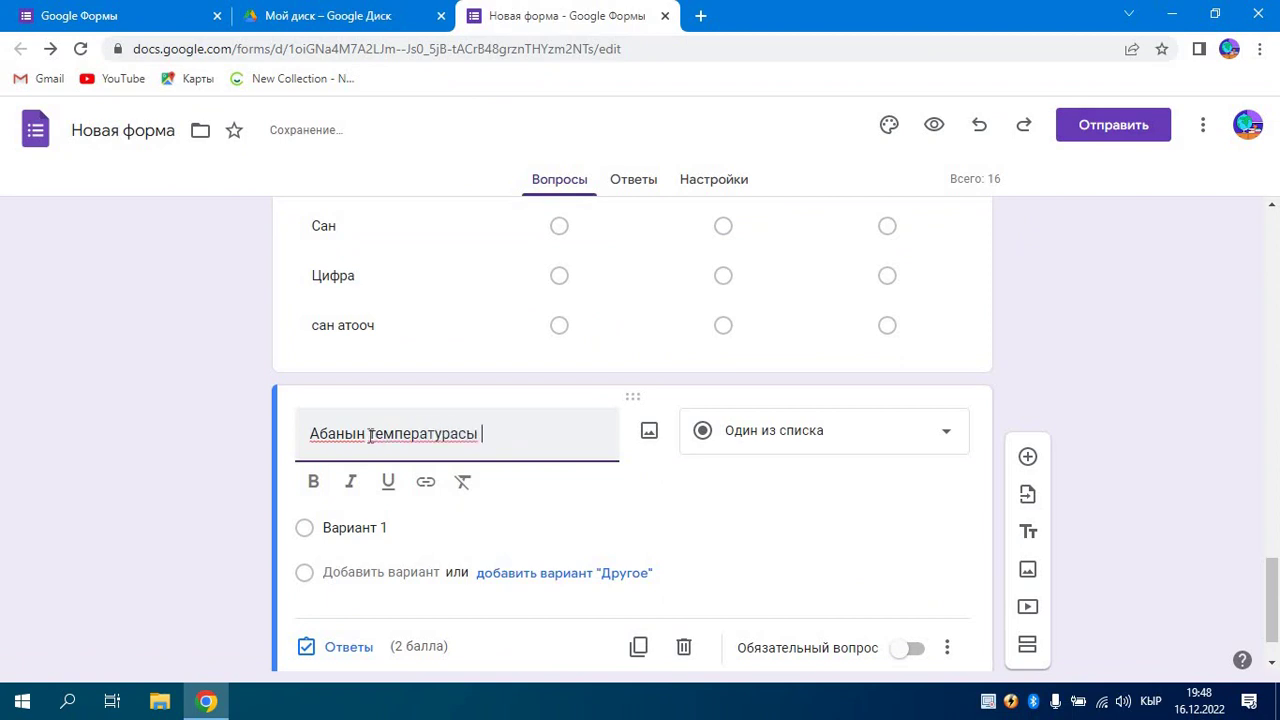
text(суук )
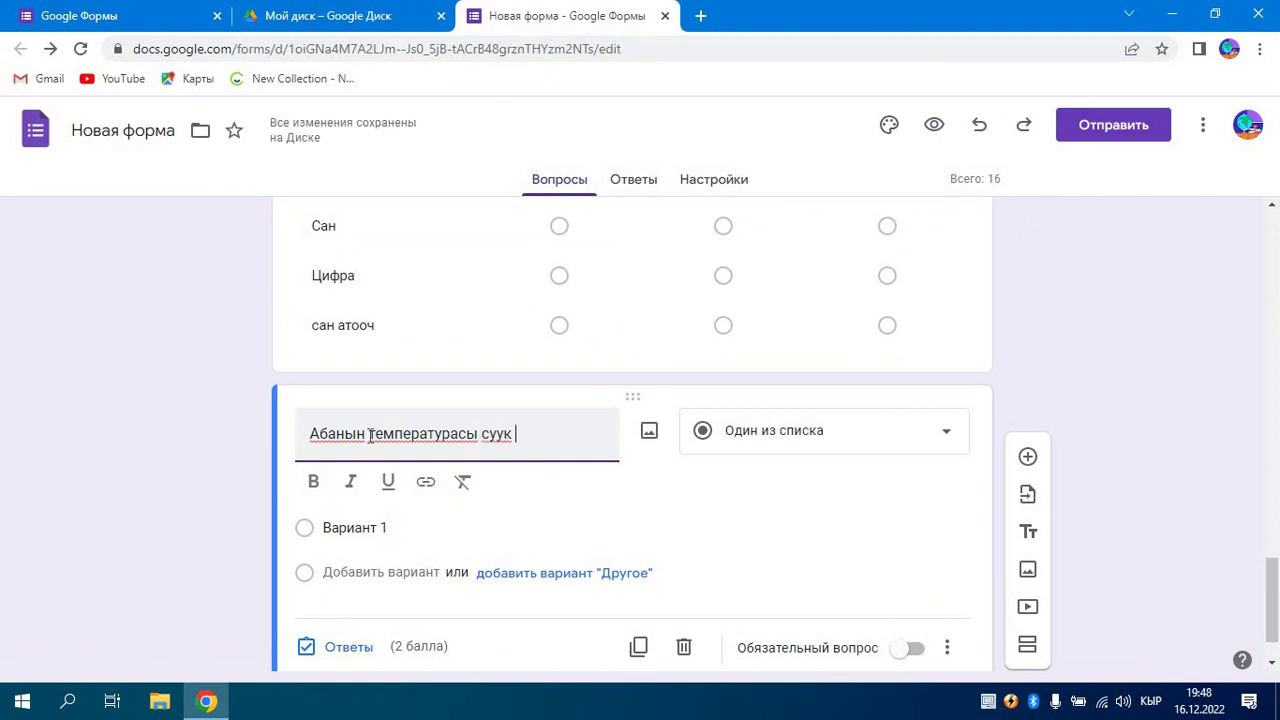
text(бол)
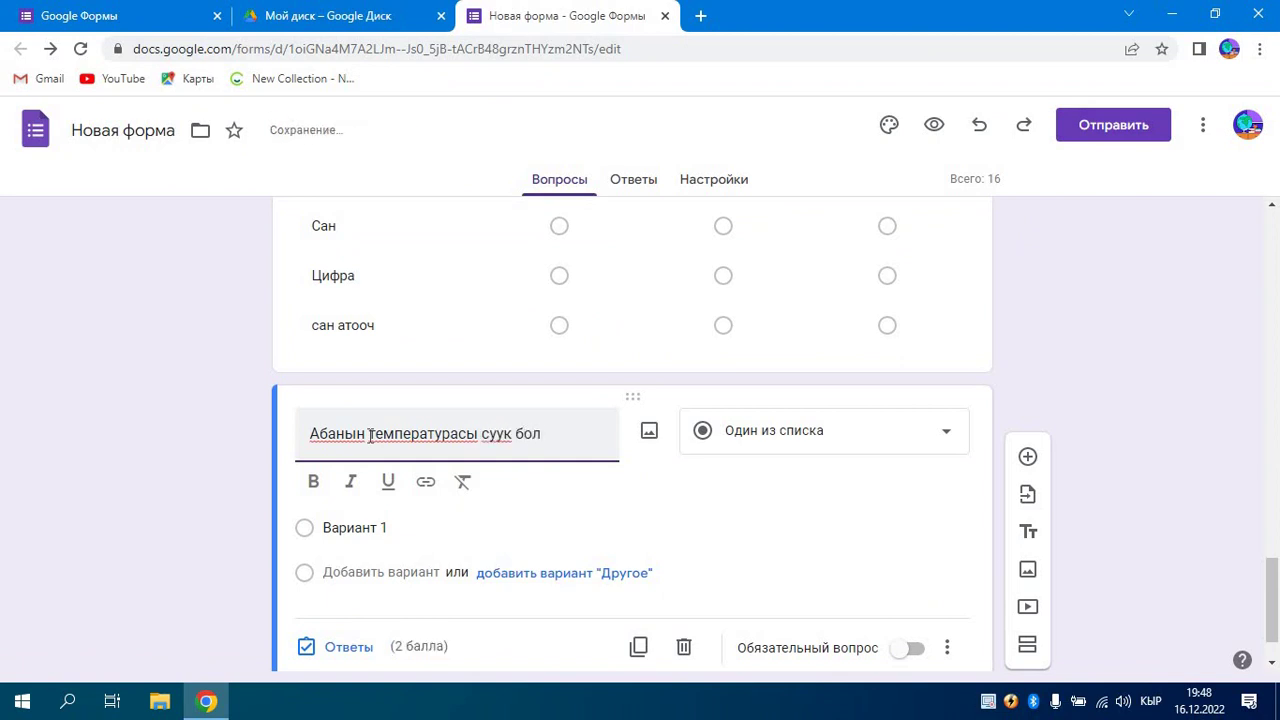
key(BackSpace)
key(BackSpace)
key(BackSpace)
key(BackSpace)
key(BackSpace)
text(канча гру)
text(дуста суу)
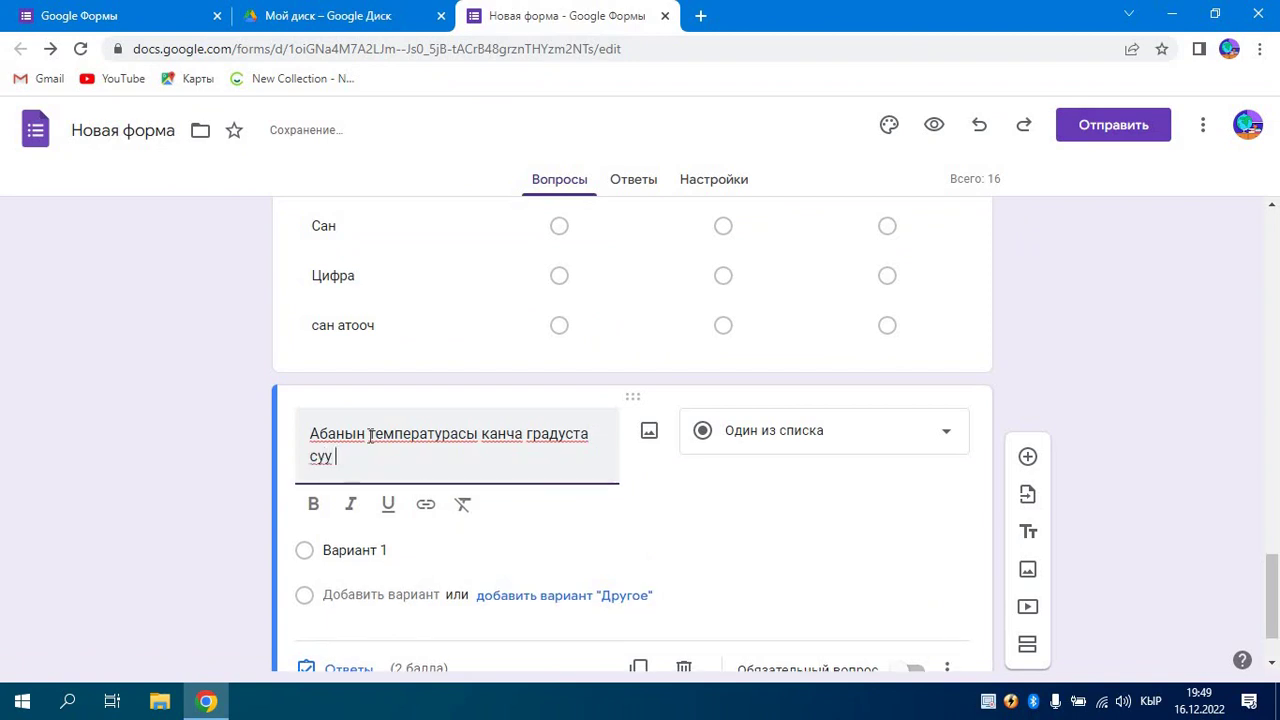
text( тоңот?)
- Change the temperature question's answer type to "Шкала" and set the scale's upper limit to 10
click(336, 548)
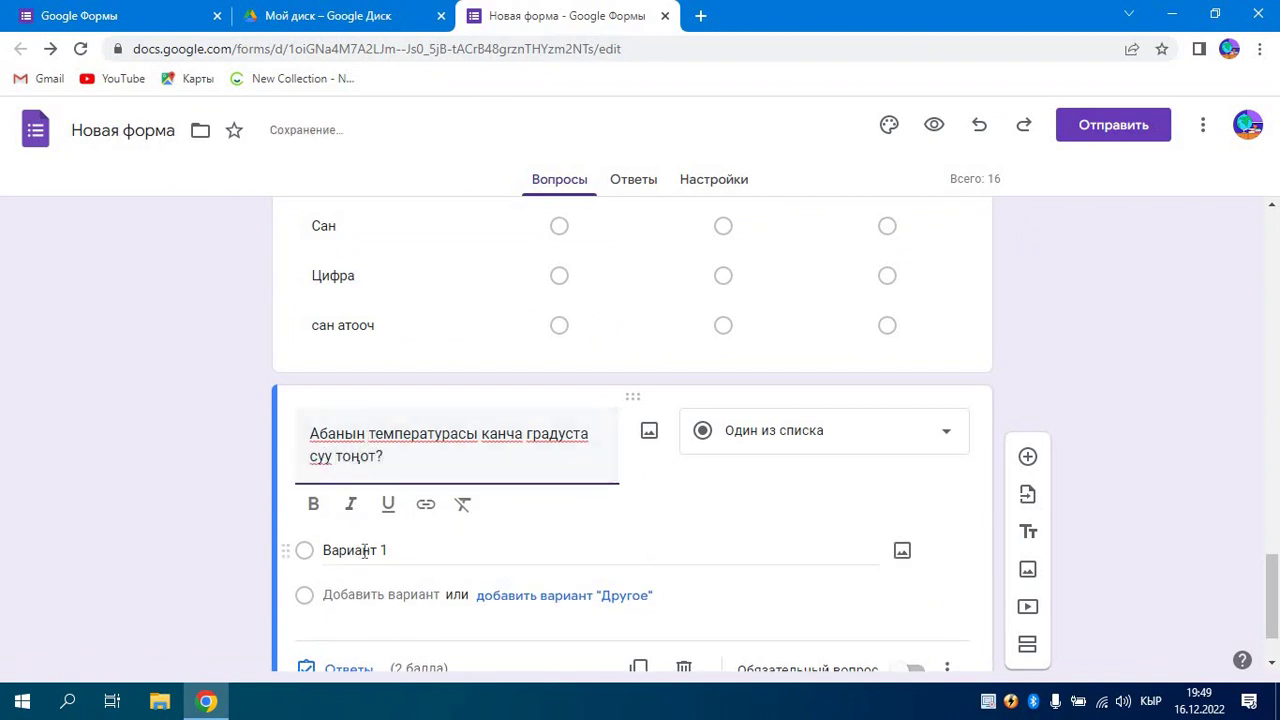
click(942, 433)
click(790, 470)
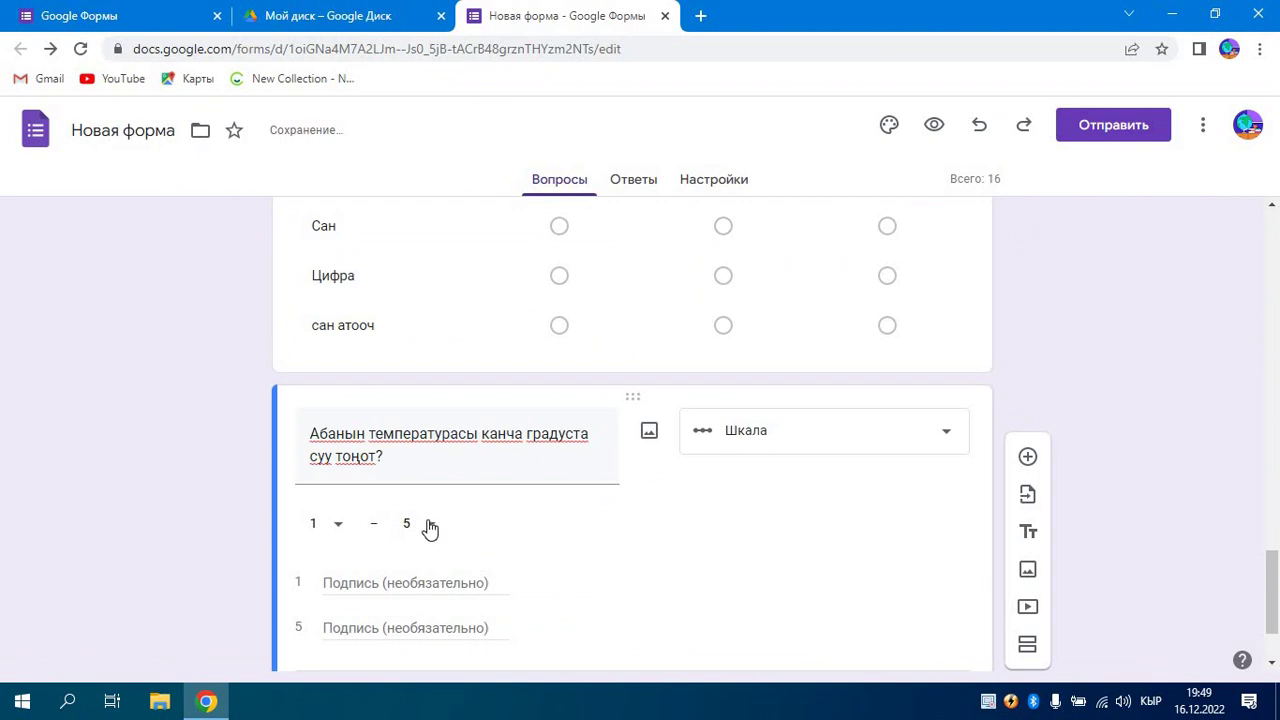
click(428, 527)
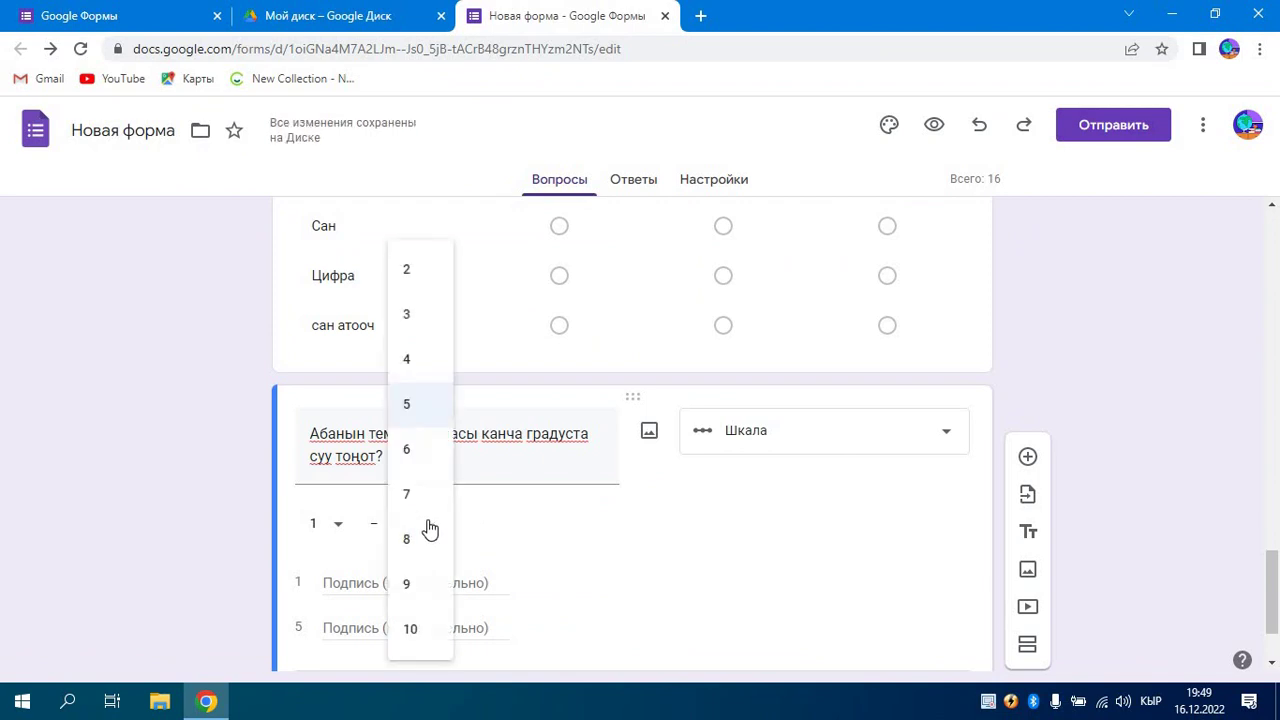
click(419, 630)
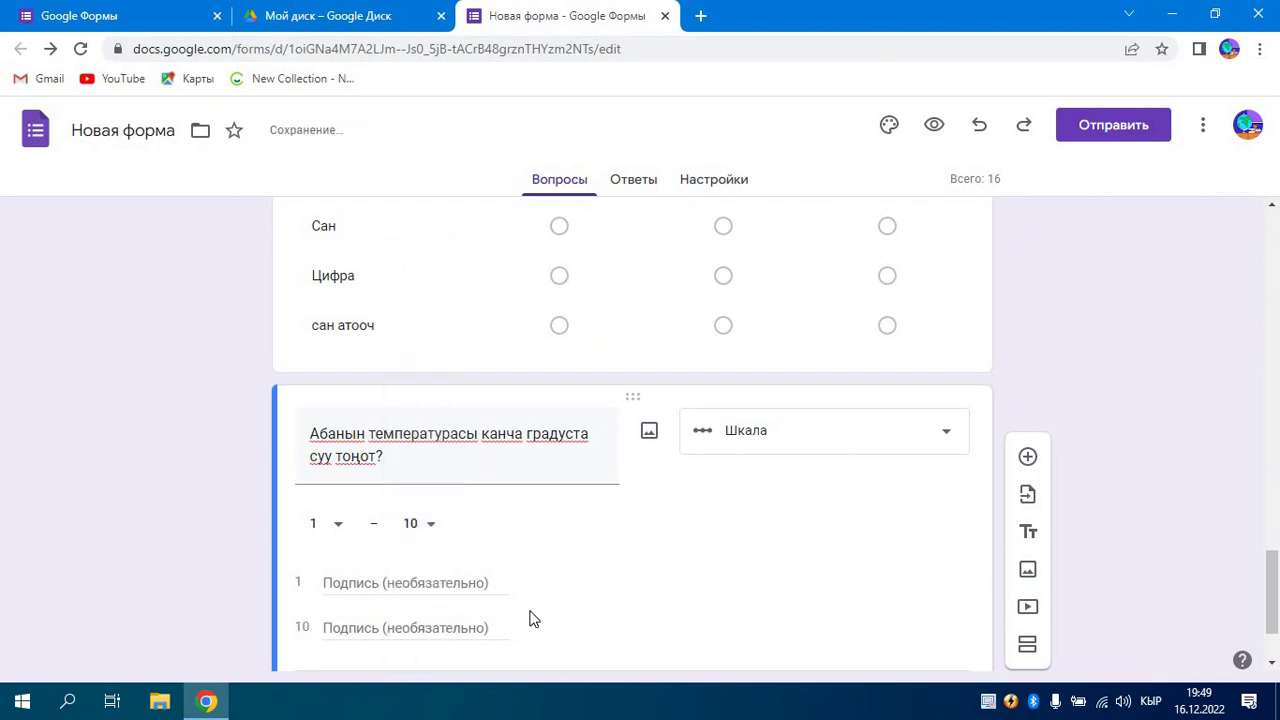
click(456, 583)
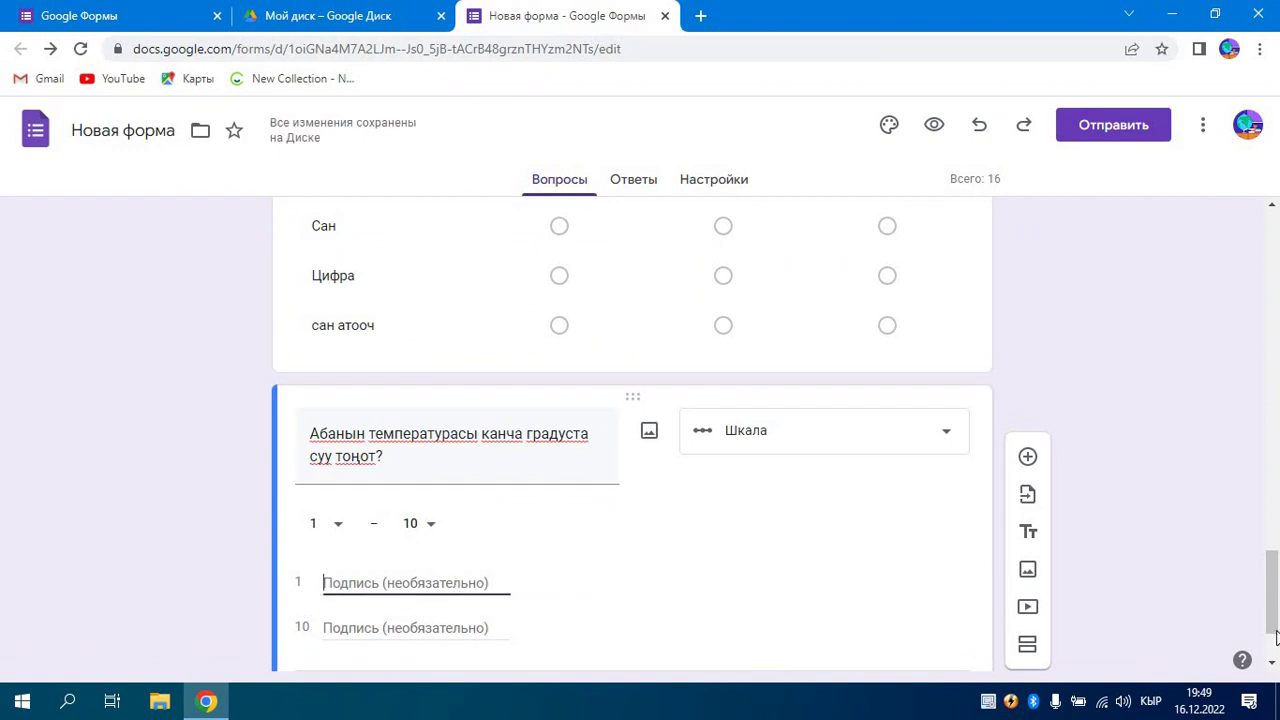
- Add another question below the scale question and word it "Берилгендердин ичинен сын атоочту тапкыла"
click(1272, 662)
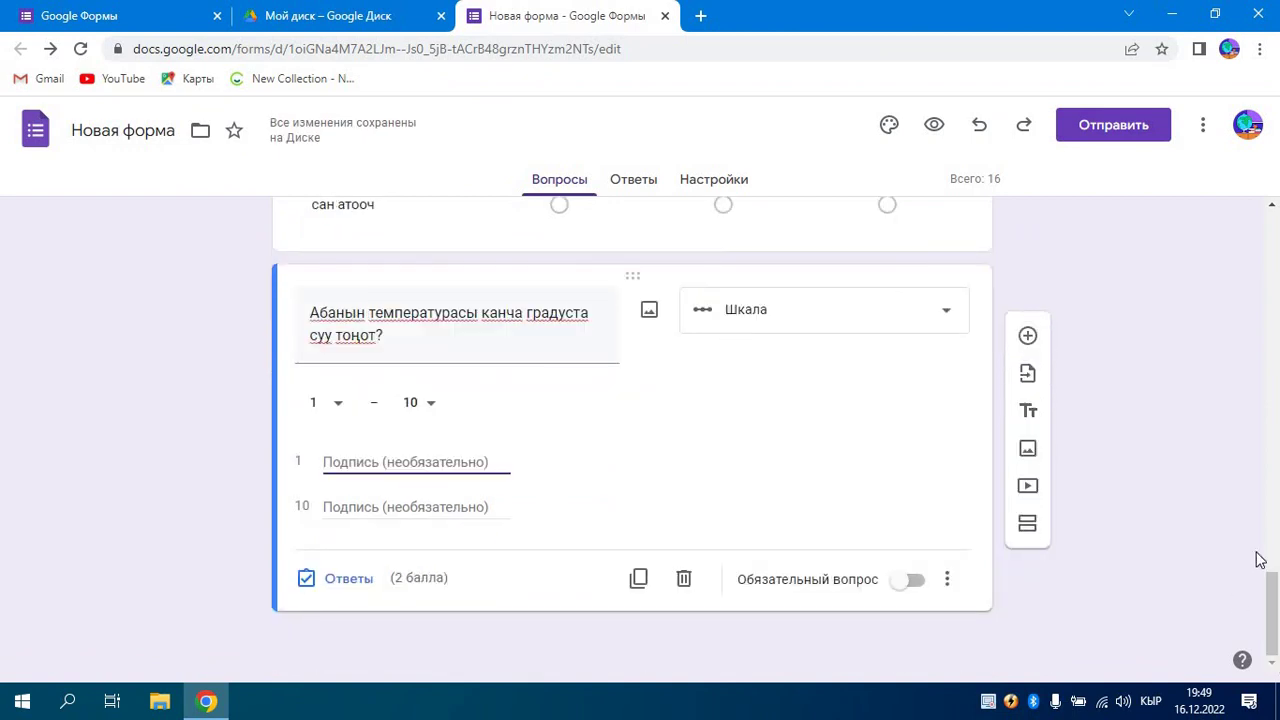
click(1028, 338)
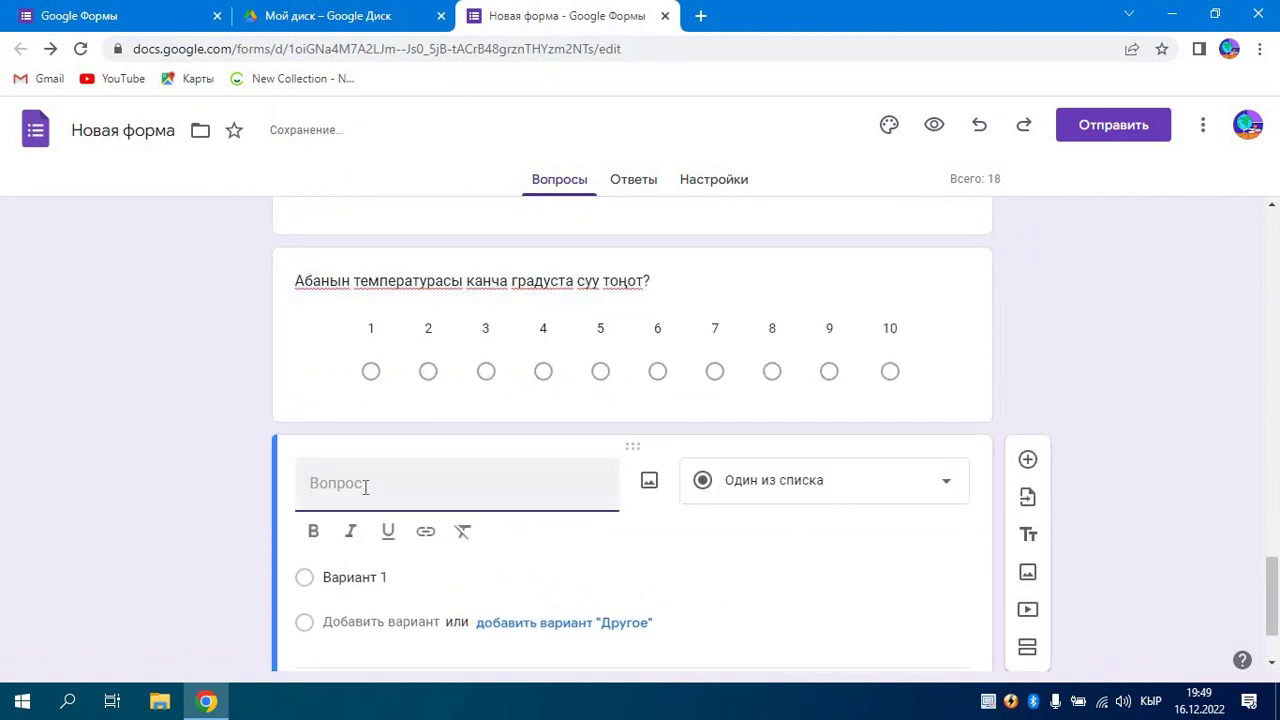
text(Бе)
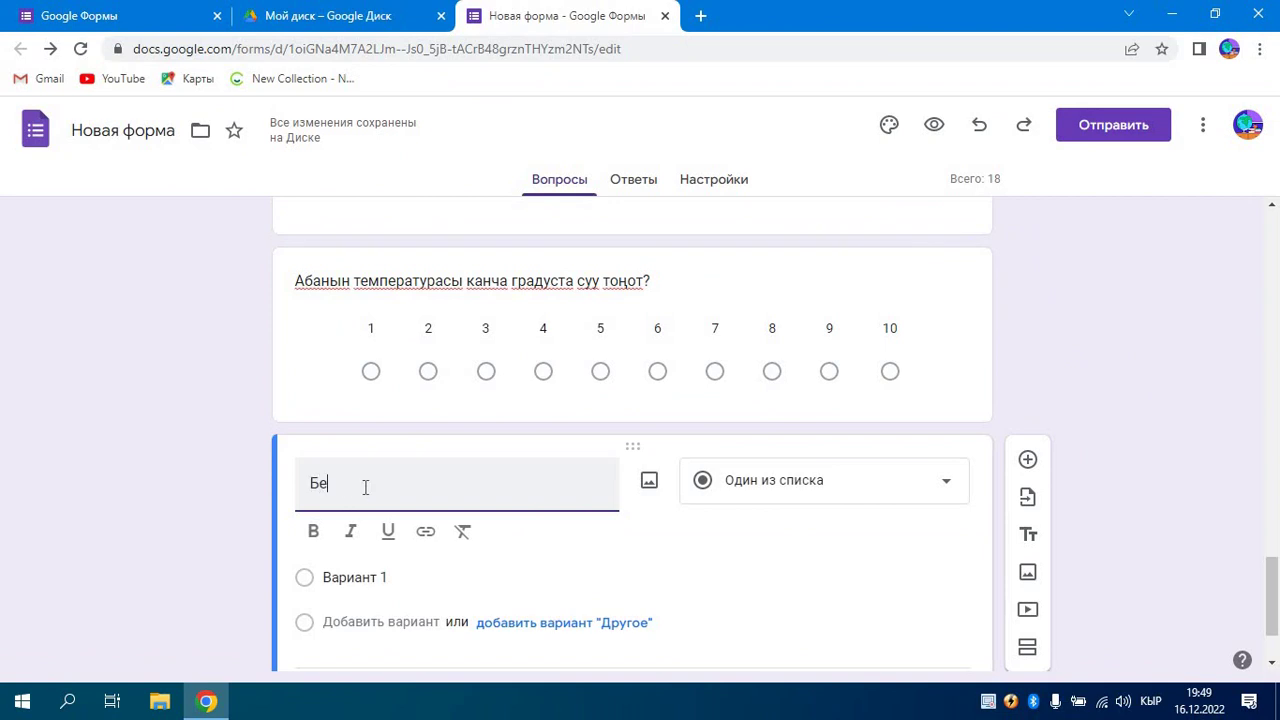
text(рилген)
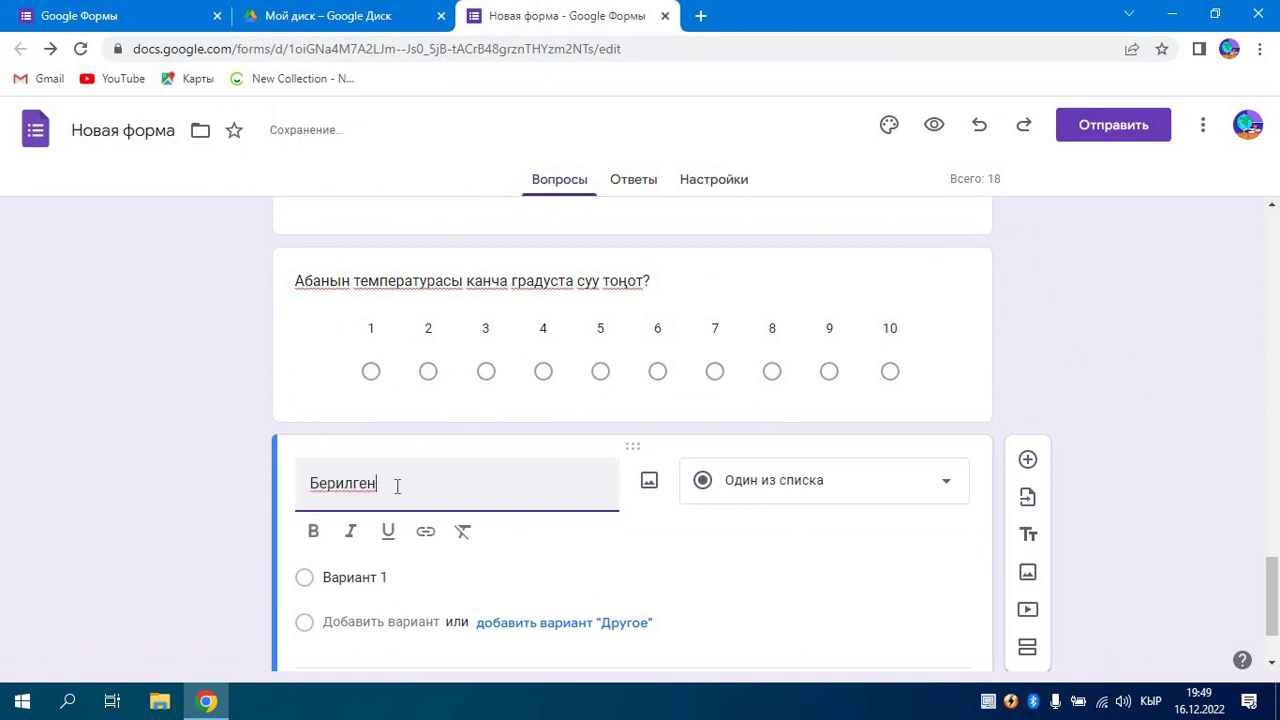
text(дер)
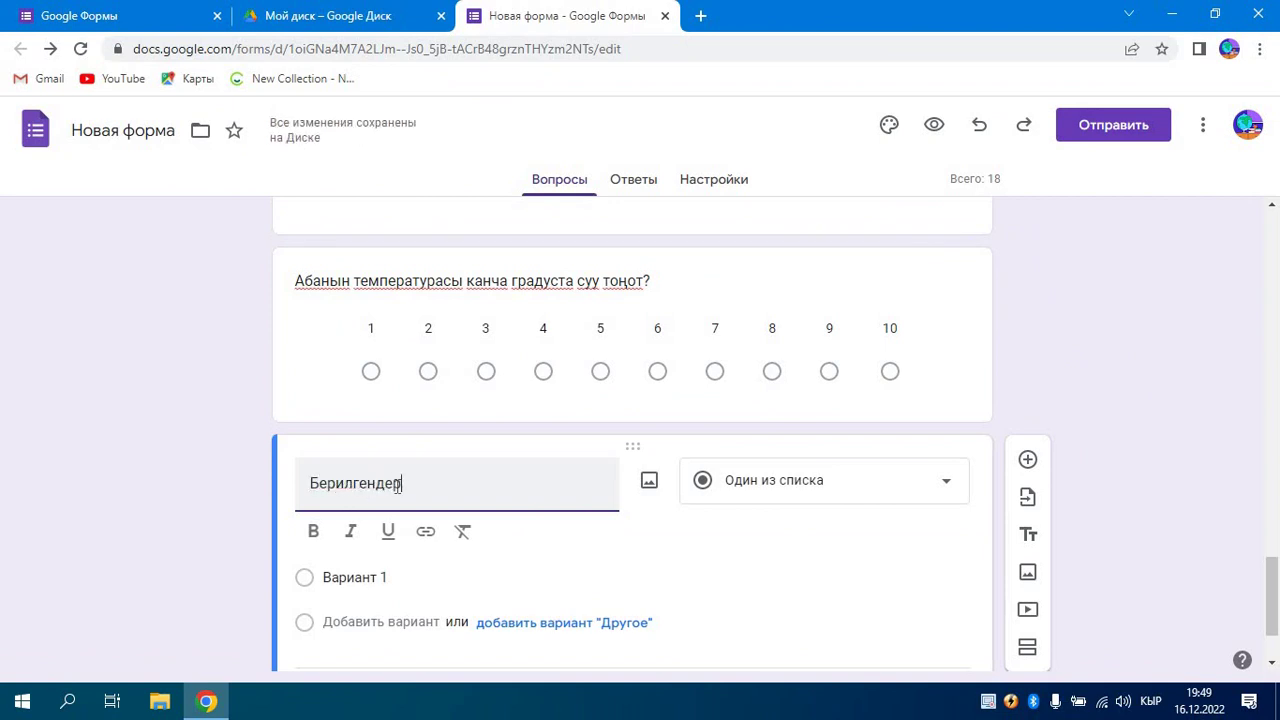
text(дин ичинне)
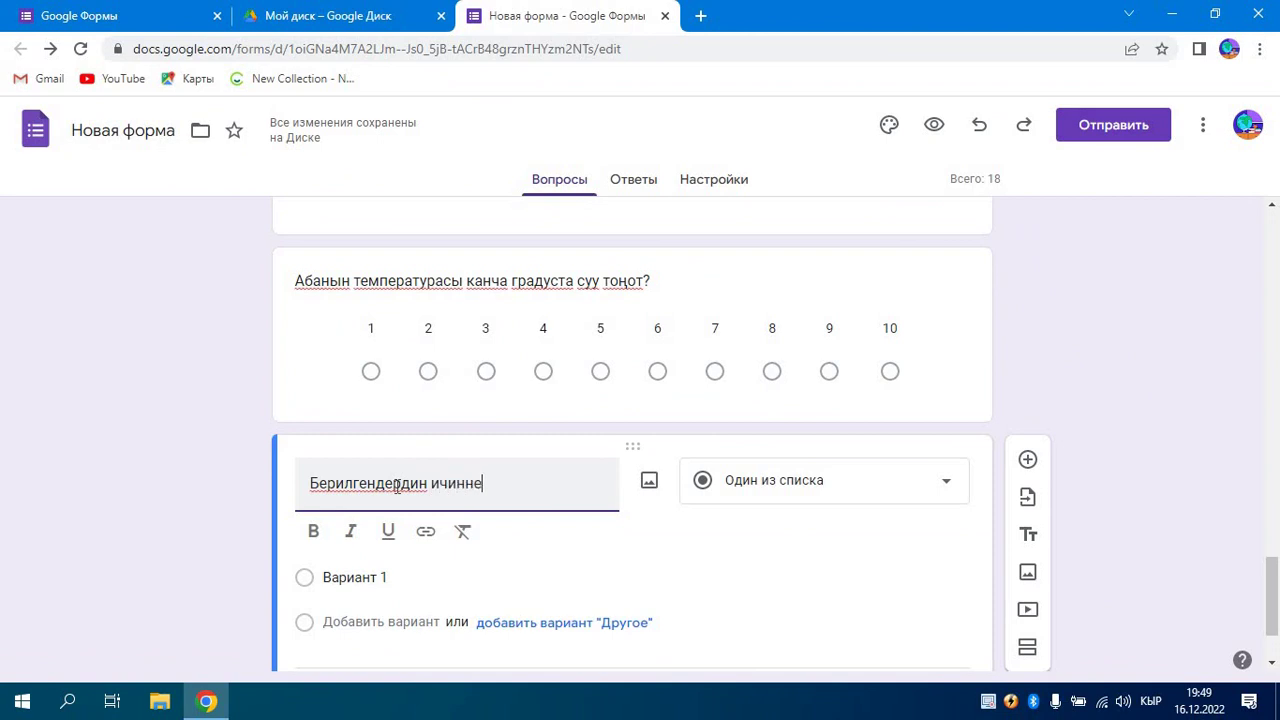
key(BackSpace)
key(BackSpace)
text(енен)
key(BackSpace)
key(BackSpace)
text(с)
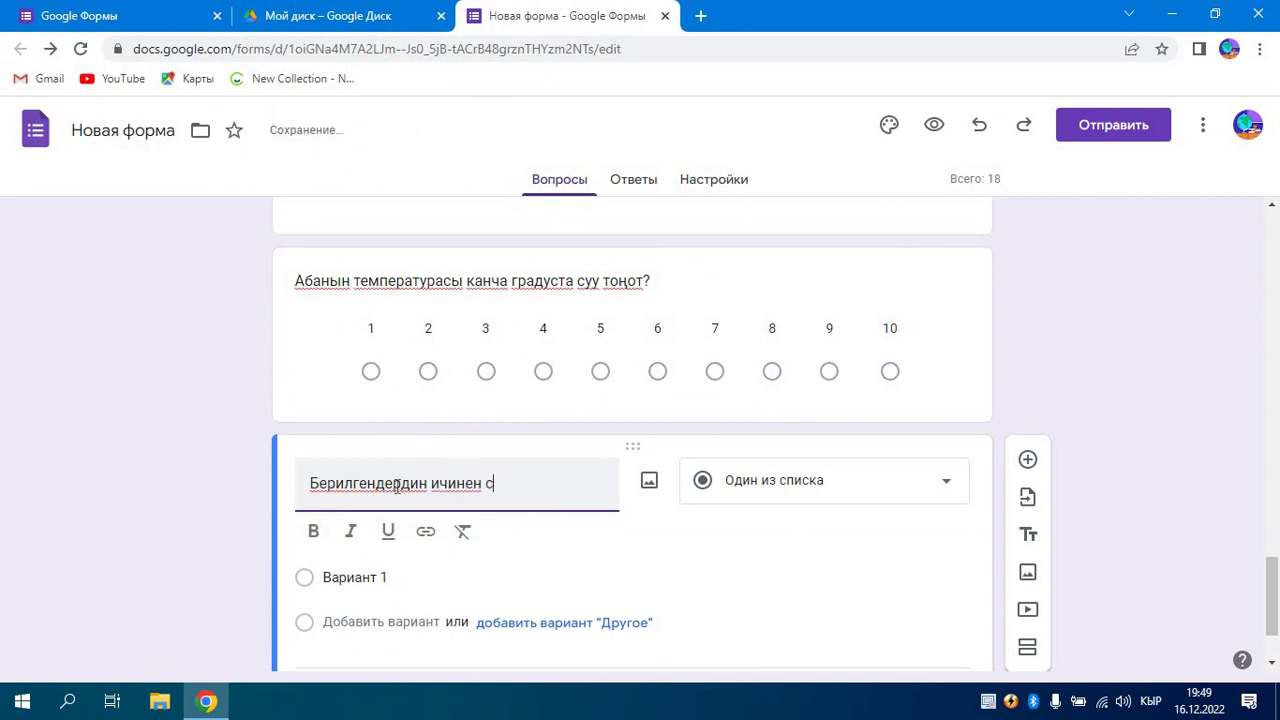
text(ын атоочту тапкылу)
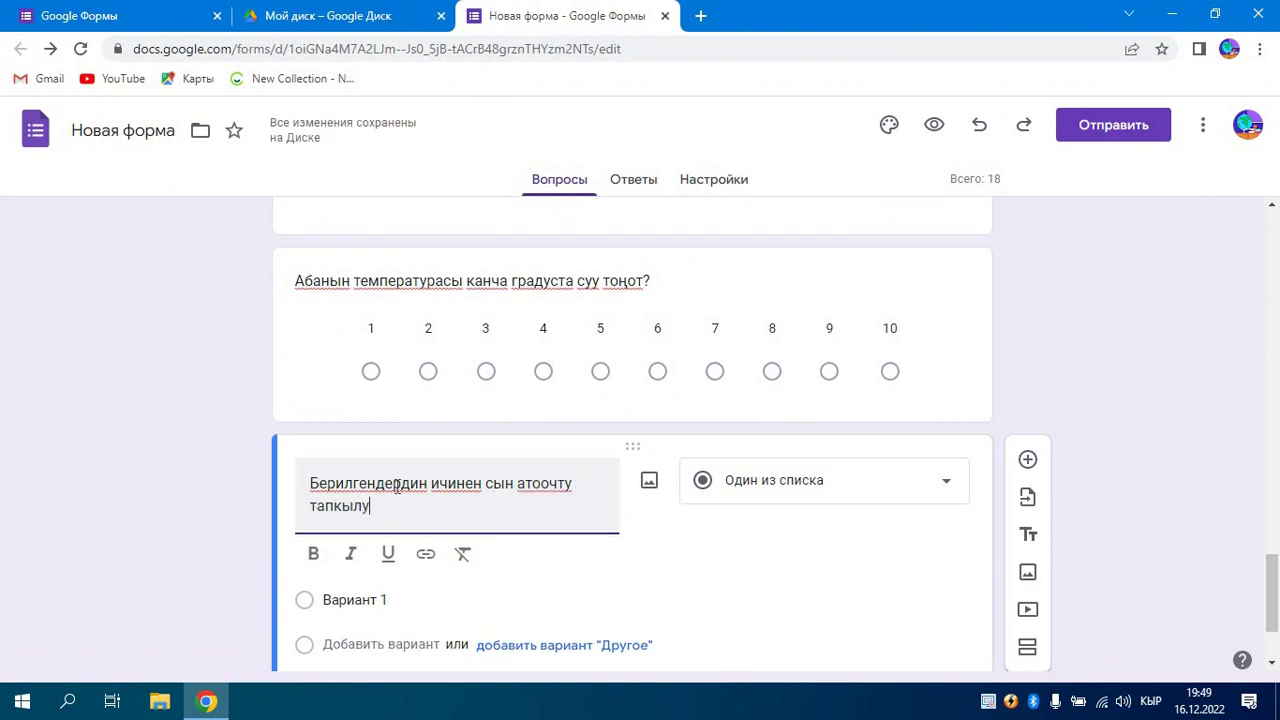
key(BackSpace)
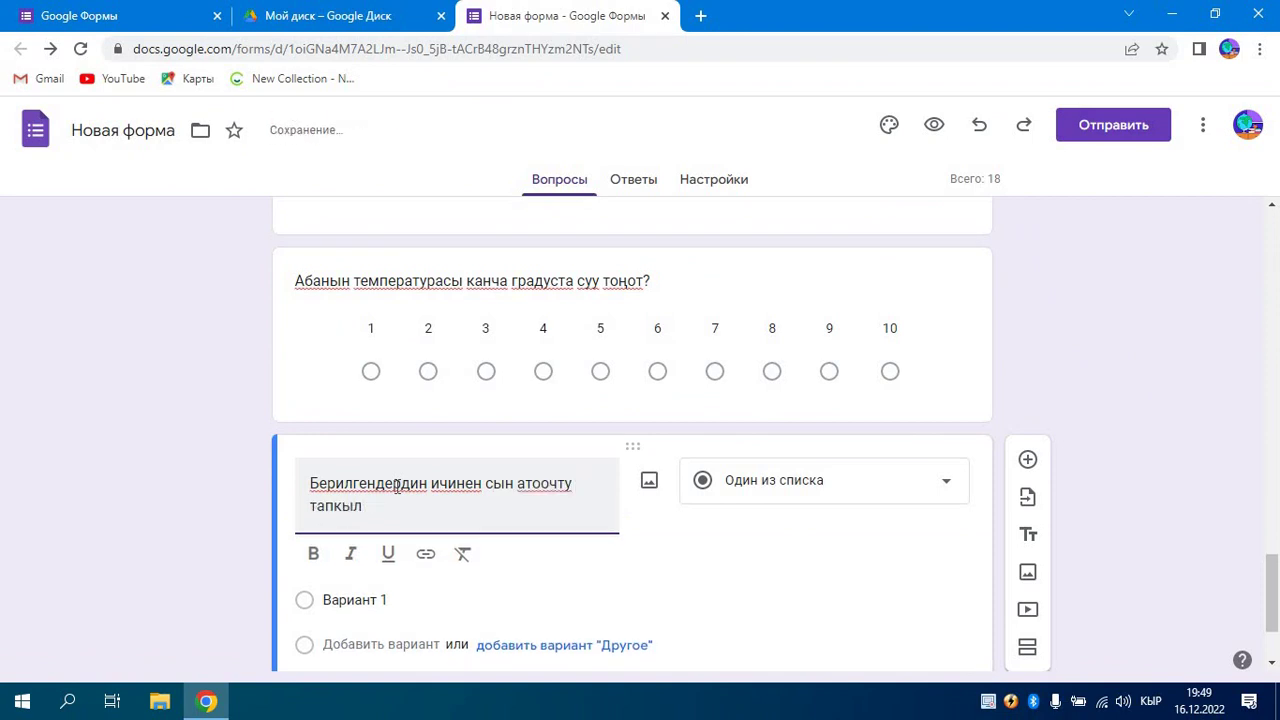
text(а)
- Change the answer type of the "сын атоочту тапкыла" question to "Раскрывающийся список"
click(376, 600)
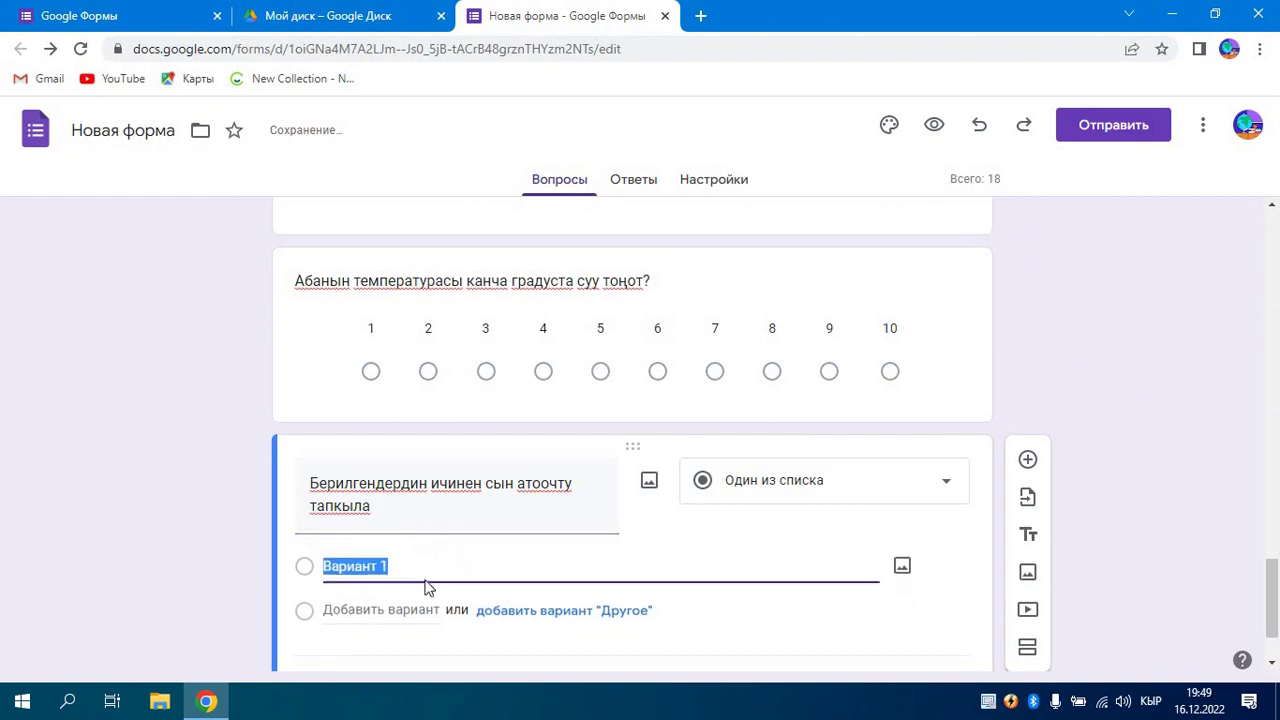
click(946, 485)
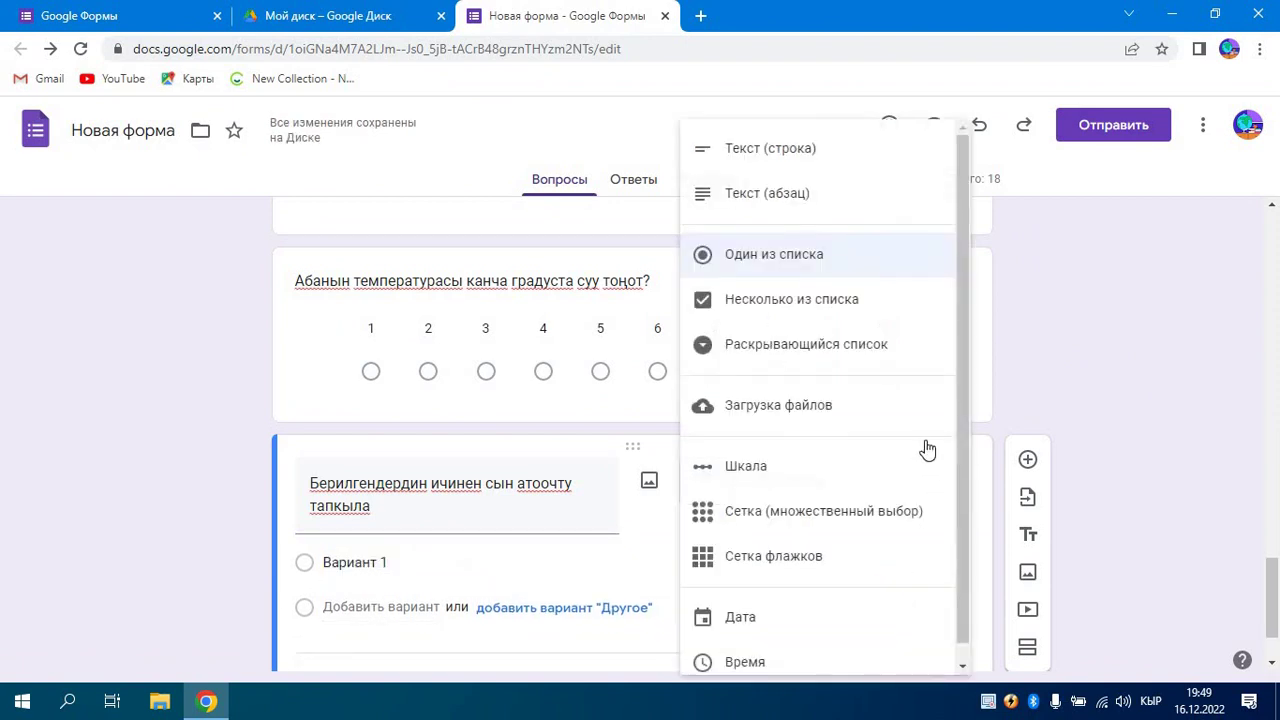
click(806, 345)
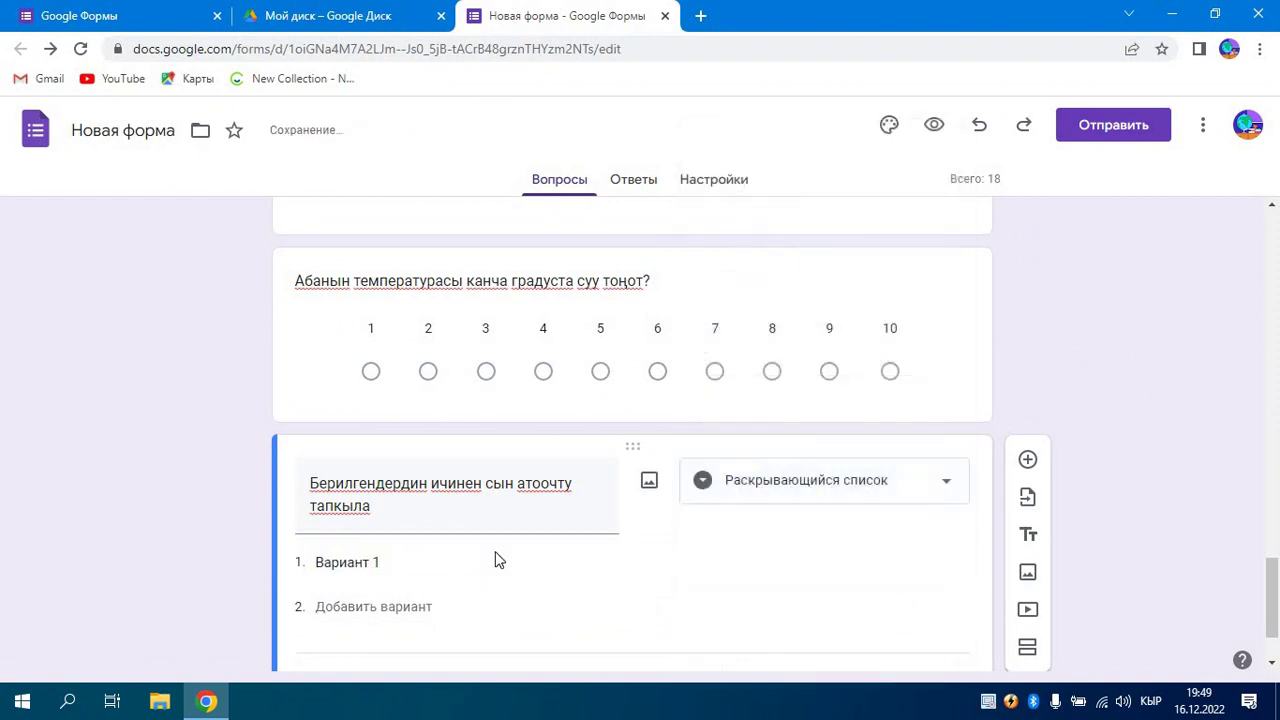
- Enter the dropdown options "алма", "сары", "машина", "кун" and "түн" for the "сын атоочту тапкыла" question
click(380, 562)
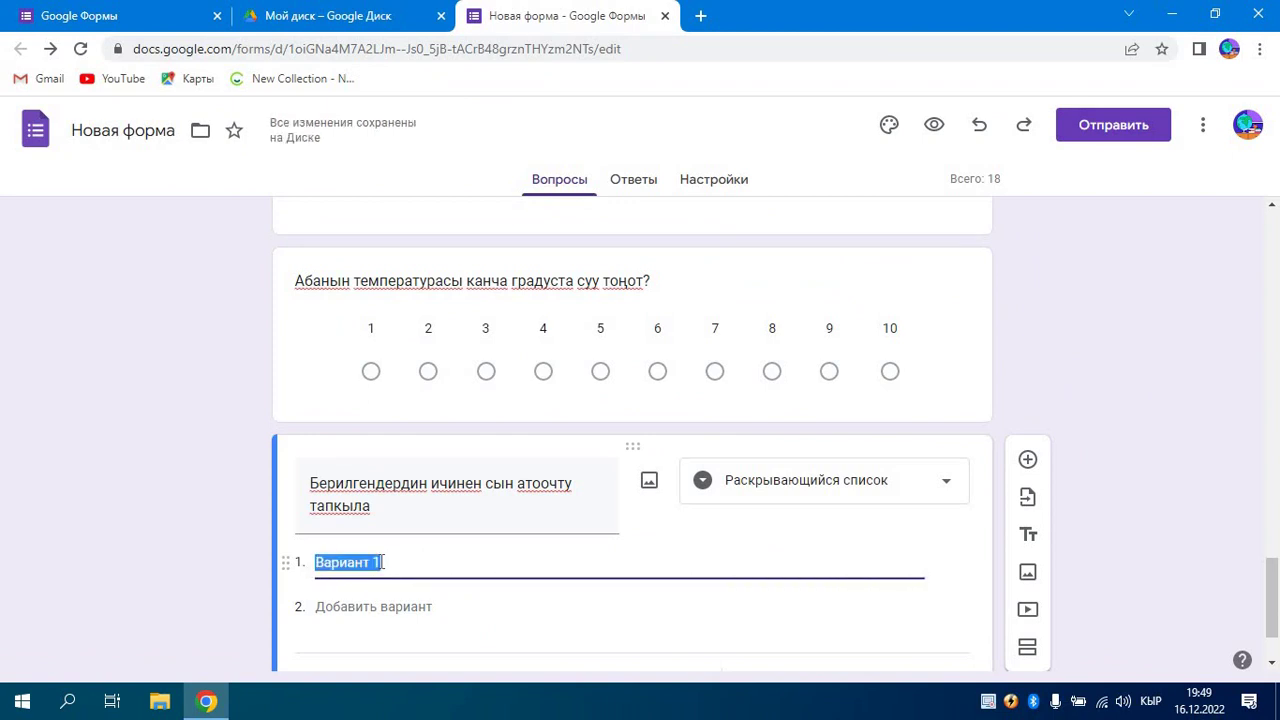
text(алма)
key(Return)
text(сары)
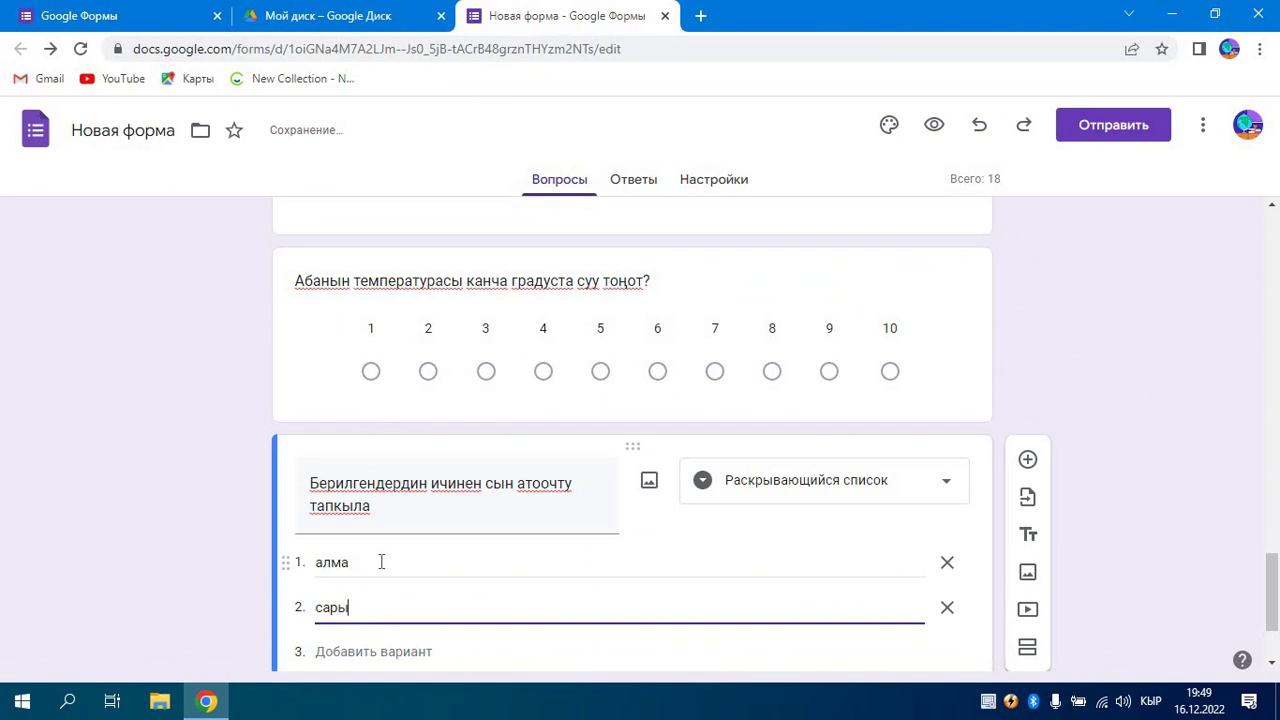
key(Return)
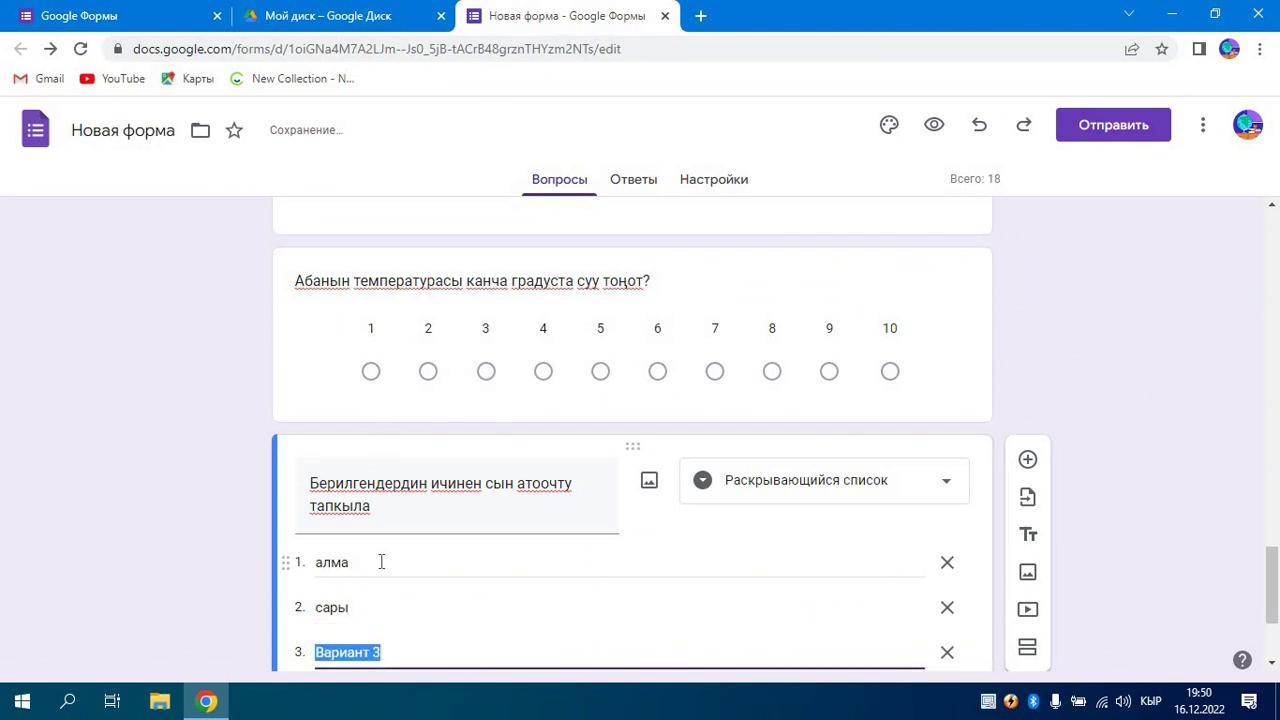
text(машина)
key(Return)
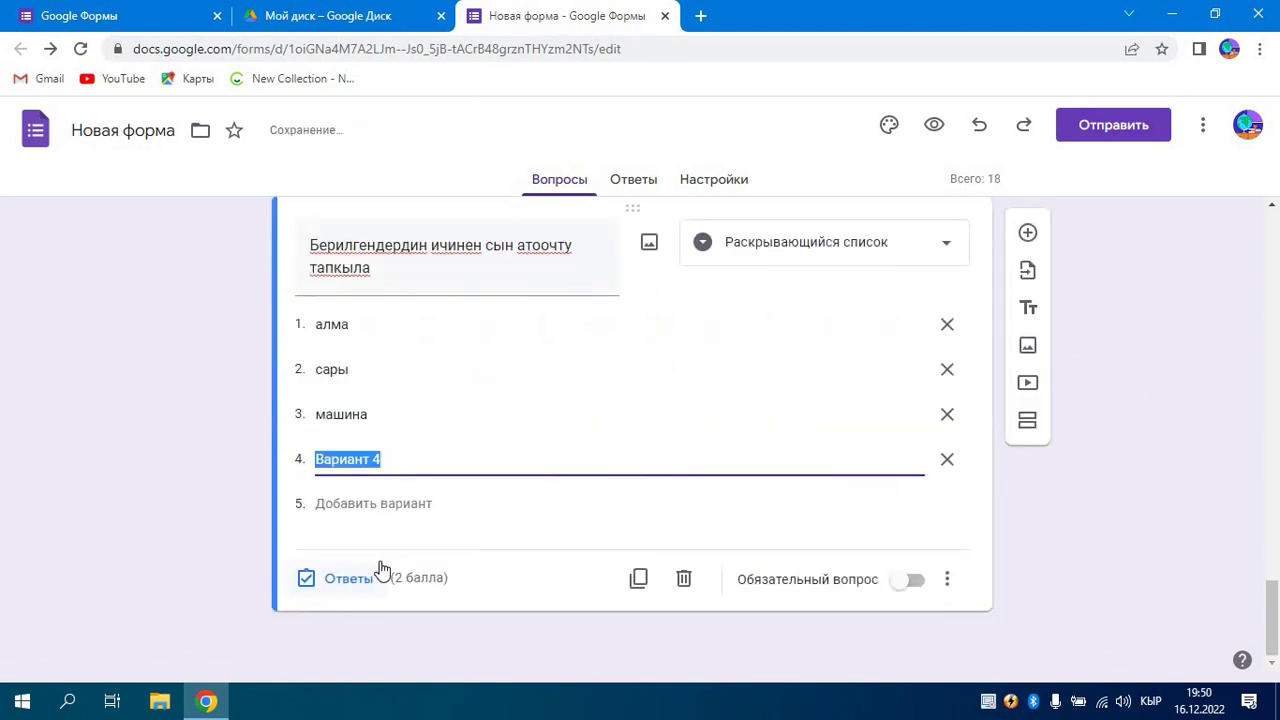
text(кун)
key(Return)
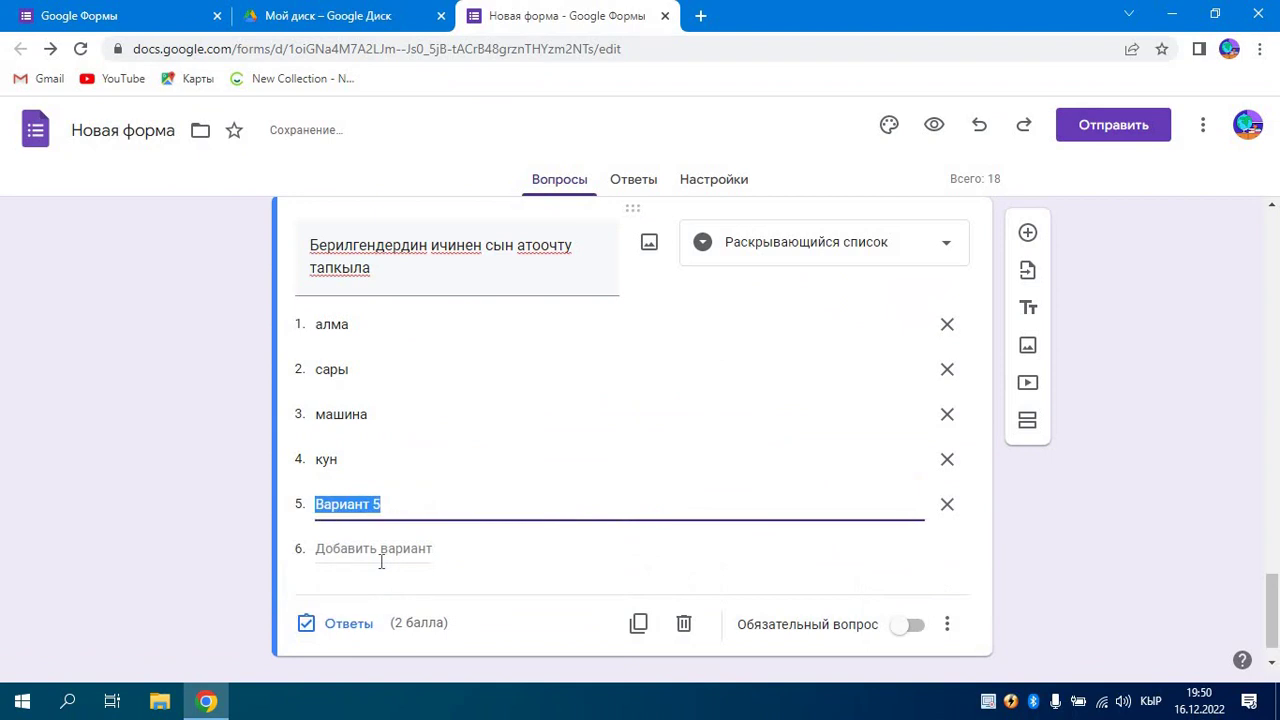
text(түн)
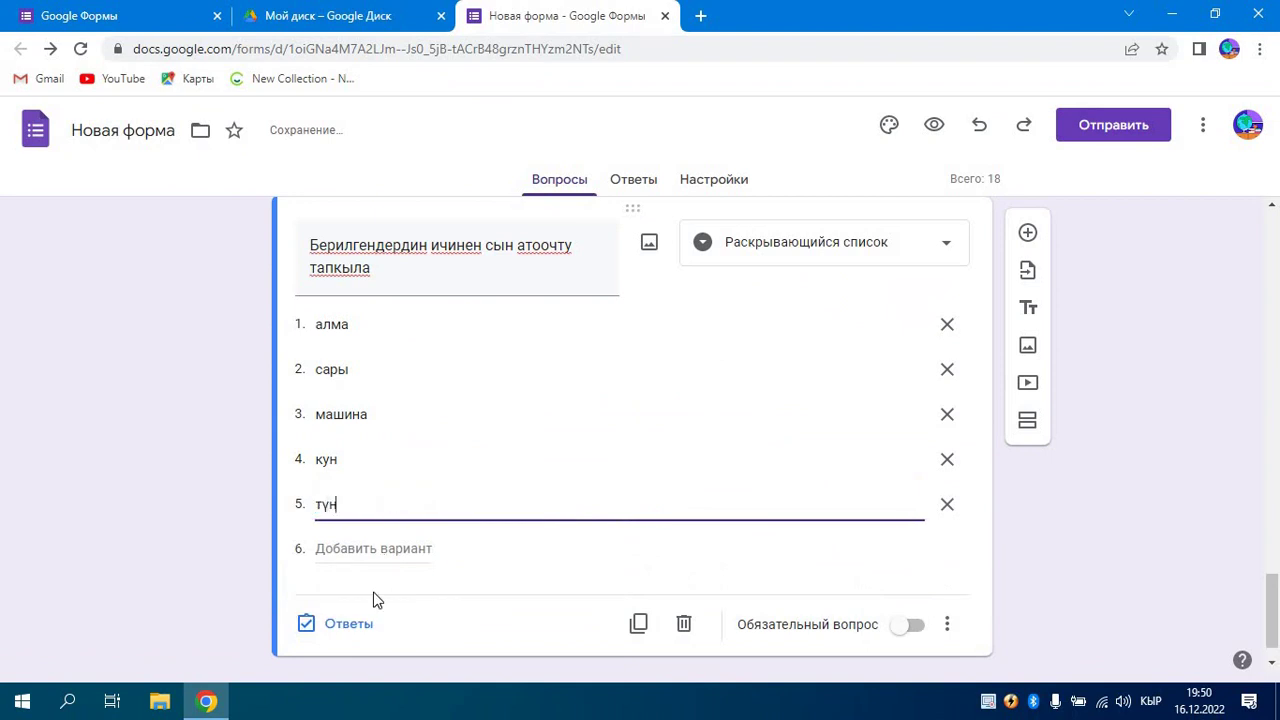
- Mark "сары" as the correct answer in the answer key of the "сын атоочту тапкыла" question
click(352, 625)
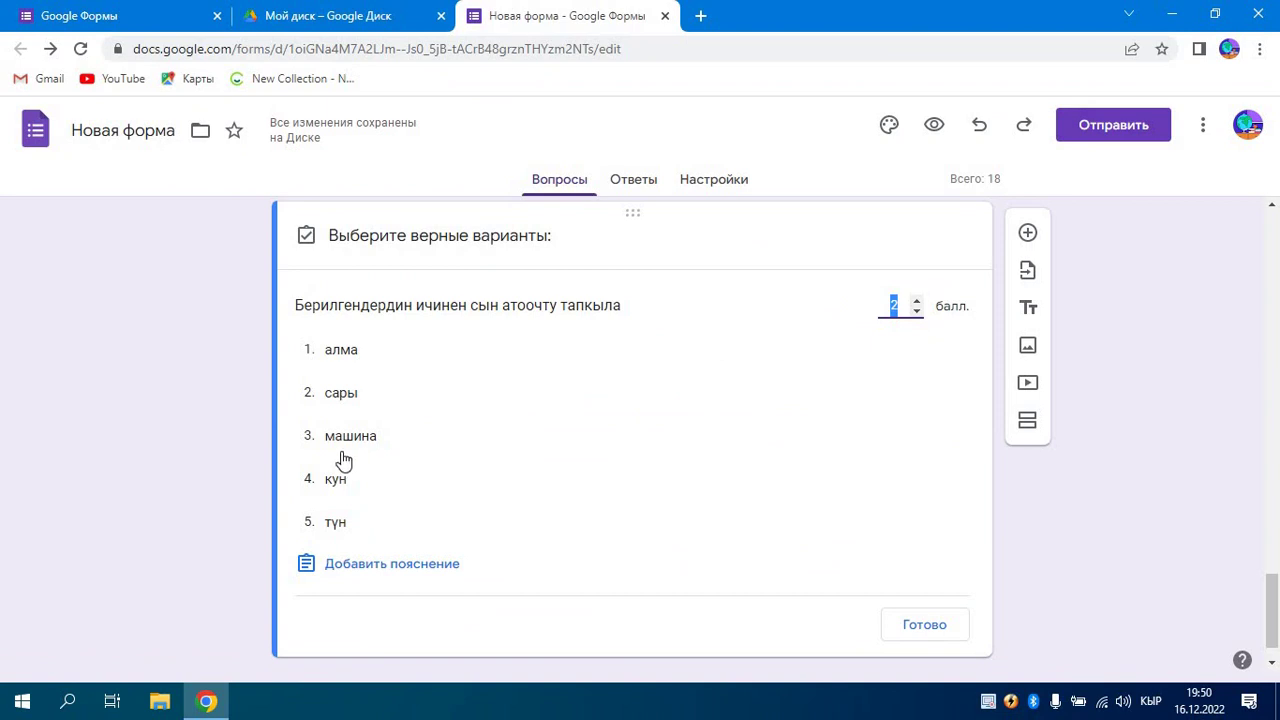
click(309, 397)
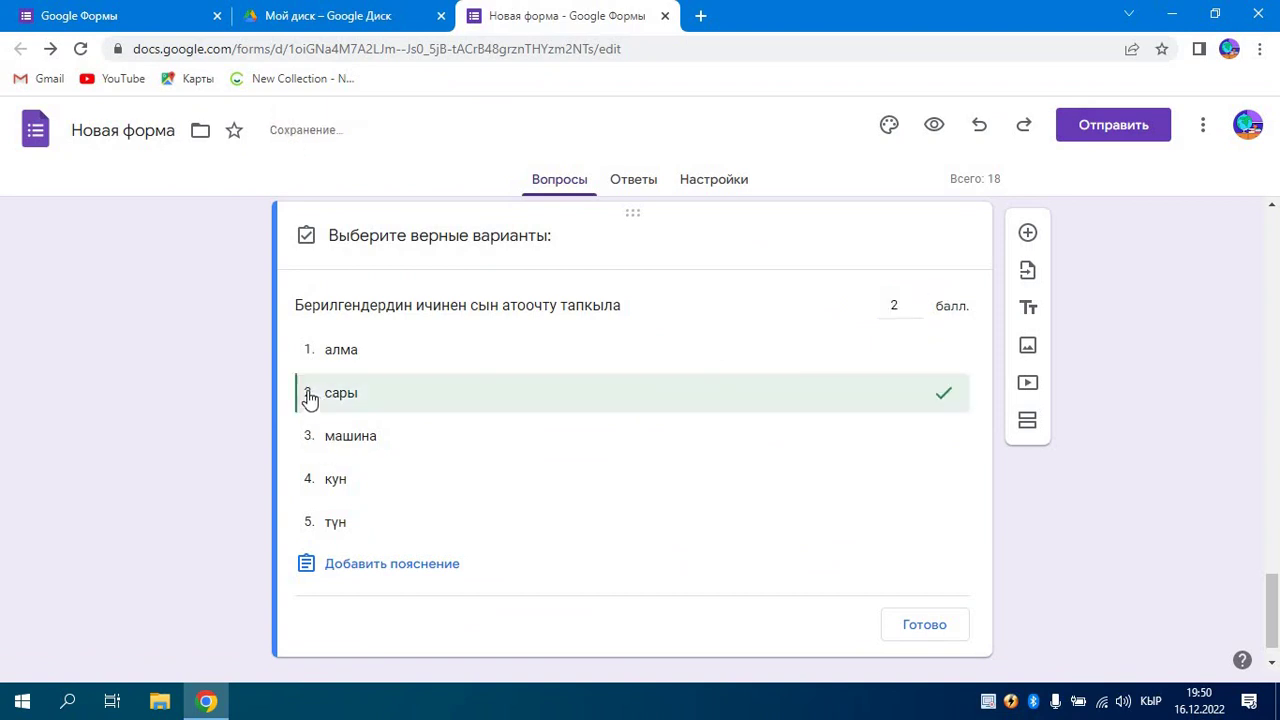
click(925, 627)
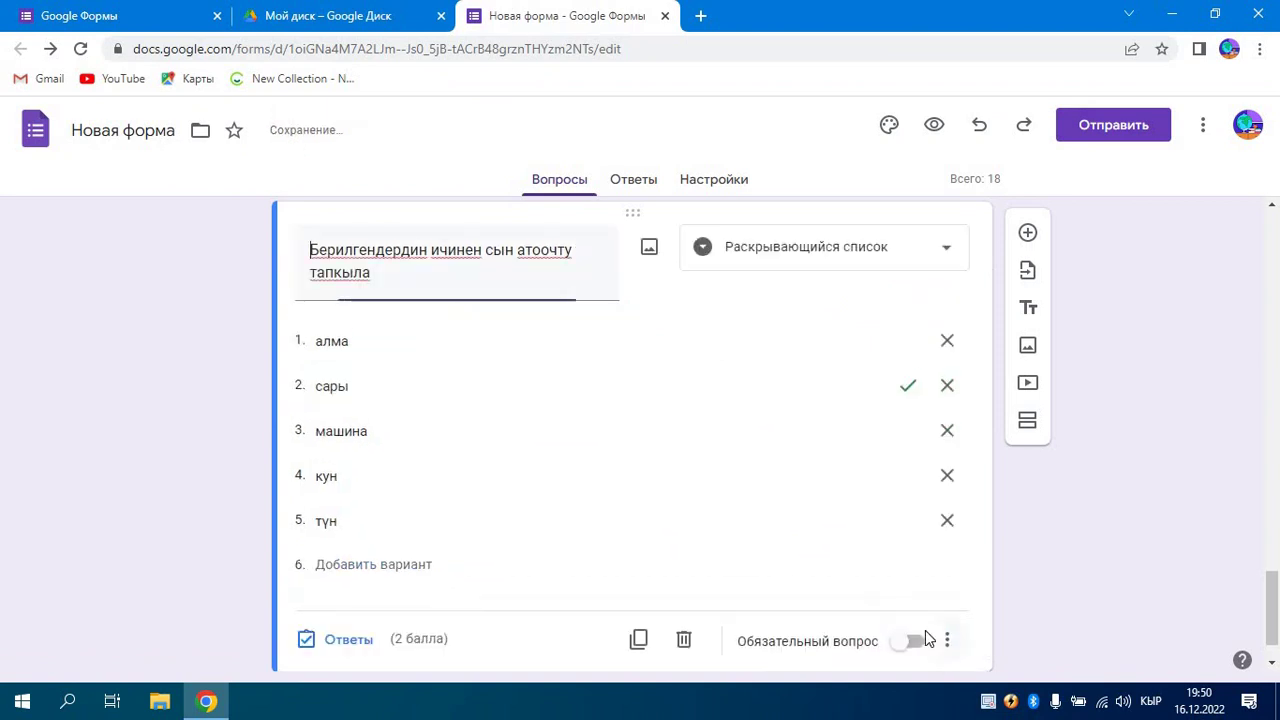
- Add a question below the dropdown question, word it "4-суроо" and change its answer type to "Сетка флажков"
drag(1276, 610, 1276, 632)
click(1028, 234)
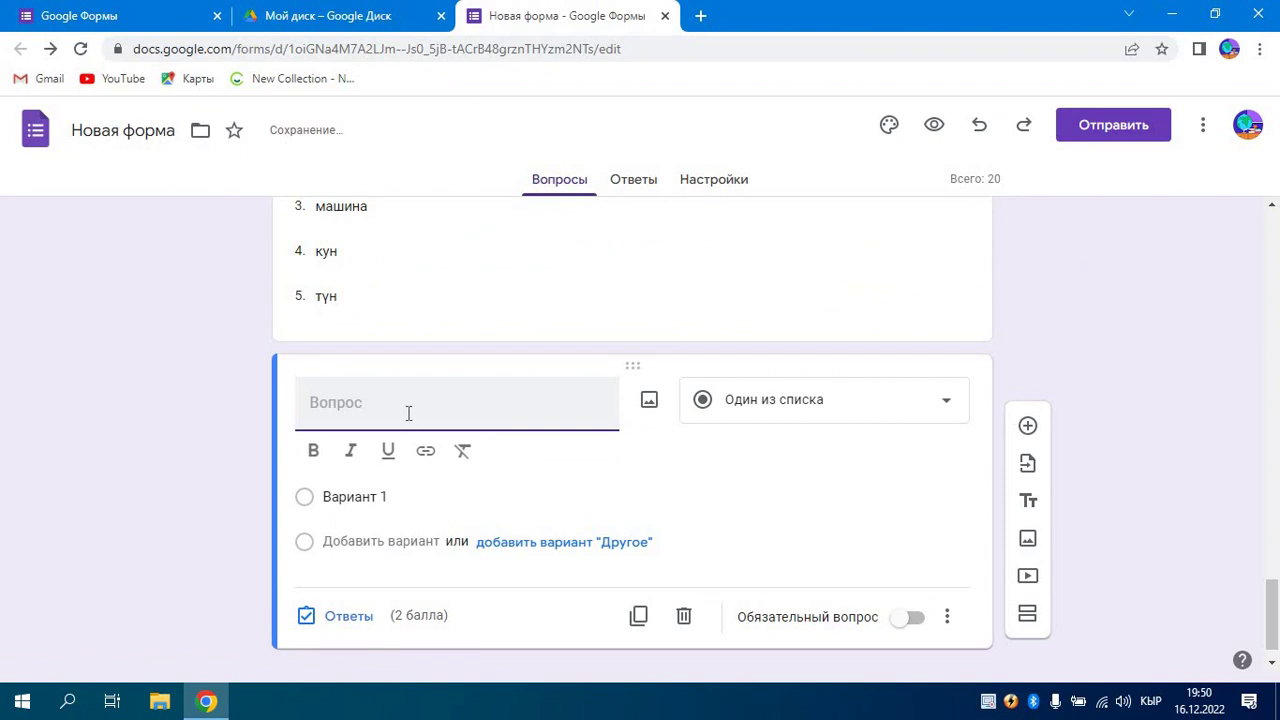
text(4-суроо)
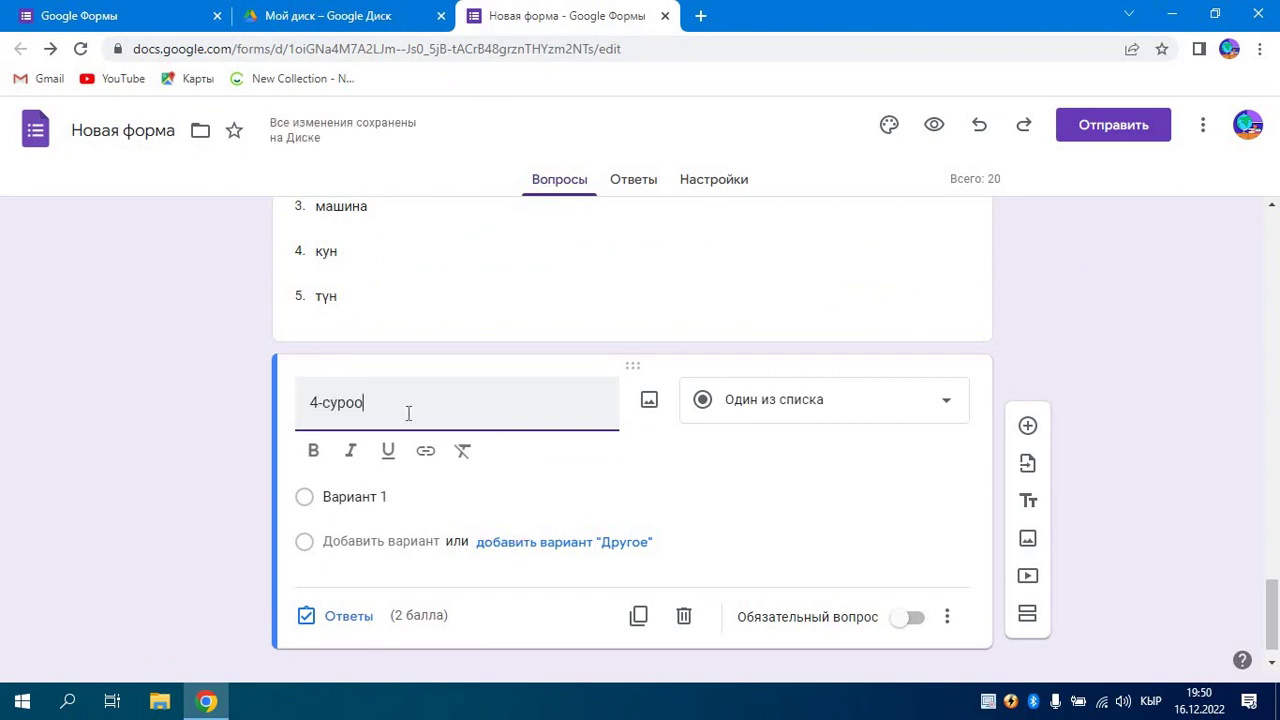
click(386, 497)
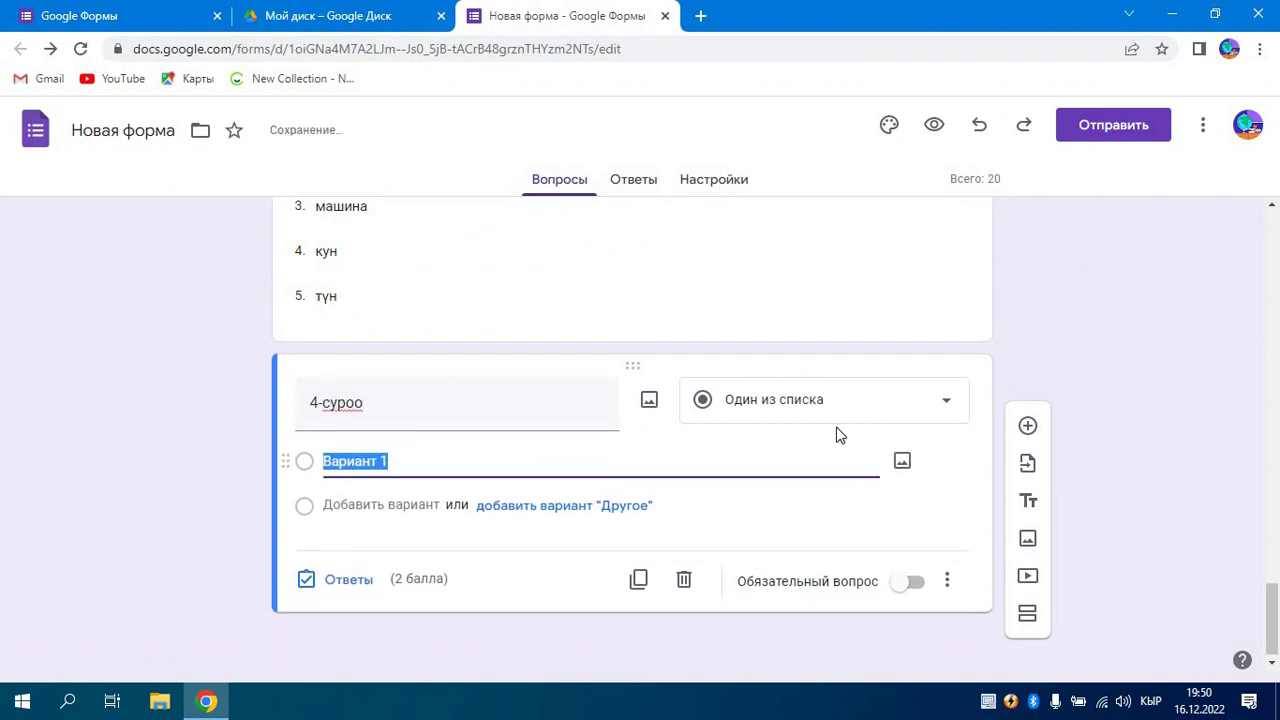
click(948, 408)
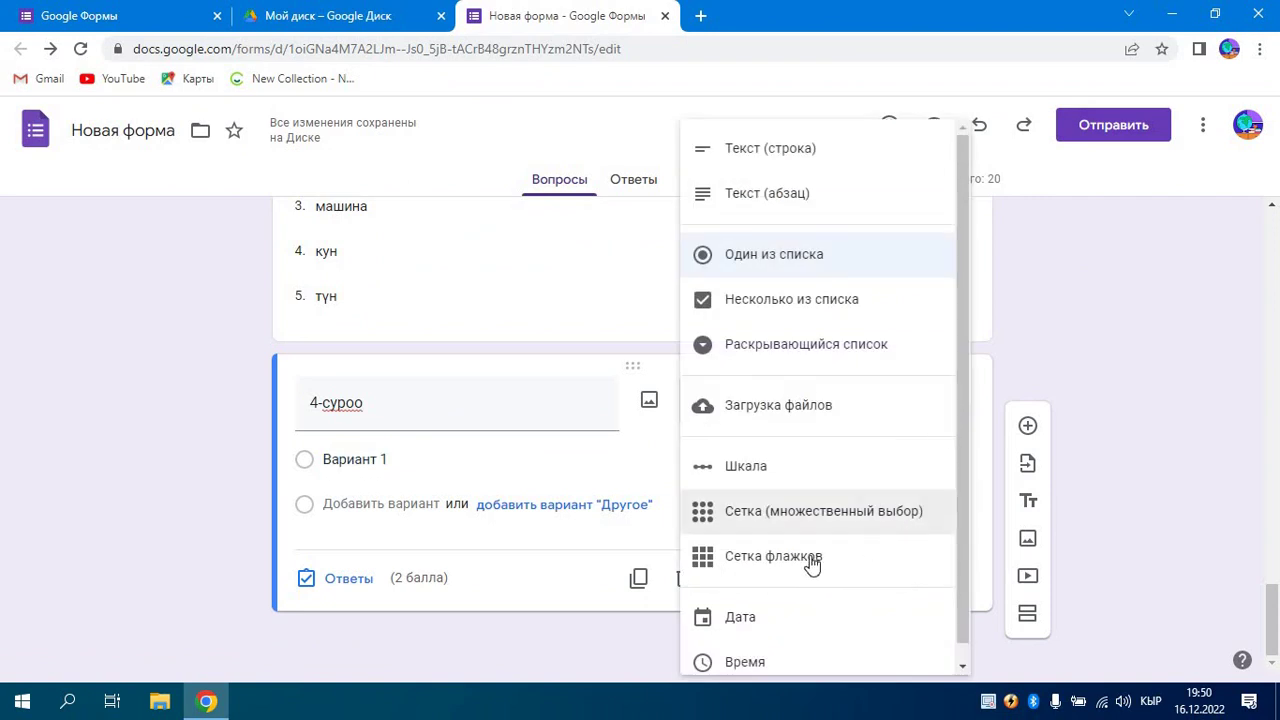
click(773, 557)
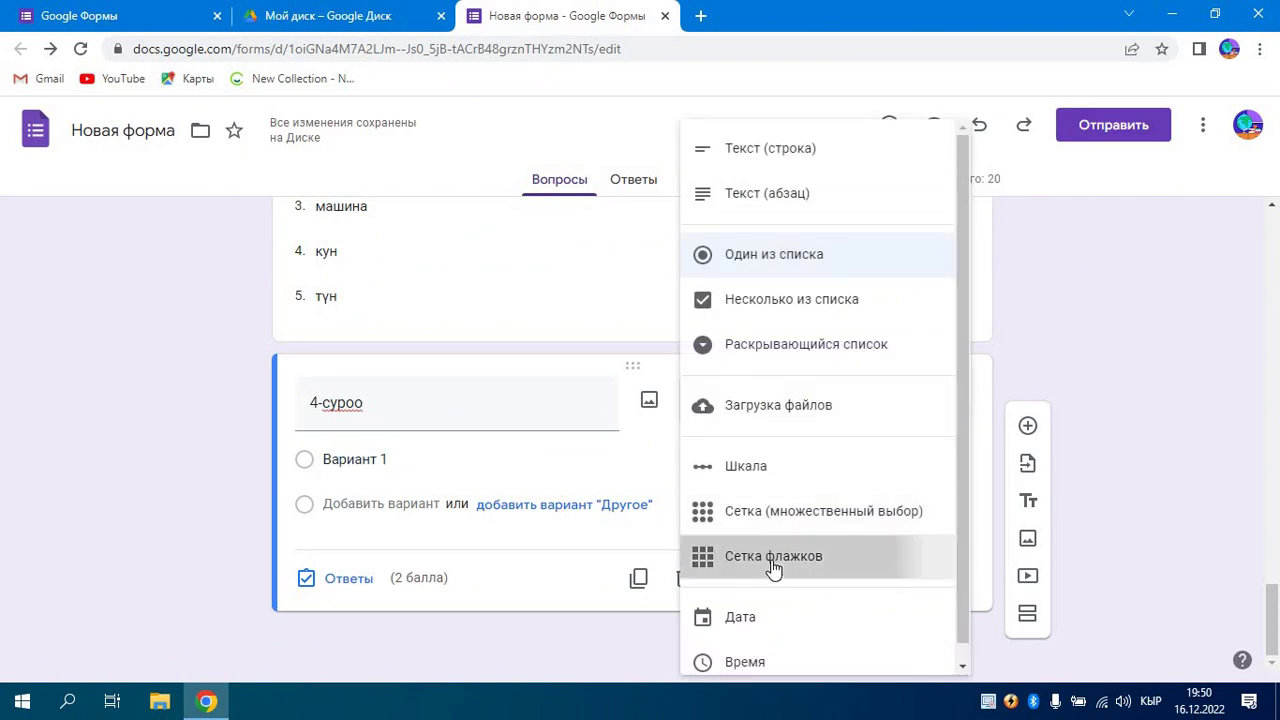
- Fill the "4-суроо" checkbox grid with rows 1, 2 and 3 and columns 11, 222 and 55
click(355, 487)
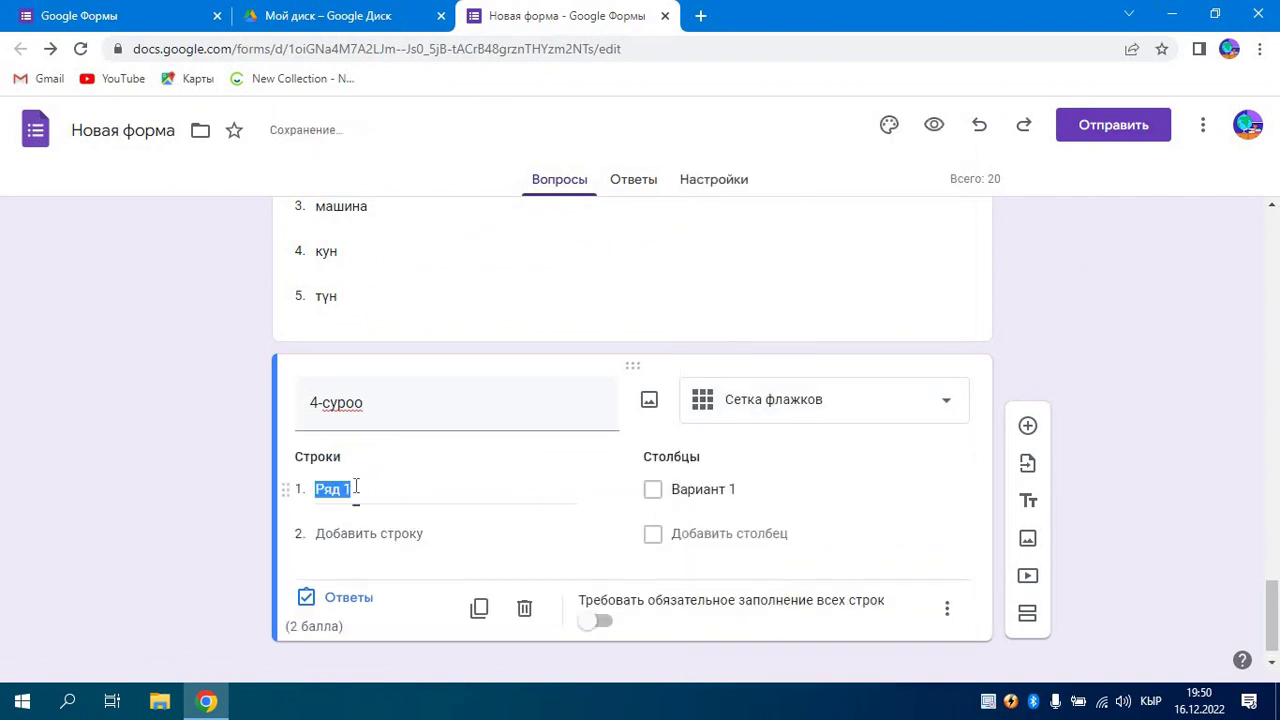
text(1)
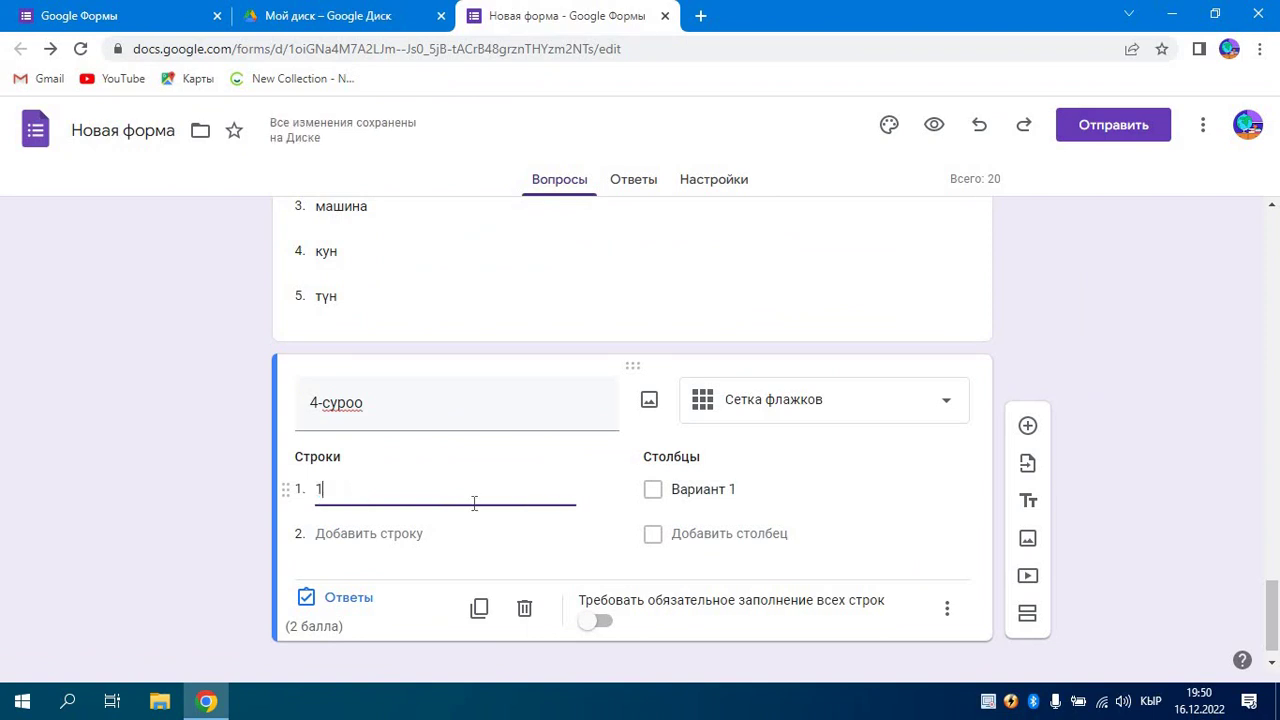
click(735, 490)
text(1)
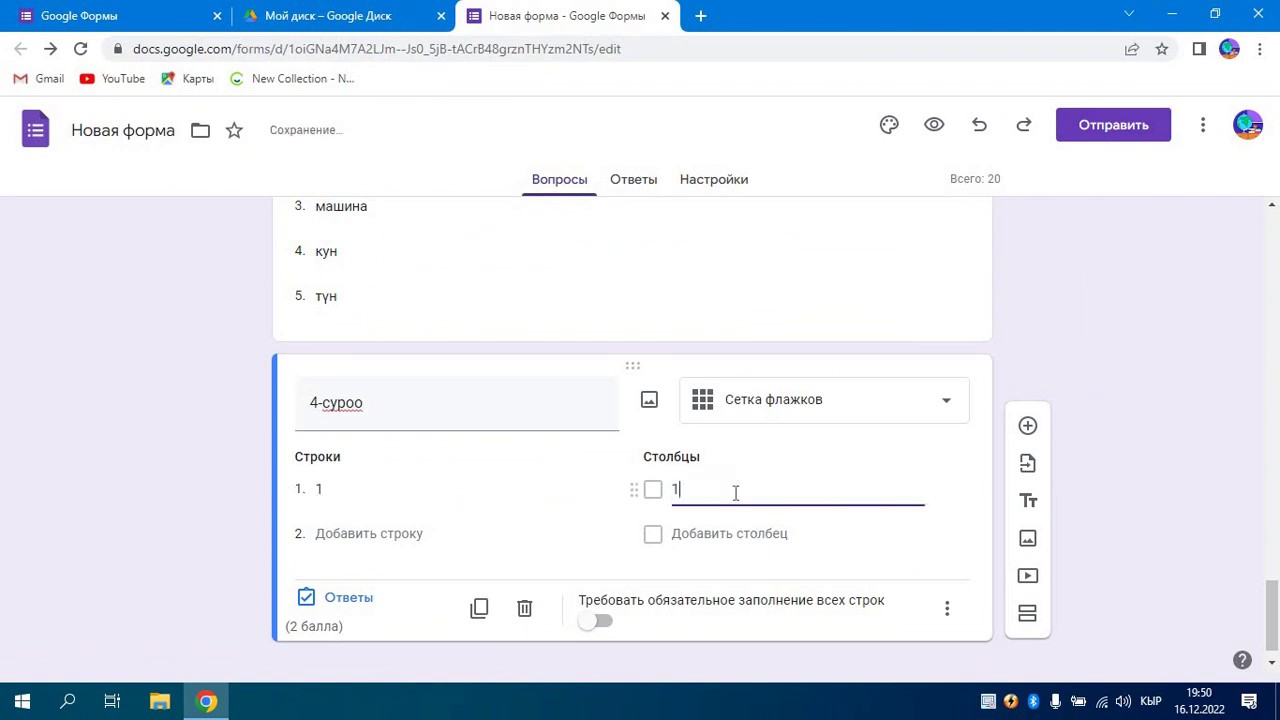
text(1)
click(357, 531)
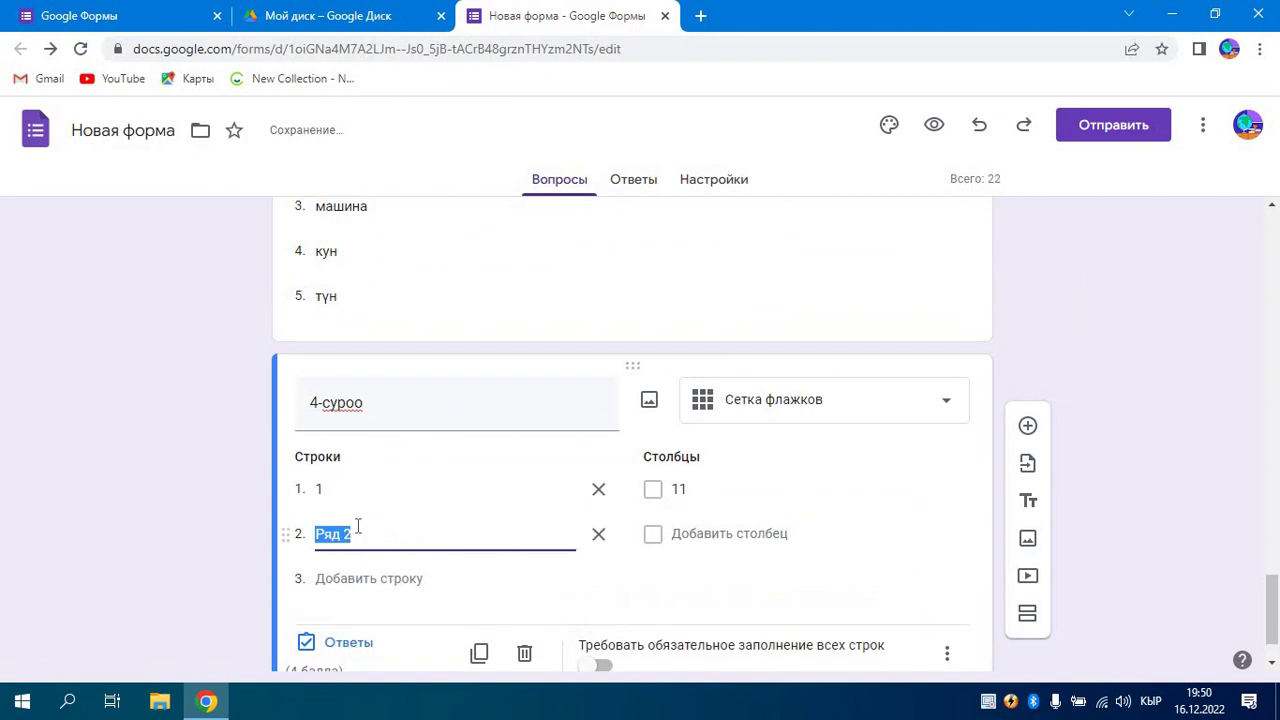
text(2)
click(697, 528)
text(22)
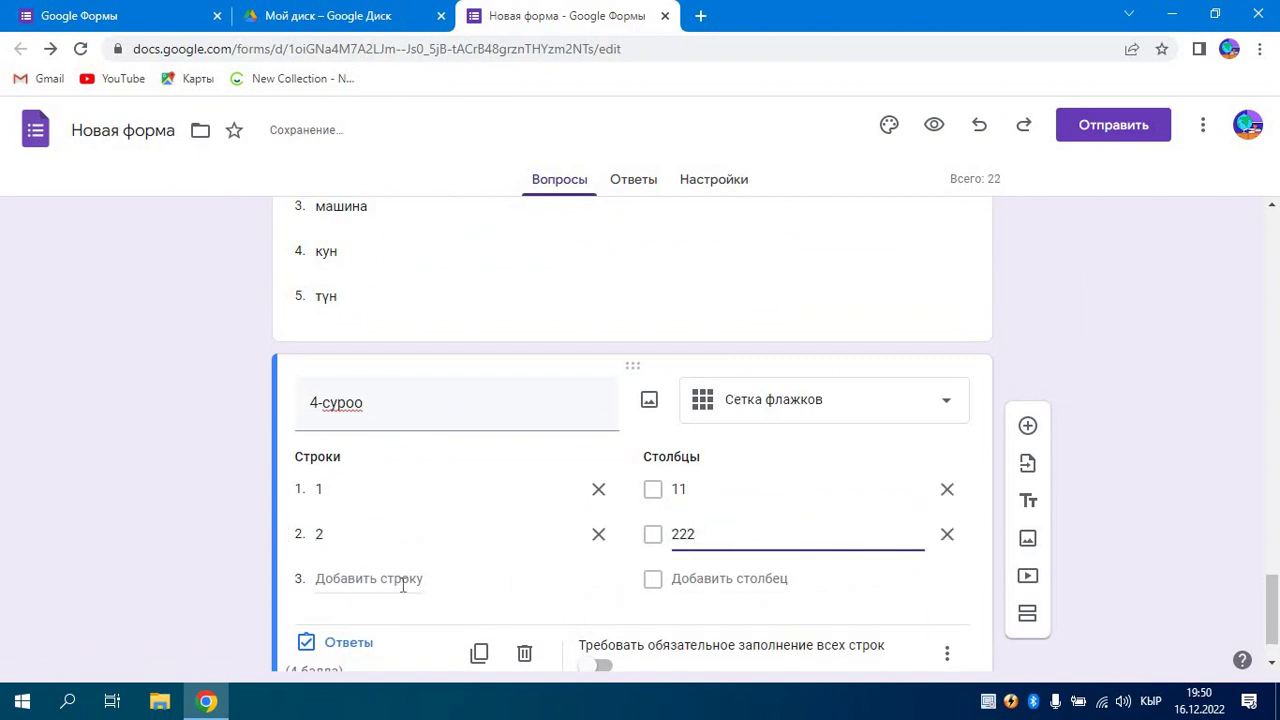
click(398, 580)
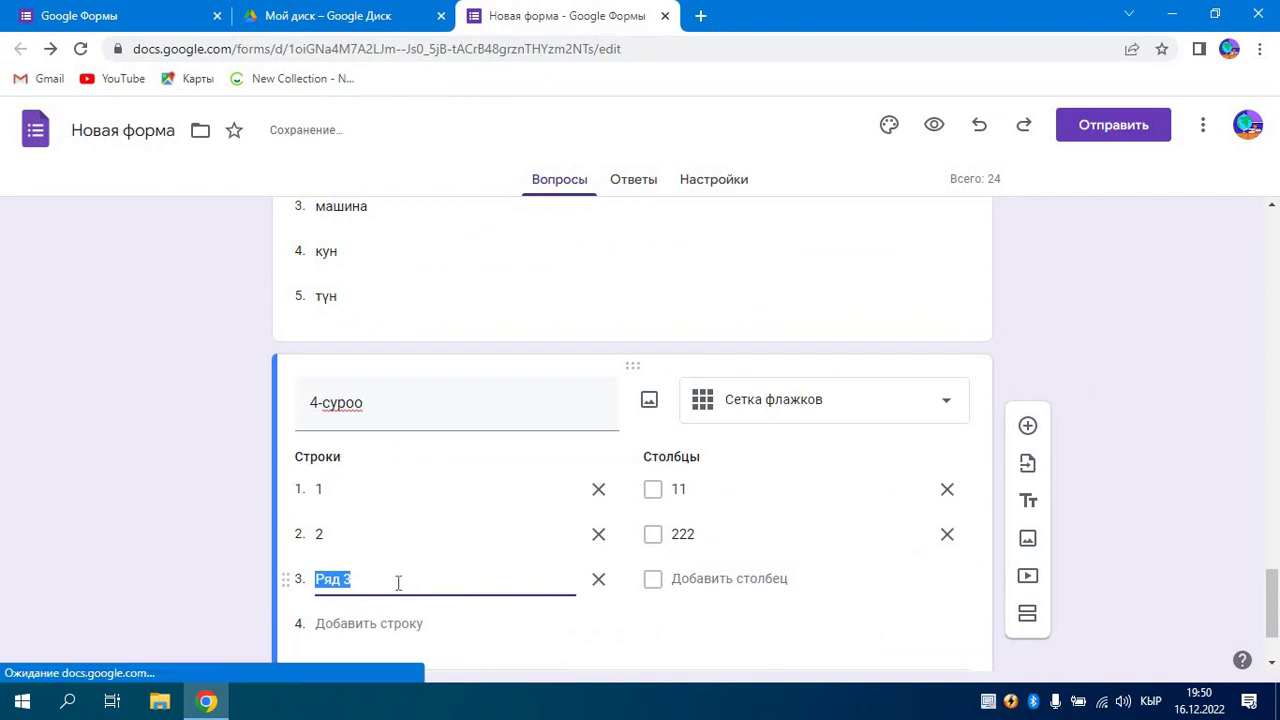
text(3)
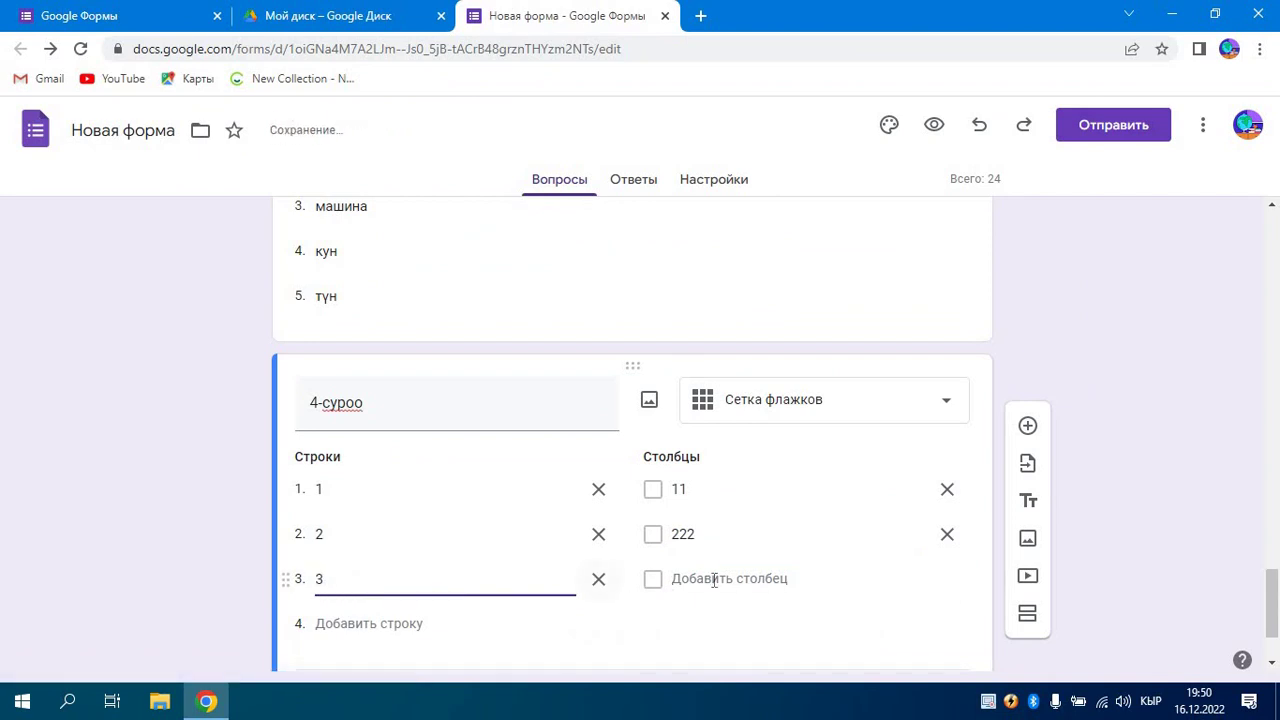
click(705, 578)
text(5)
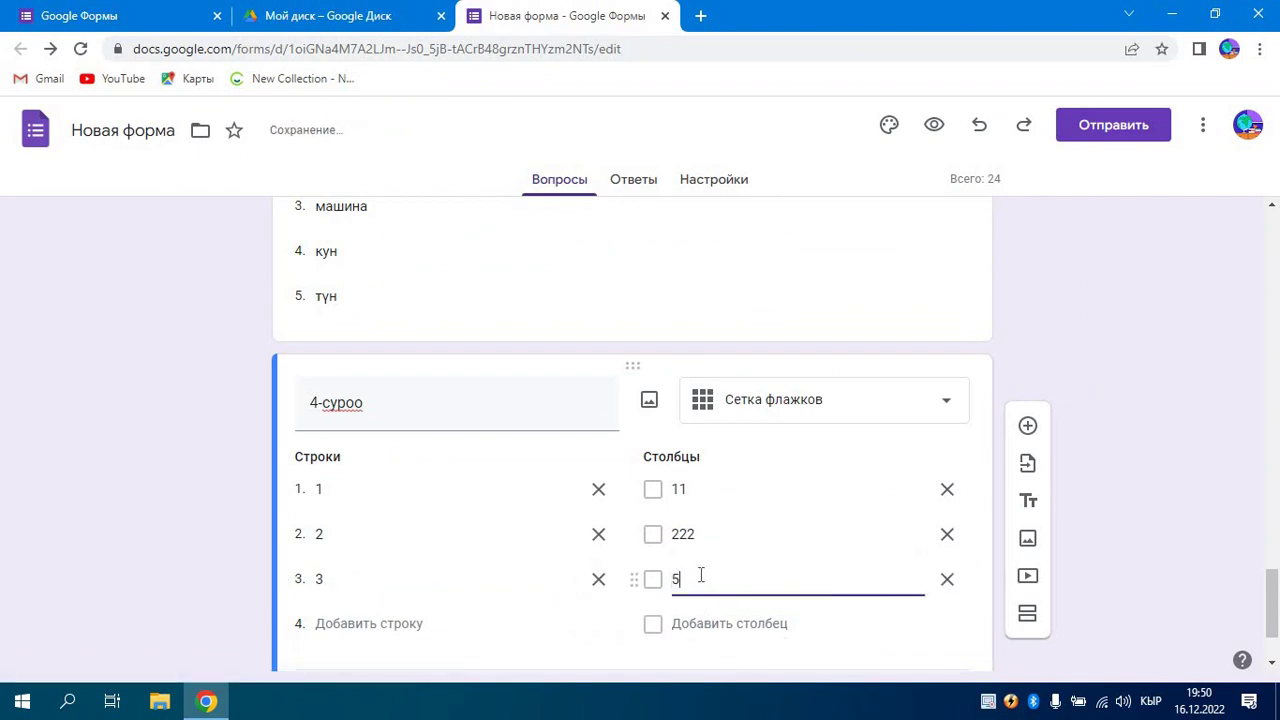
text(5)
- Set the answer key of "4-суроо": row 1 to 55, row 2 to 11 and row 3 to 222
scroll(397, 655, down, 1)
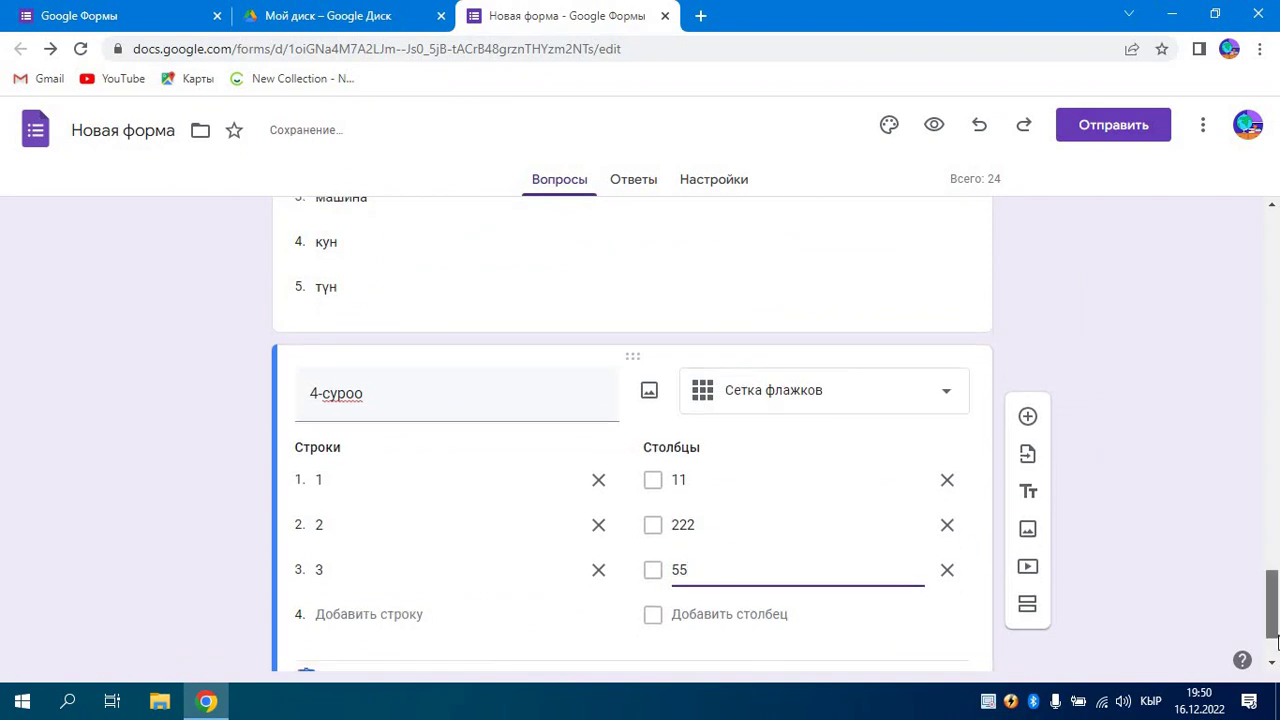
click(348, 568)
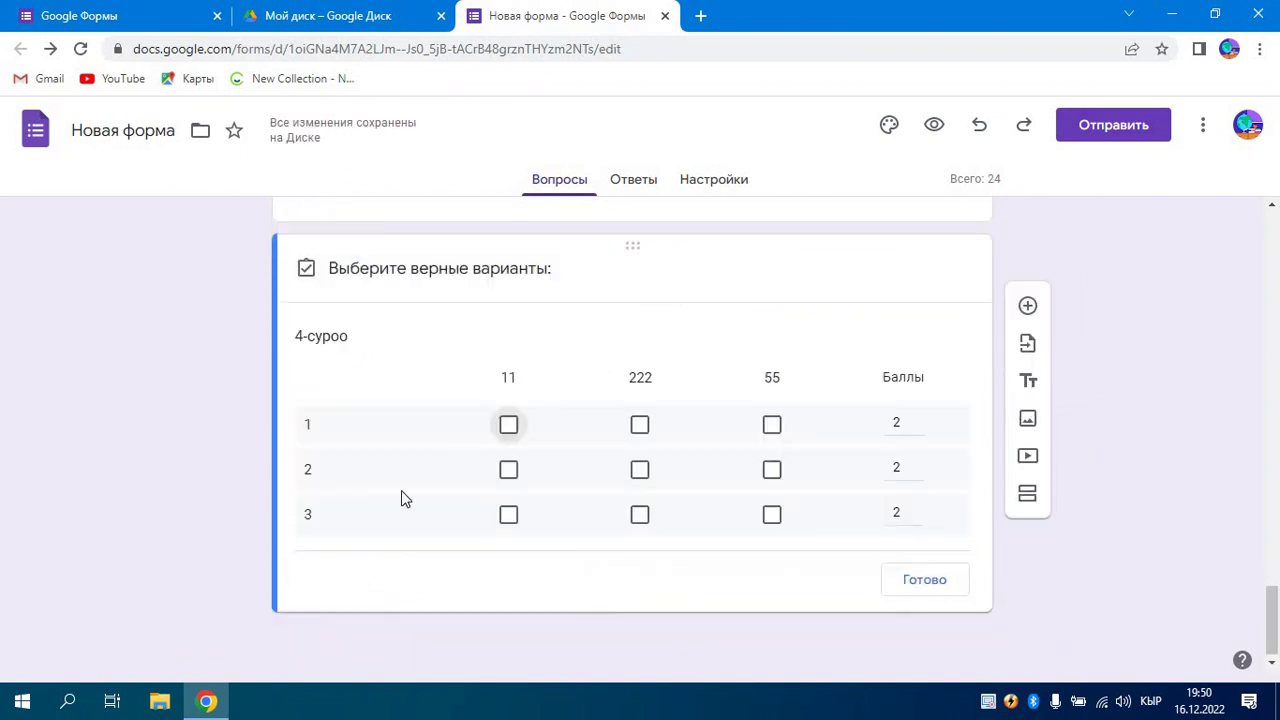
click(506, 428)
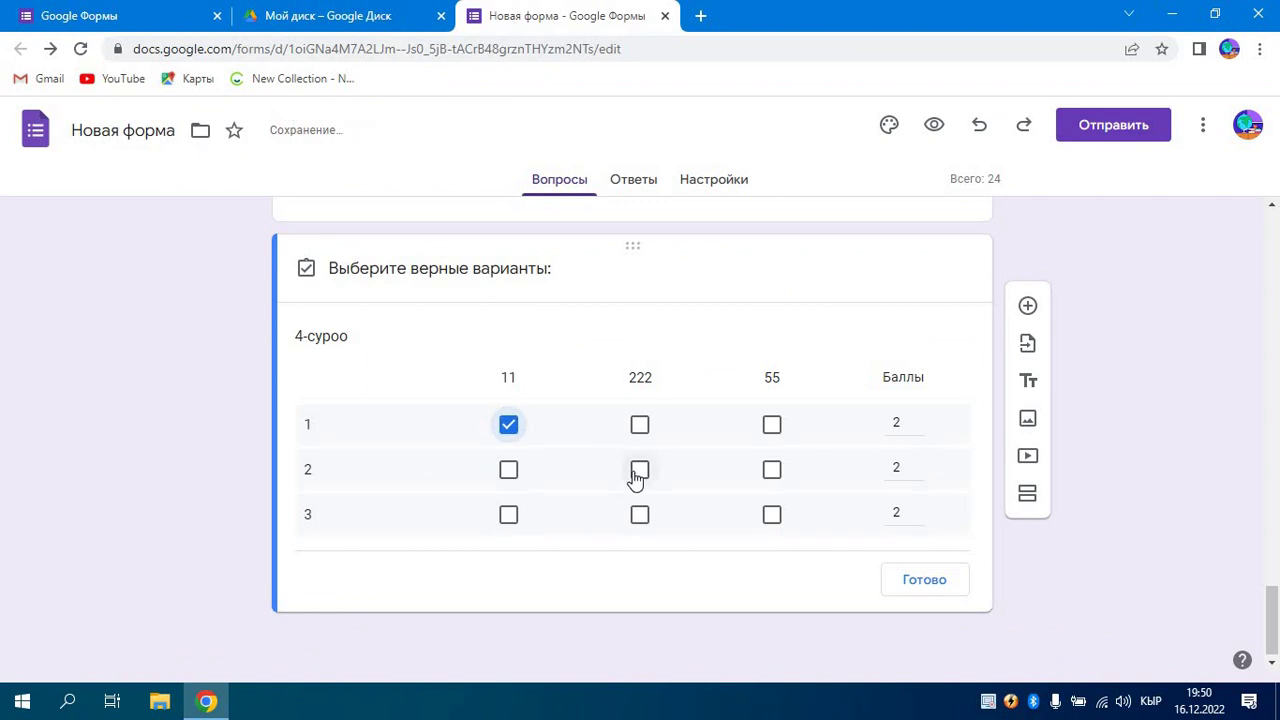
click(506, 428)
click(773, 428)
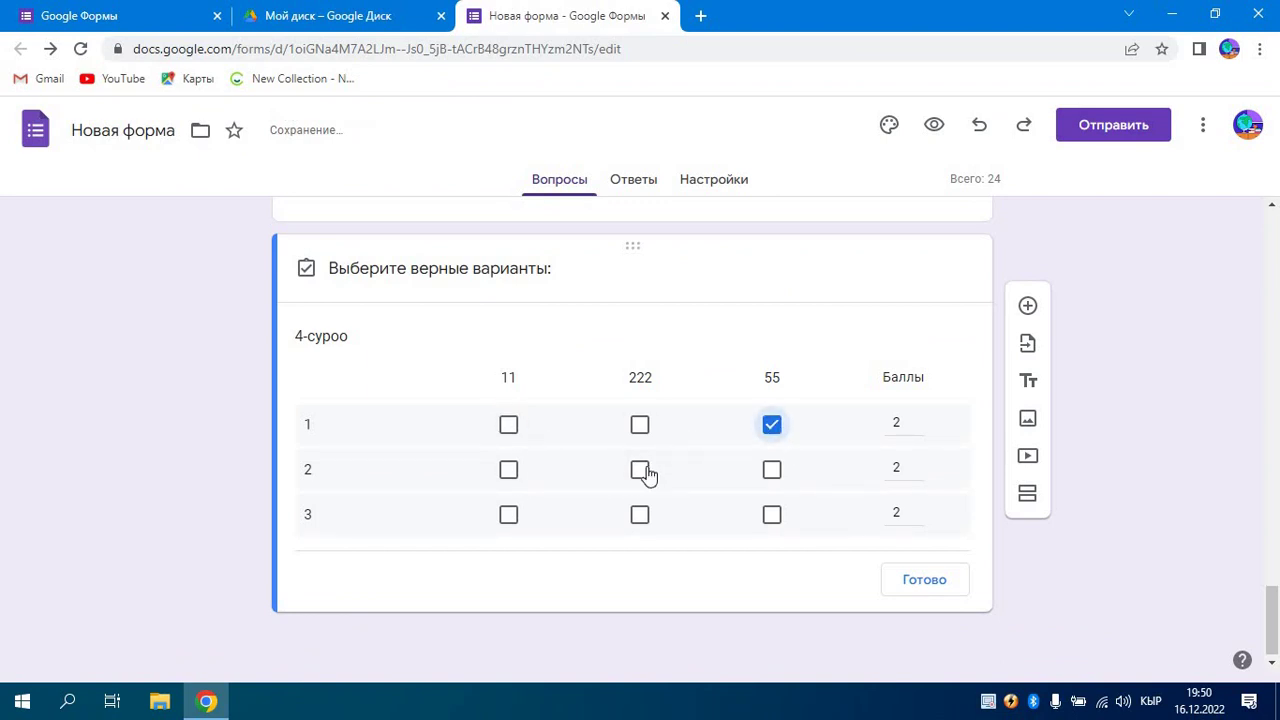
click(512, 474)
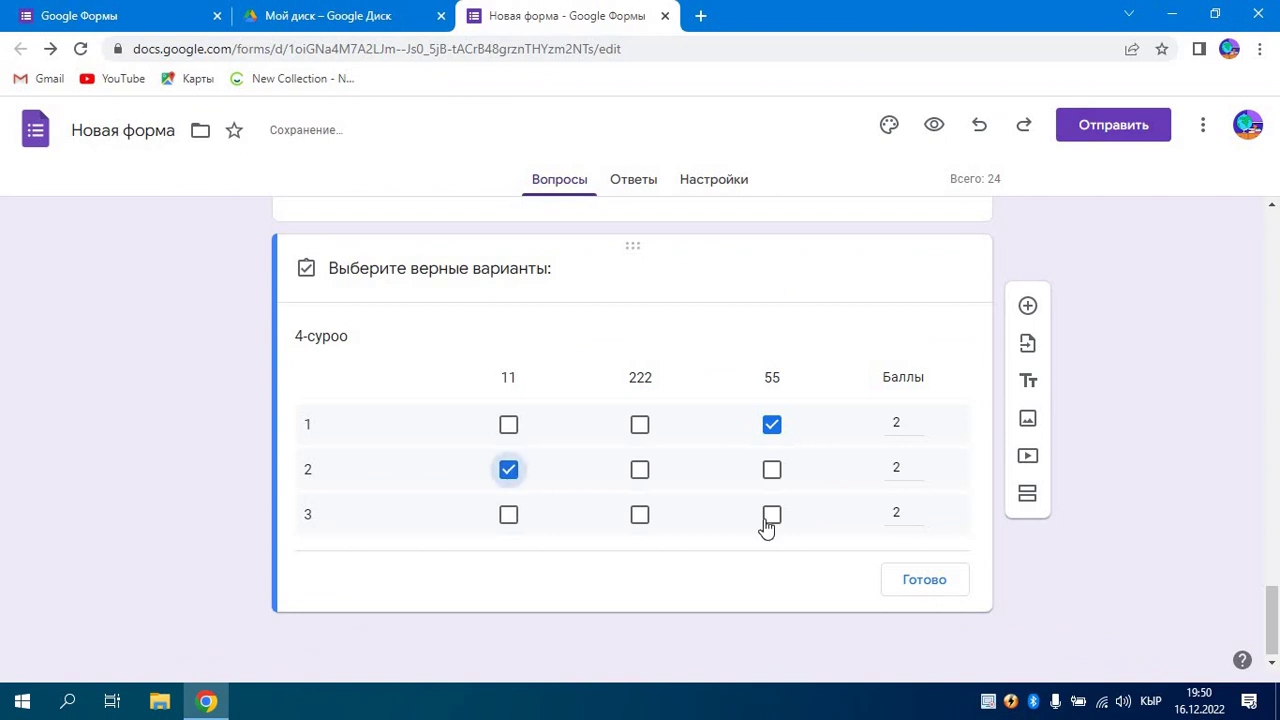
click(640, 516)
click(920, 582)
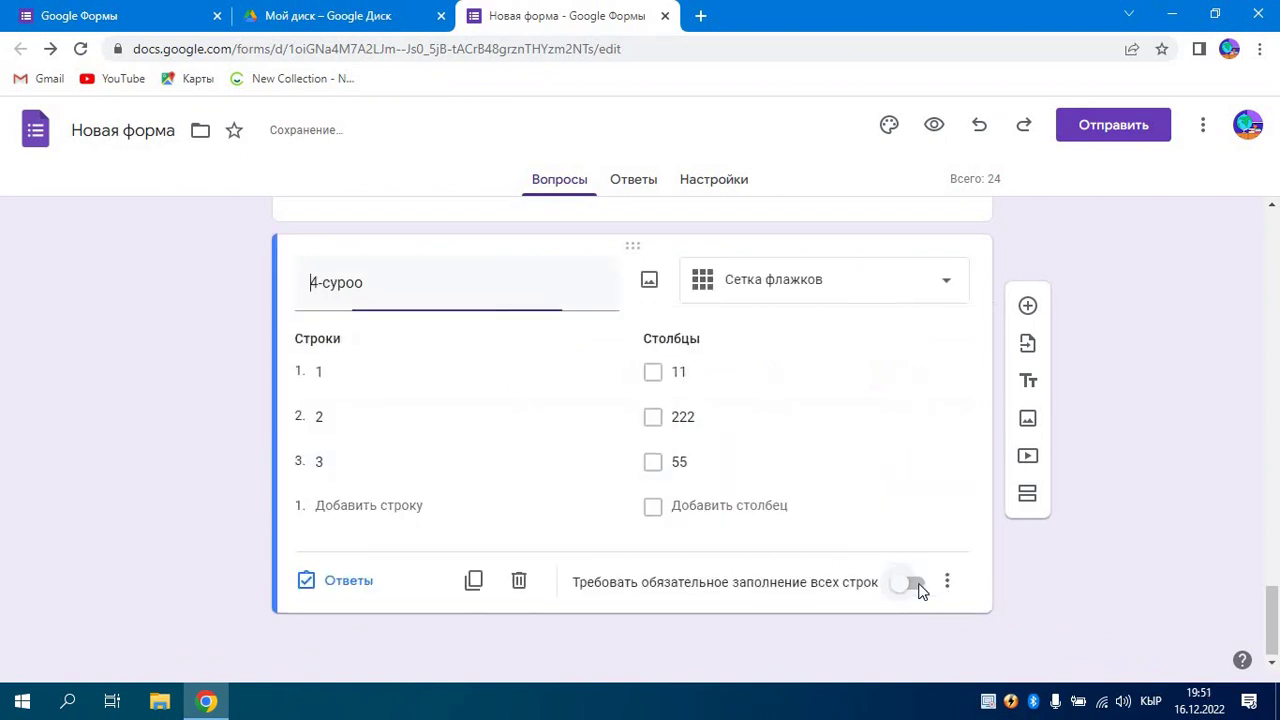
- Add a question below "4-суроо" and word it "11-көнүгүү боюнча сүрөт тартуу"
drag(1264, 584, 1265, 598)
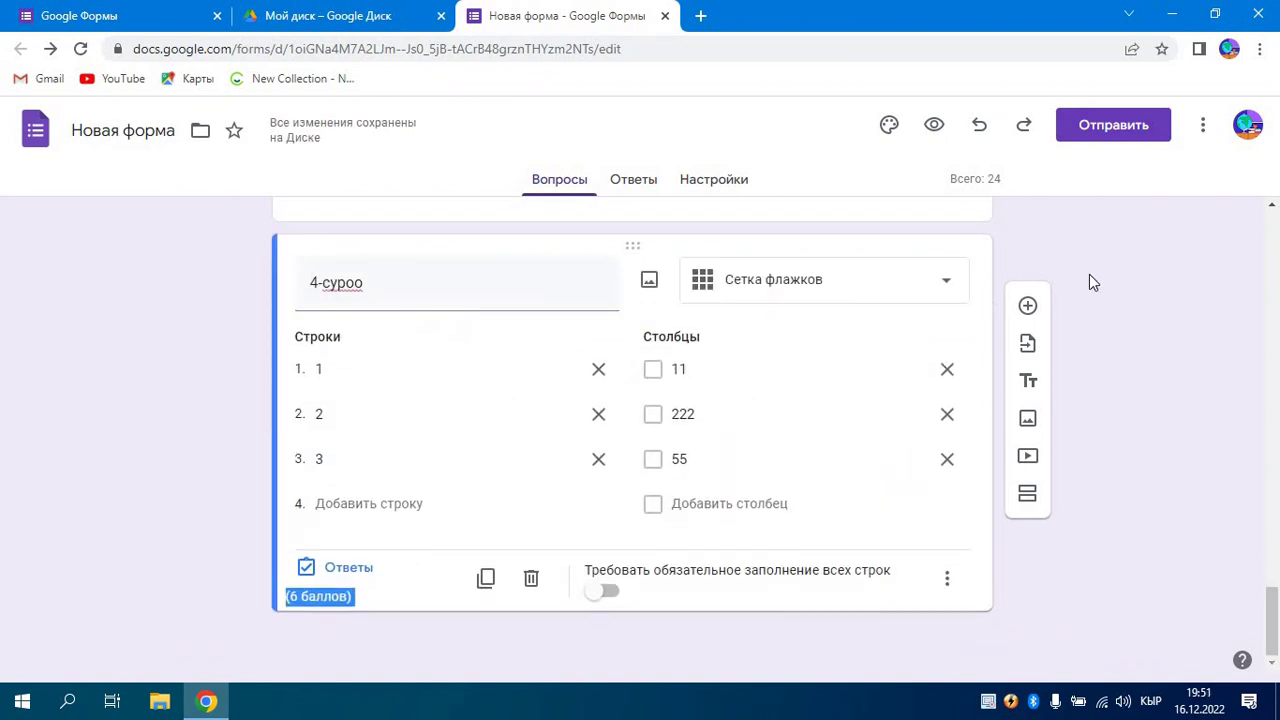
click(1029, 310)
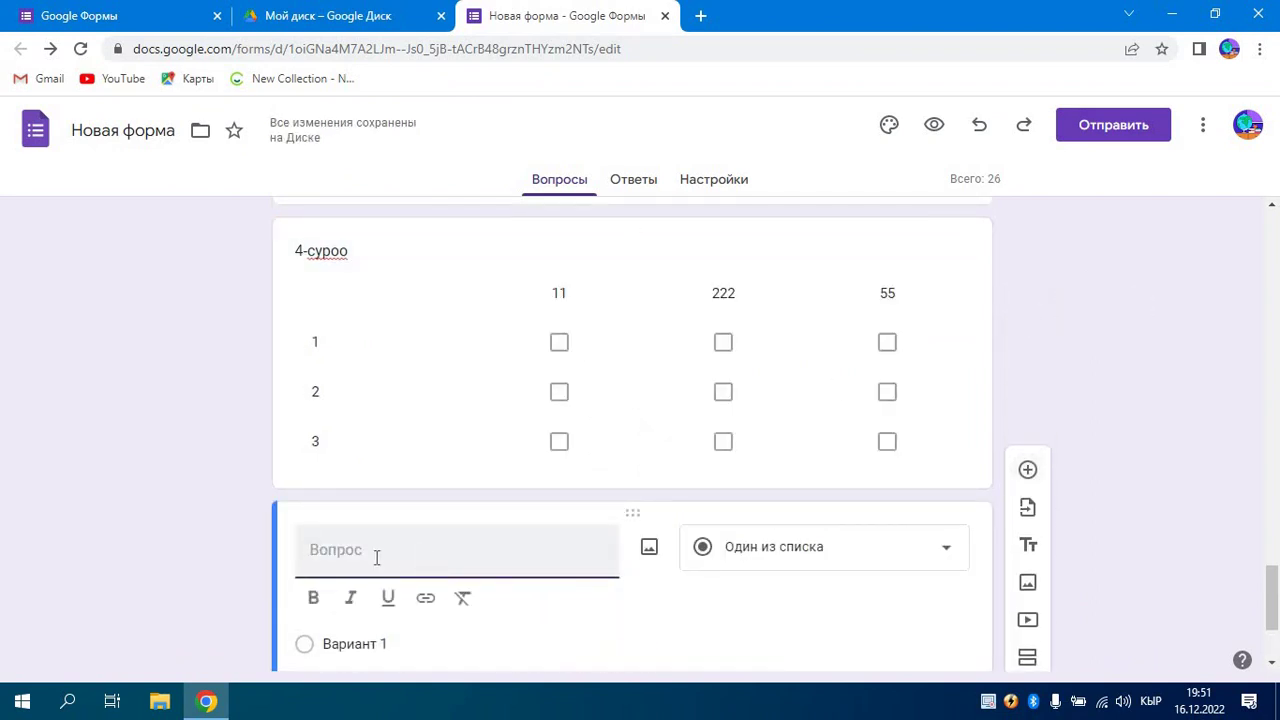
text(11)
text(-ке)
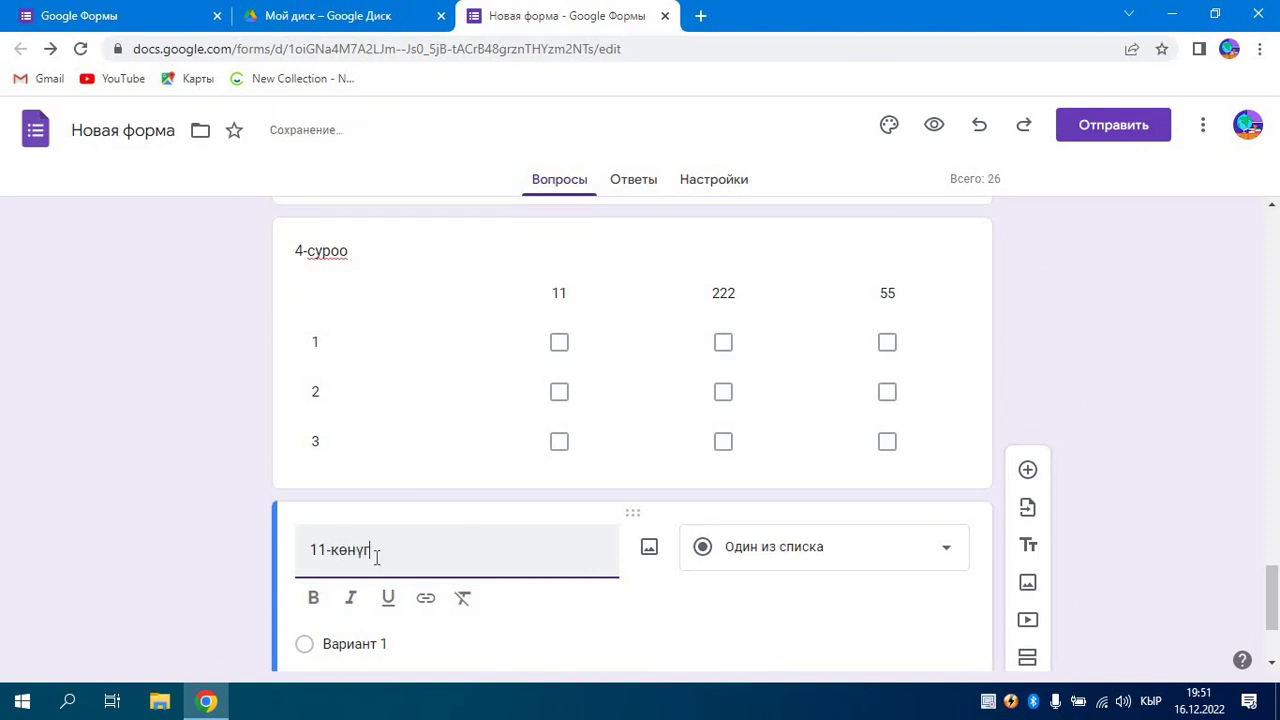
text(нүгүү боюнча сүрөт т)
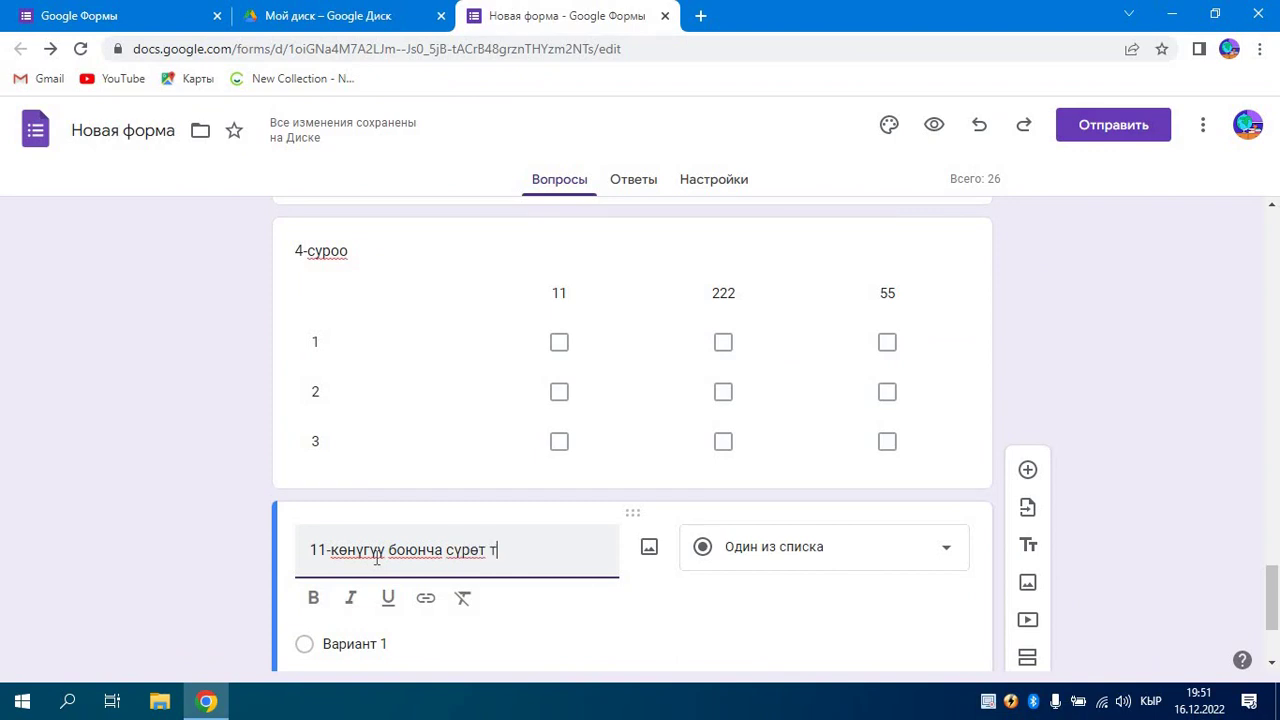
text(артуу)
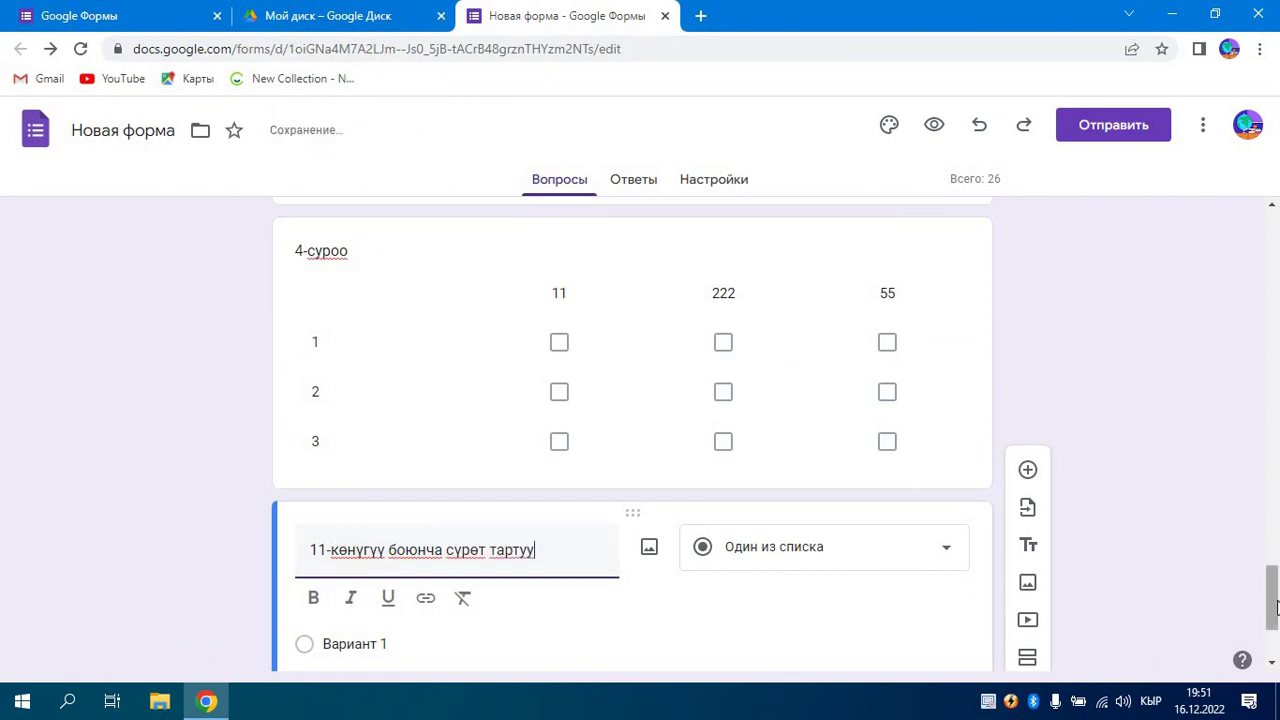
- Change the answer type of "11-көнүгүү боюнча сүрөт тартуу" to "Загрузка файлов" and allow respondents to upload files to Drive
scroll(716, 465, down, 2)
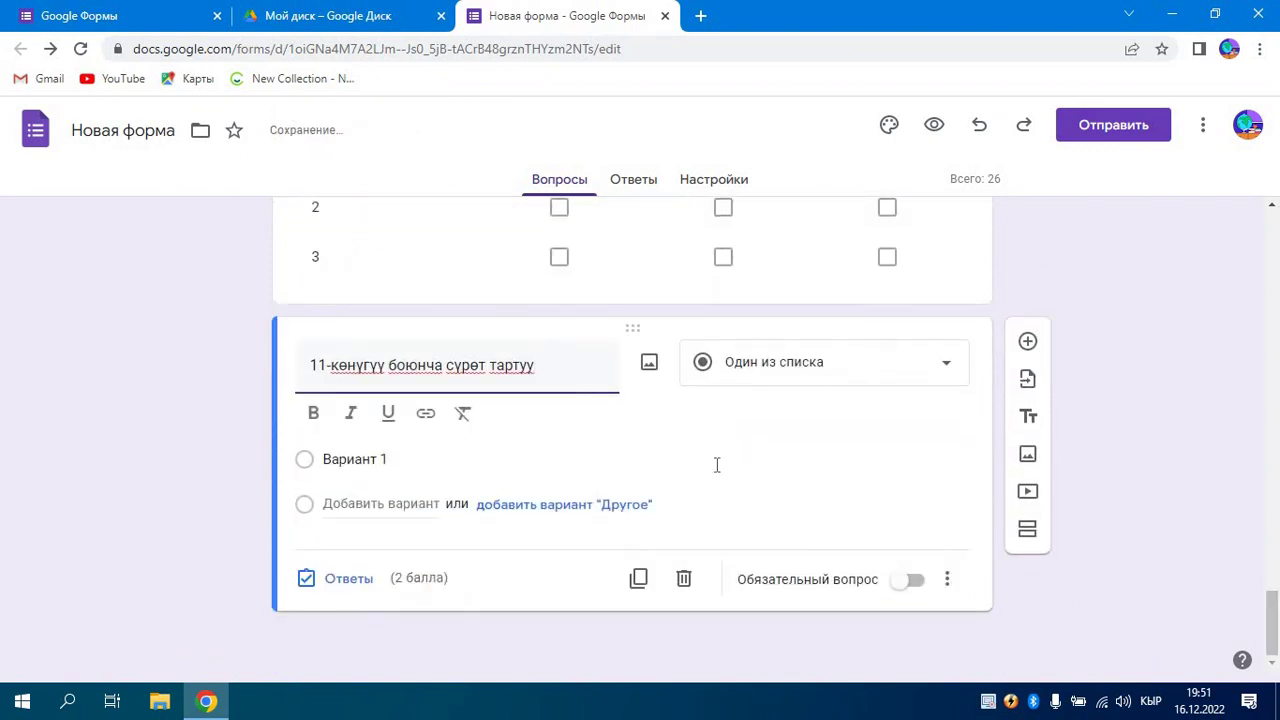
click(449, 459)
click(948, 408)
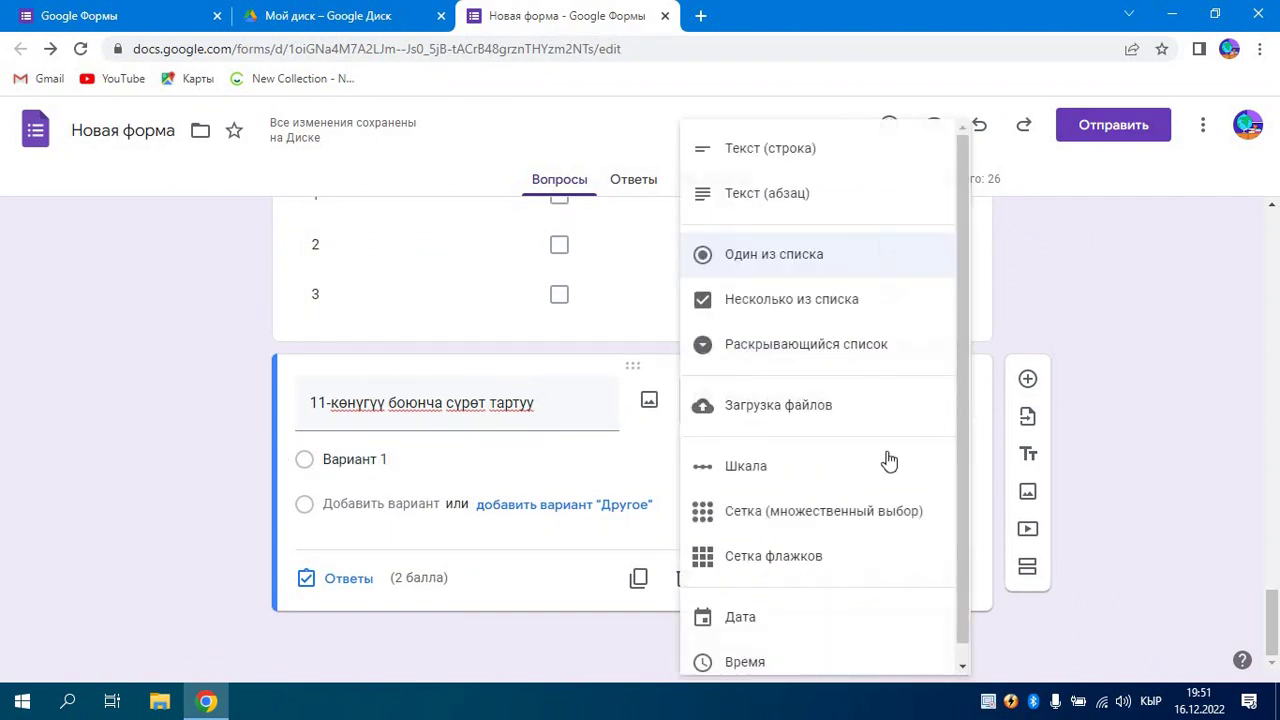
click(766, 407)
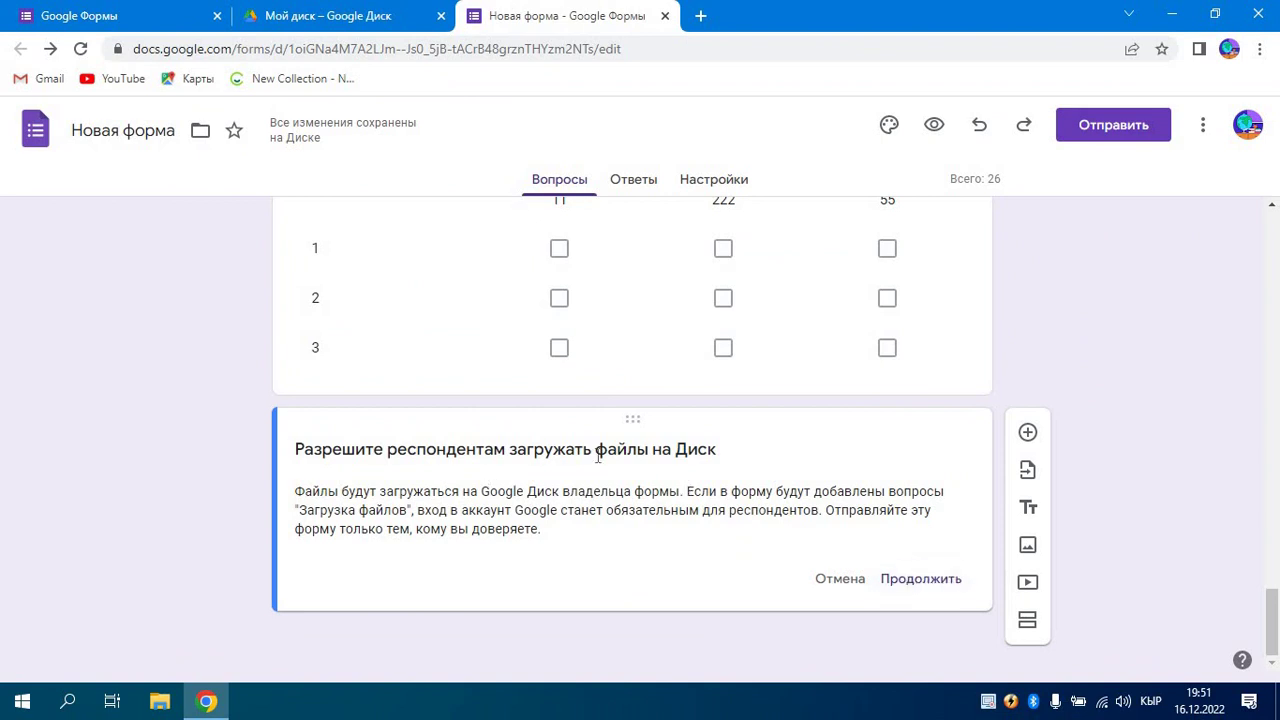
click(921, 579)
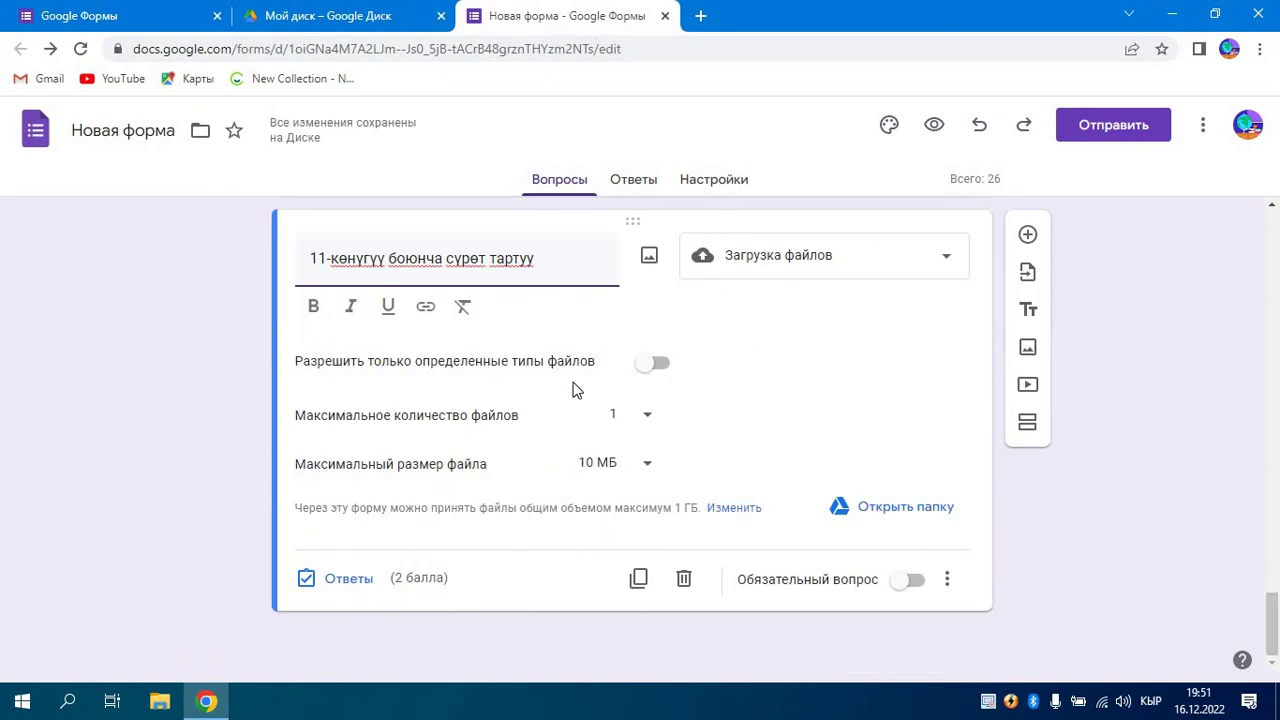
- Restrict the upload question to specific file types and allow all eight listed types, from "Всего" and "Презентация" to "Видео" and "Аудио"
click(652, 364)
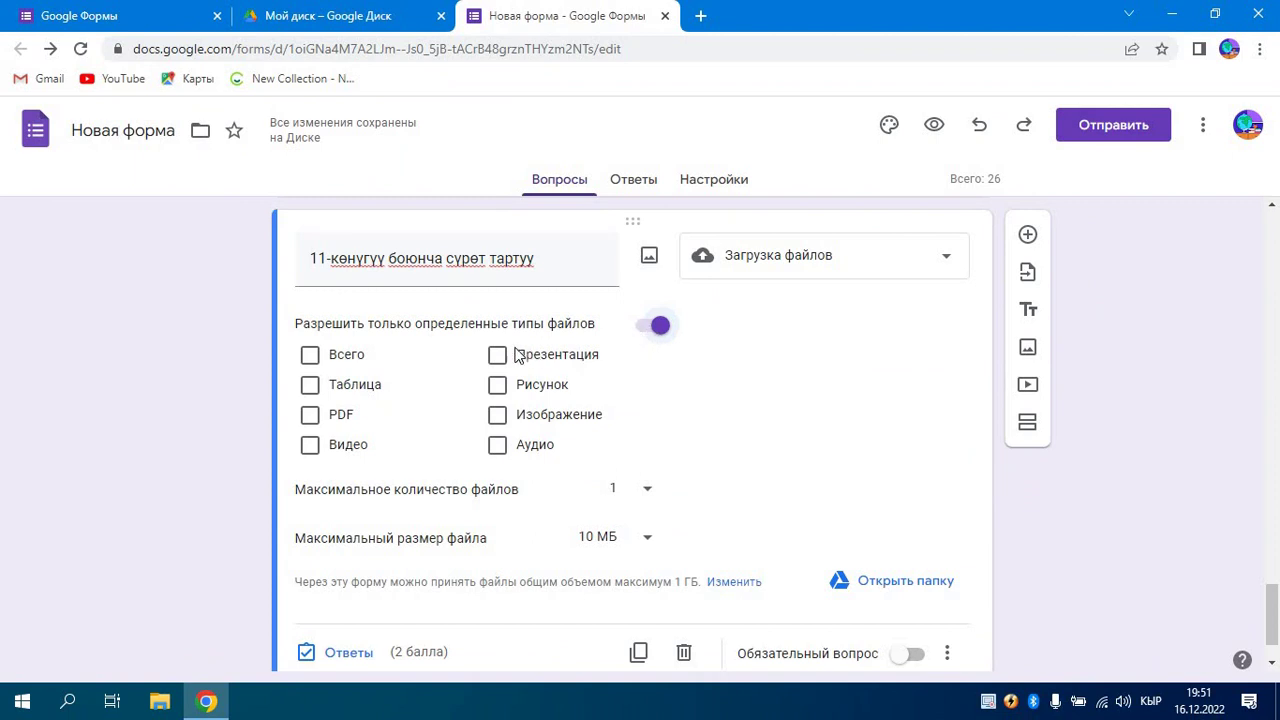
click(312, 357)
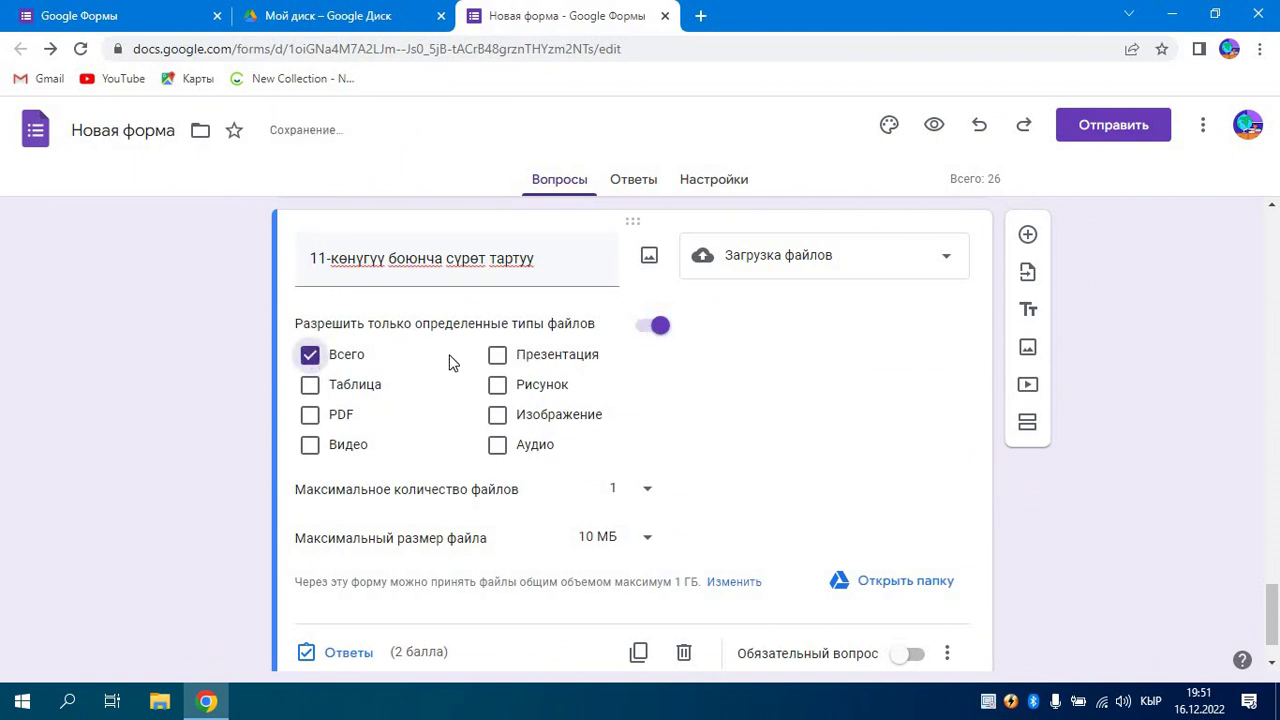
click(498, 358)
click(503, 392)
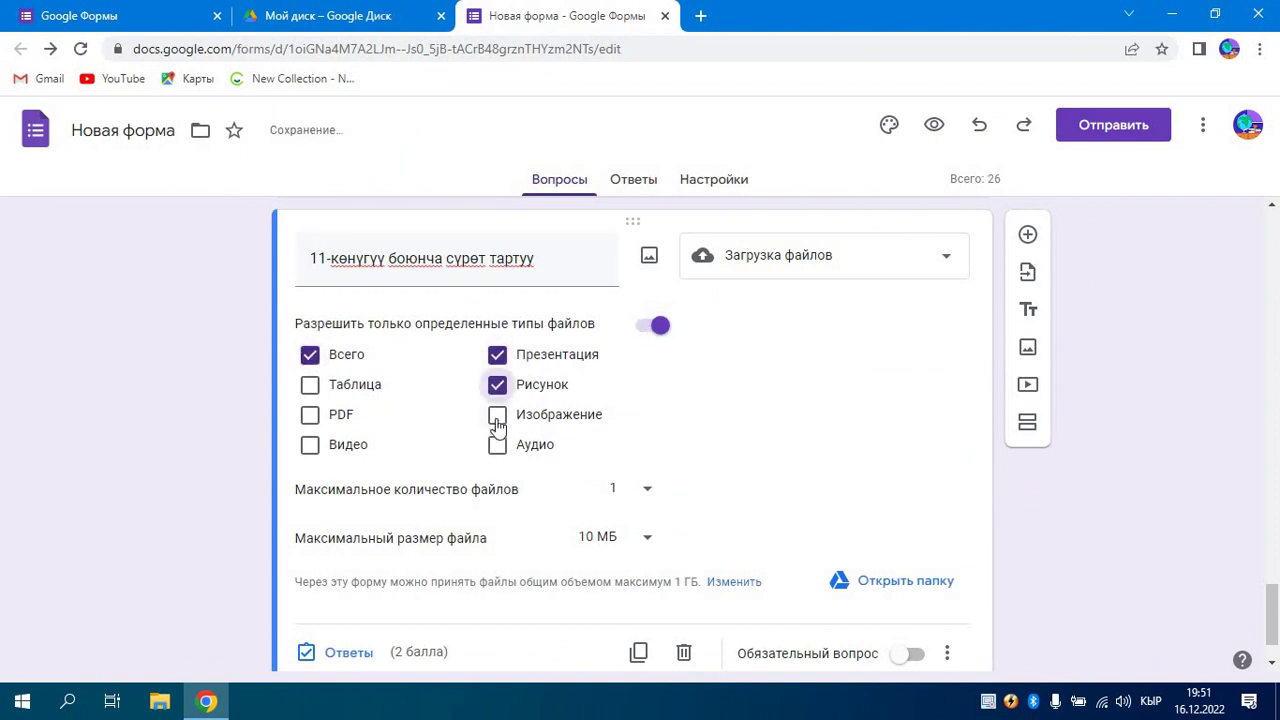
click(499, 416)
click(499, 446)
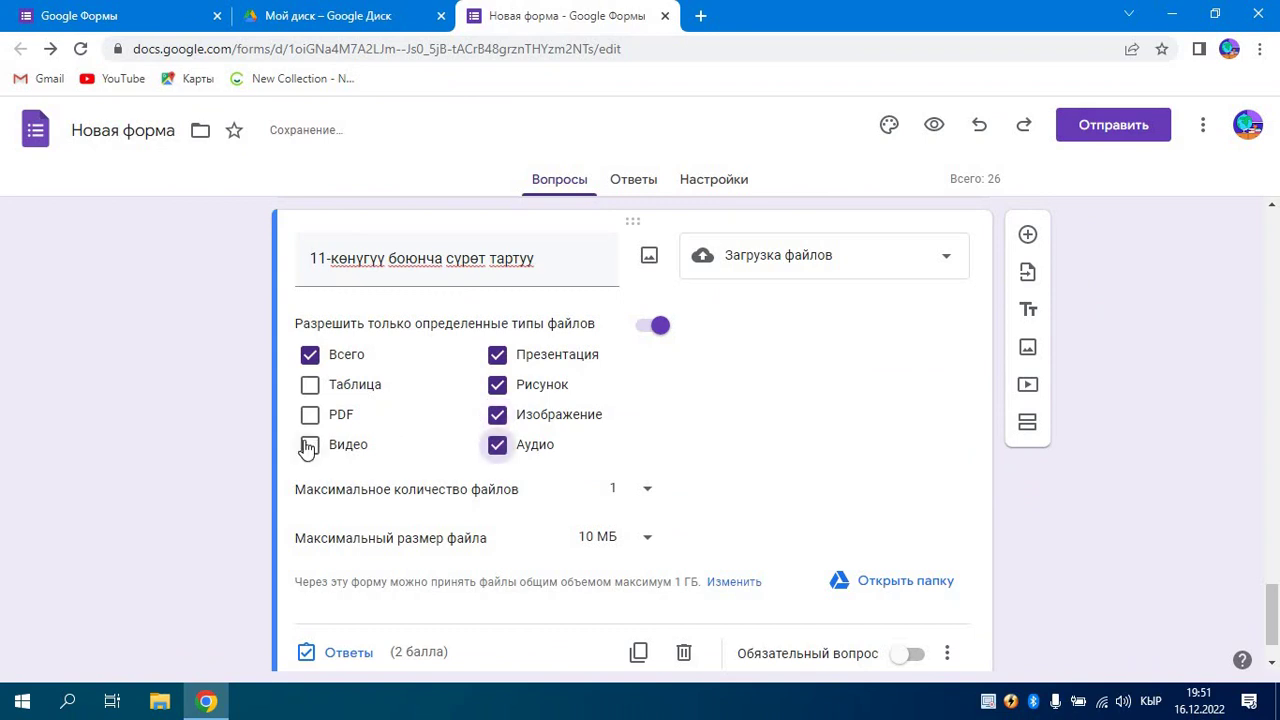
click(312, 447)
click(310, 416)
click(310, 388)
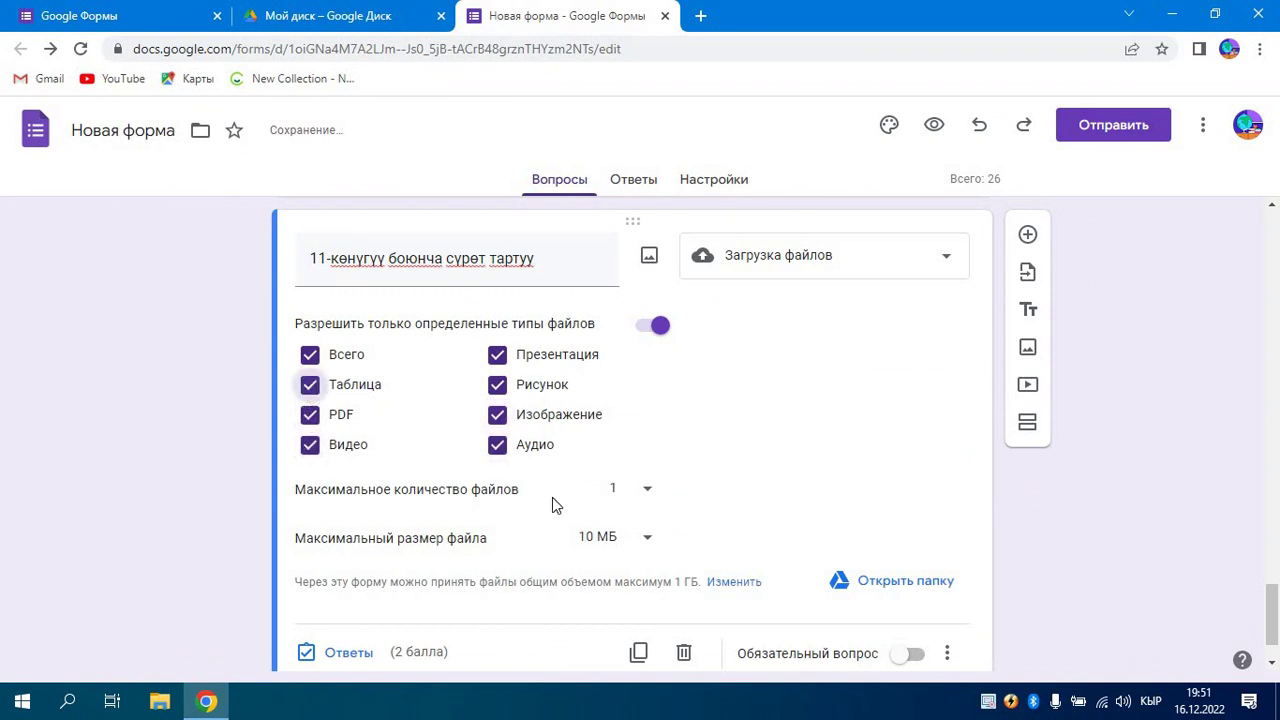
- Set the upload question's maximum number of files to 5 and maximum file size to 100 МБ
click(645, 495)
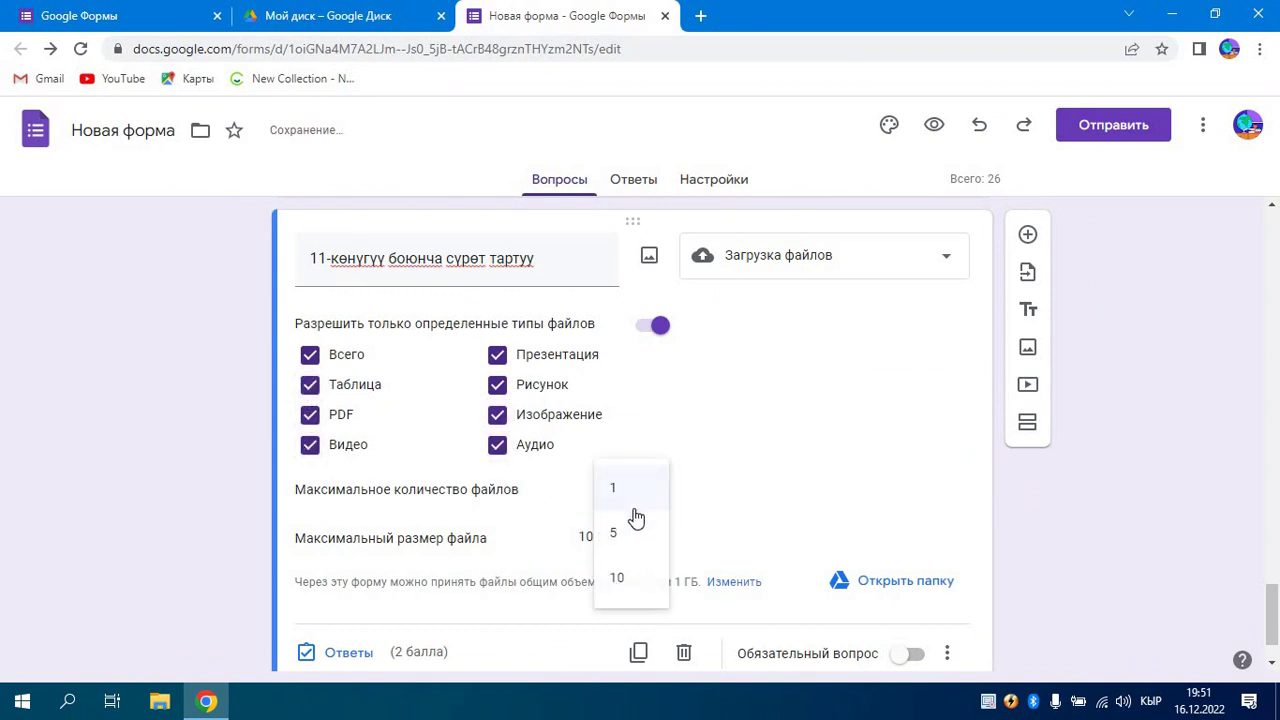
click(619, 537)
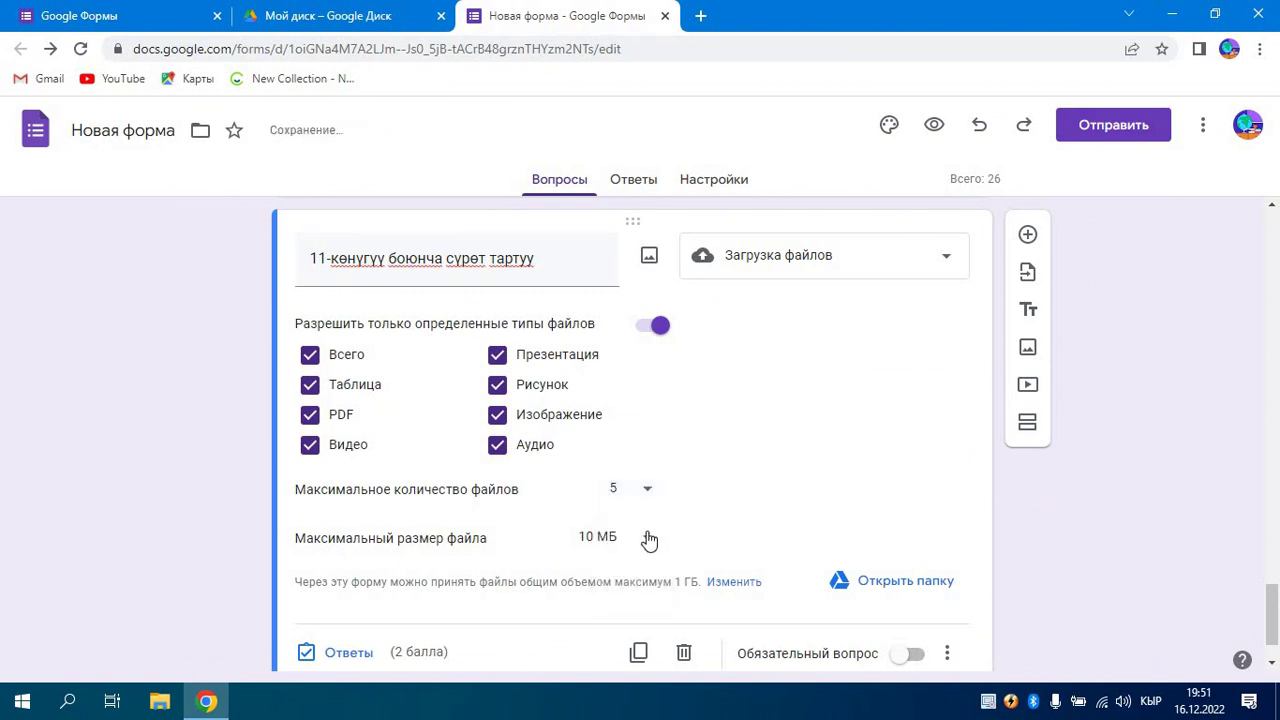
click(646, 537)
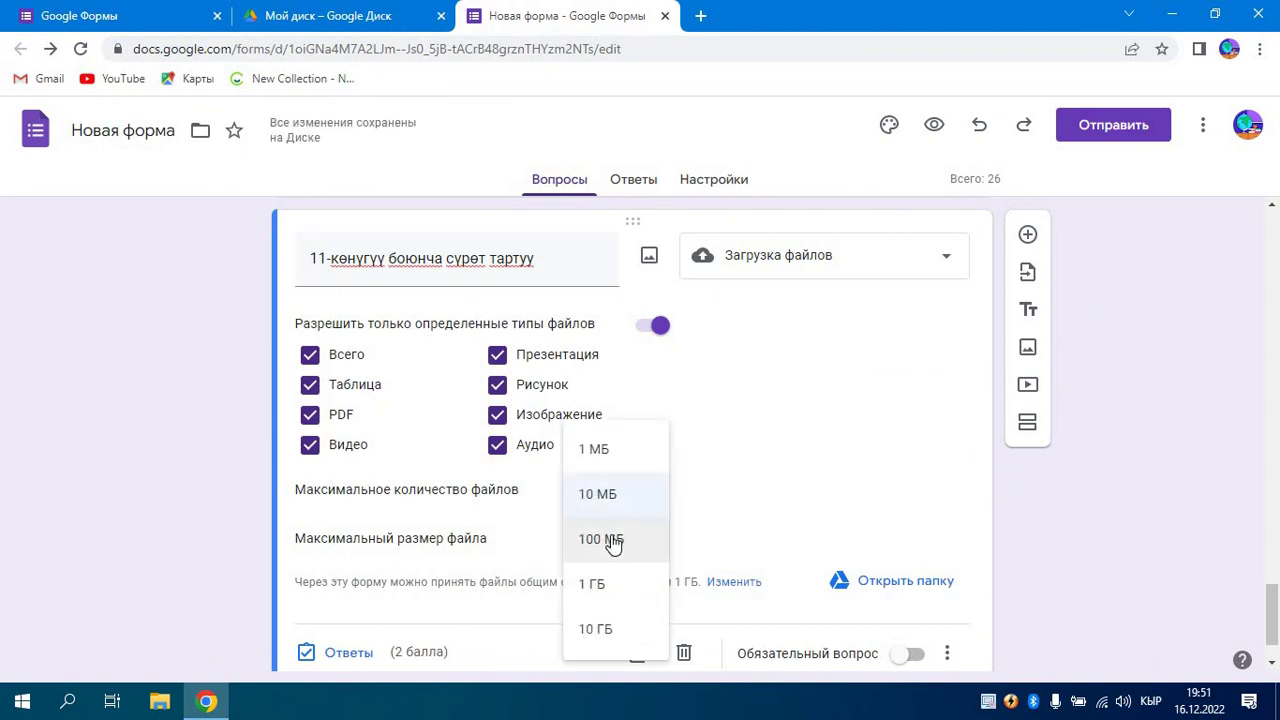
click(613, 541)
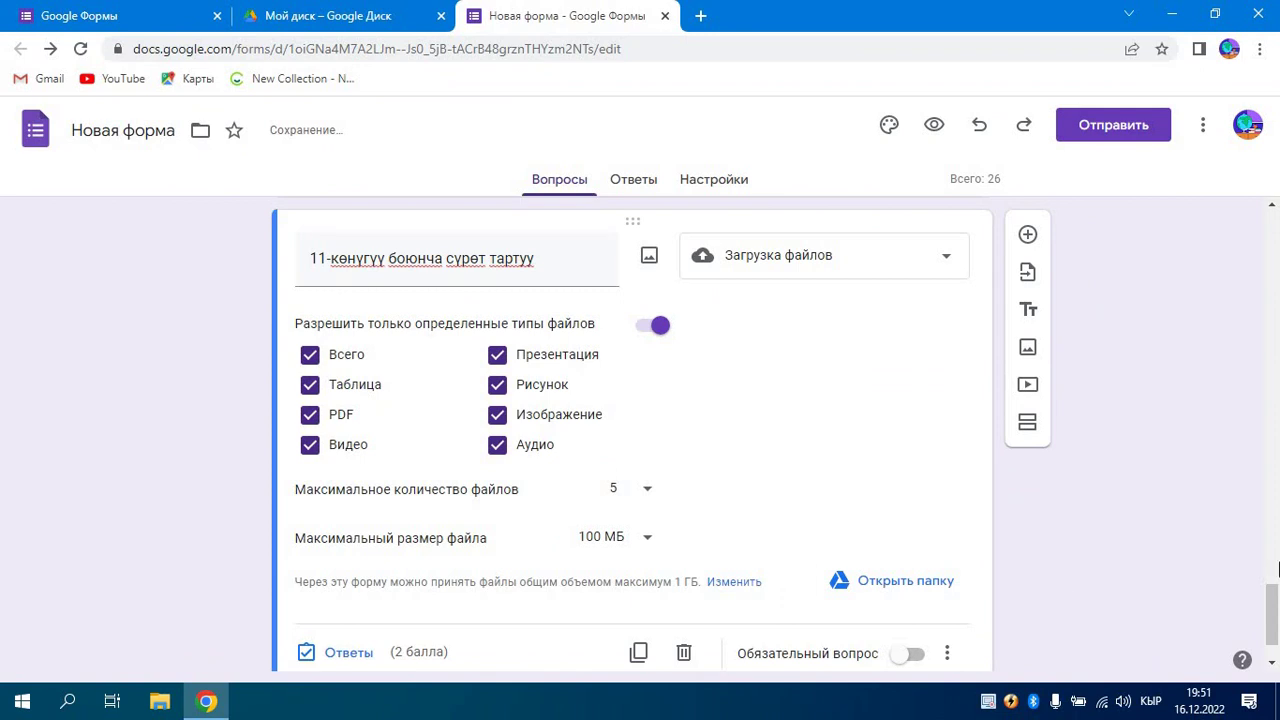
scroll(1272, 600, down, 2)
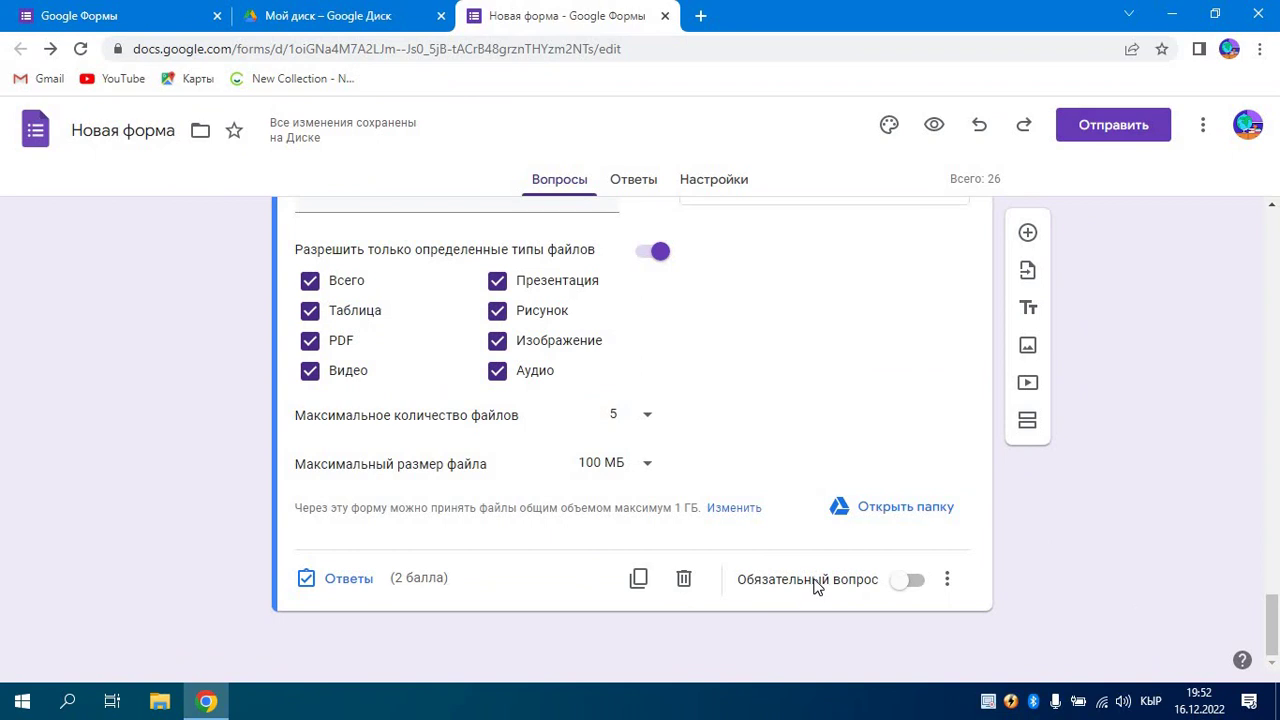
- Return to the start of the form and examine the theme options for text style, header image and colours
drag(1275, 630, 1277, 208)
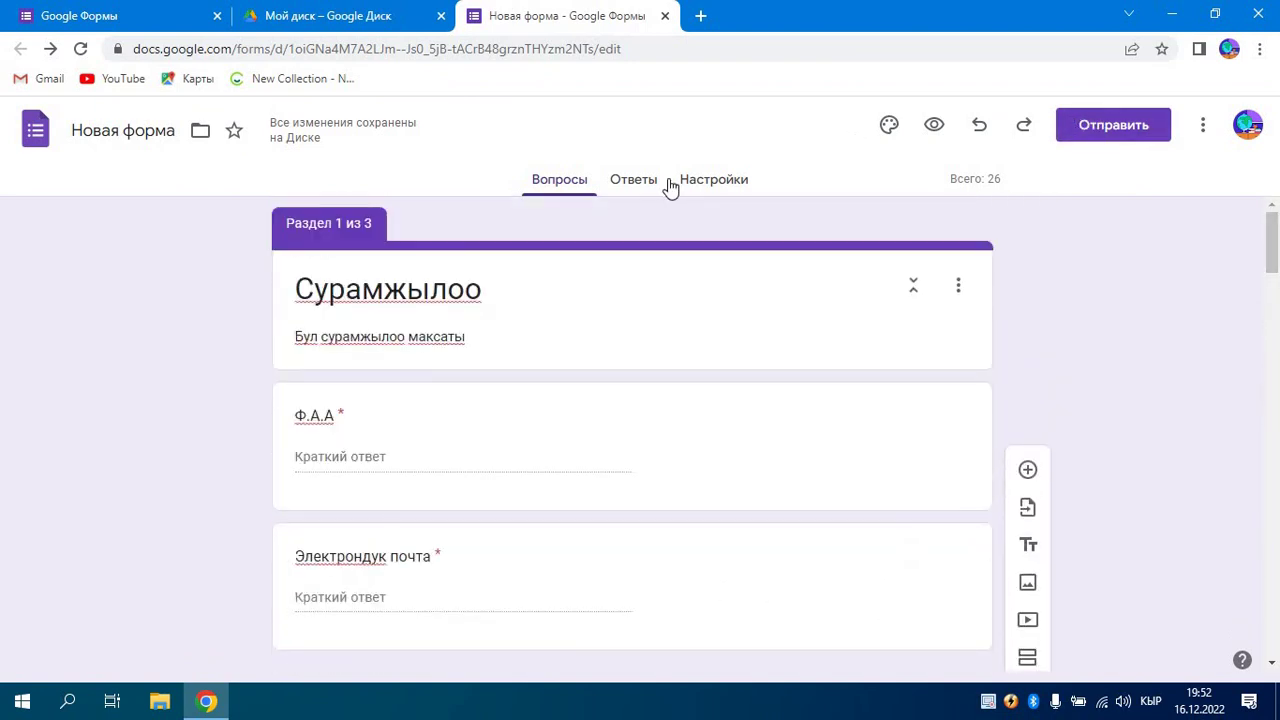
click(889, 126)
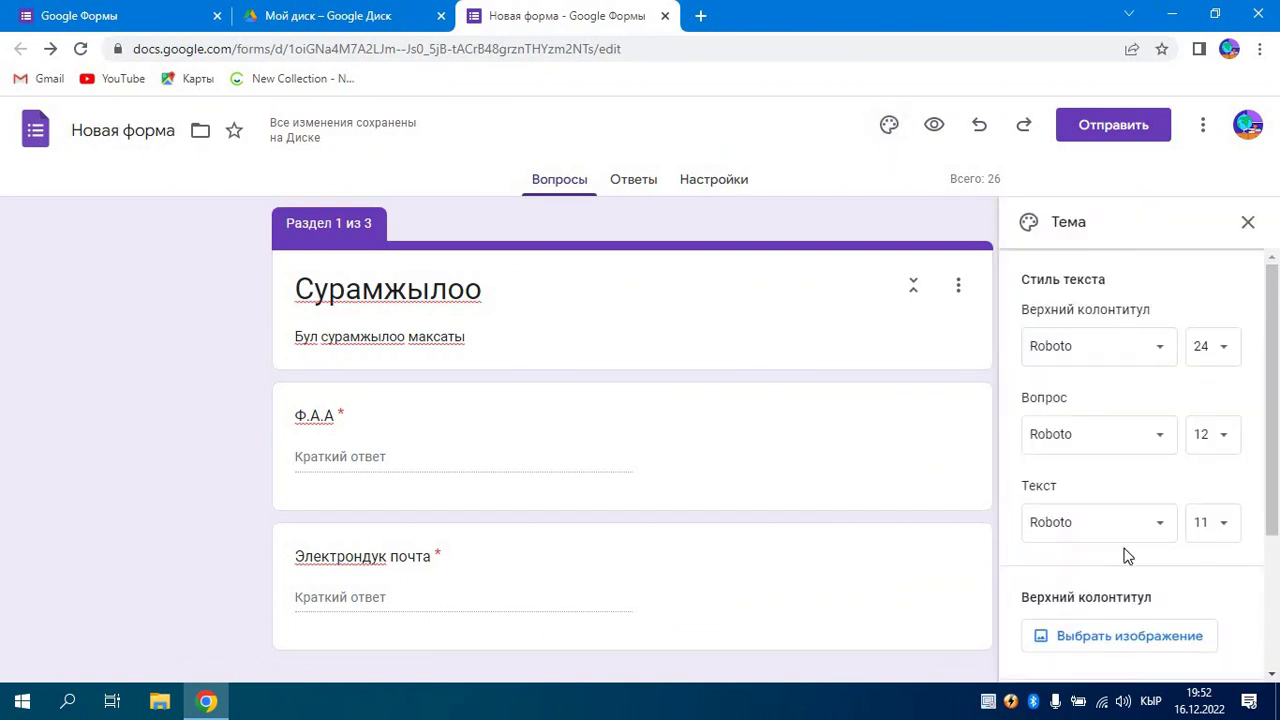
drag(1275, 425, 1277, 556)
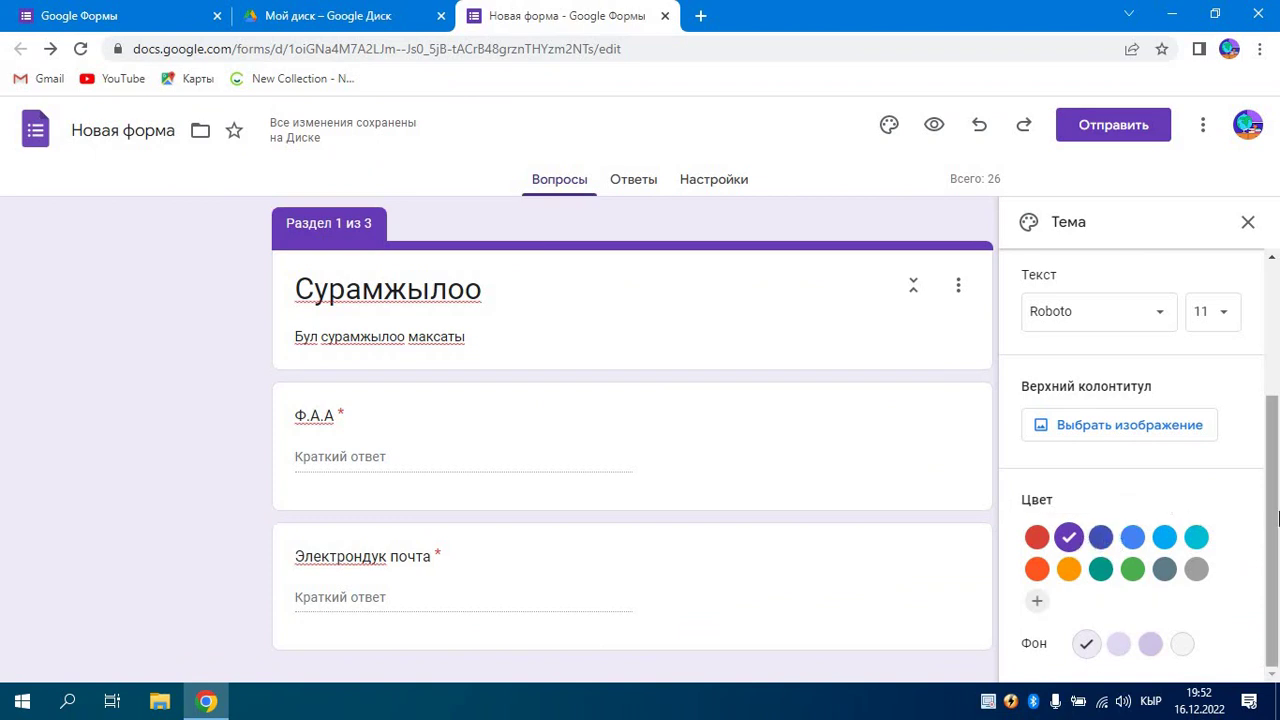
scroll(1275, 401, up, 2)
scroll(1275, 401, up, 1)
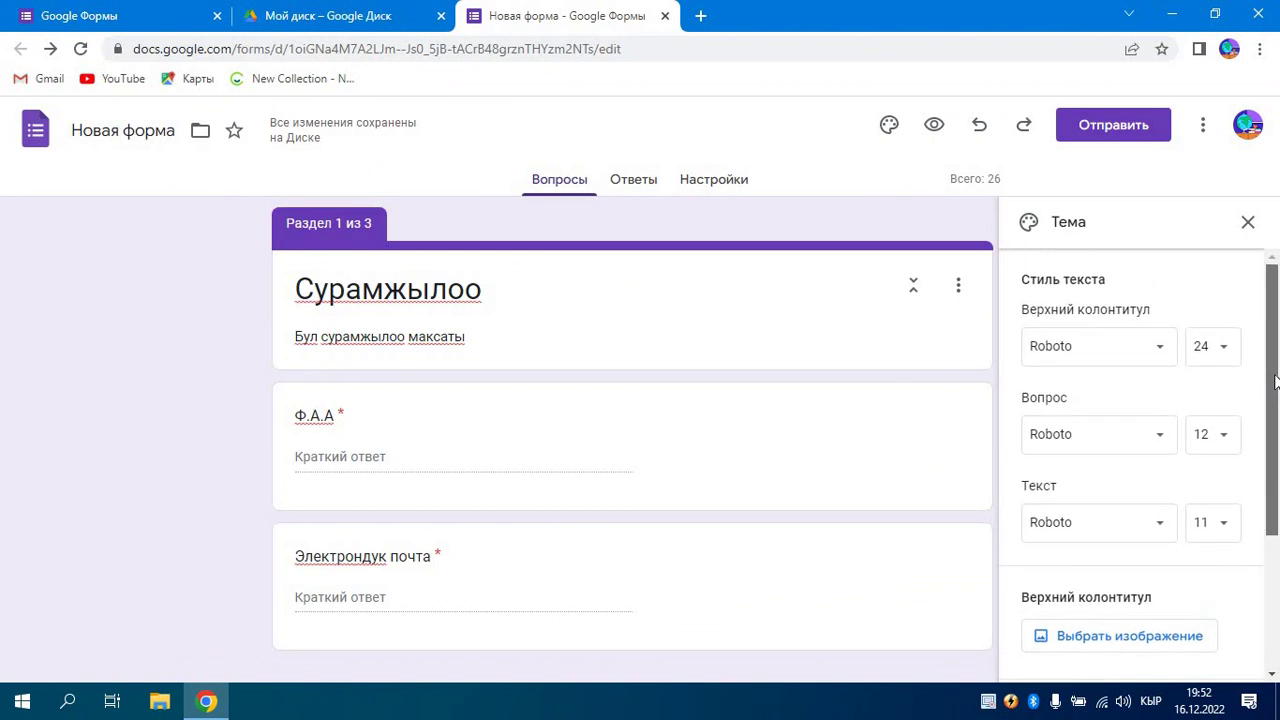
- Preview the form as a respondent and try to continue past the first section with the required fields left empty
click(936, 125)
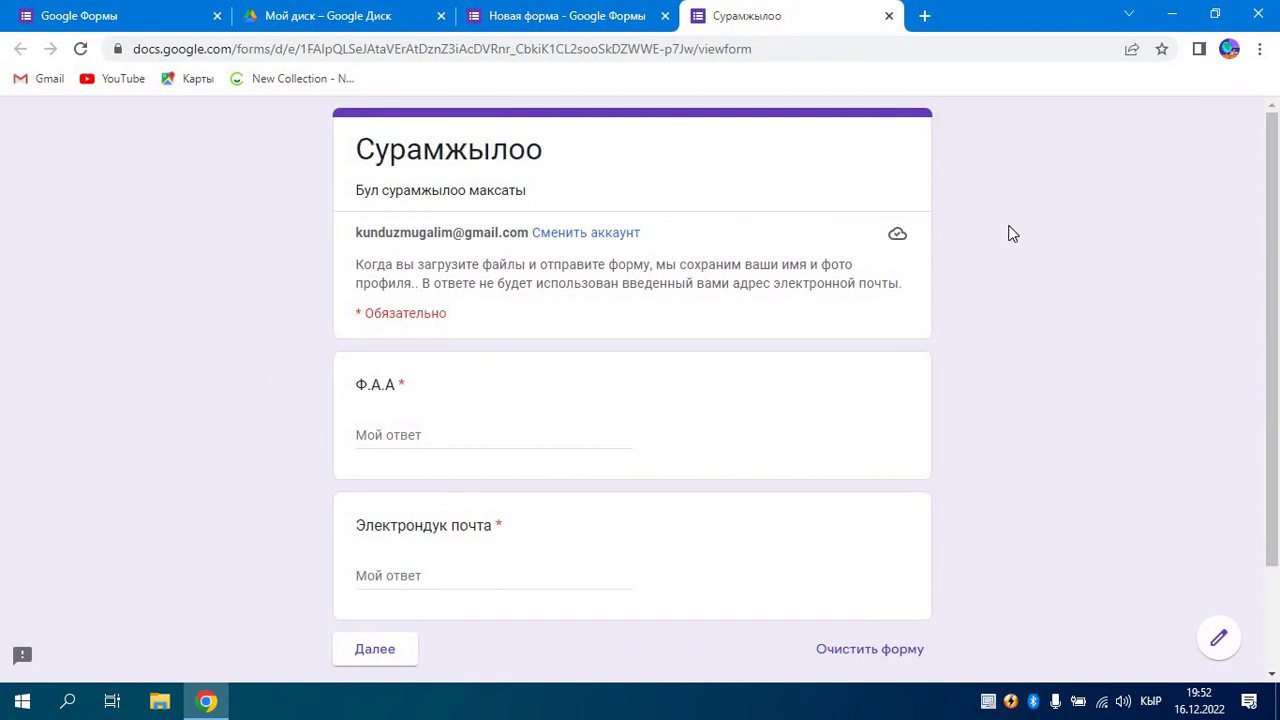
drag(1276, 363, 1276, 505)
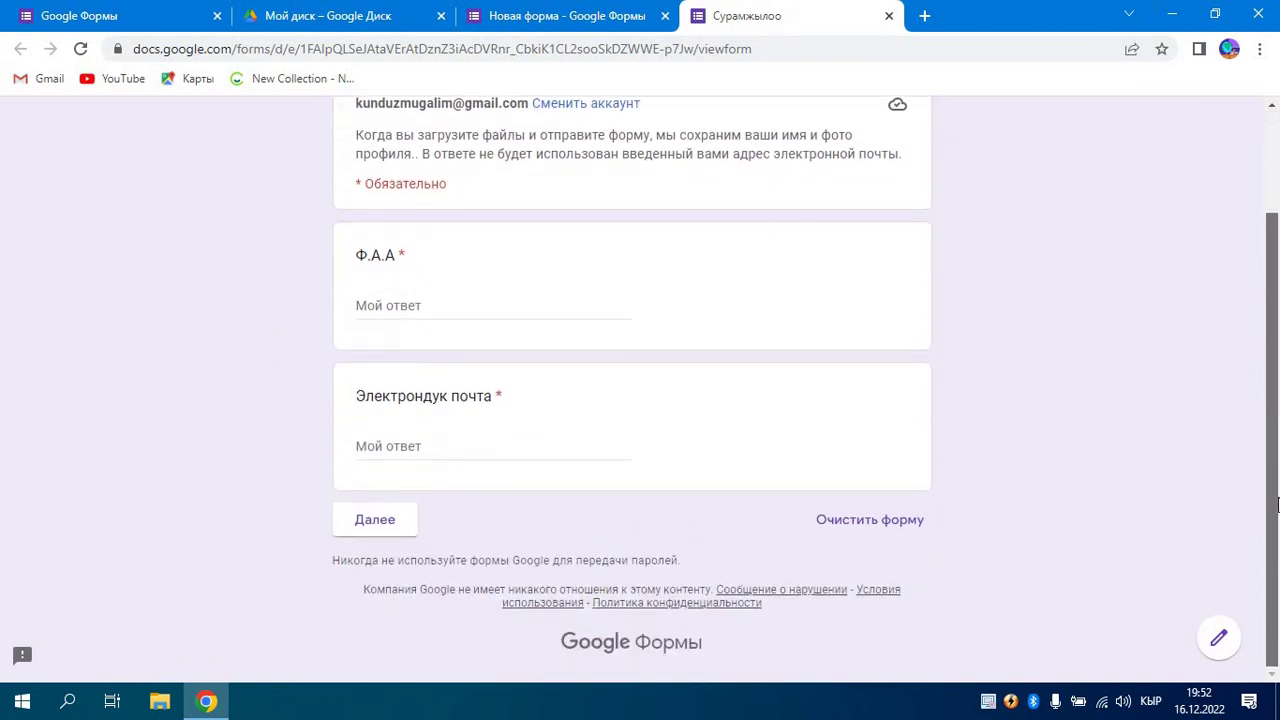
click(387, 530)
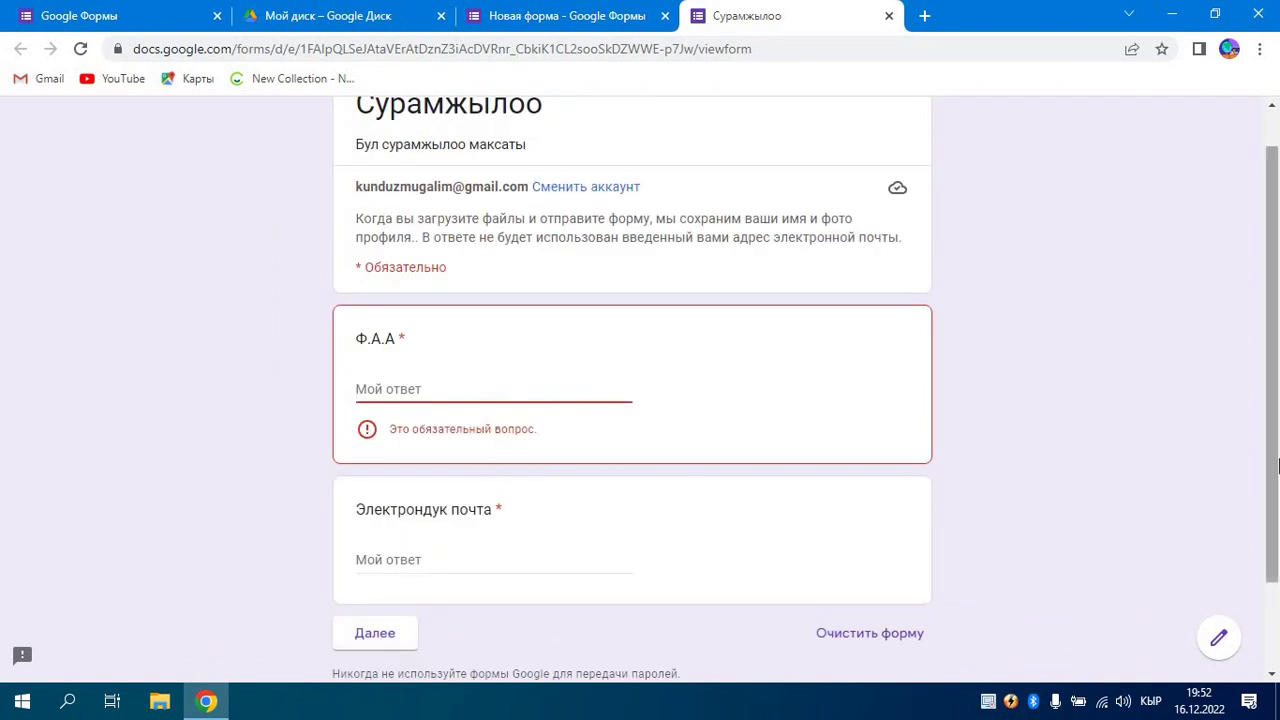
drag(1272, 463, 1276, 556)
scroll(615, 122, up, 2)
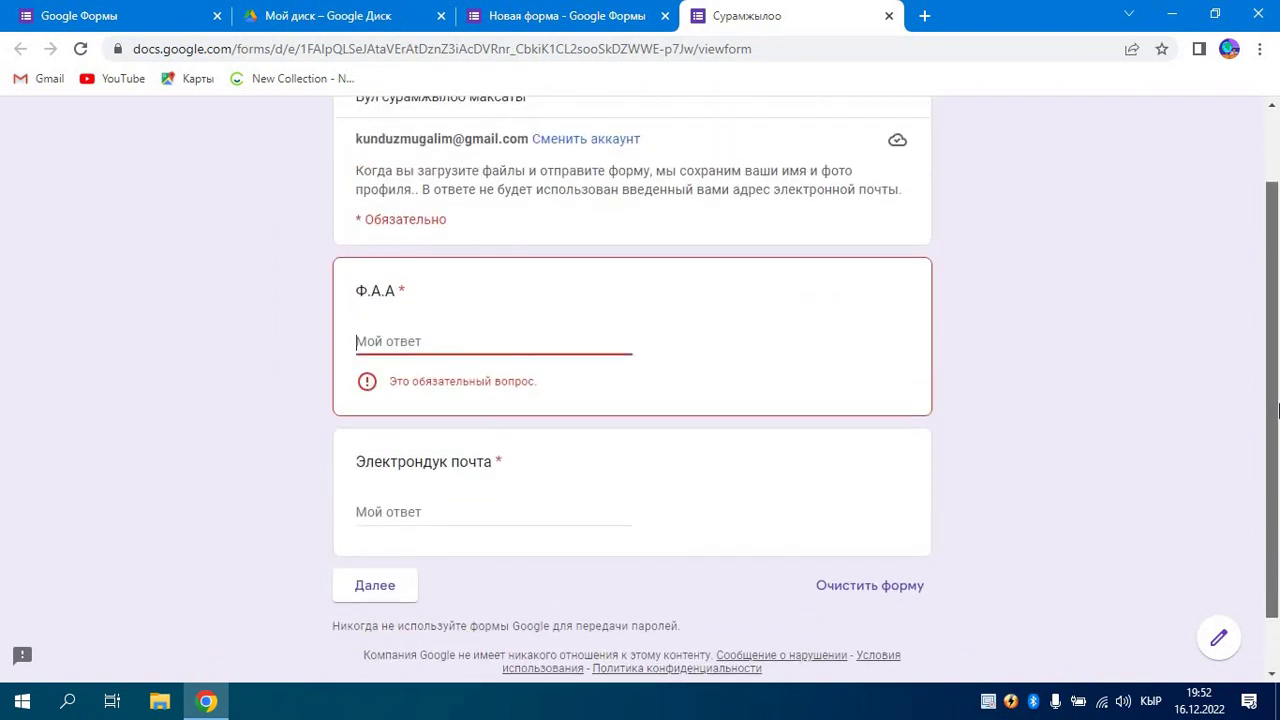
- Go back to the form editor and rename the form file from its default name to "Сурамжылоо"
click(548, 16)
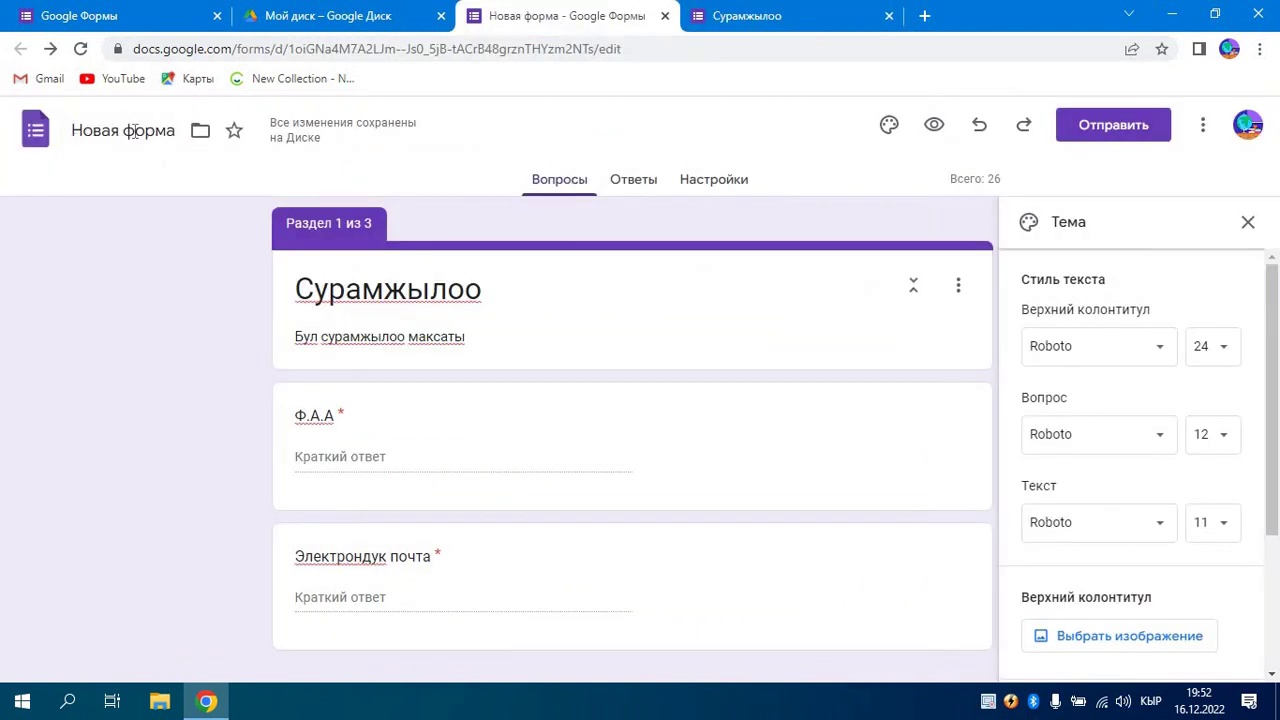
click(173, 133)
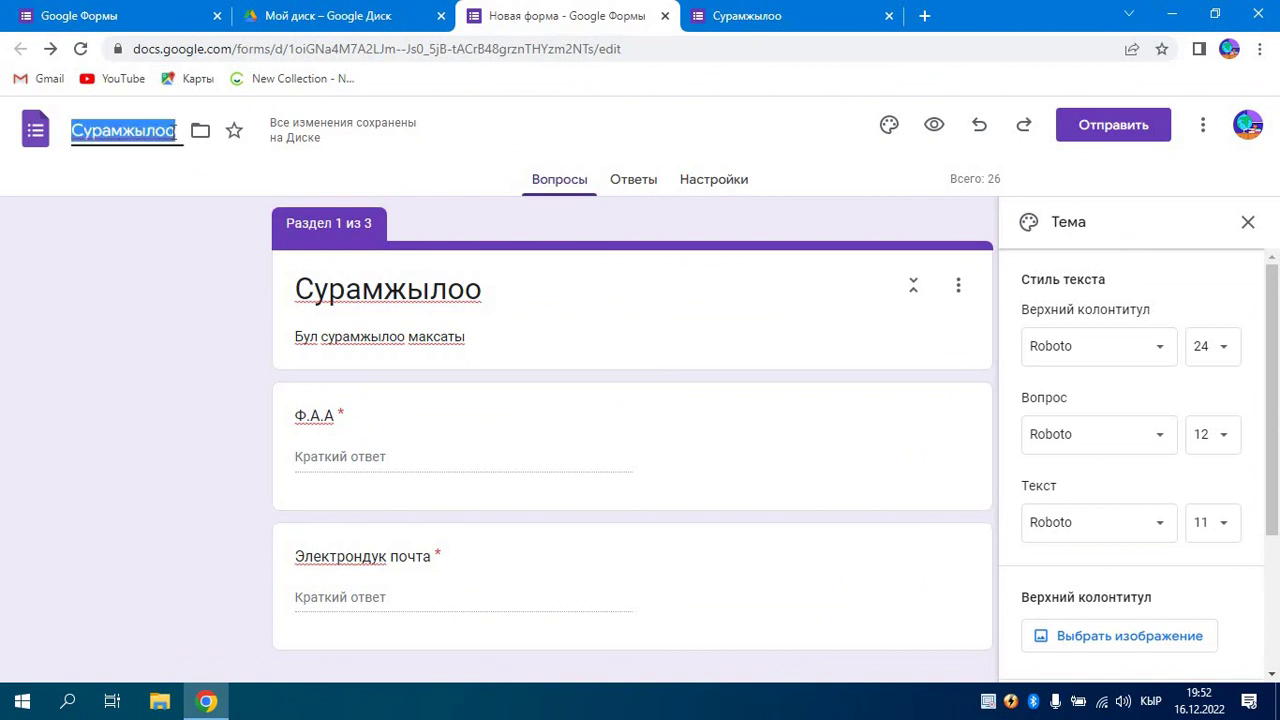
text(Сурам)
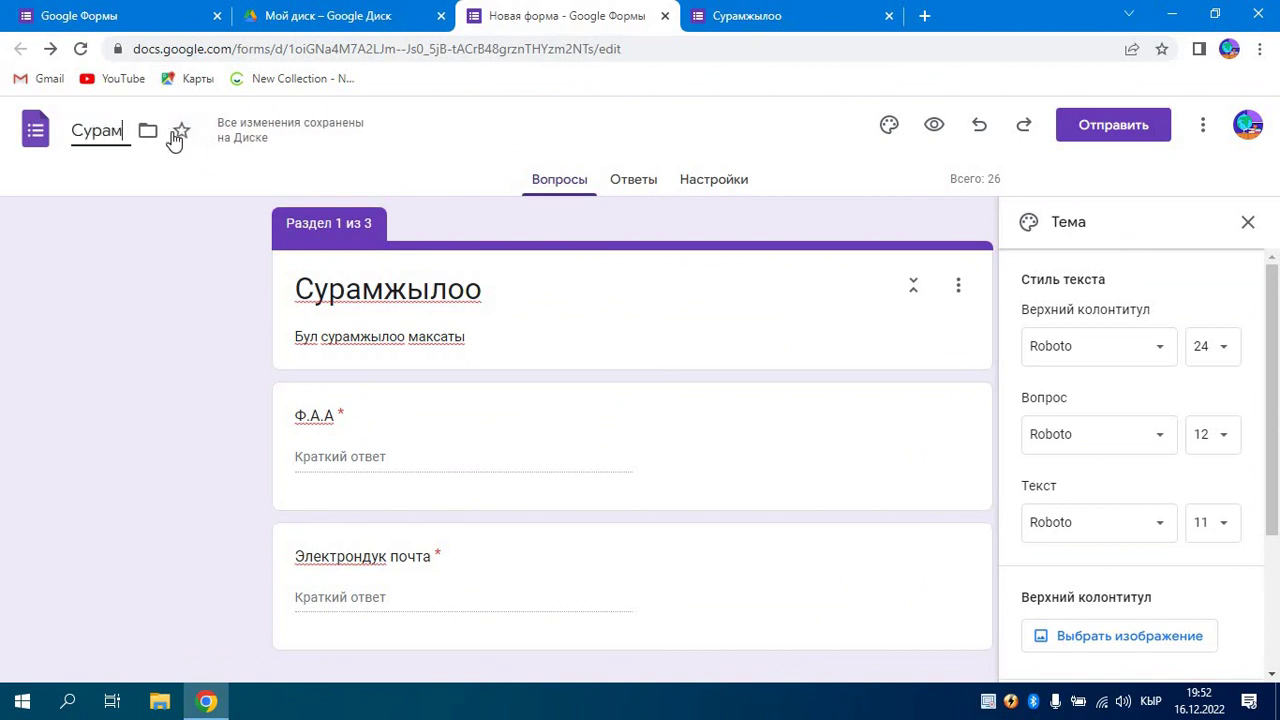
text(жылоо)
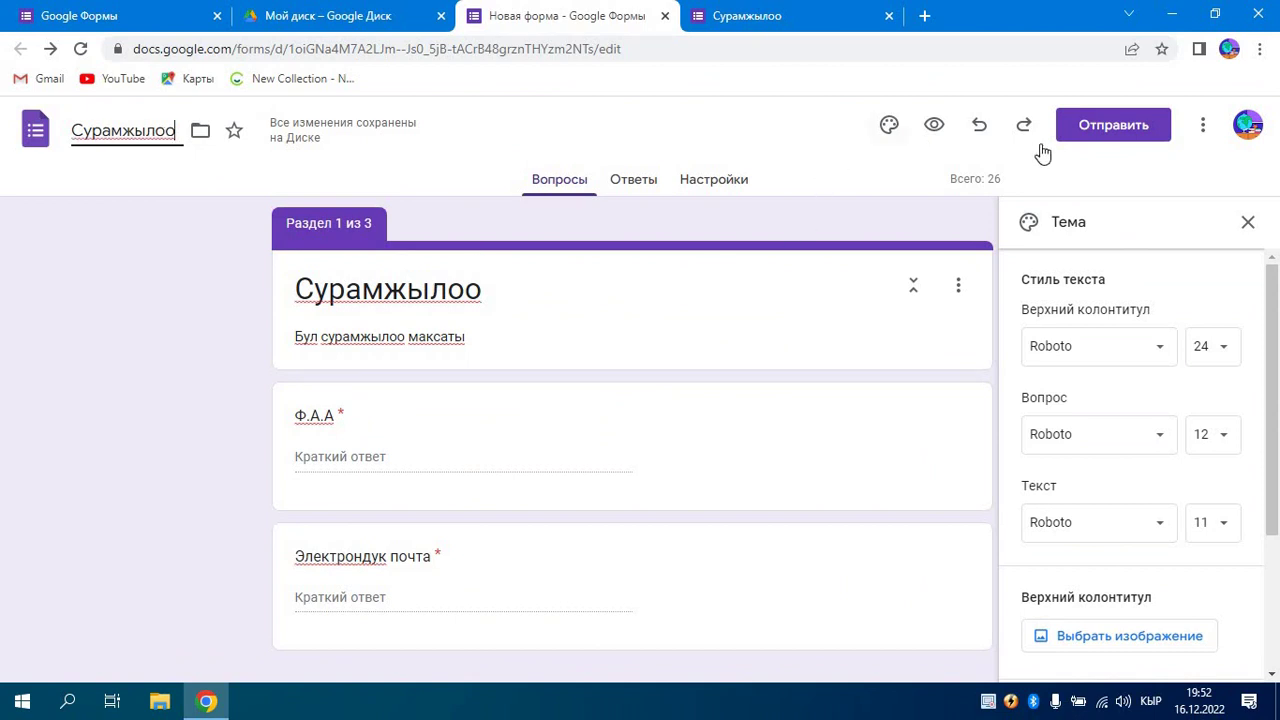
- Copy the form's shareable link as a short URL, closing the send dialog and the theme options when done
click(1115, 130)
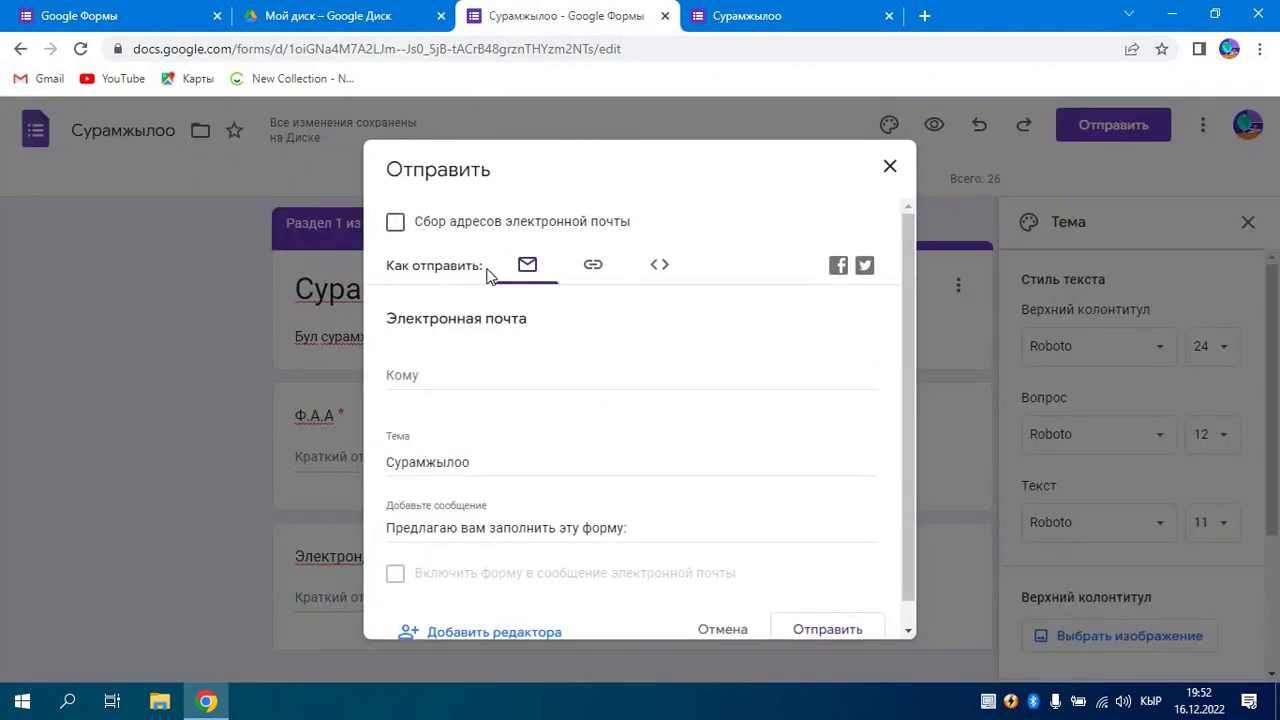
click(591, 268)
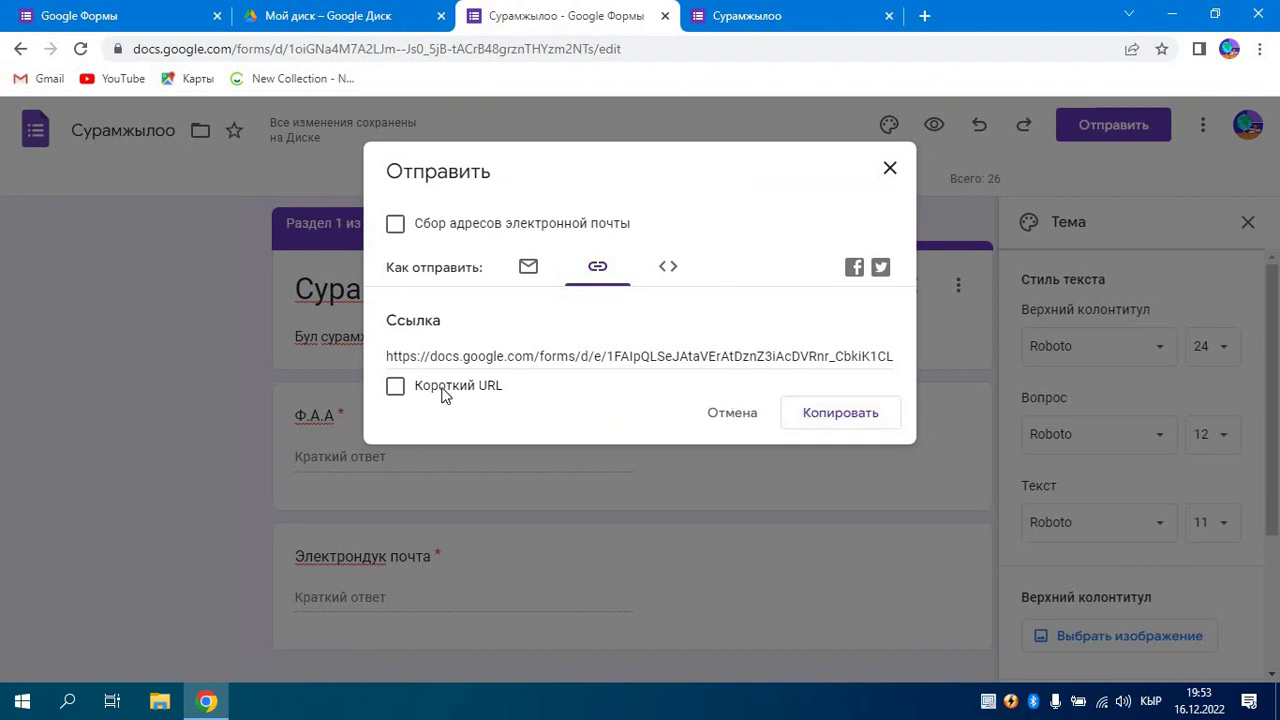
click(395, 389)
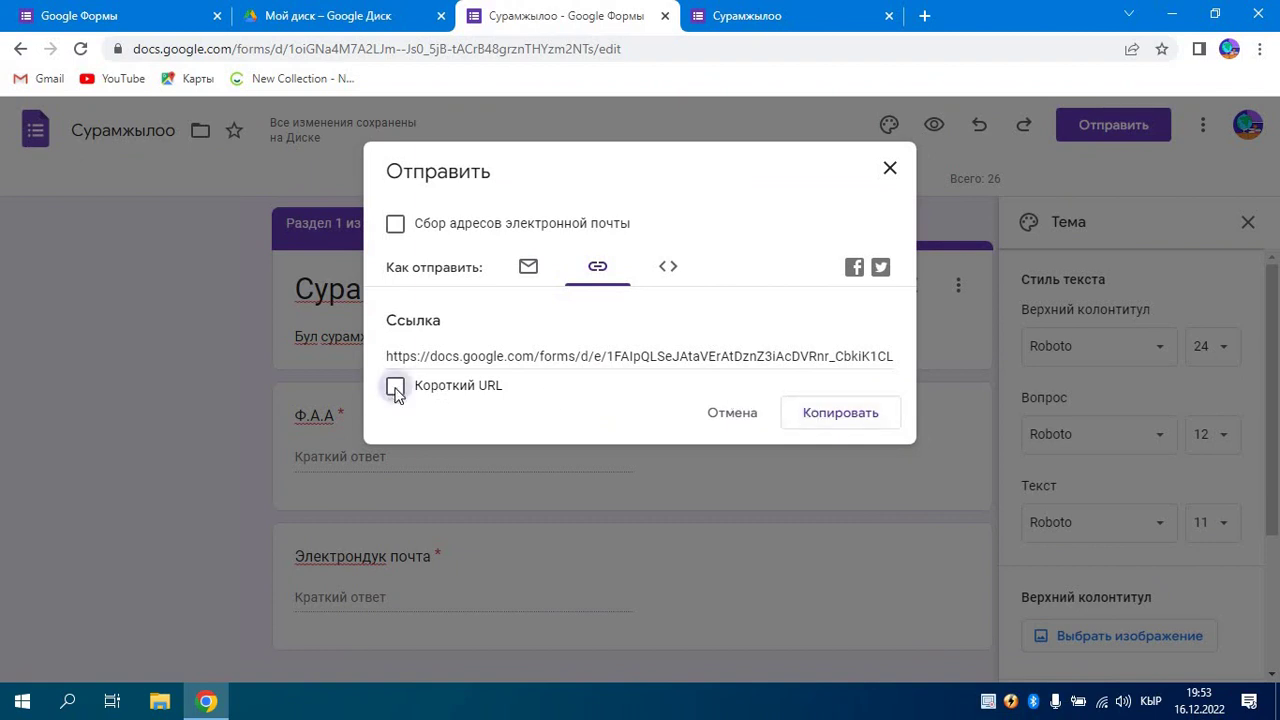
click(829, 421)
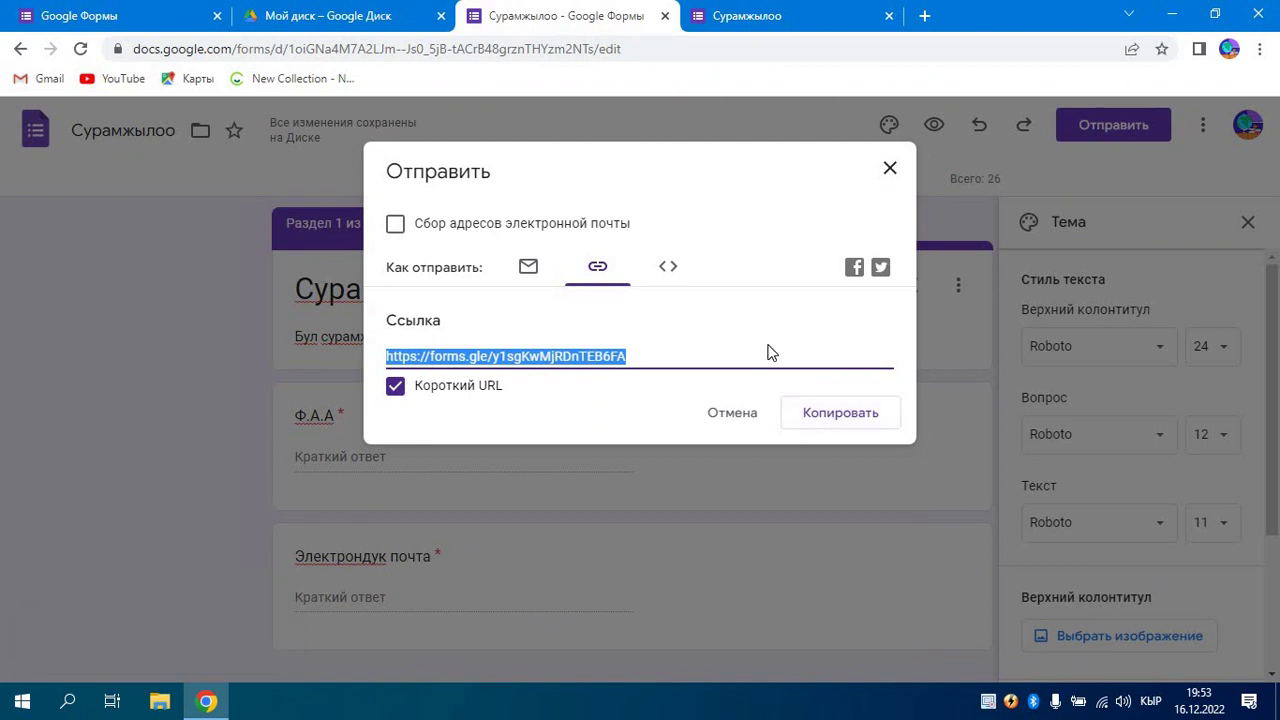
click(891, 170)
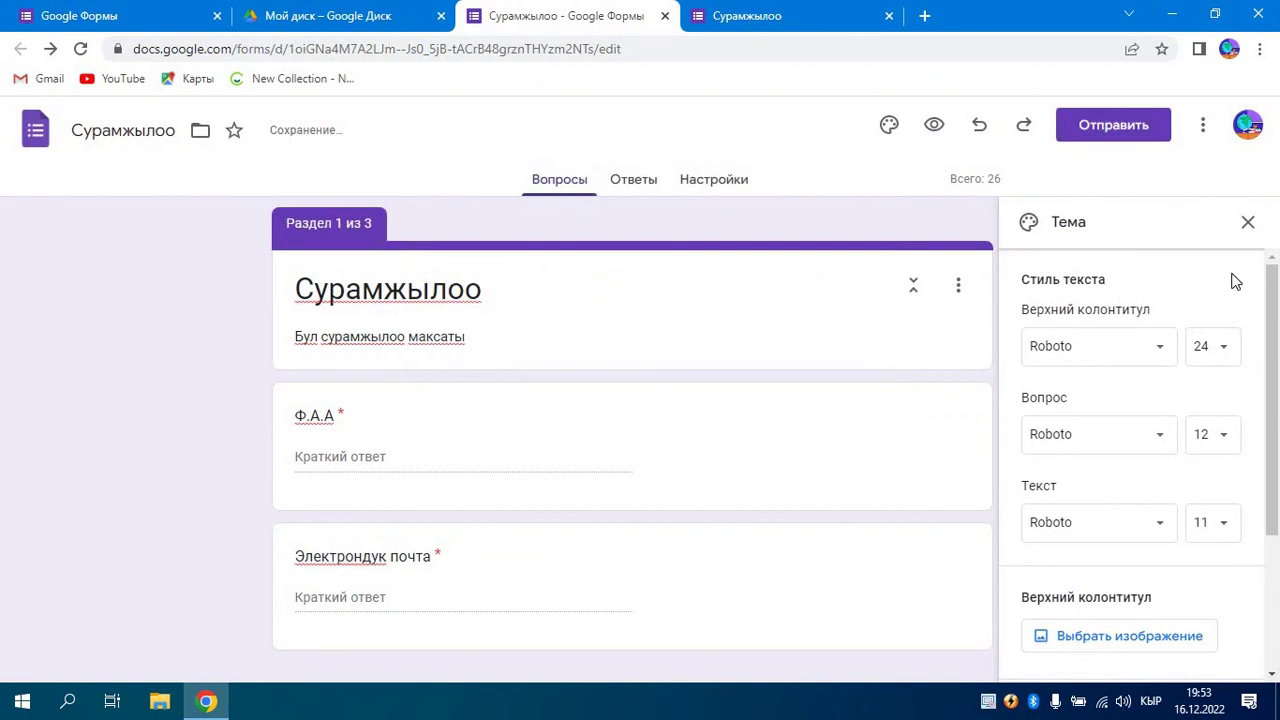
click(1249, 224)
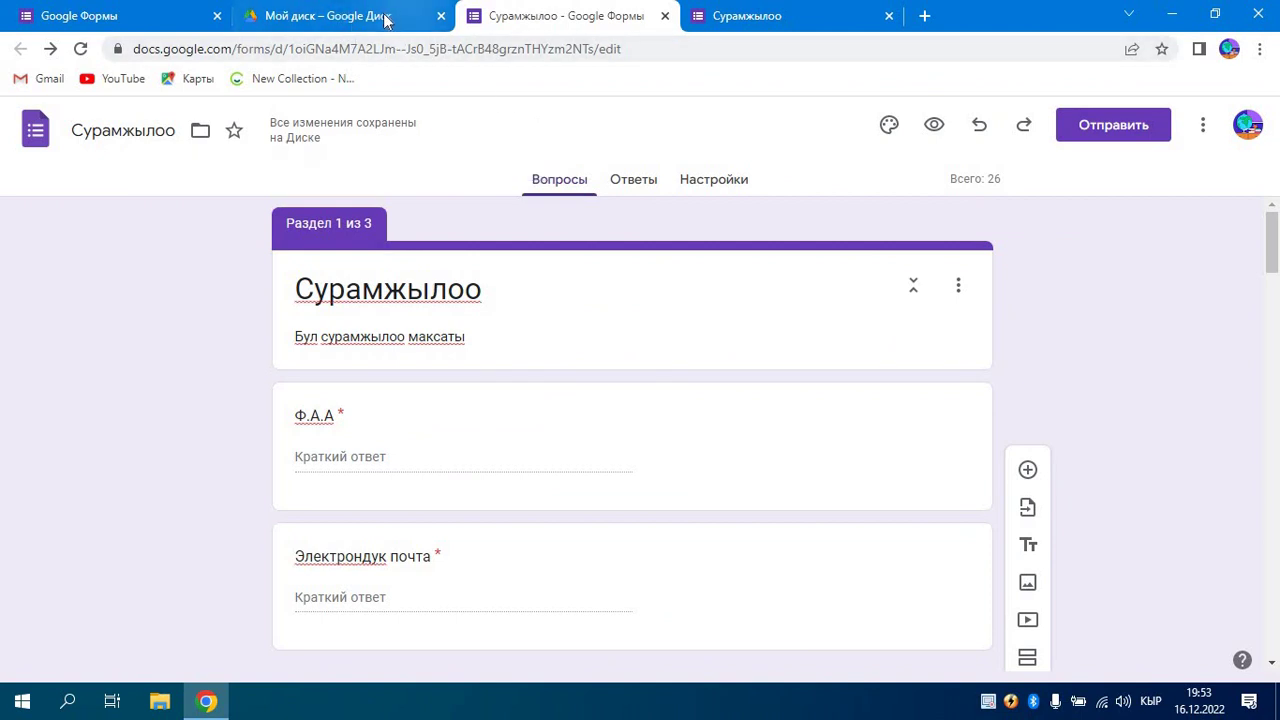
- Create a new spreadsheet named "Сурамжылоо (Ответы)" for collecting the form's responses
click(637, 186)
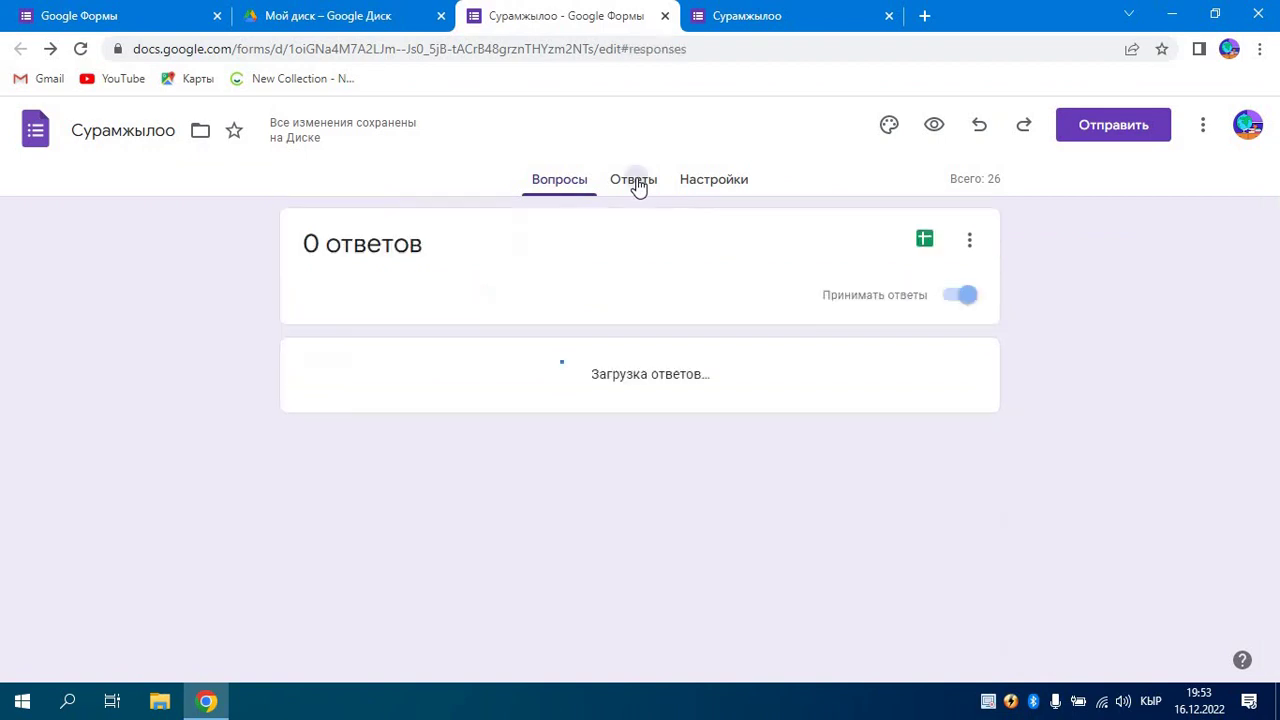
click(926, 240)
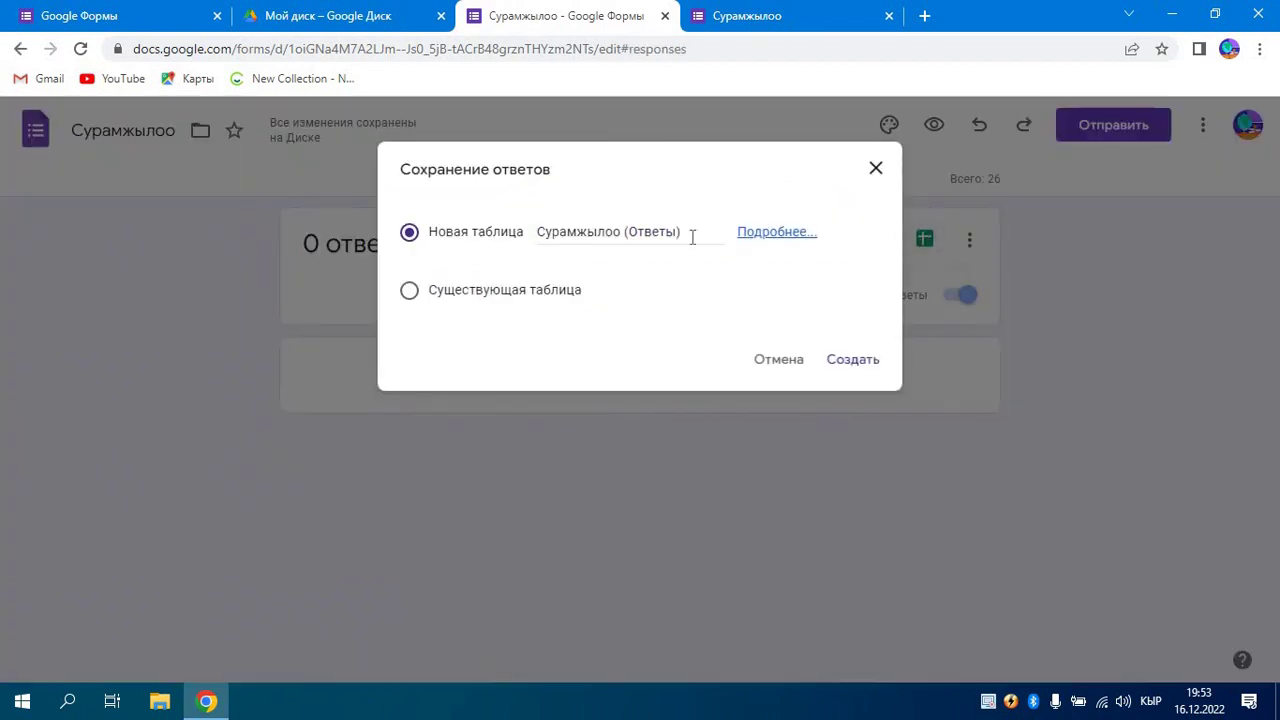
click(851, 362)
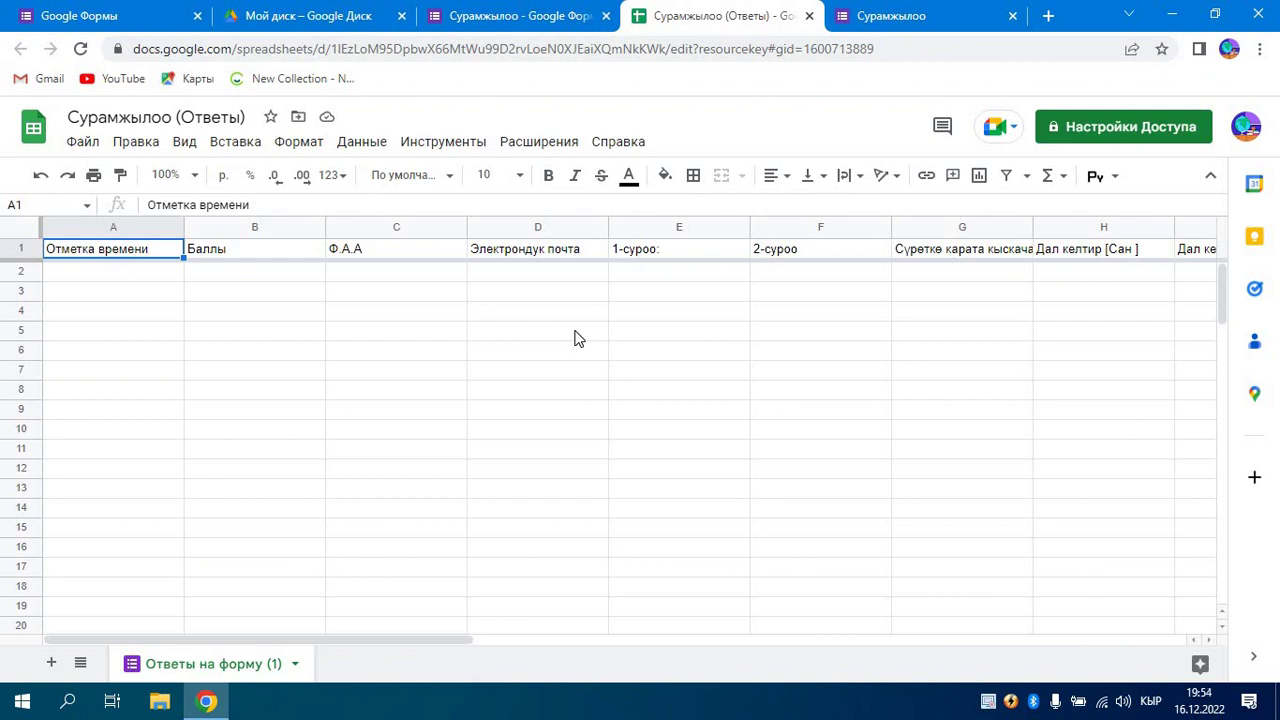
- Enable the Flubaroo add-on for the "Сурамжылоо (Ответы)" spreadsheet and dismiss its notification
click(538, 146)
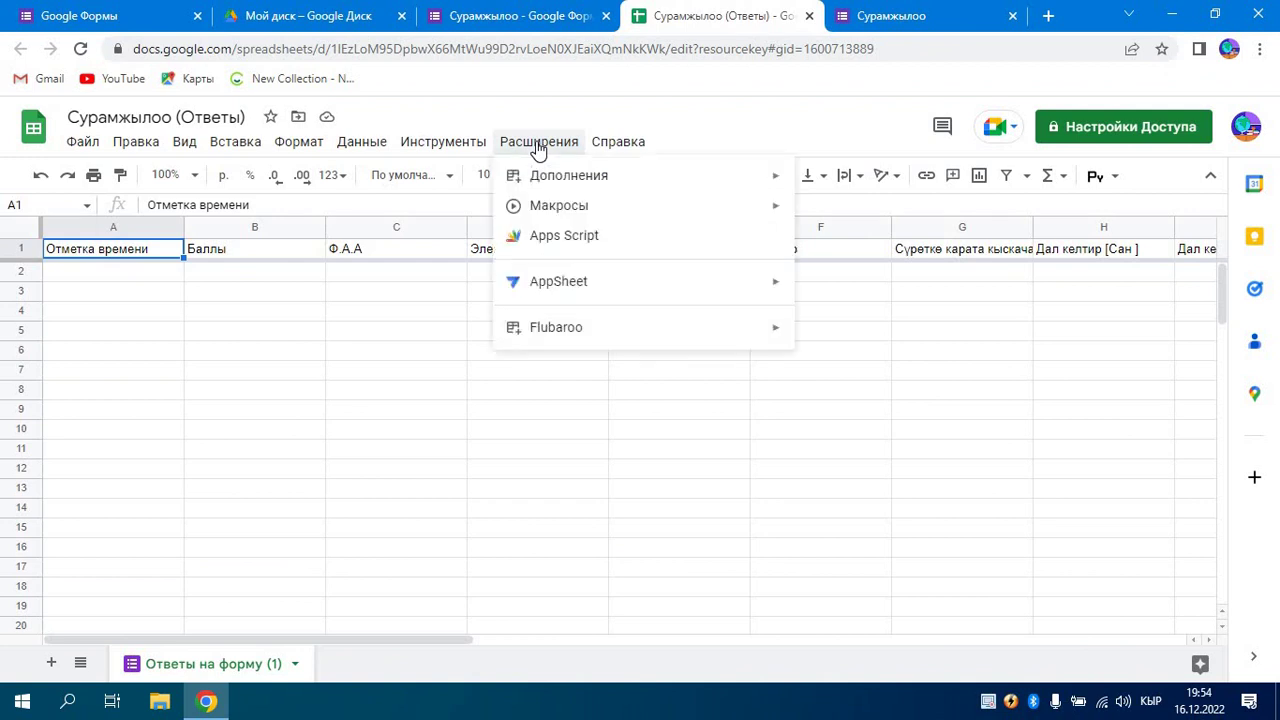
mouse_move(565, 333)
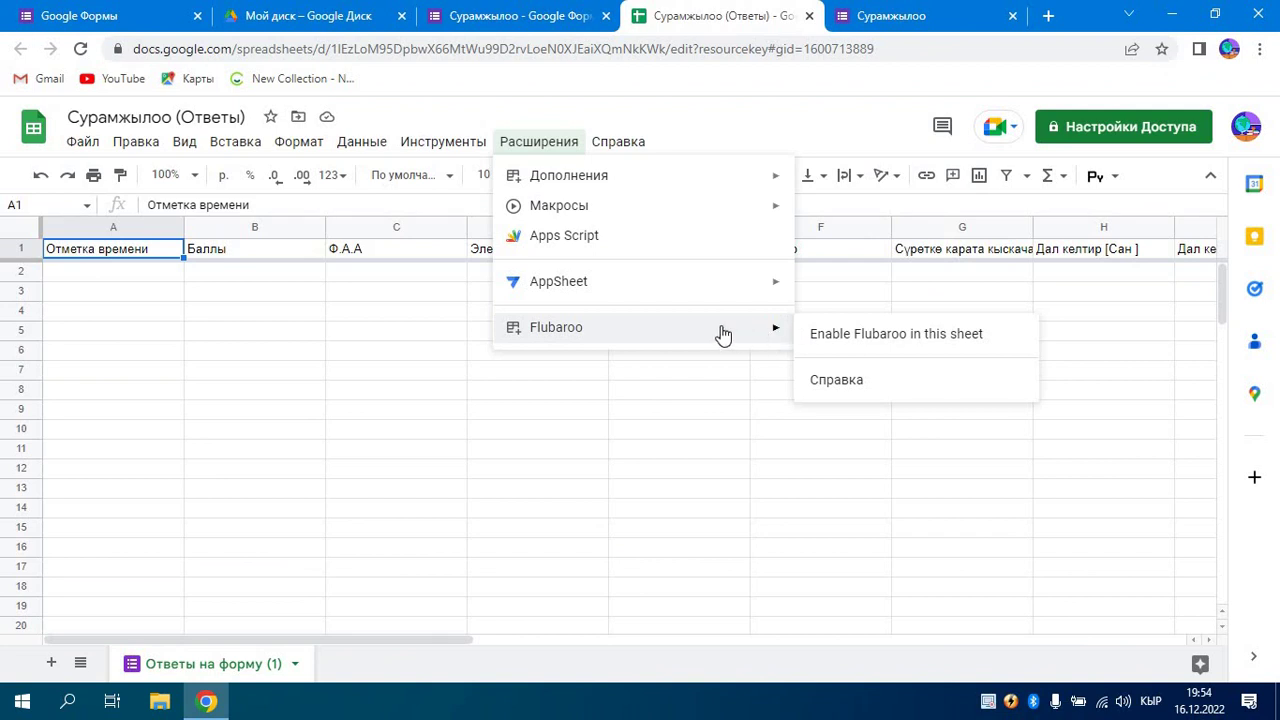
click(858, 335)
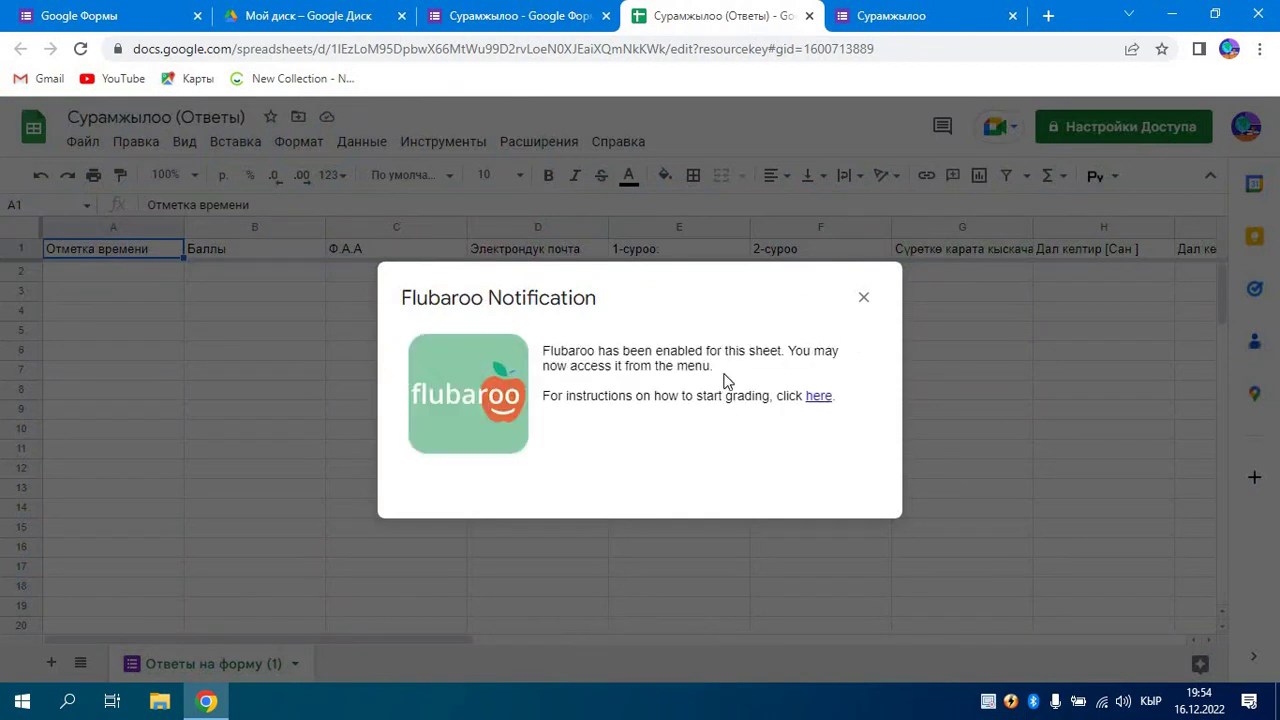
click(862, 297)
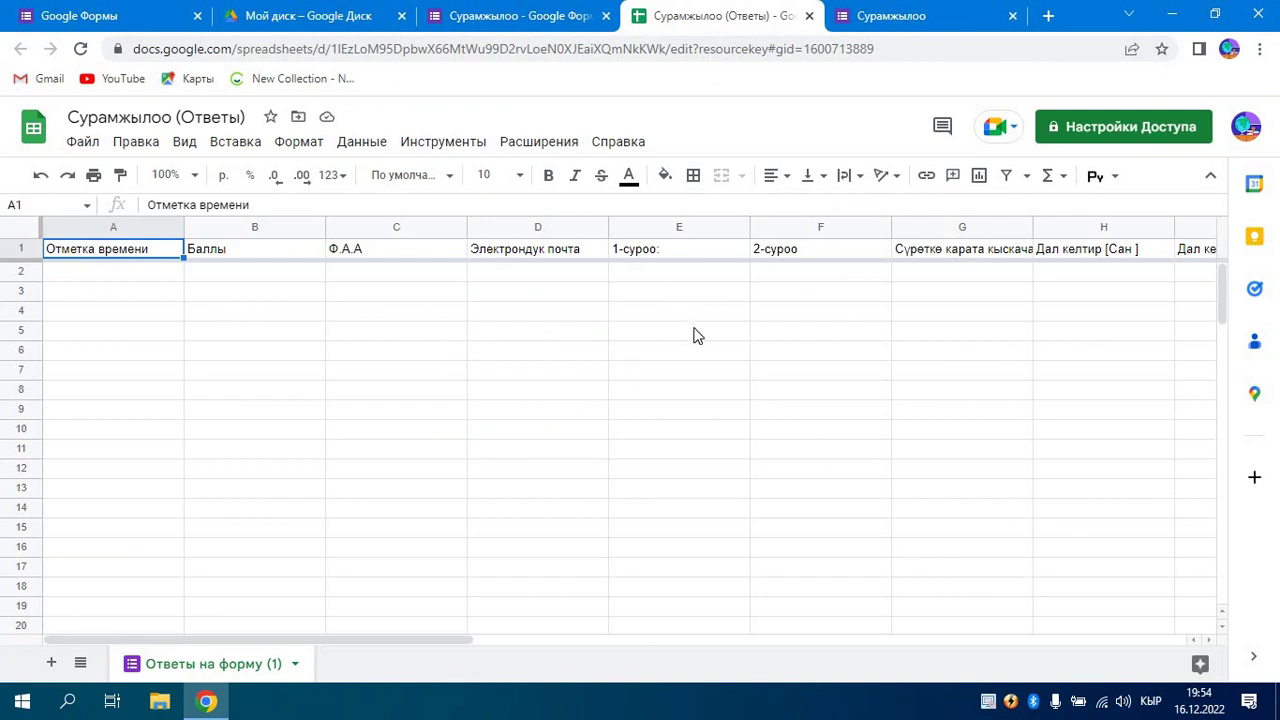
- Open the existing form "Новая форма" from Google Drive and view its responses in the linked spreadsheet
click(287, 18)
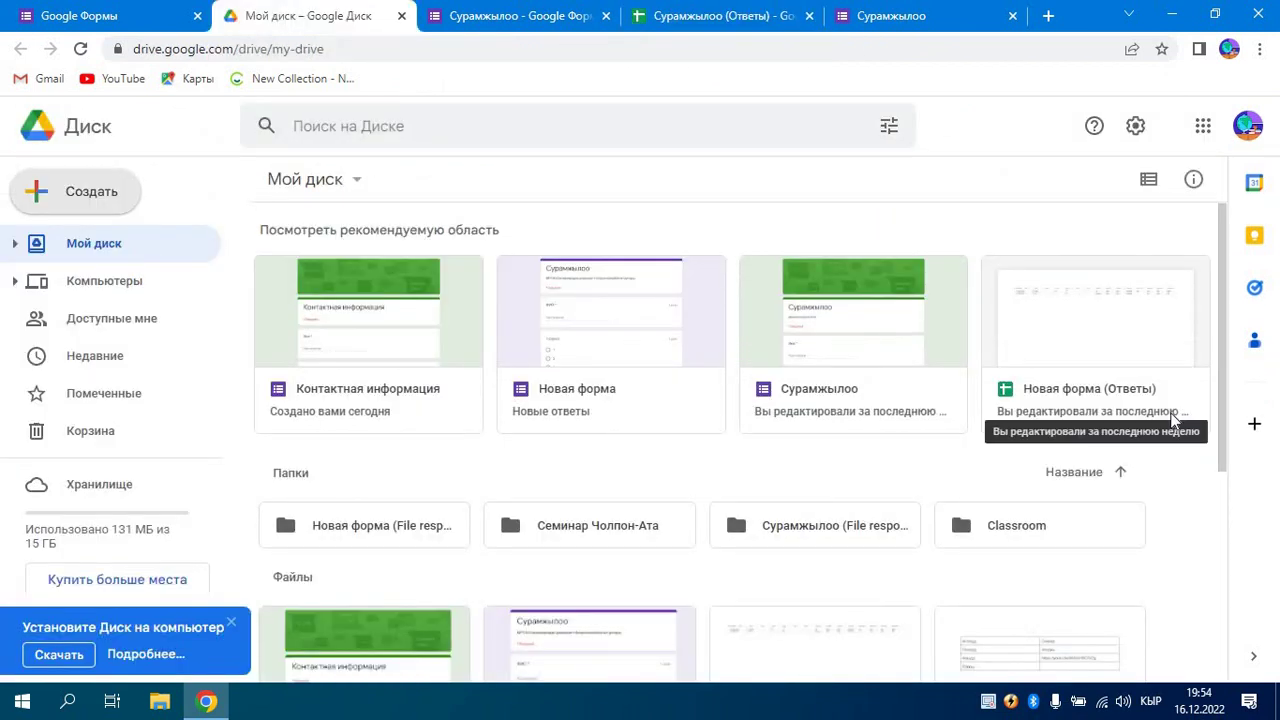
double_click(594, 347)
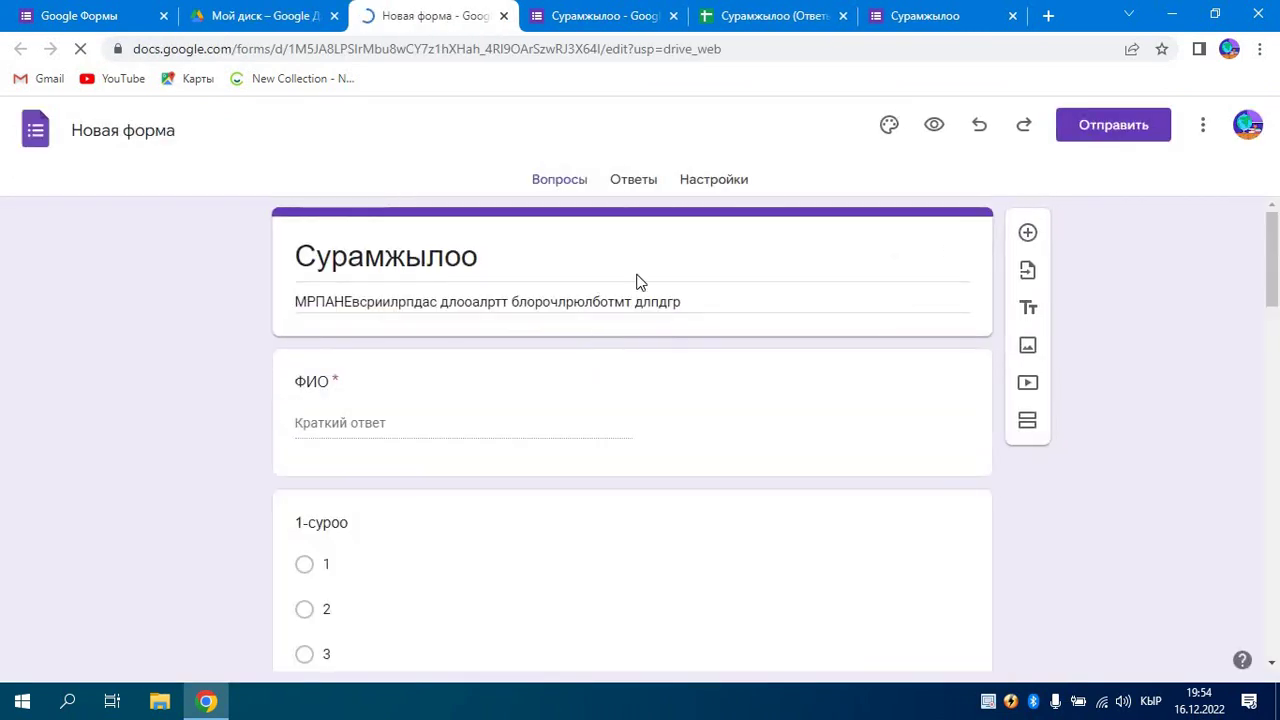
click(622, 184)
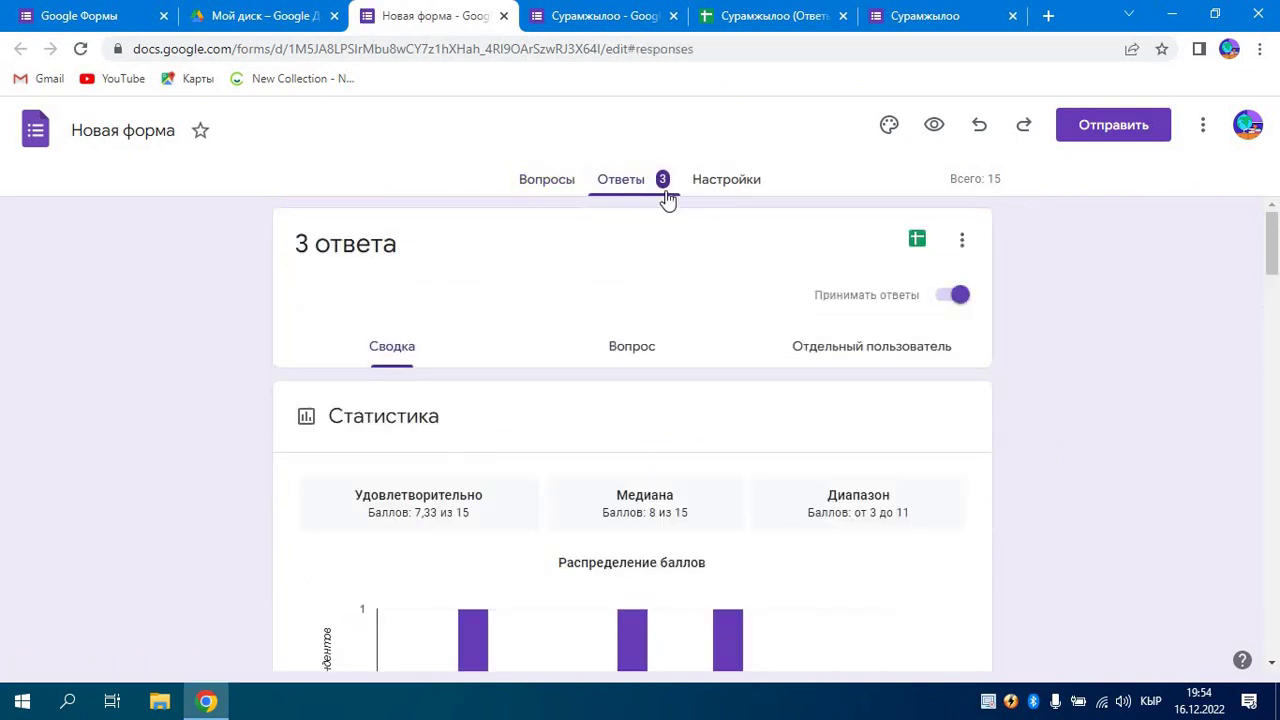
click(631, 188)
click(918, 240)
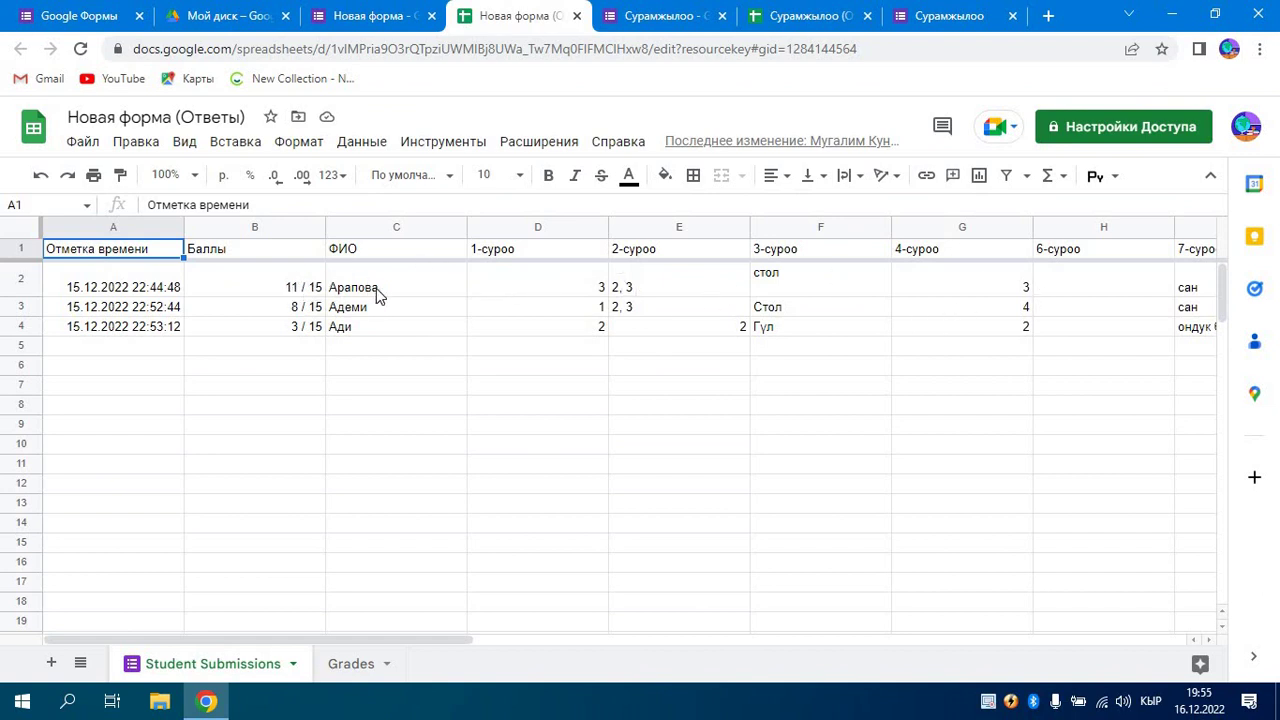
- Start regrading the assignment with Flubaroo and agree to update the existing Grades sheet
click(548, 145)
mouse_move(562, 330)
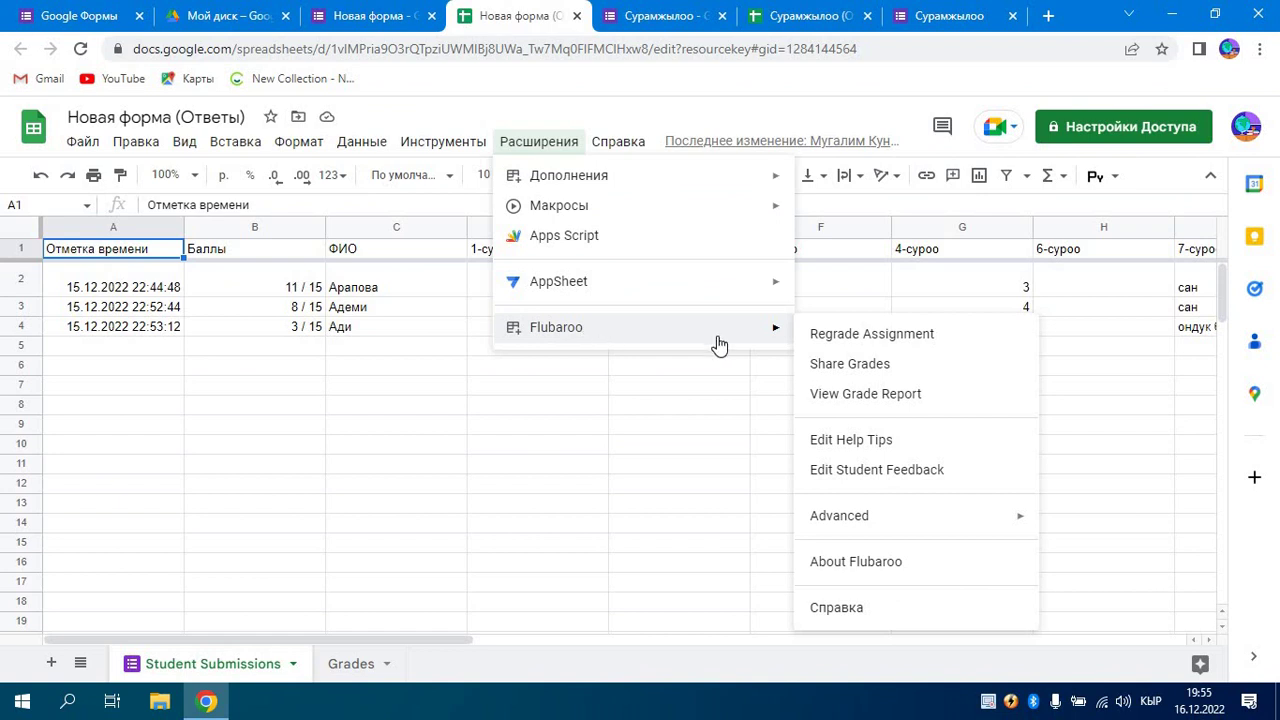
click(838, 337)
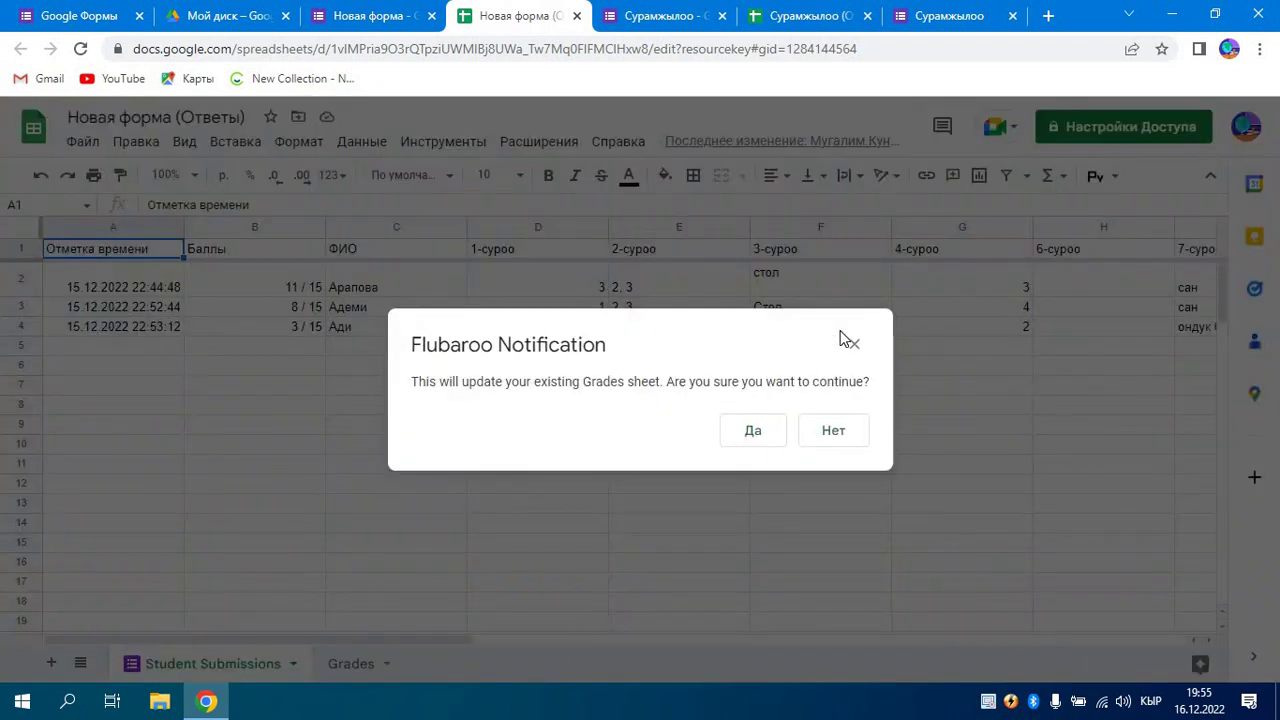
click(760, 432)
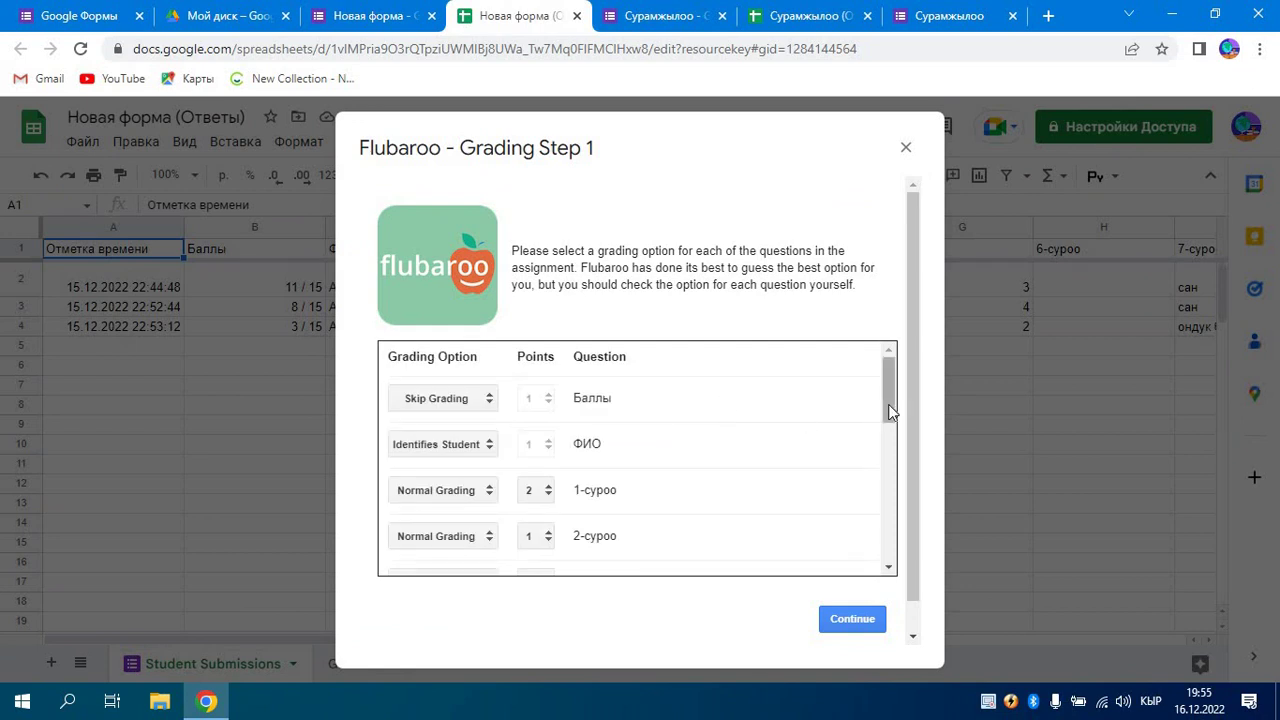
- Try to continue past Grading Step 1 with both Баллы and ФИО set to Skip Grading
click(488, 405)
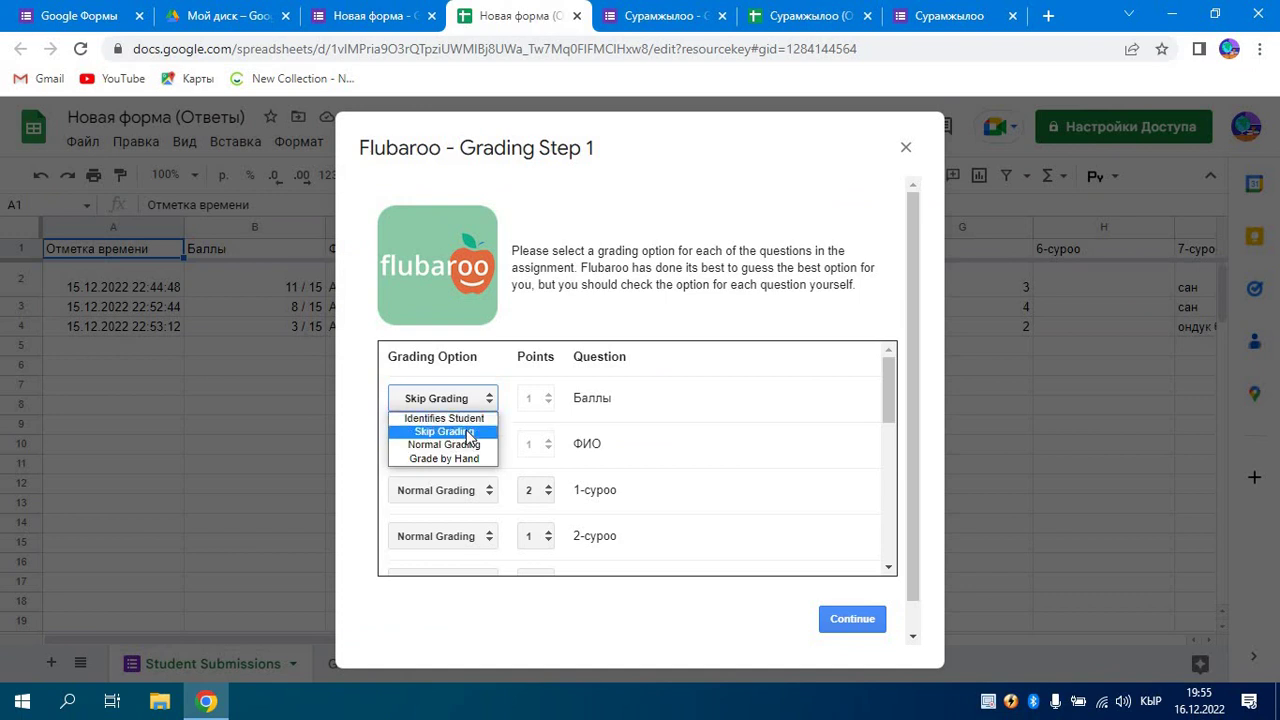
click(467, 432)
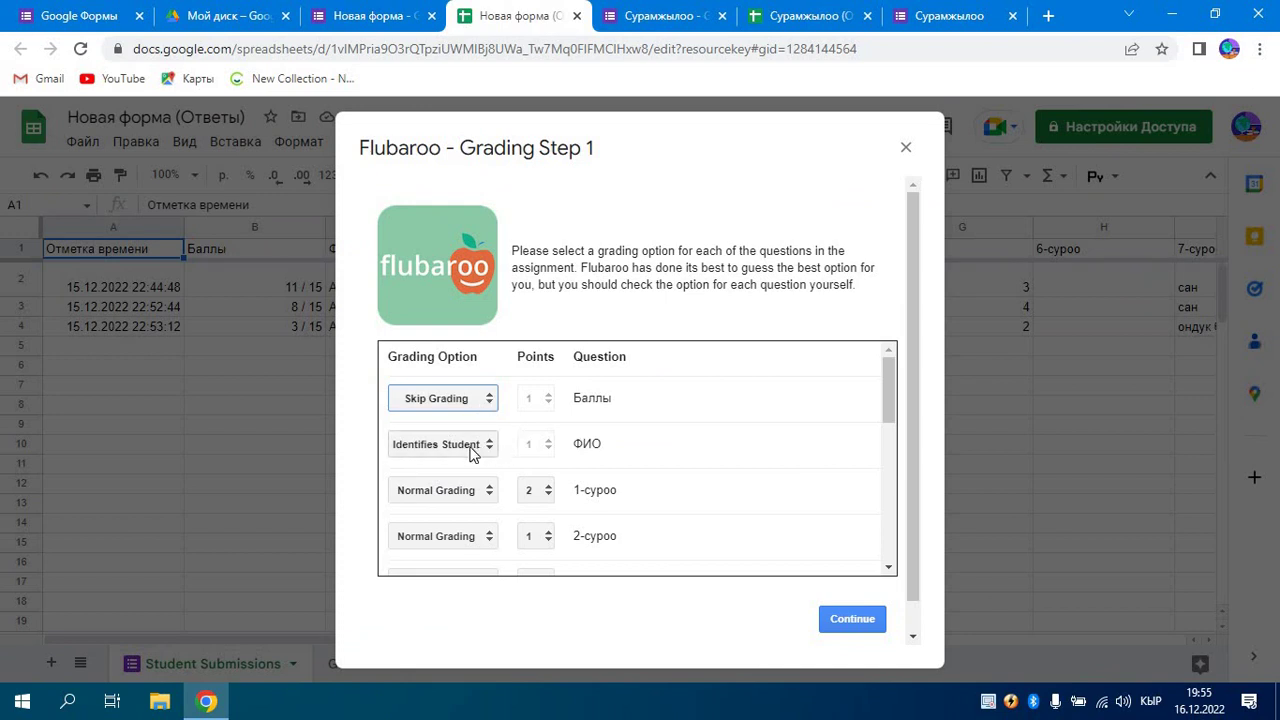
click(488, 450)
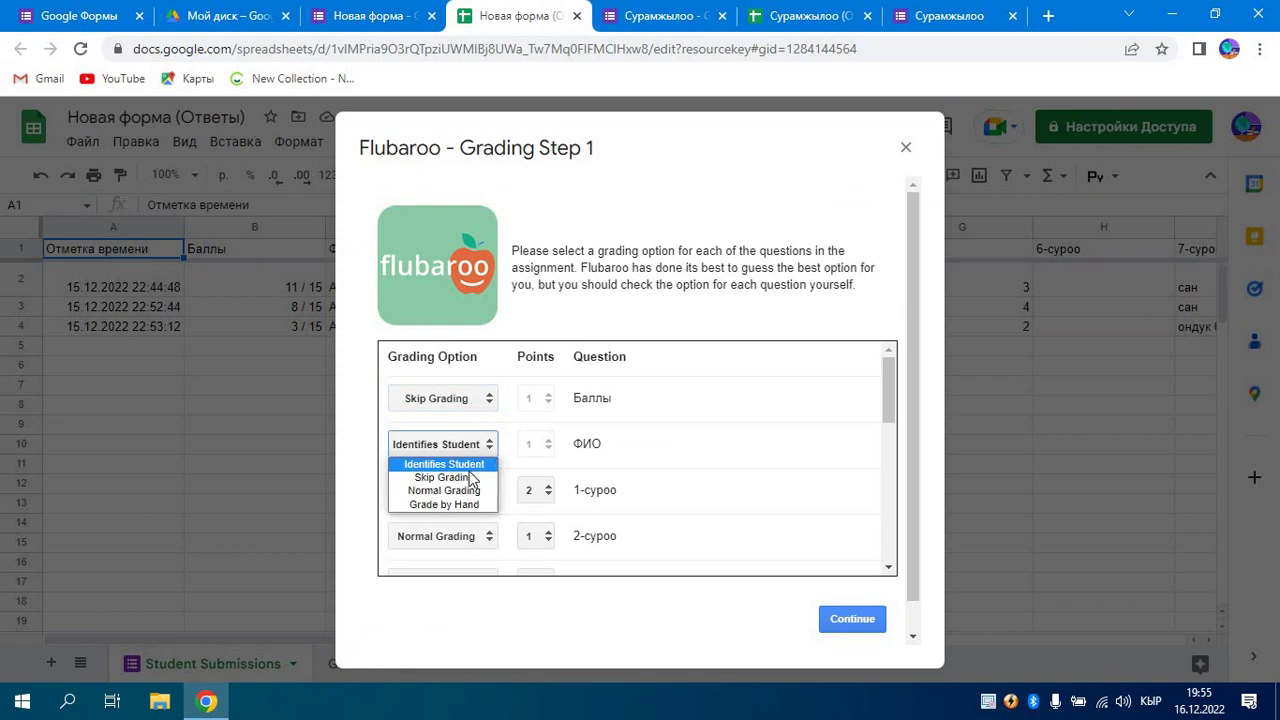
click(468, 474)
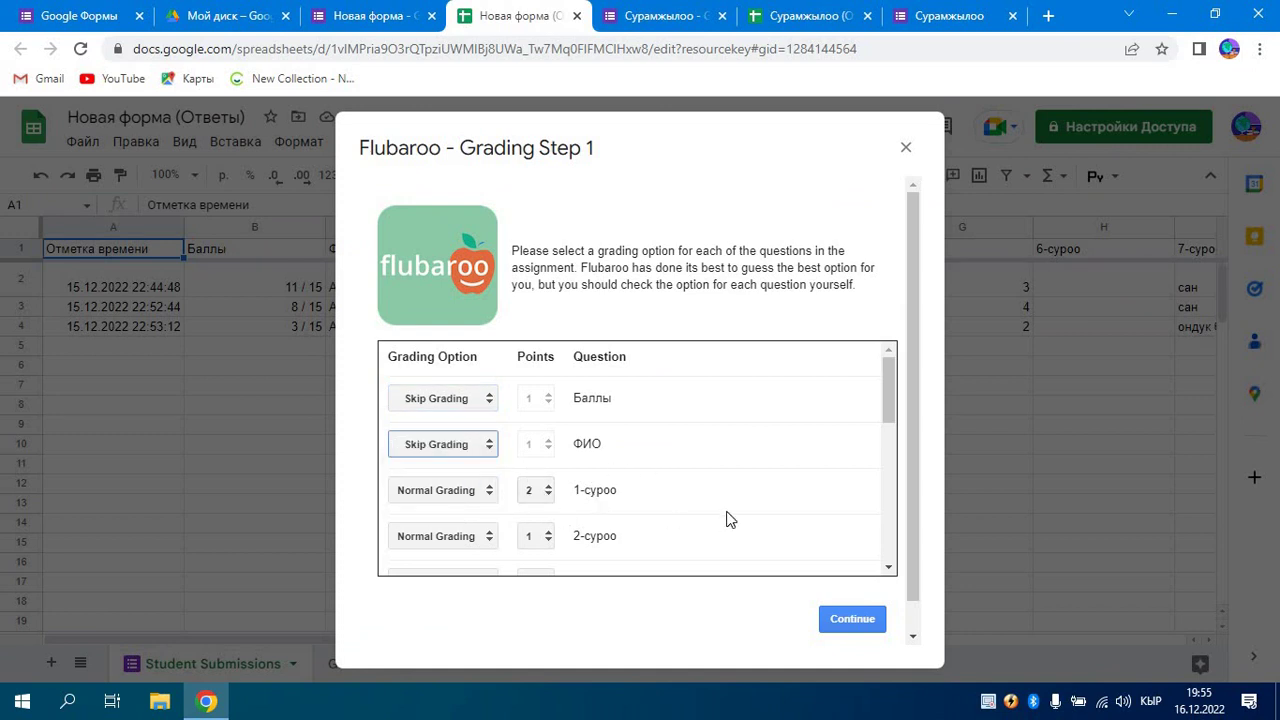
drag(890, 427, 883, 384)
click(845, 619)
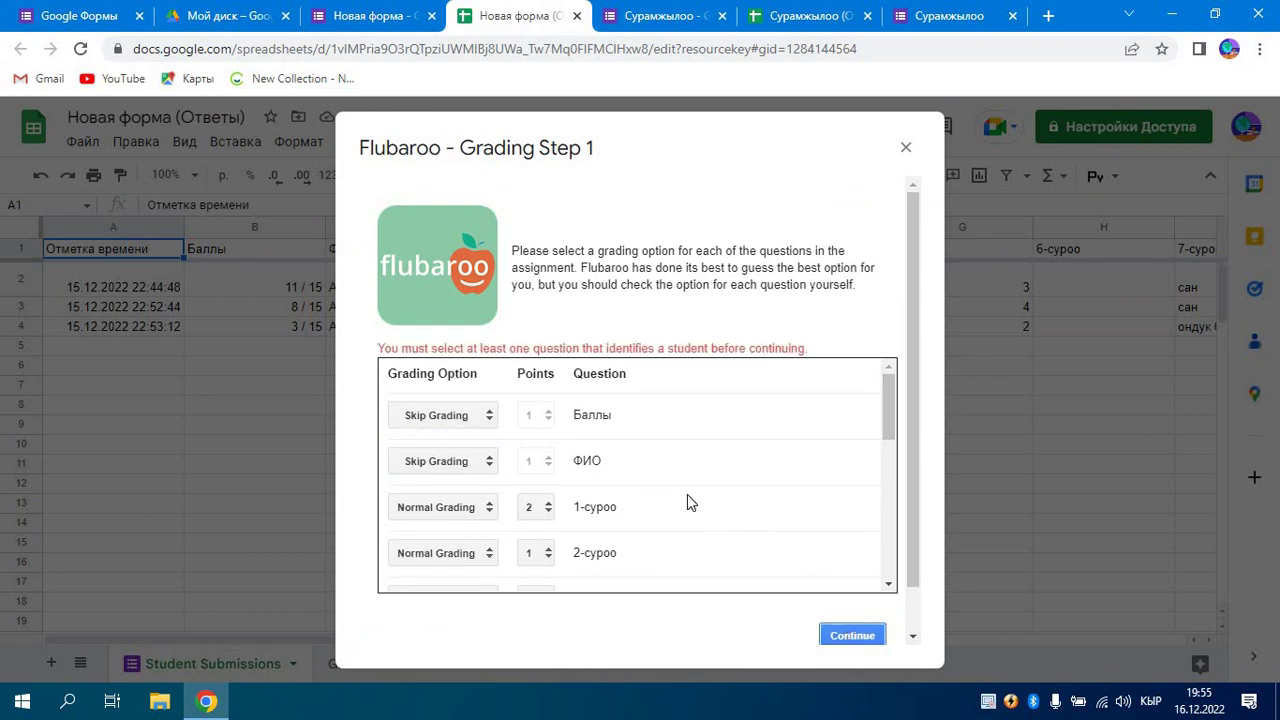
- Set the grading option of the ФИО question to Identifies Student and continue to Grading Step 2
click(488, 470)
click(470, 481)
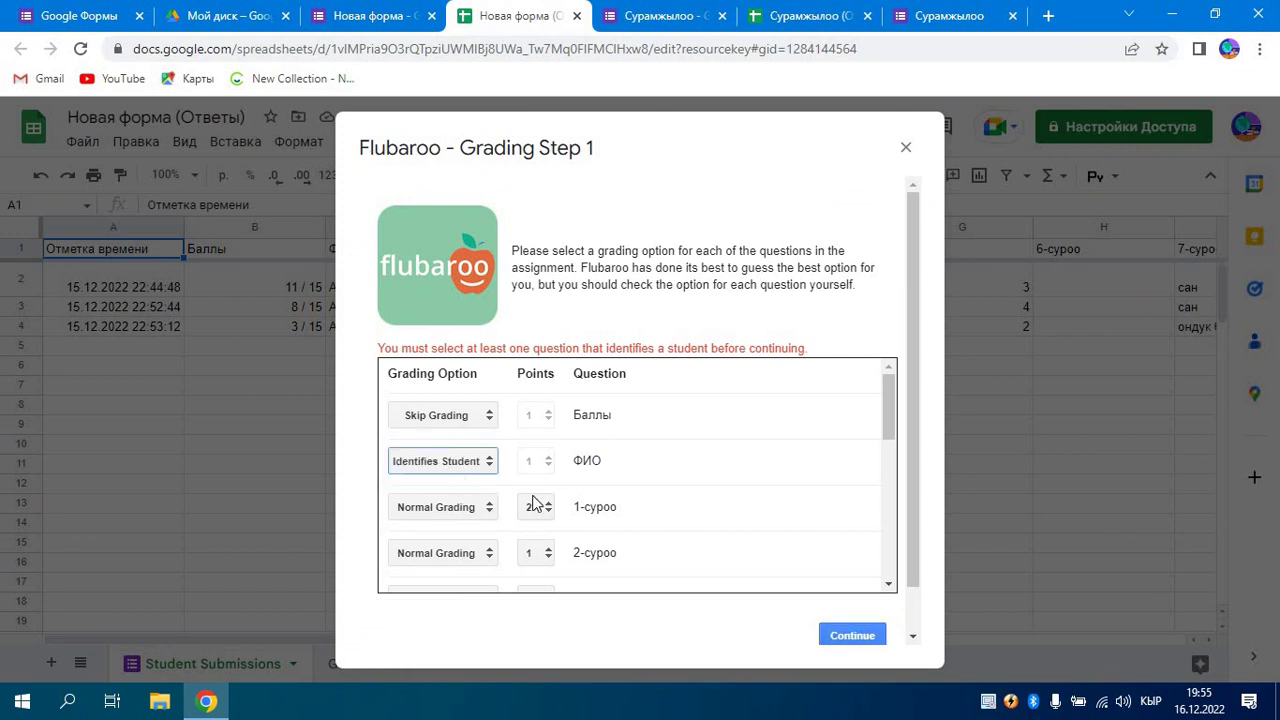
click(857, 640)
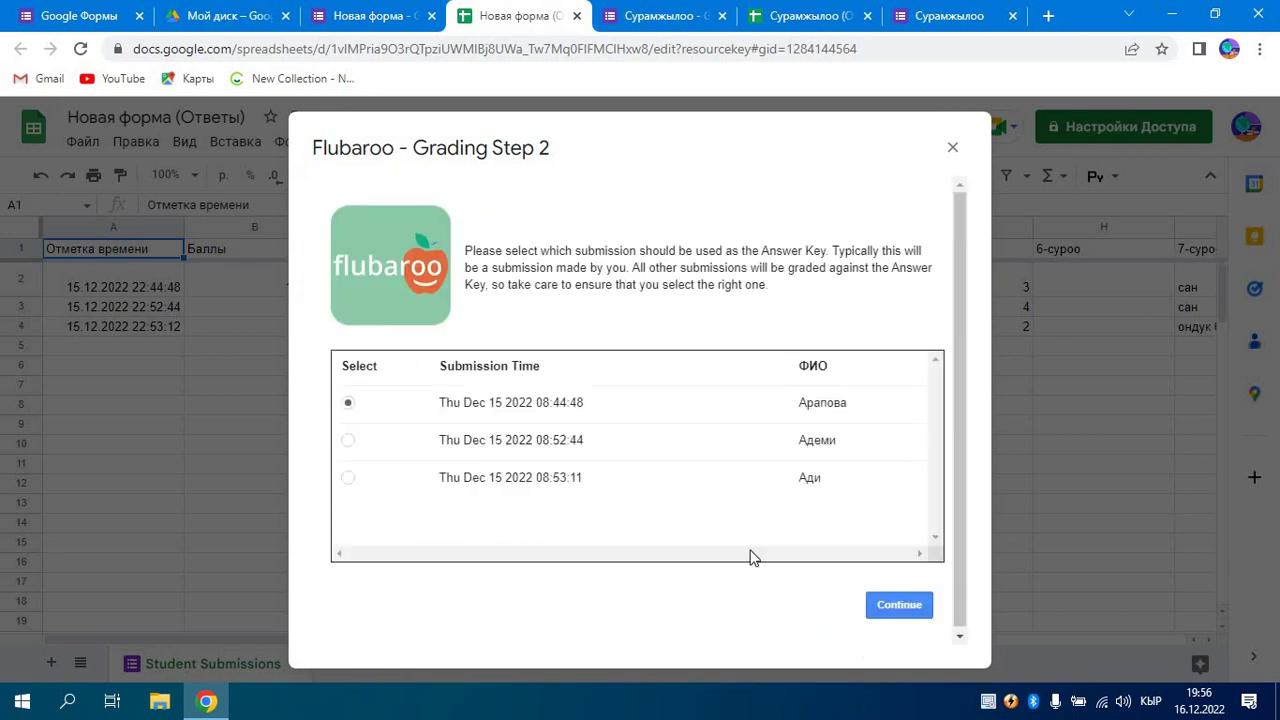
- Use the earliest submission, from 08:44:48, as the answer key, run the grading and close the completion notice
click(348, 404)
click(903, 608)
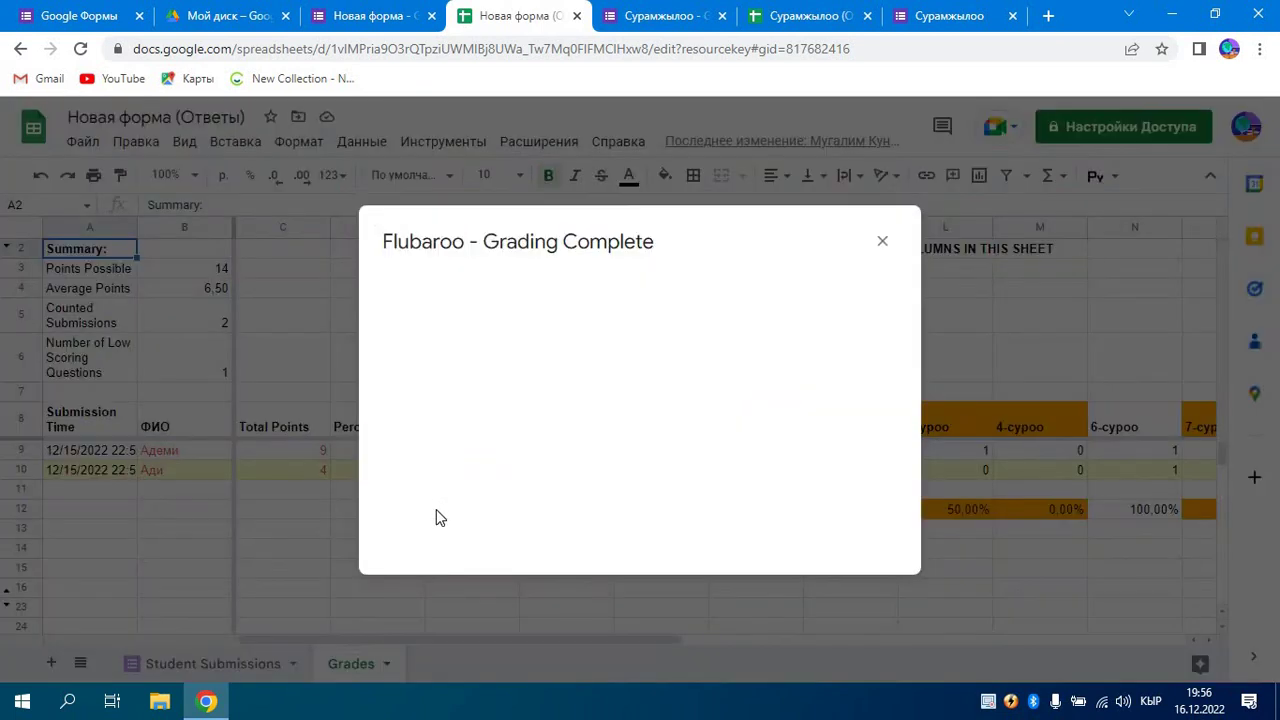
click(882, 241)
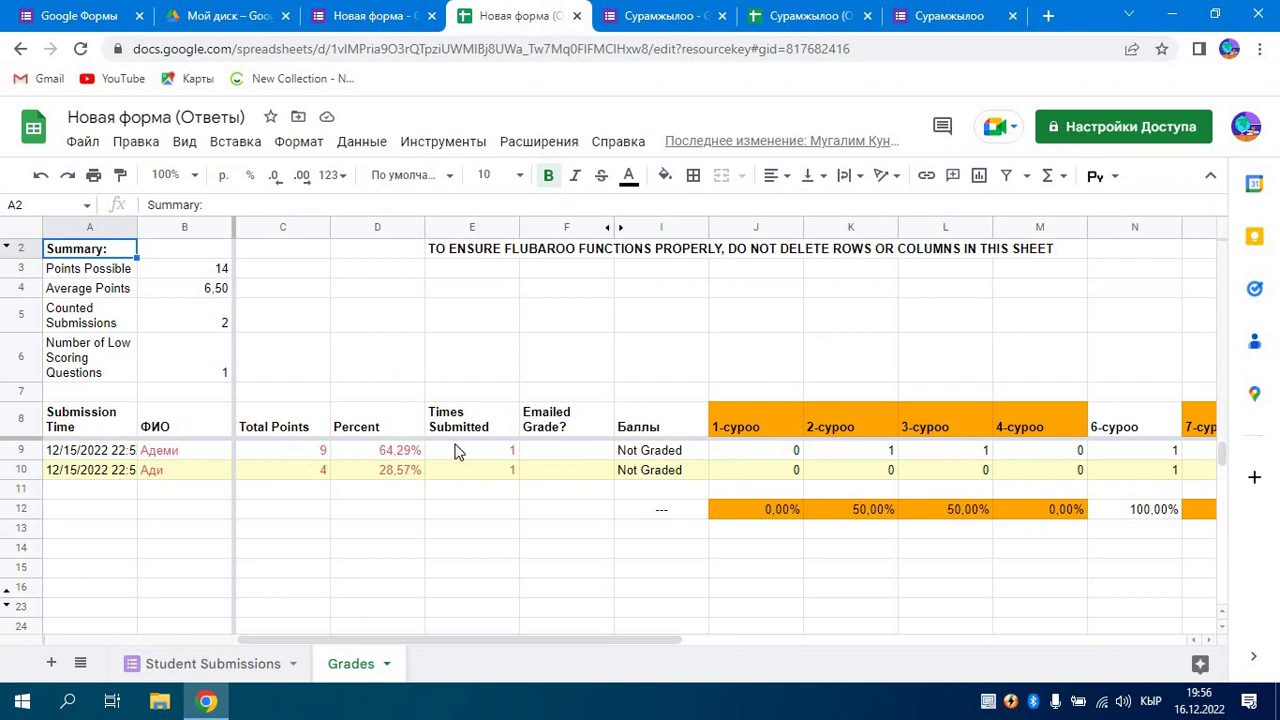
- Examine the per-question scores of both students in the Grades sheet, from 1-суроо through 8-суроо [жигит]
click(749, 452)
click(764, 476)
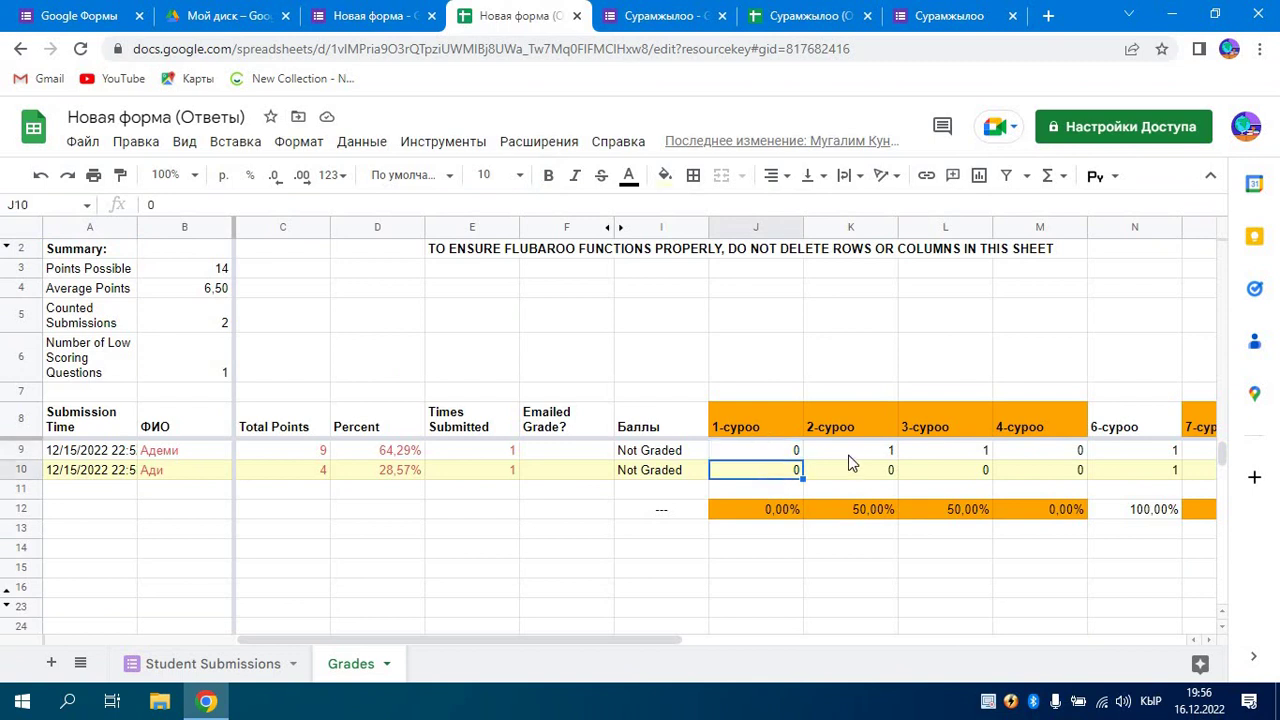
click(851, 452)
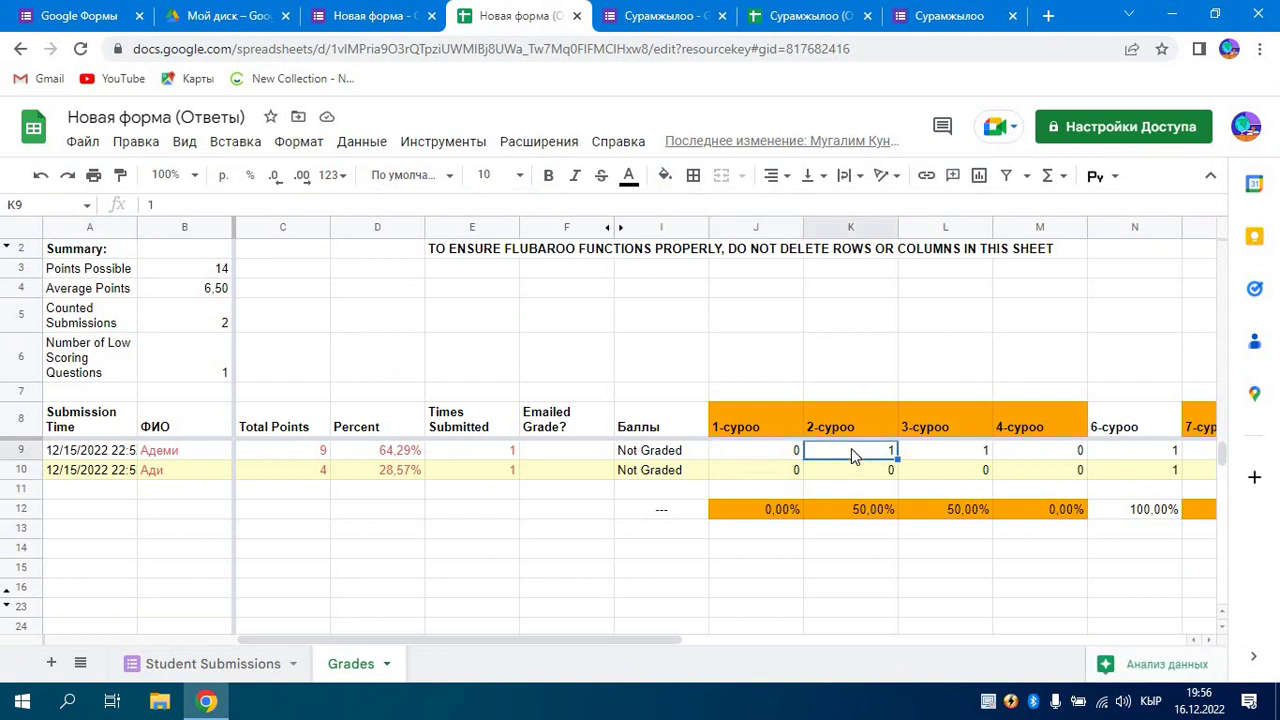
key(Right)
key(Right)
key(Right)
key(Right)
key(Right)
key(Right)
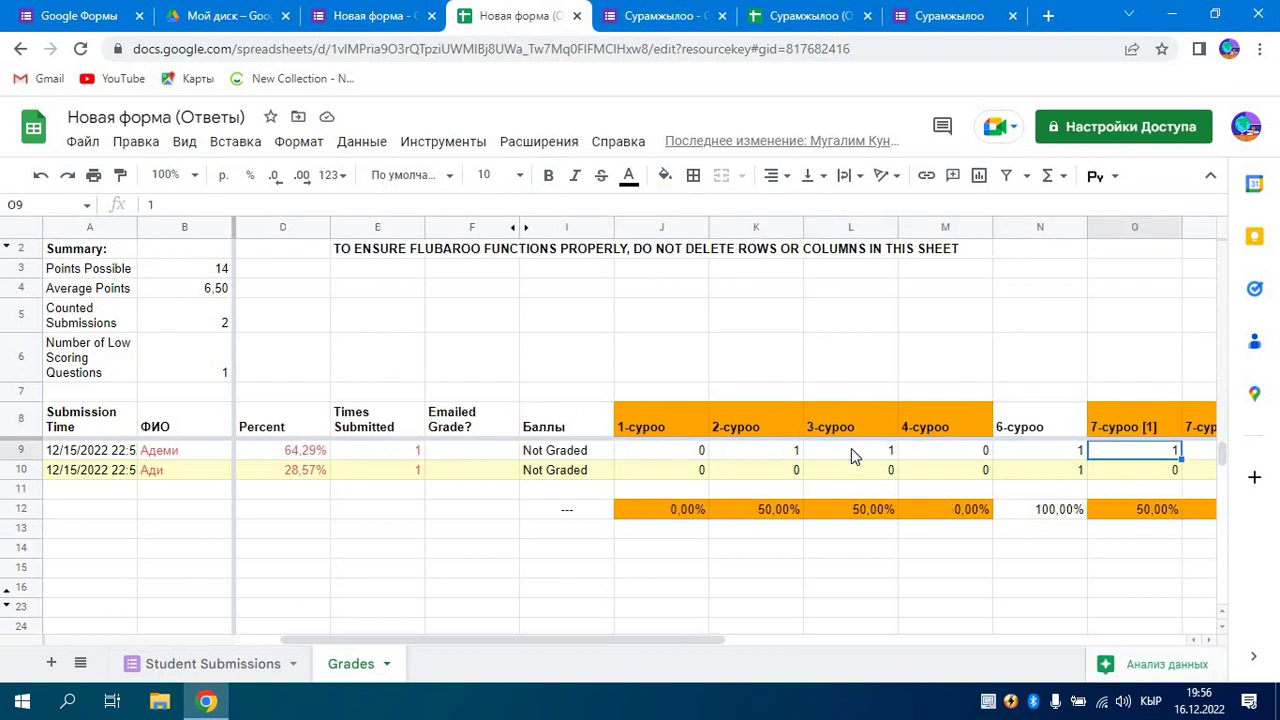
key(Right)
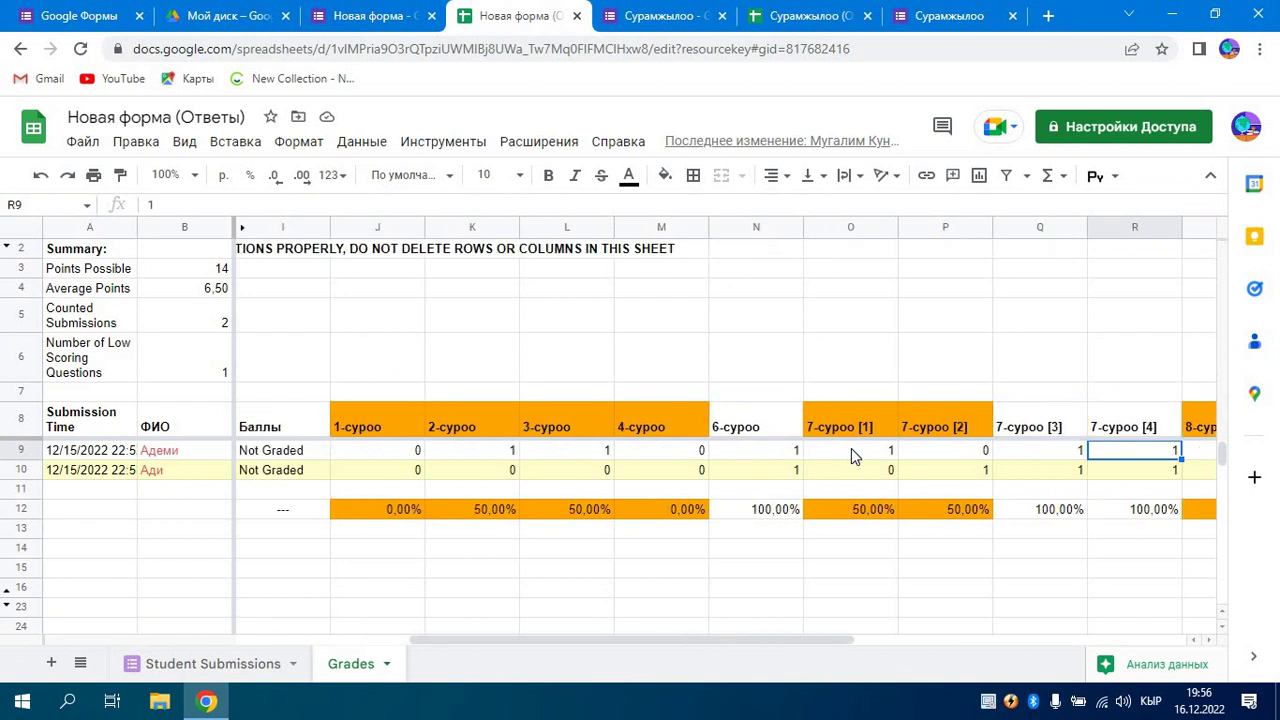
key(Right)
key(Right)
key(Right)
key(Right)
key(Right)
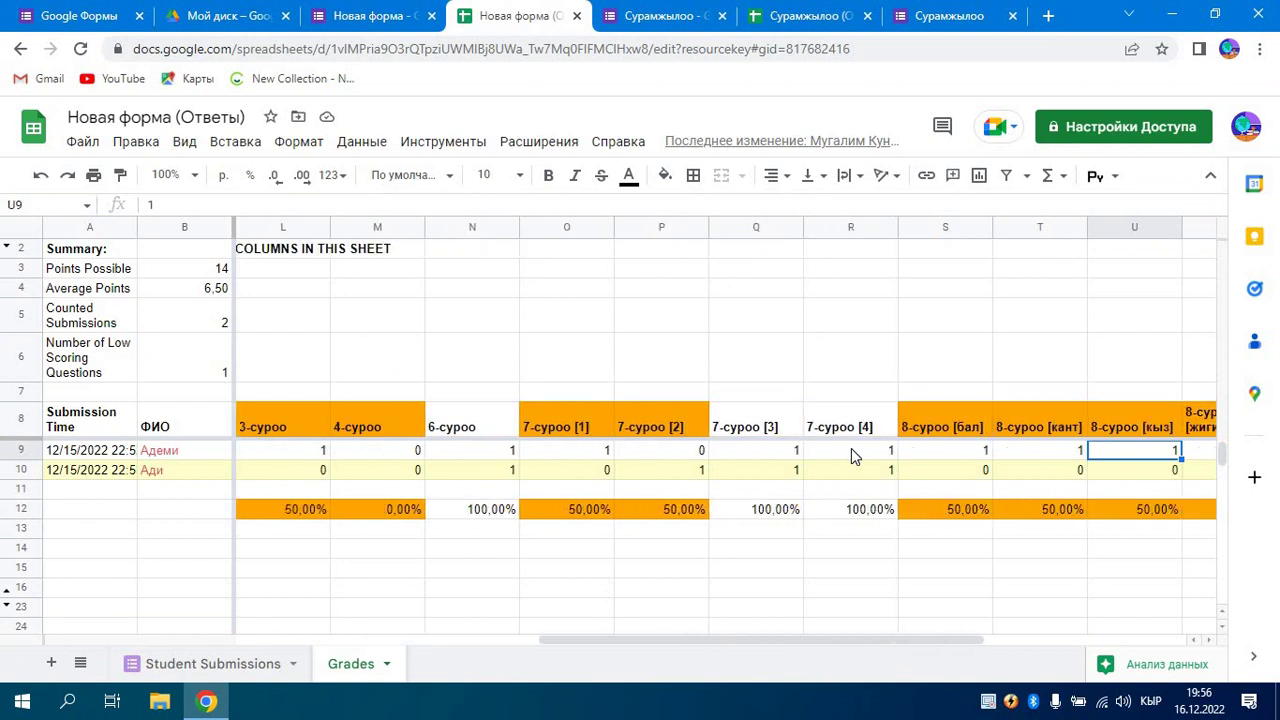
key(Left)
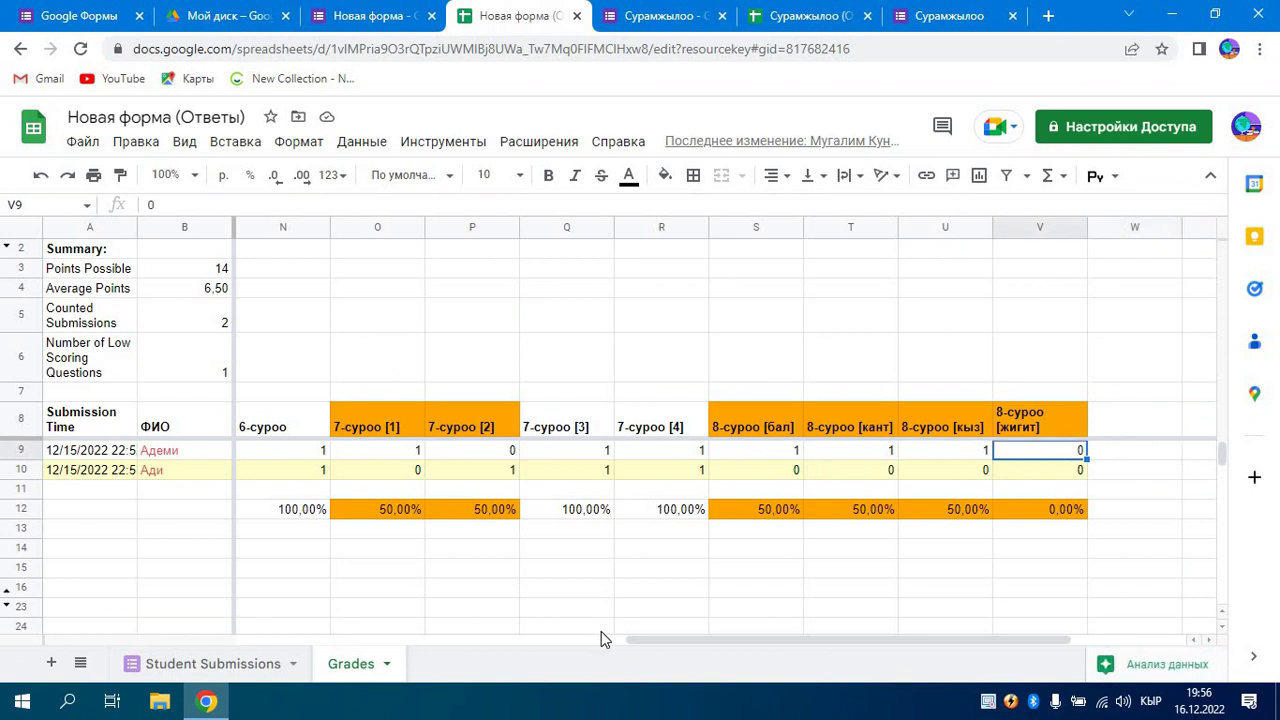
- Open the list of Flubaroo commands available for the graded spreadsheet
click(541, 141)
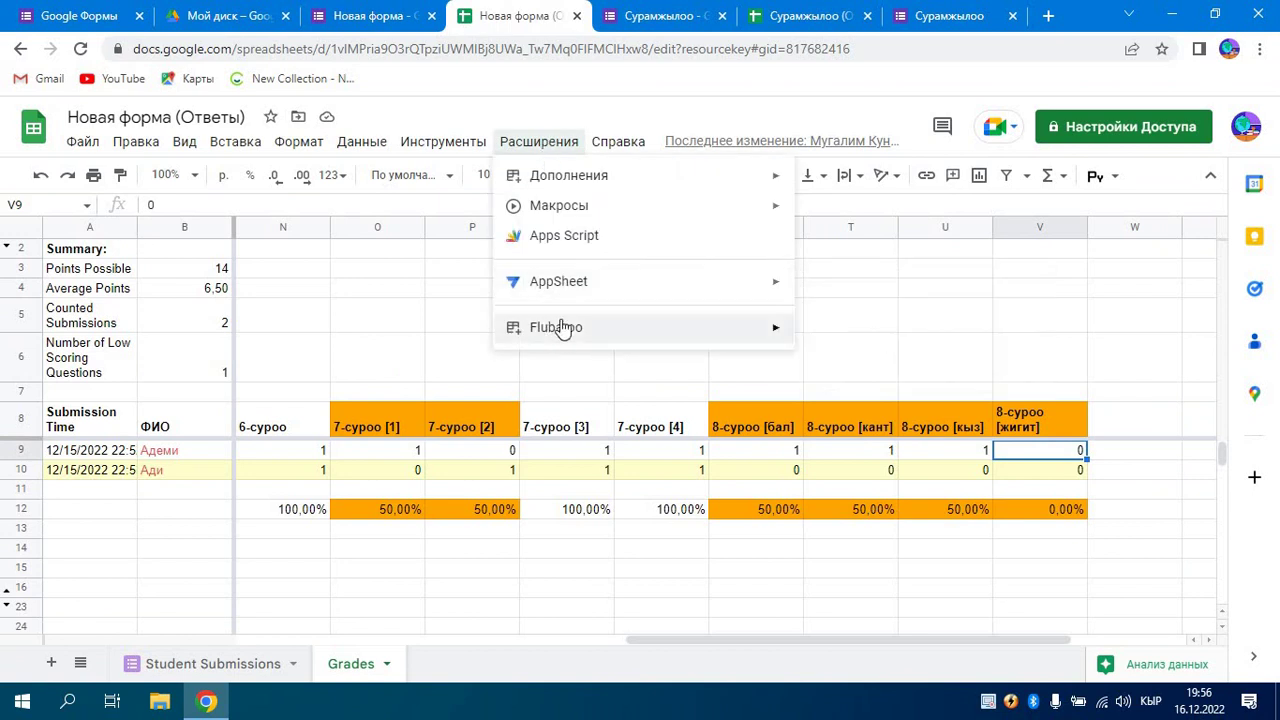
mouse_move(549, 333)
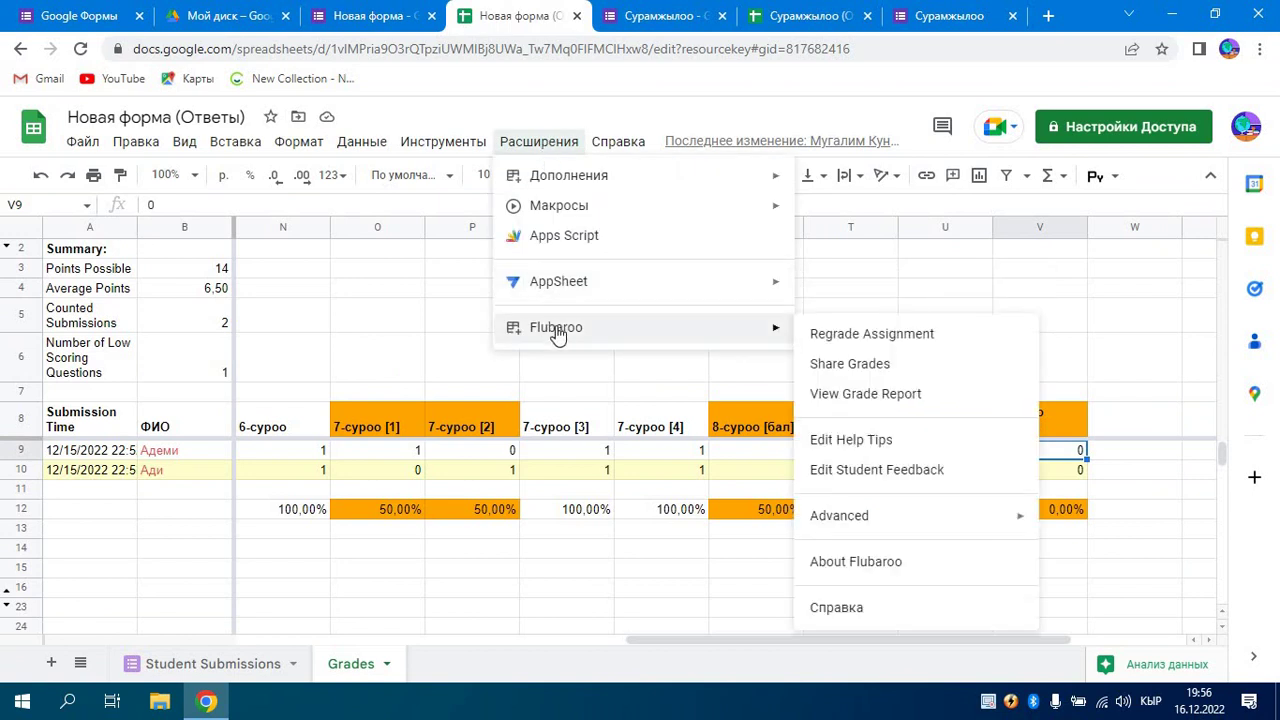